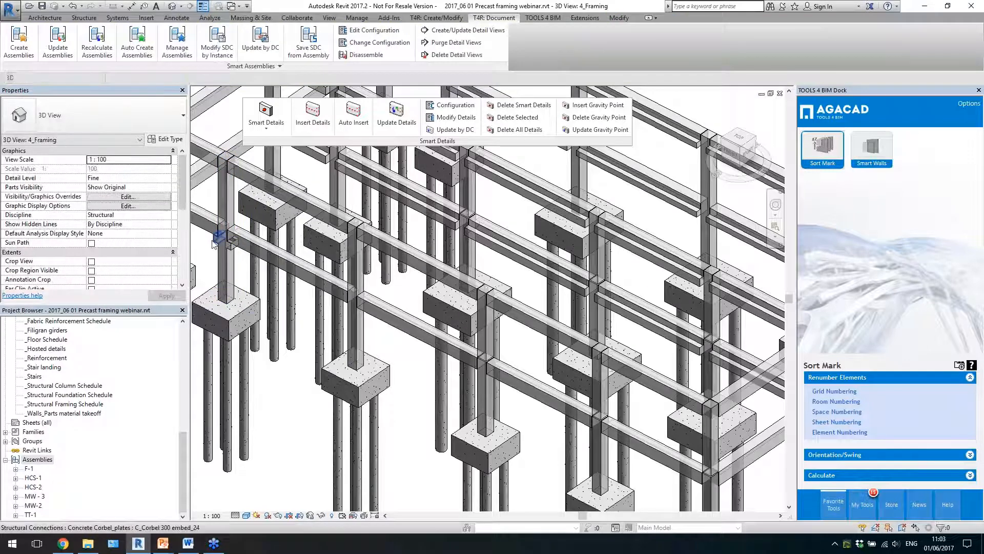
- Delete the embedded concrete corbel plate connection from the column in the 3D framing view
{"action": "left_click", "coordinate": [229, 242]}
{"action": "key", "text": "Delete"}
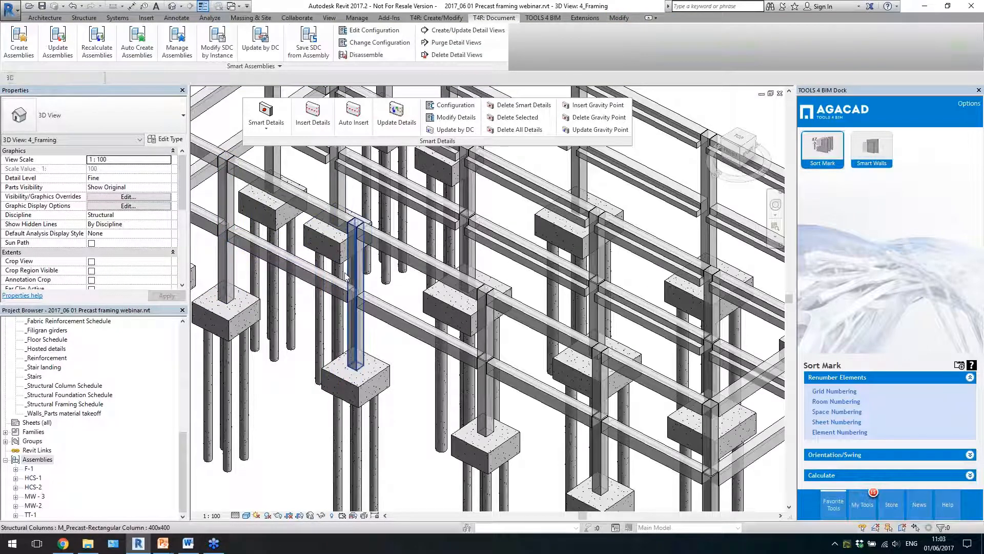
- Bring the whole precast frame into view and open the Smart Details configuration settings
{"action": "scroll", "coordinate": [385, 278], "scroll_direction": "down", "scroll_amount": 3}
{"action": "left_click", "coordinate": [531, 312]}
{"action": "middle_click_drag", "start_coordinate": [531, 314], "coordinate": [573, 292], "text": "shift"}
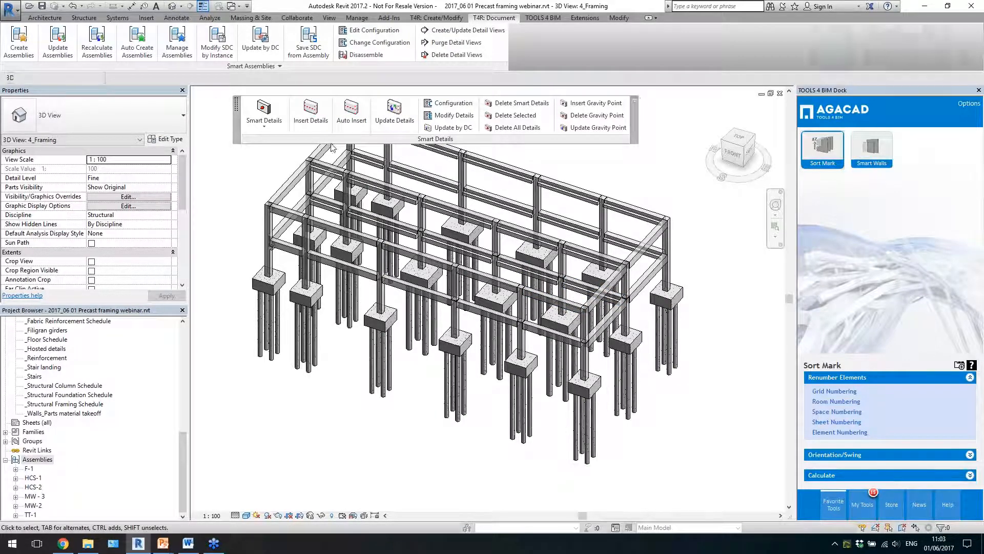
{"action": "middle_click_drag", "start_coordinate": [569, 250], "coordinate": [548, 265], "text": "shift"}
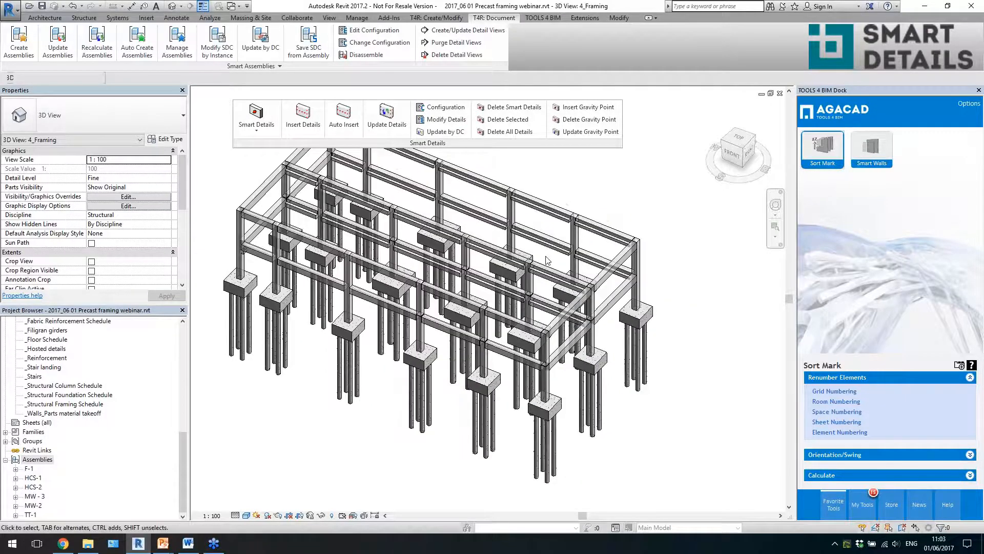
{"action": "left_click", "coordinate": [443, 107]}
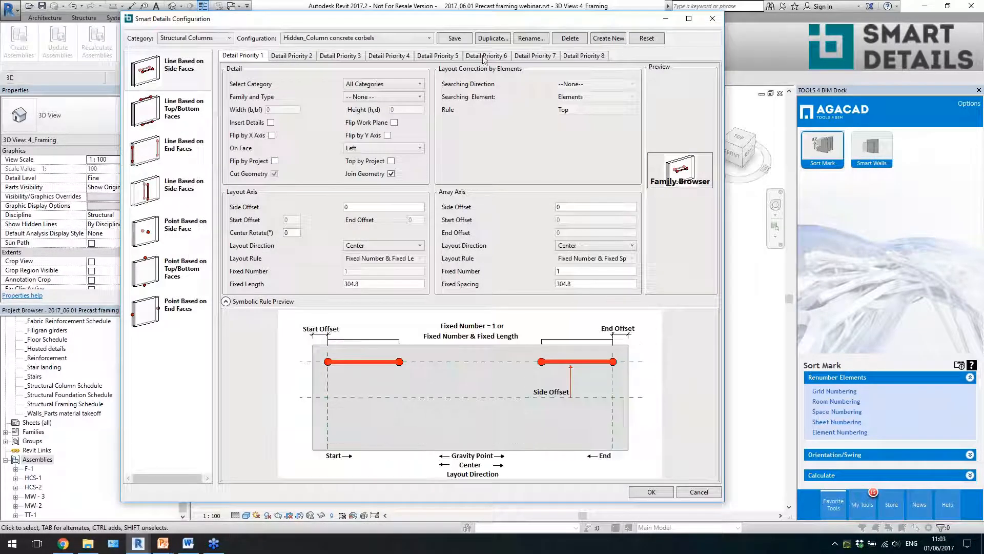
{"action": "left_click_drag", "start_coordinate": [472, 22], "coordinate": [453, 31]}
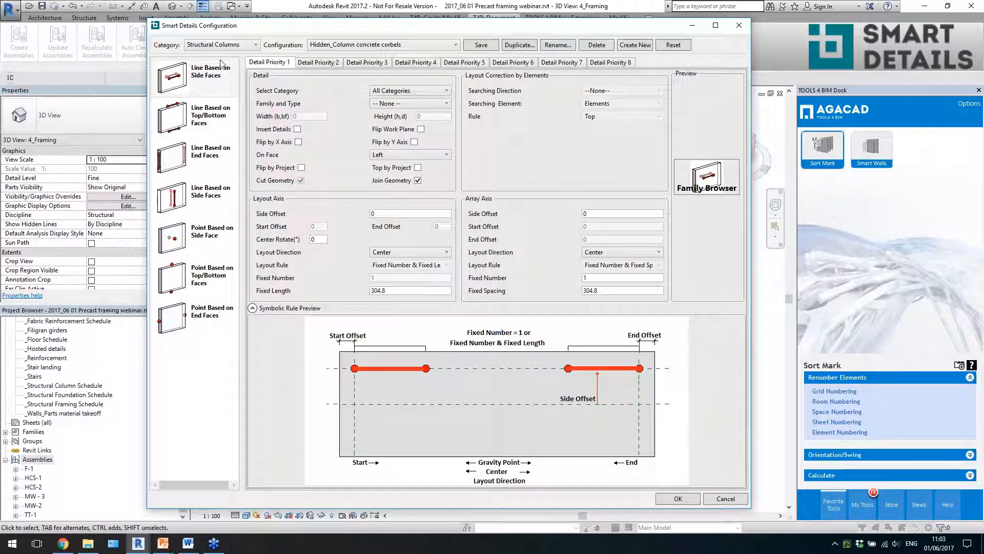
- Load the "Column concrete corbels" configuration for the Structural Columns category
{"action": "left_click", "coordinate": [242, 46]}
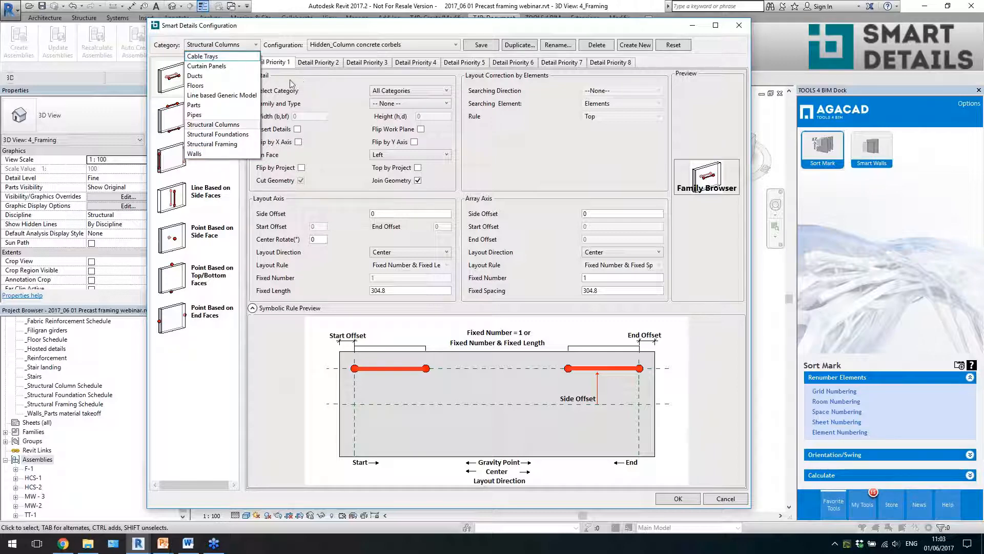
{"action": "left_click", "coordinate": [321, 92]}
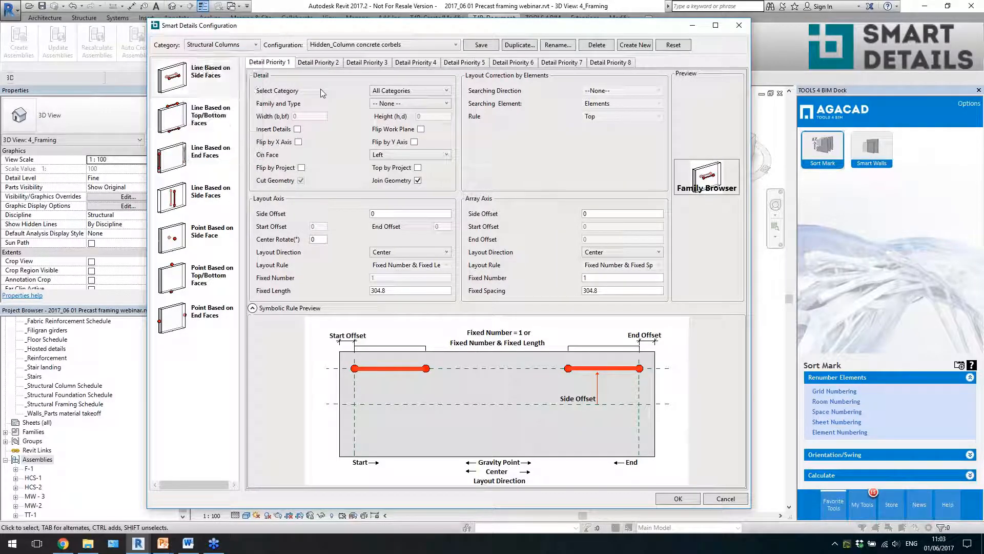
{"action": "left_click", "coordinate": [313, 47]}
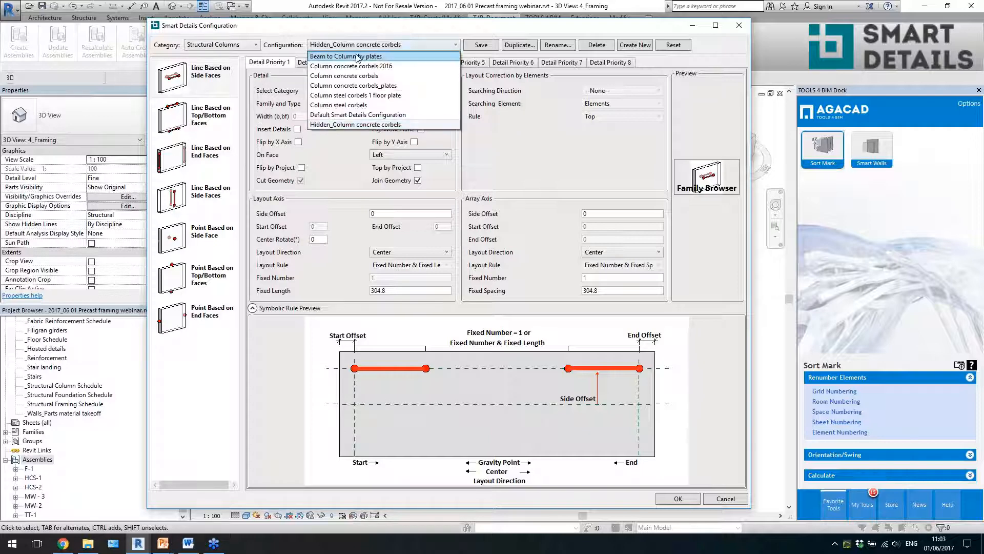
{"action": "left_click", "coordinate": [349, 149]}
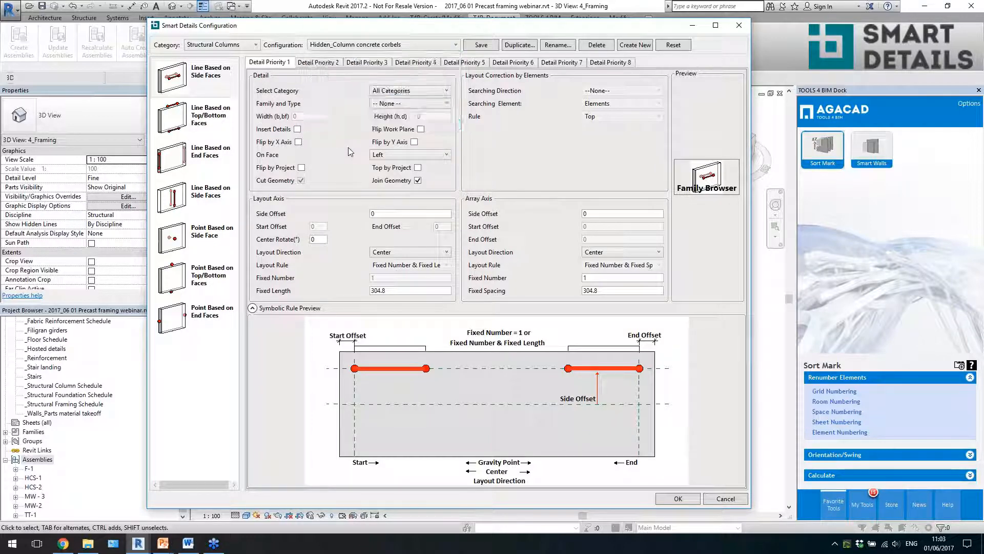
{"action": "left_click", "coordinate": [371, 46]}
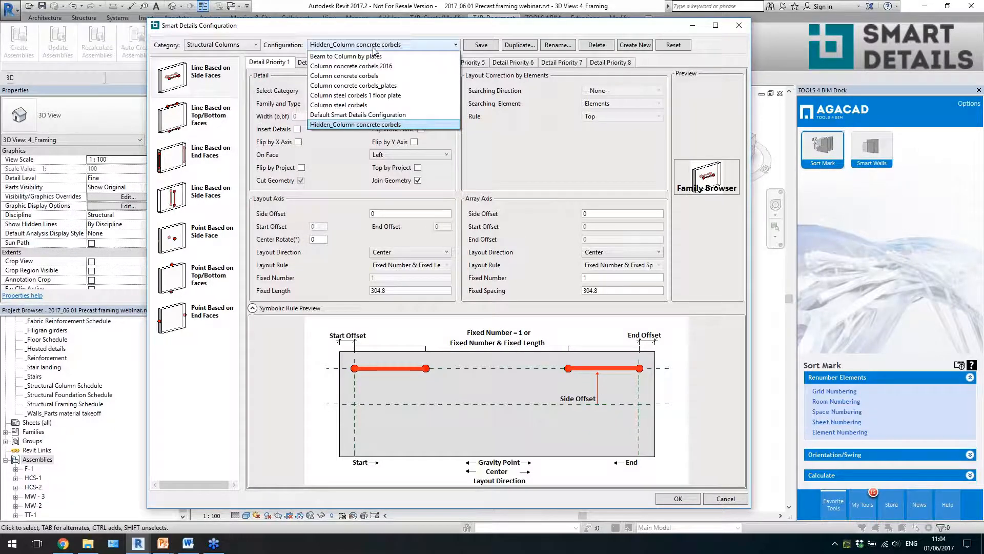
{"action": "left_click", "coordinate": [390, 76]}
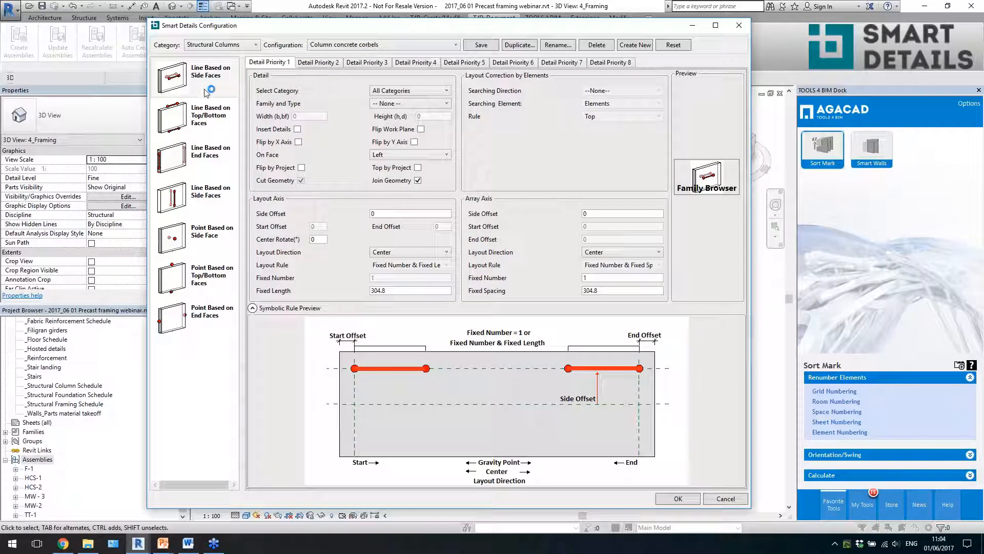
- Examine the line-based and point-based placement types, and compare the detail priorities under Point Based on Side Face
{"action": "left_click", "coordinate": [213, 132]}
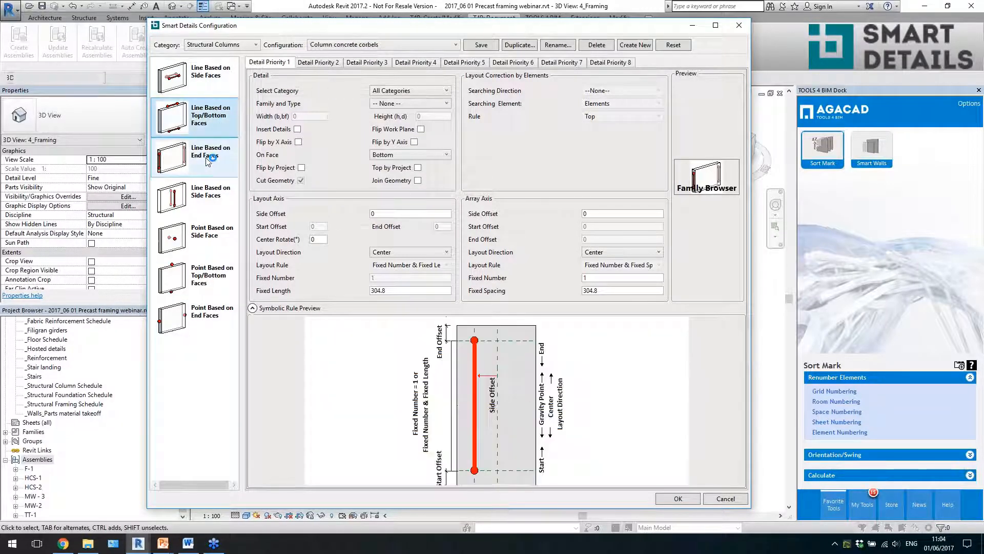
{"action": "left_click", "coordinate": [208, 157]}
{"action": "left_click", "coordinate": [208, 192]}
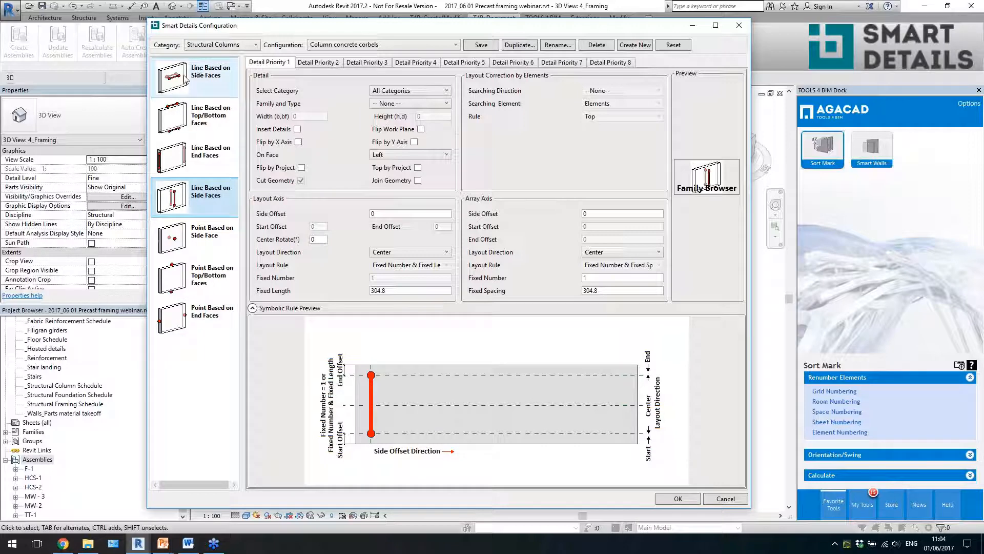
{"action": "left_click", "coordinate": [205, 251]}
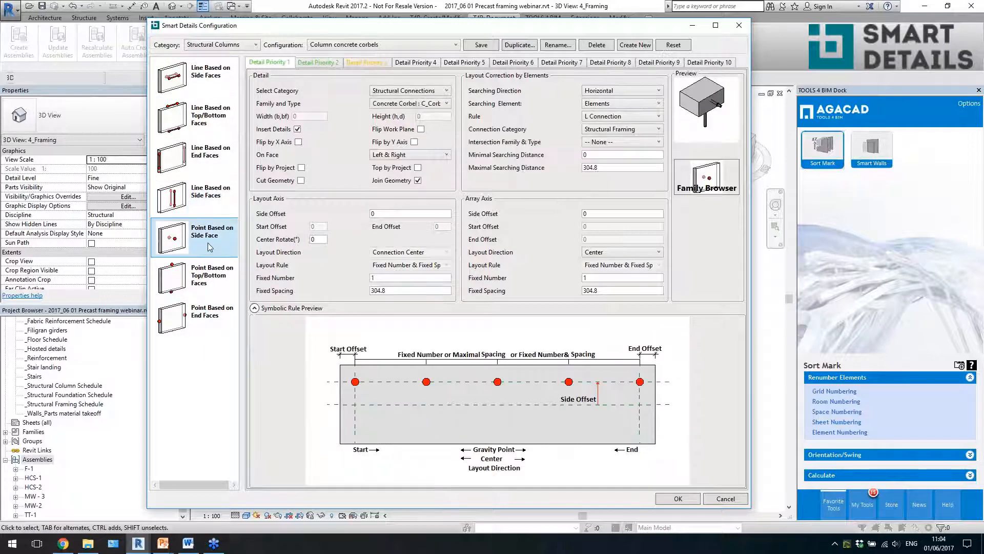
{"action": "left_click", "coordinate": [214, 117]}
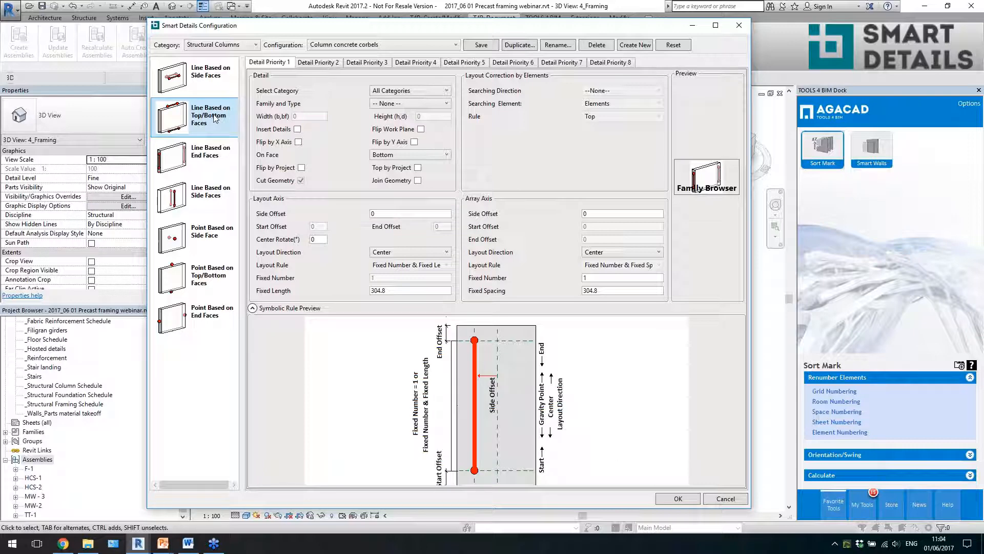
{"action": "left_click", "coordinate": [219, 90]}
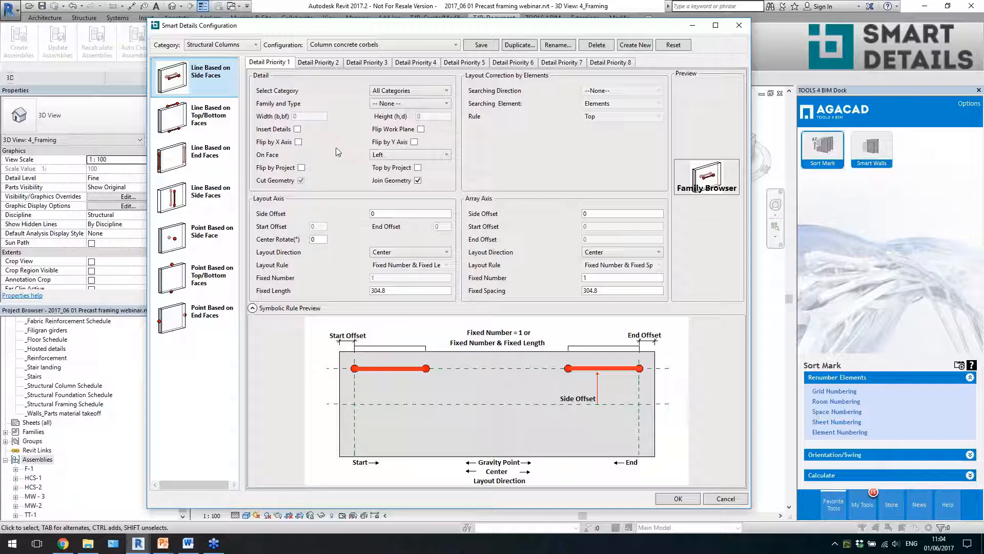
{"action": "left_click", "coordinate": [212, 237]}
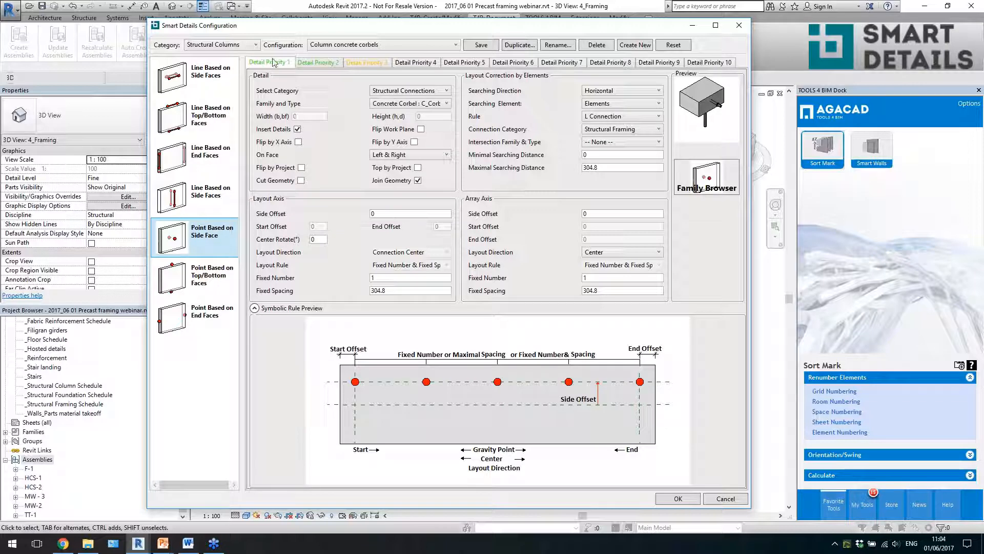
{"action": "left_click", "coordinate": [416, 63]}
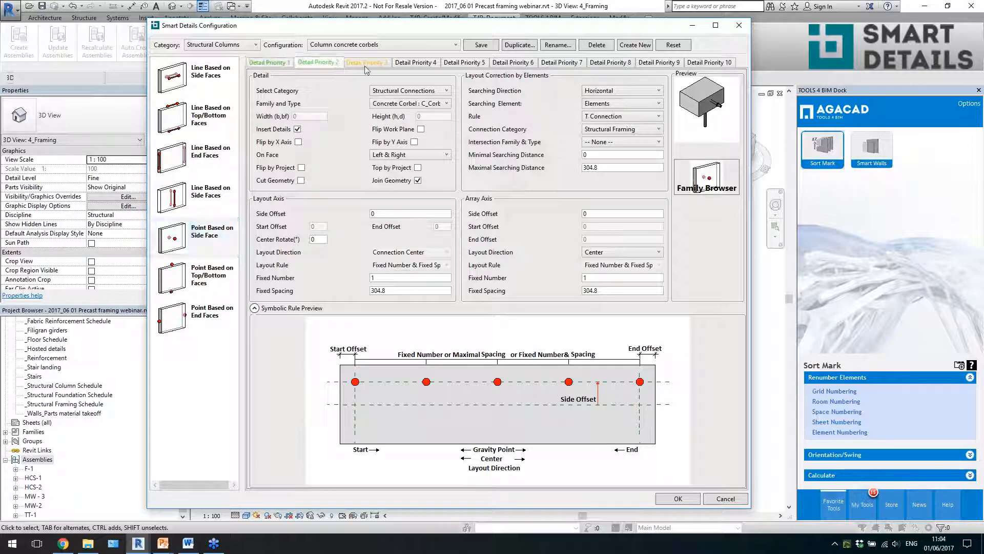
{"action": "left_click", "coordinate": [275, 65]}
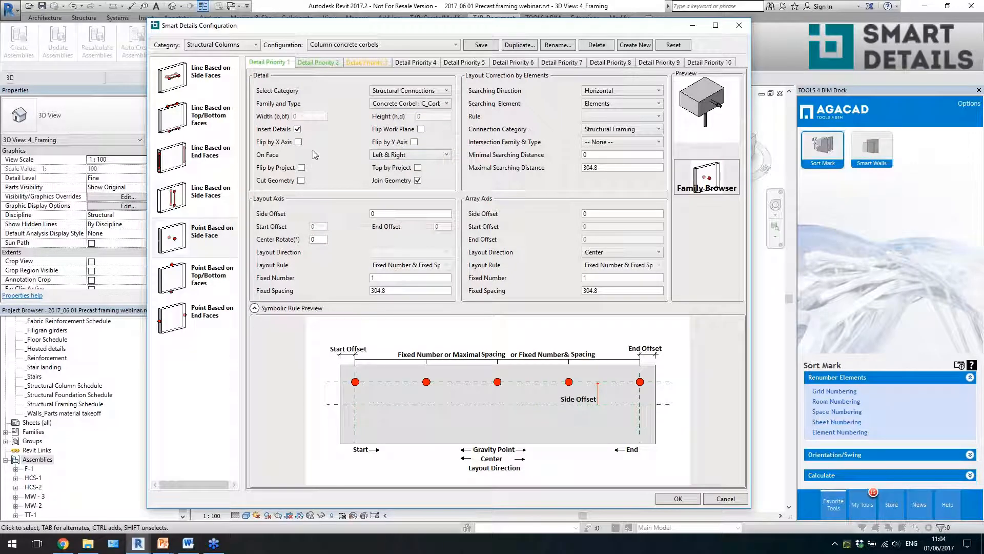
- Look through the families and types available for Detail Priority 1, including the Structural Connections in the Family Browser
{"action": "left_click", "coordinate": [402, 104]}
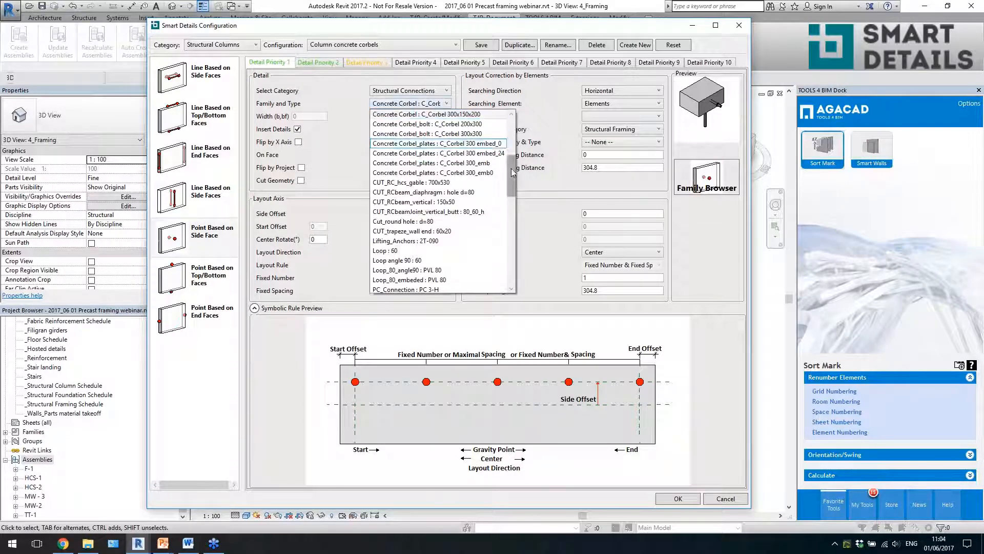
{"action": "left_click_drag", "start_coordinate": [511, 174], "coordinate": [533, 135]}
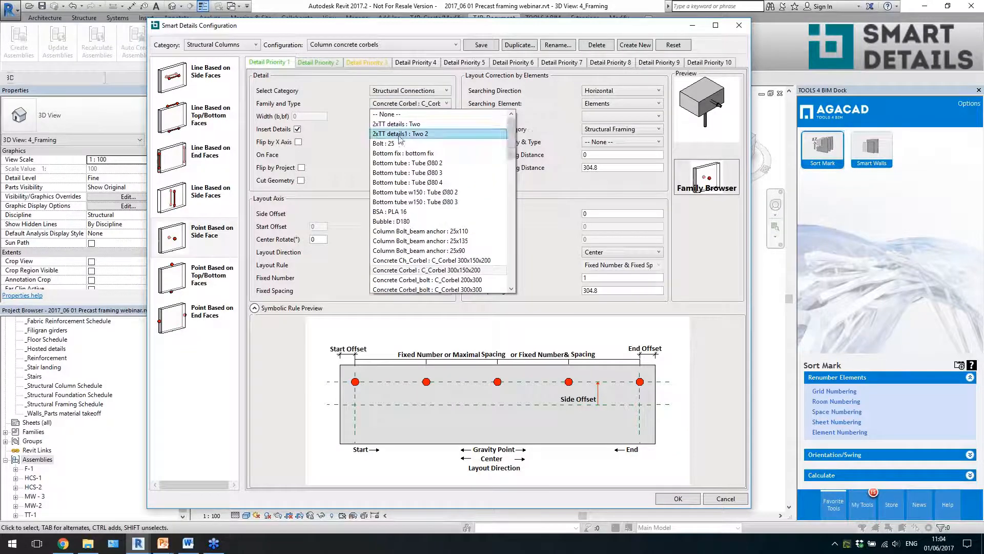
{"action": "left_click", "coordinate": [348, 142]}
{"action": "left_click", "coordinate": [707, 186]}
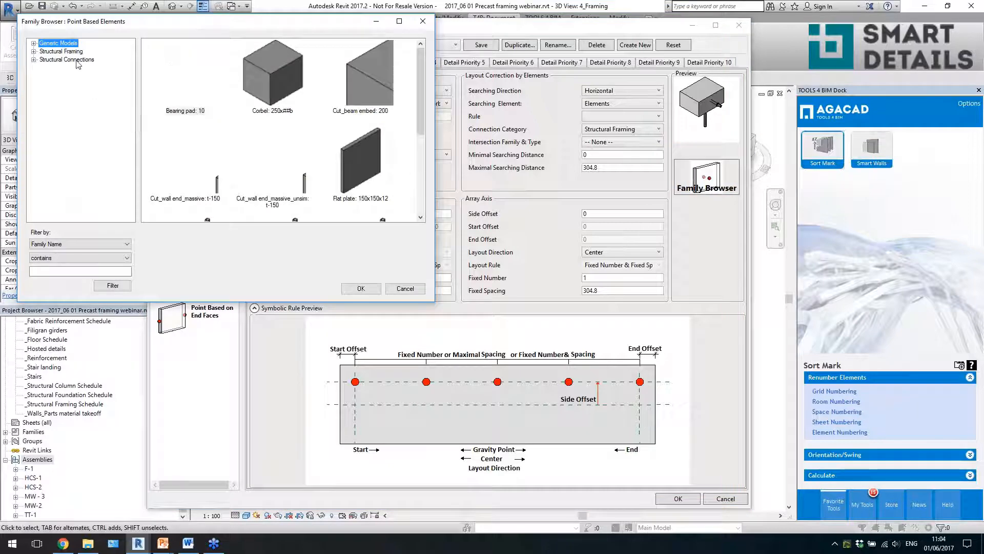
{"action": "left_click", "coordinate": [67, 59]}
{"action": "left_click", "coordinate": [272, 152]}
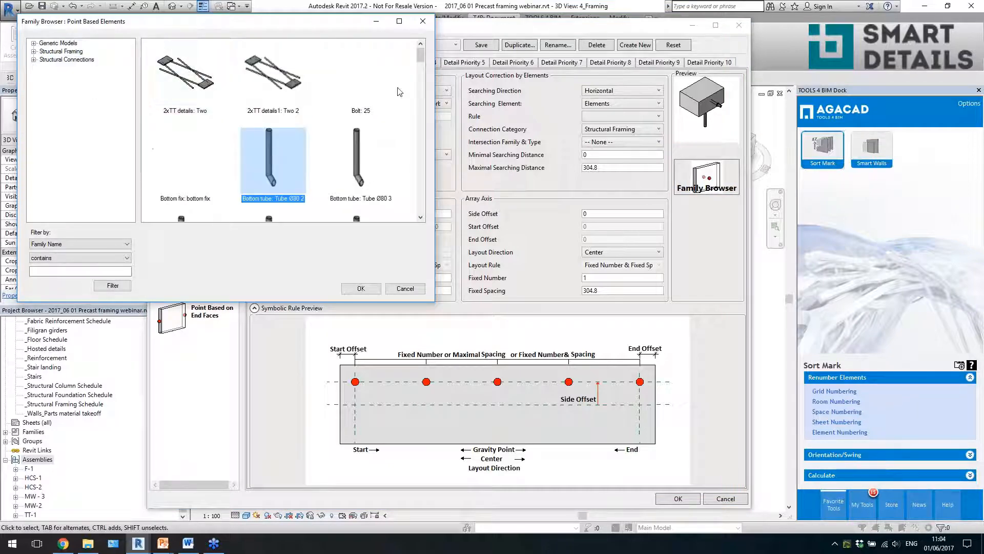
{"action": "left_click", "coordinate": [423, 21]}
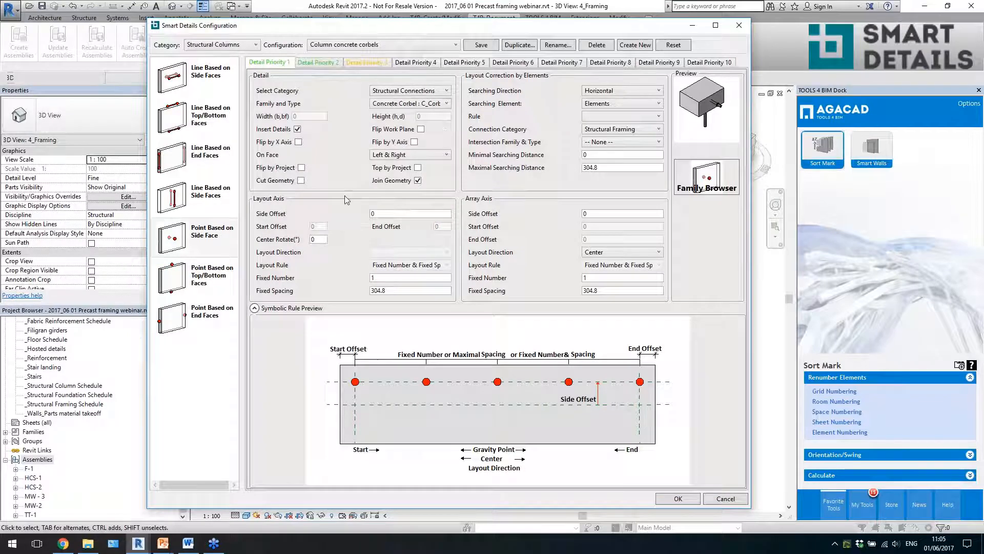
- Keep the detail on the Left & Right faces and set Searching Direction to None for Detail Priority 1
{"action": "left_click", "coordinate": [410, 155]}
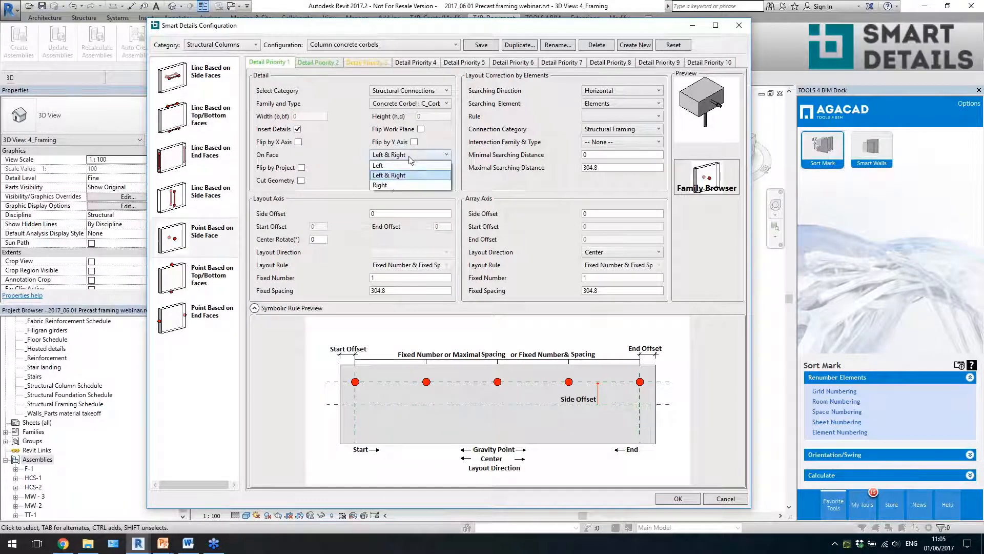
{"action": "left_click", "coordinate": [388, 175]}
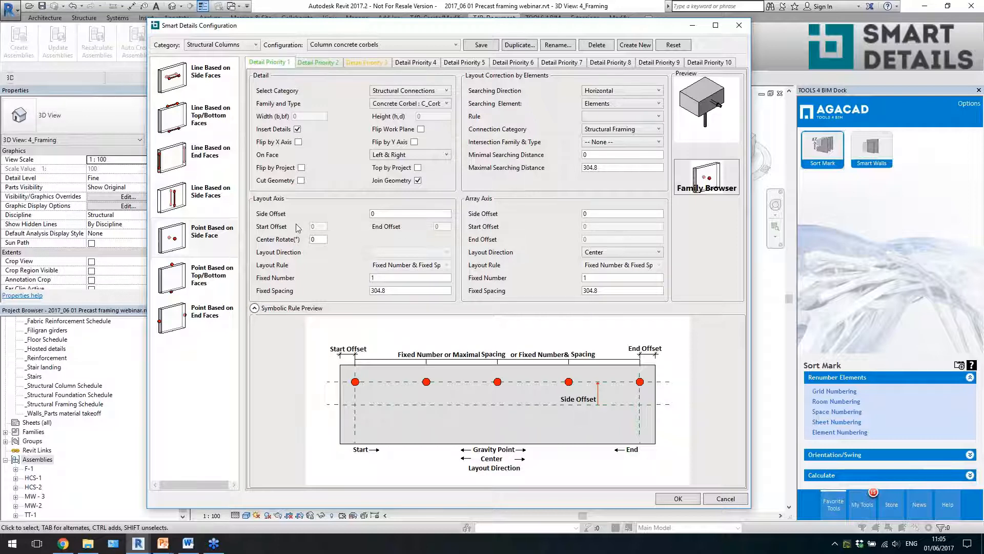
{"action": "left_click", "coordinate": [620, 91]}
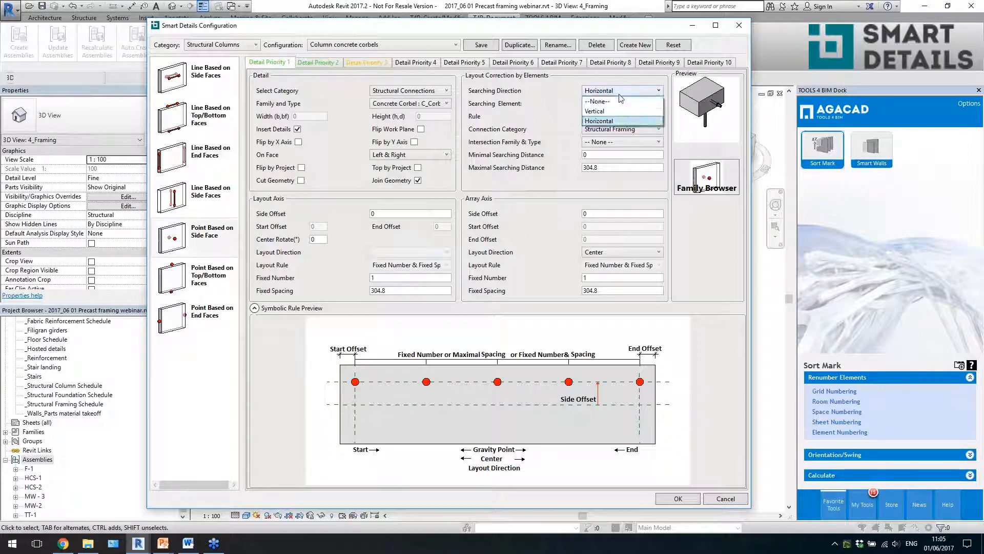
{"action": "left_click", "coordinate": [619, 101]}
- Set the Layout Axis direction to Start End with the Maximal Spacing rule, and check the Array Axis direction options
{"action": "left_click", "coordinate": [410, 253]}
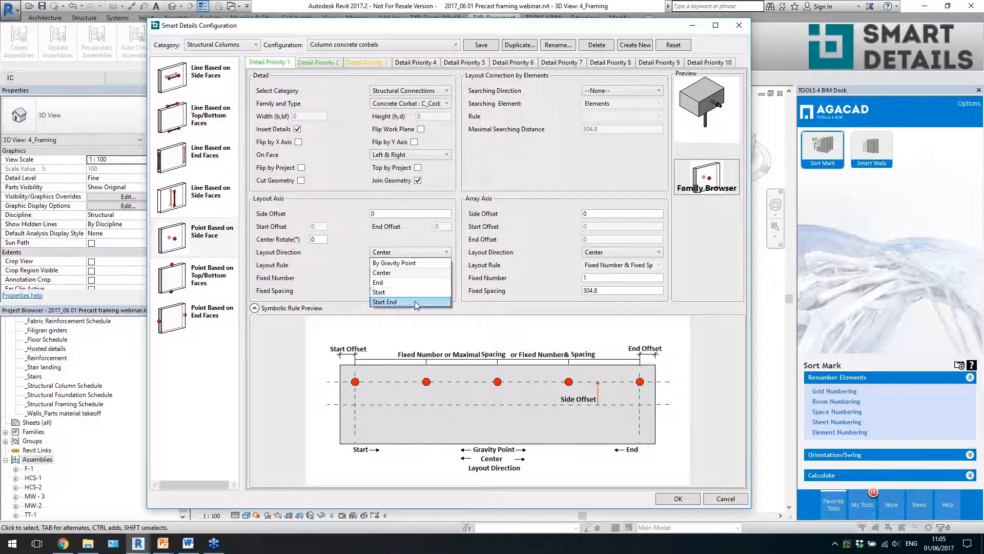
{"action": "left_click", "coordinate": [415, 301]}
{"action": "left_click", "coordinate": [425, 265]}
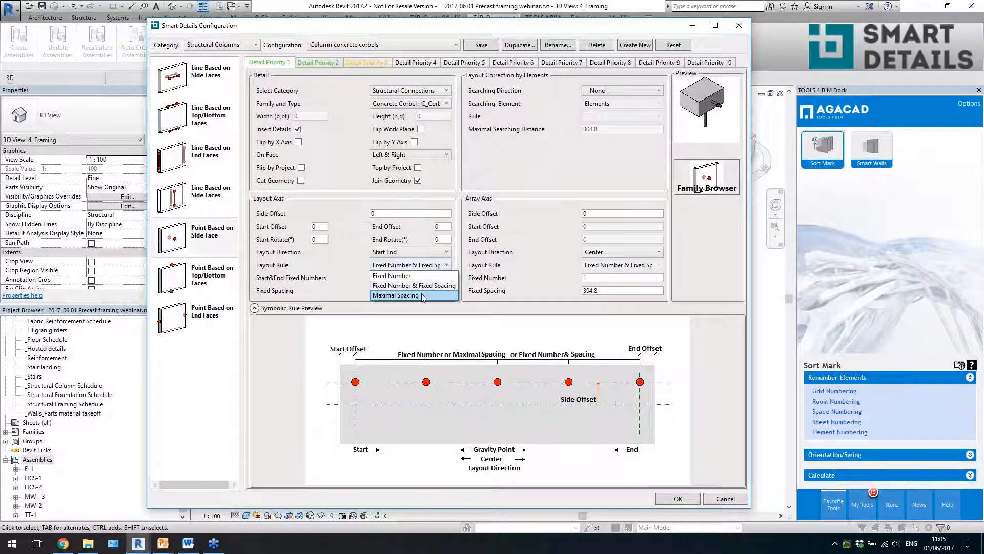
{"action": "left_click", "coordinate": [424, 296]}
{"action": "left_click", "coordinate": [385, 291]}
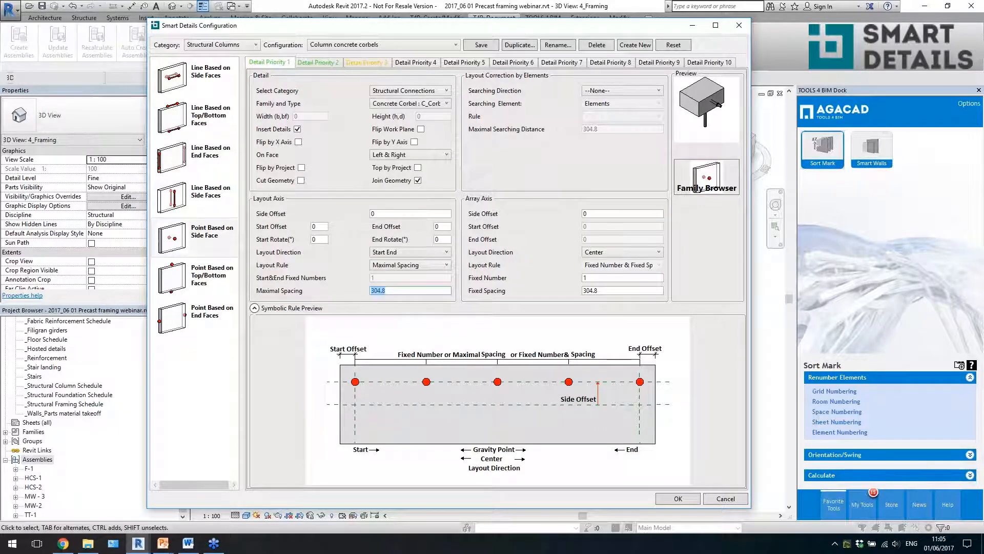
{"action": "left_click", "coordinate": [324, 227]}
{"action": "left_click", "coordinate": [630, 253]}
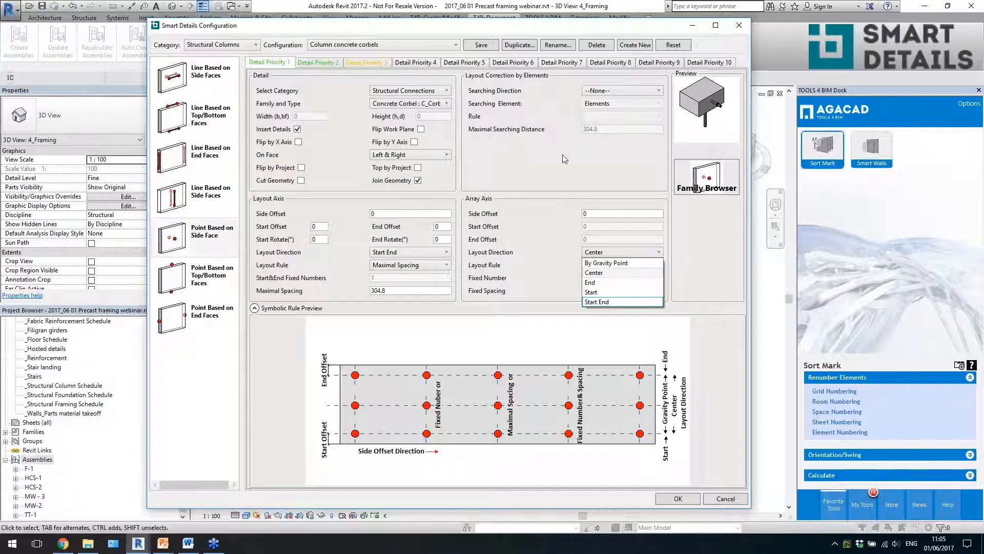
{"action": "left_click", "coordinate": [558, 172]}
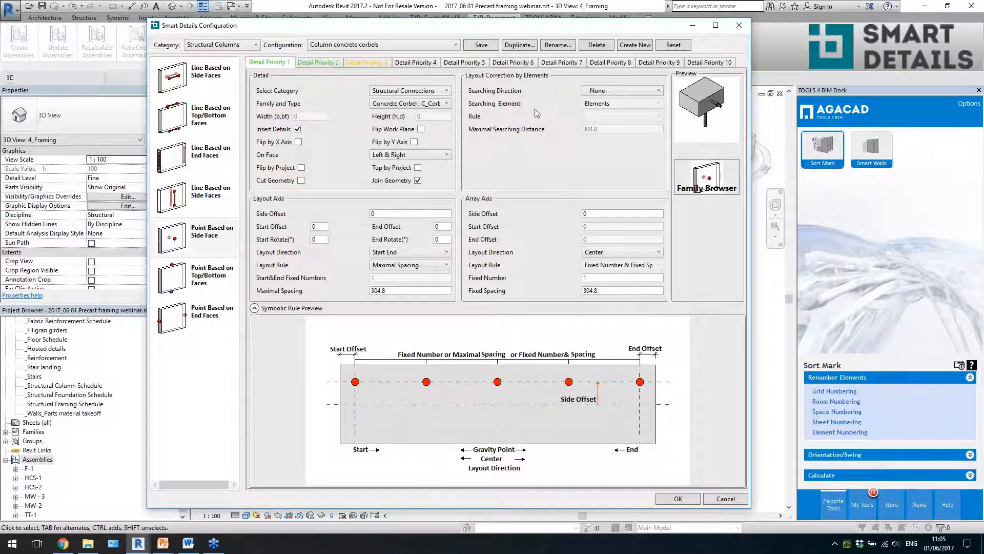
- Set the Searching Direction to Vertical for Detail Priority 1 and check the available Rule options
{"action": "left_click", "coordinate": [600, 91]}
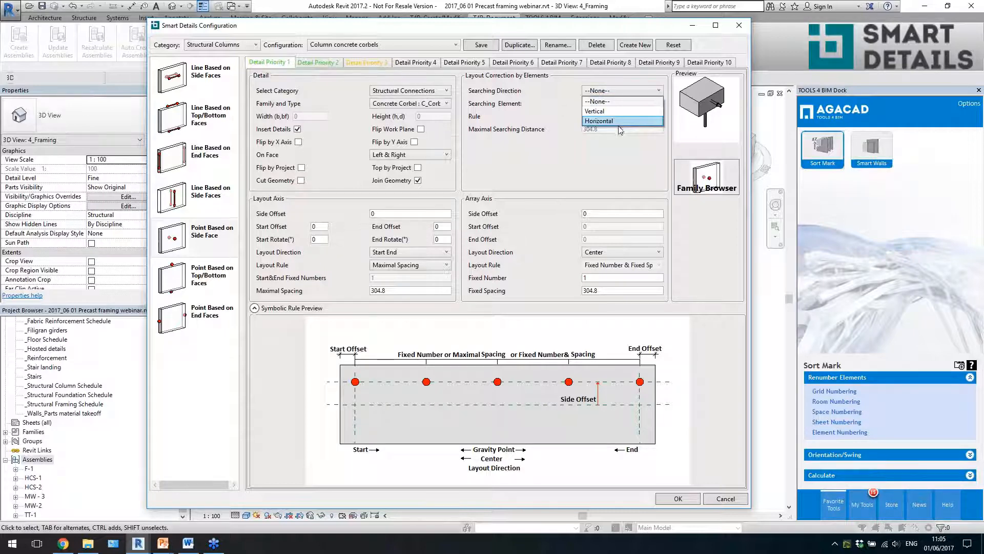
{"action": "left_click", "coordinate": [610, 111]}
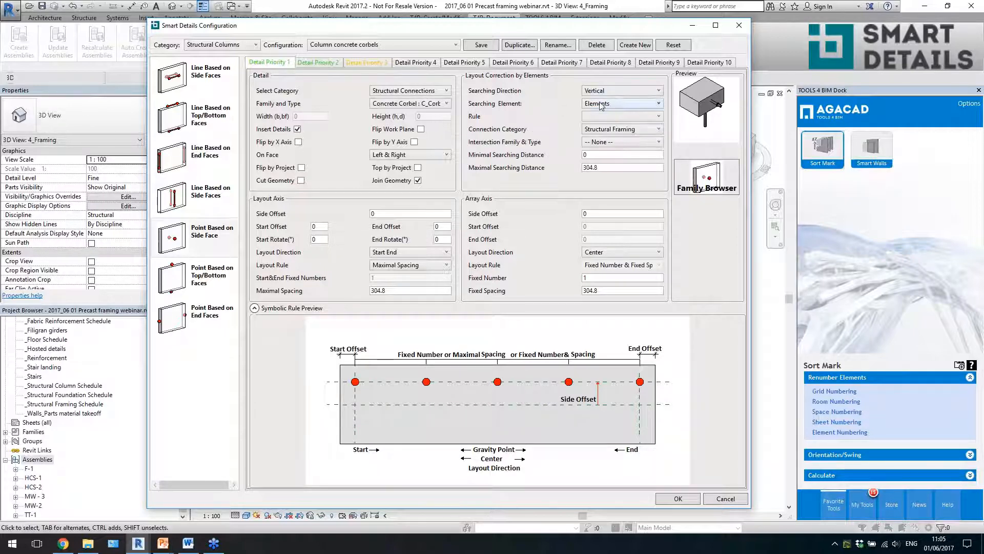
{"action": "left_click", "coordinate": [621, 117]}
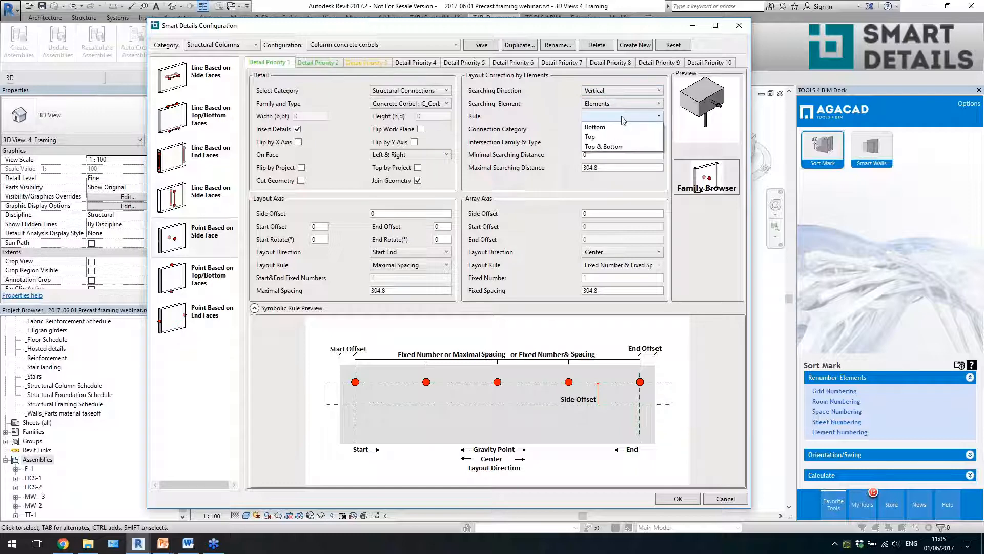
{"action": "left_click", "coordinate": [563, 109]}
- Compare Faces and Elements as the Searching Element for Detail Priority 1, and review the available connection categories
{"action": "left_click", "coordinate": [598, 106]}
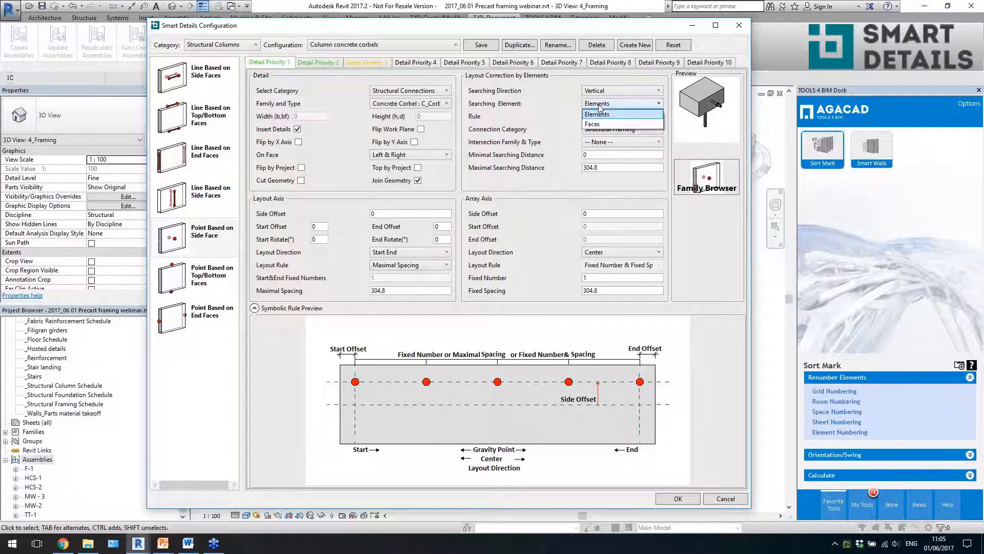
{"action": "left_click", "coordinate": [601, 125]}
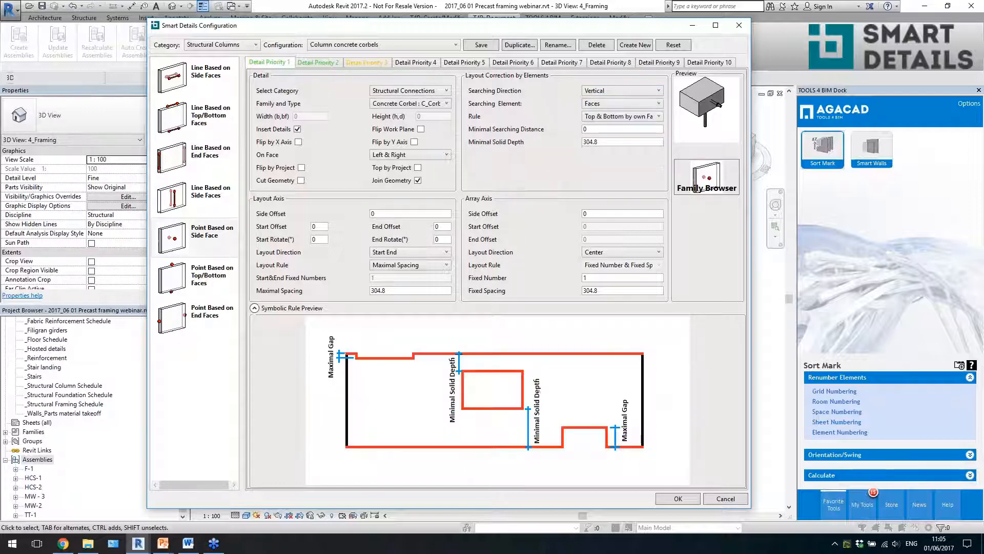
{"action": "left_click", "coordinate": [619, 118]}
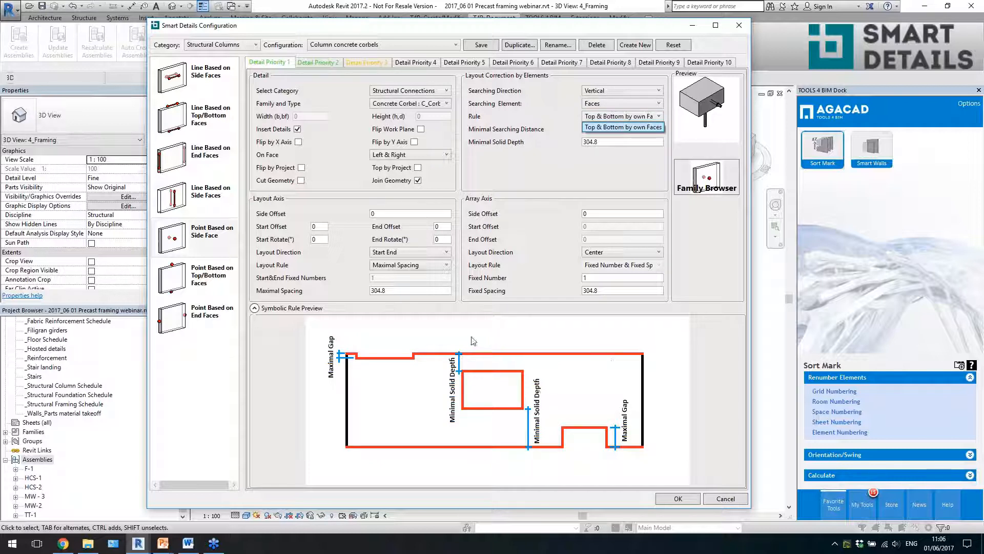
{"action": "left_click", "coordinate": [650, 107]}
{"action": "left_click", "coordinate": [650, 104]}
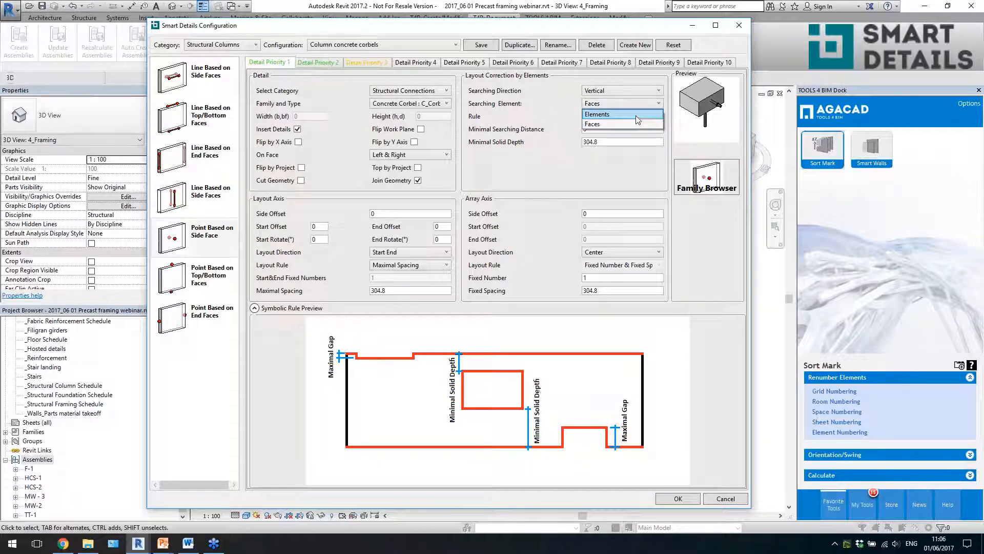
{"action": "left_click", "coordinate": [635, 116]}
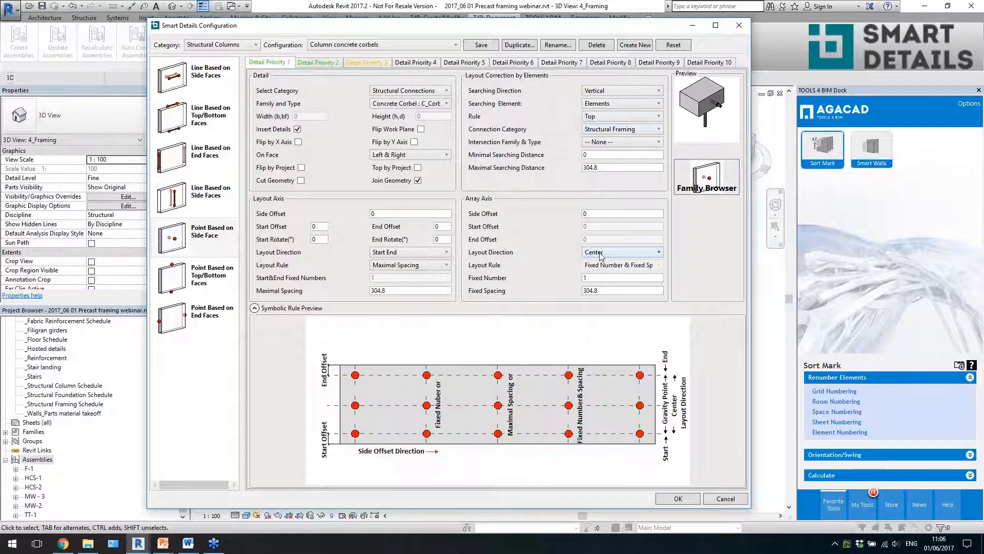
{"action": "left_click", "coordinate": [634, 132]}
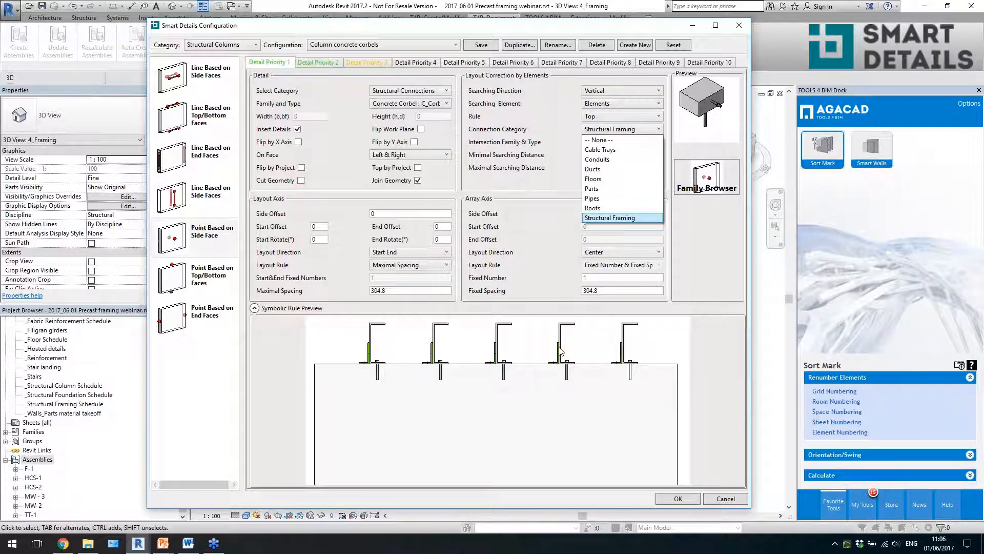
{"action": "left_click", "coordinate": [556, 202]}
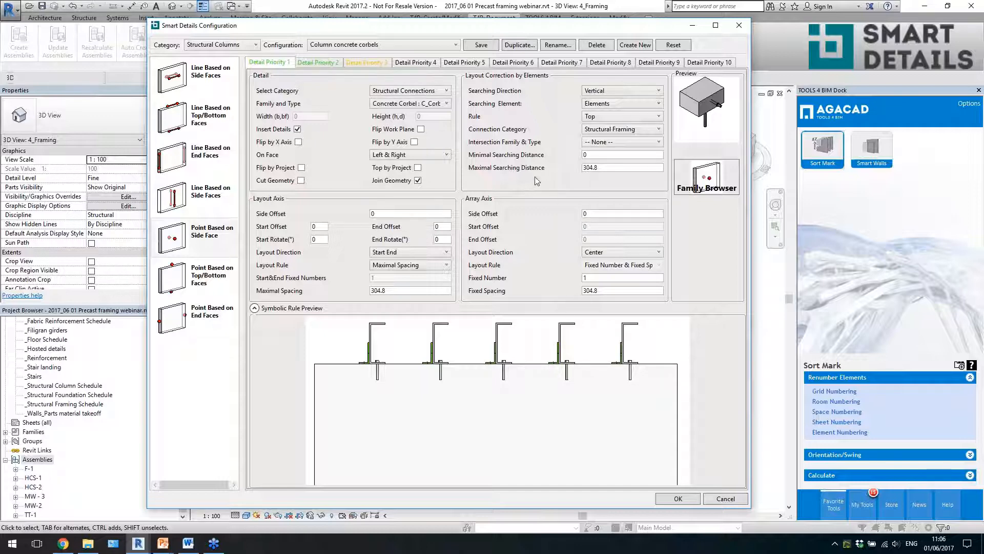
- Set the Rule to T Connection for the horizontal element search of Detail Priority 2
{"action": "left_click", "coordinate": [318, 62]}
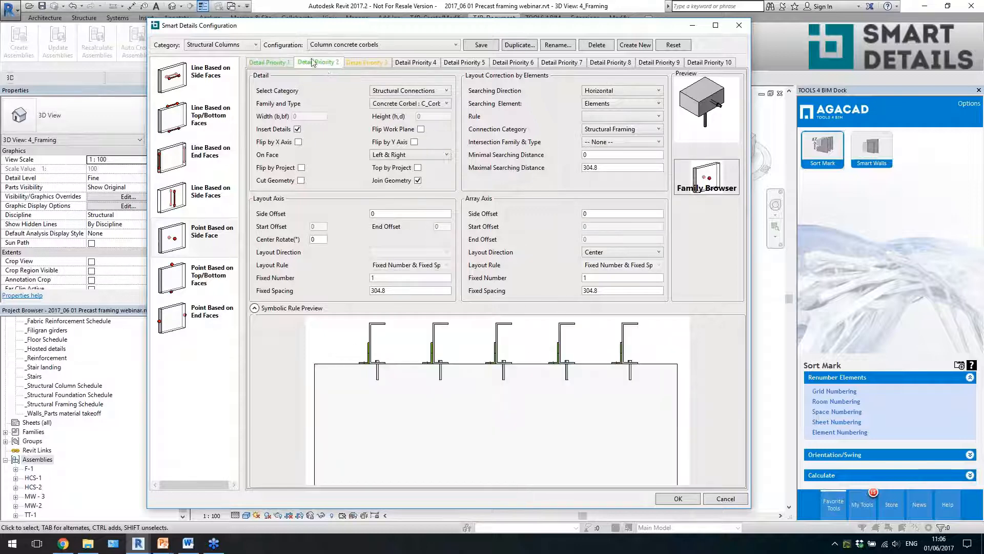
{"action": "left_click", "coordinate": [640, 117]}
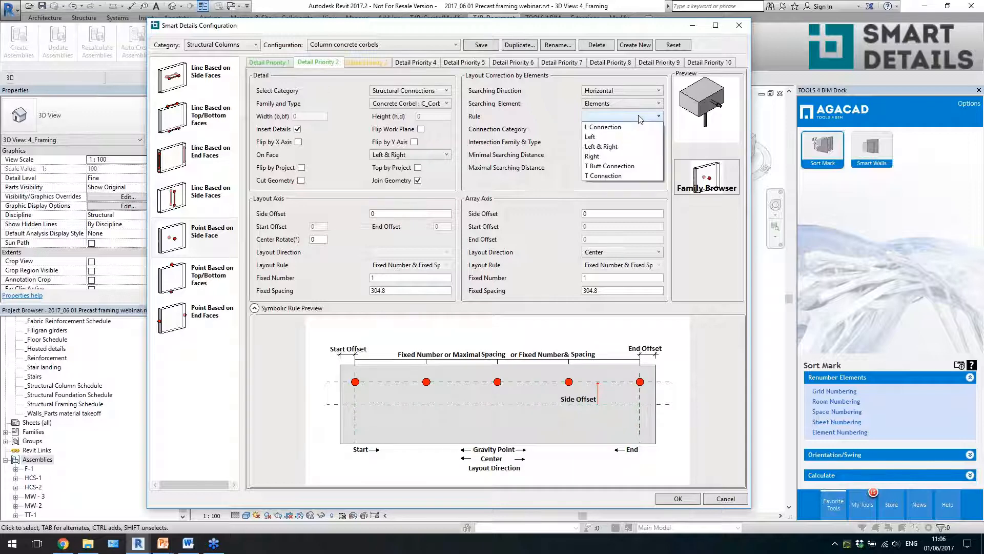
{"action": "left_click", "coordinate": [608, 176]}
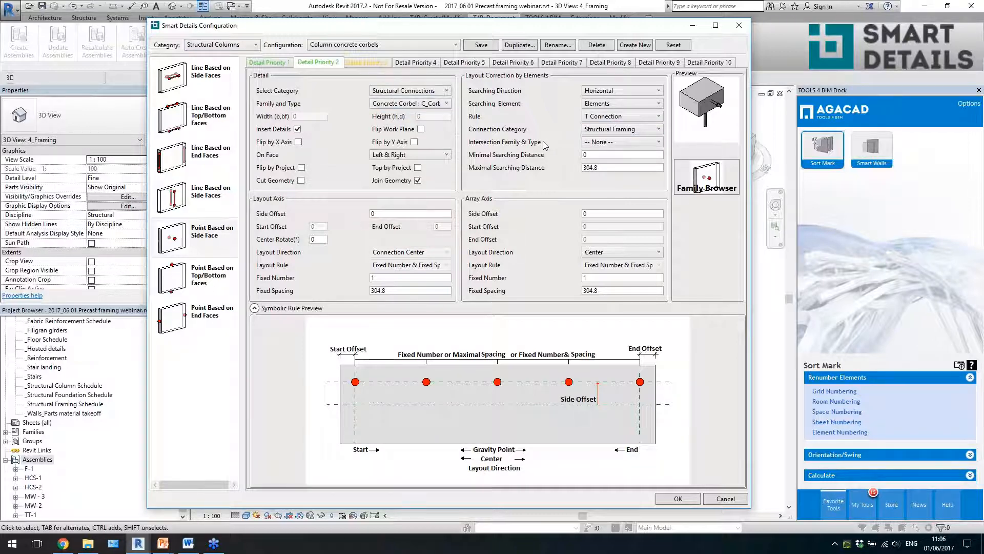
- Review the Point Based on Top/Bottom Faces settings and their families and types, and close the Smart Details configuration without saving
{"action": "left_click", "coordinate": [461, 62]}
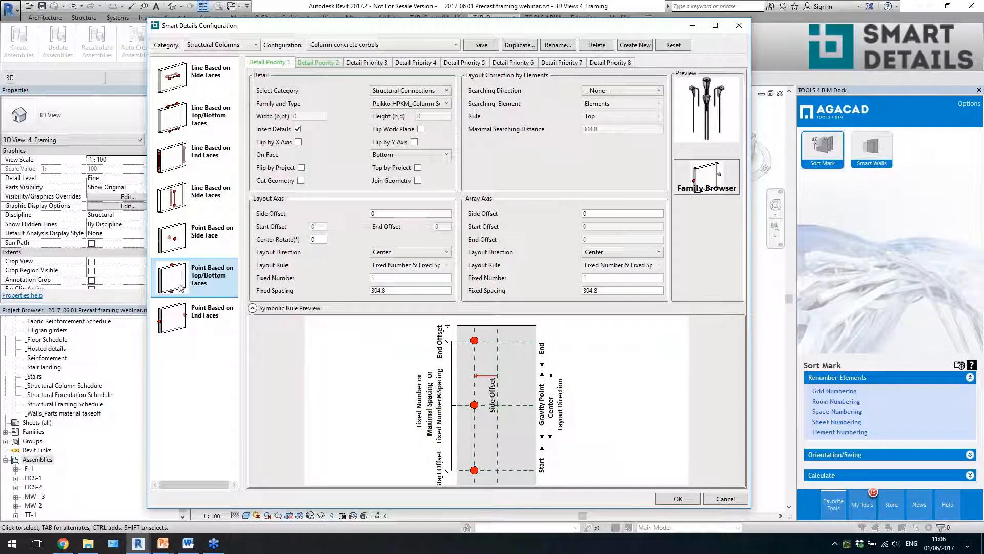
{"action": "left_click", "coordinate": [398, 105]}
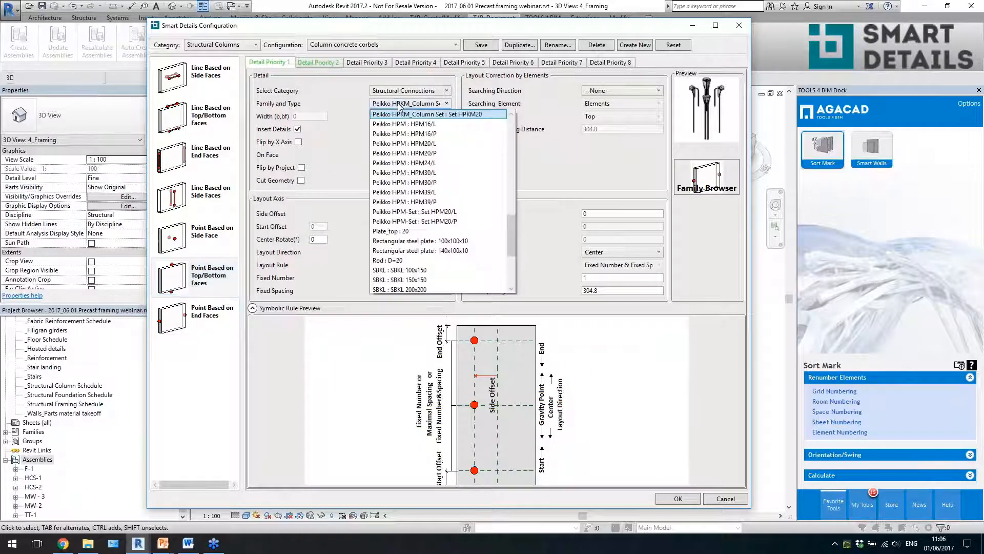
{"action": "left_click", "coordinate": [416, 107]}
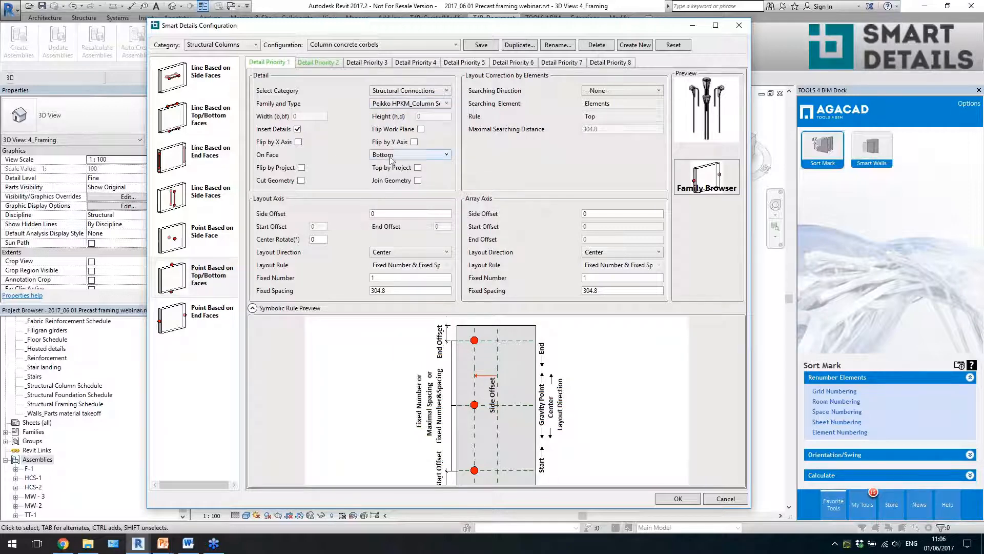
{"action": "mouse_move", "coordinate": [604, 254]}
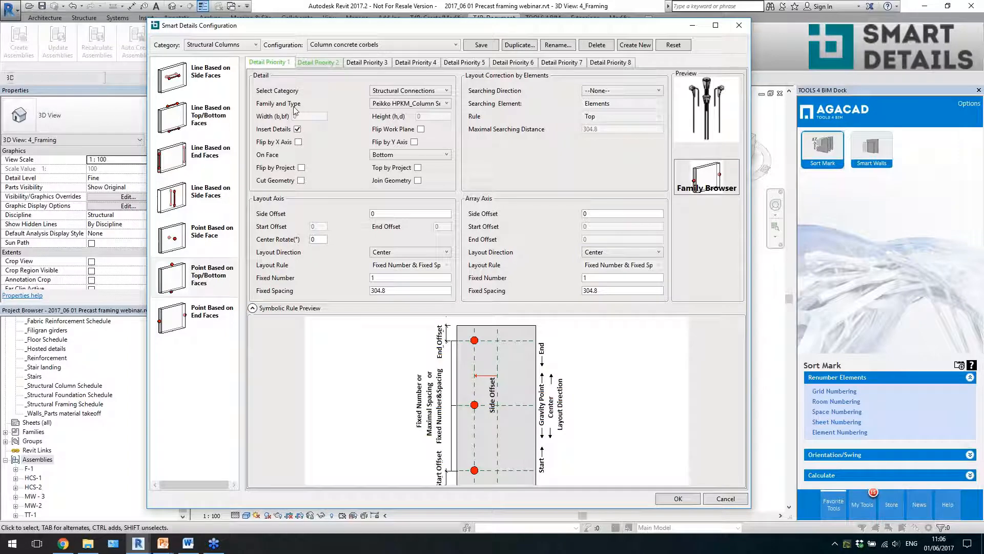
{"action": "left_click", "coordinate": [738, 25]}
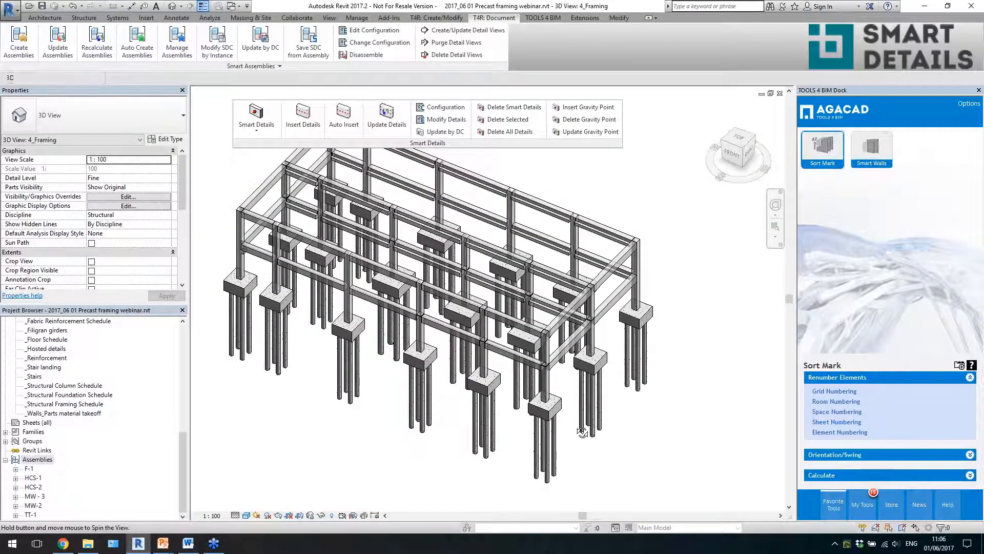
- Select the ten primary framing beams around the building's front end bays on both levels
{"action": "middle_click_drag", "start_coordinate": [582, 432], "coordinate": [542, 418], "text": "shift"}
{"action": "scroll", "coordinate": [542, 417], "scroll_direction": "up", "scroll_amount": 3}
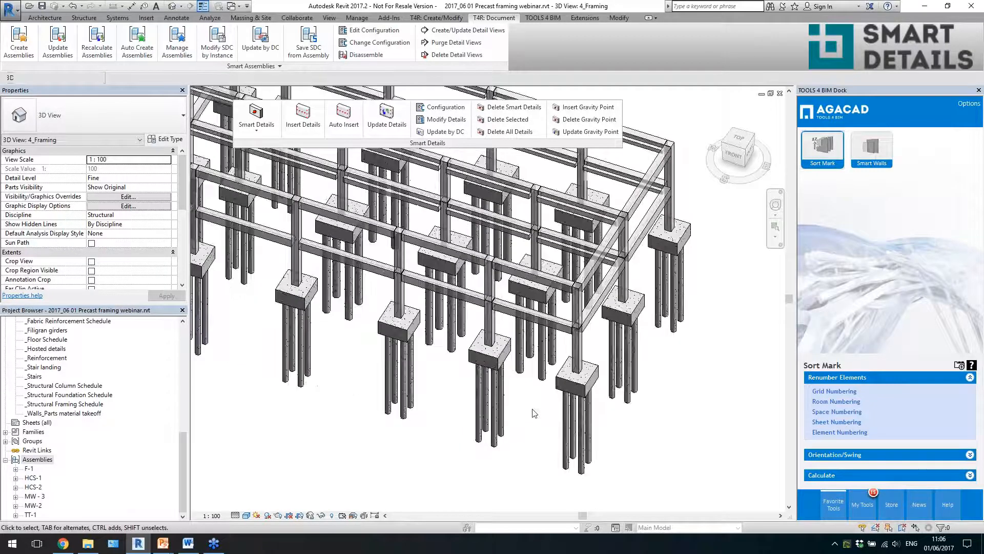
{"action": "middle_click_drag", "start_coordinate": [542, 373], "coordinate": [591, 386], "text": "shift"}
{"action": "middle_click_drag", "start_coordinate": [683, 335], "coordinate": [695, 399]}
{"action": "left_click_drag", "start_coordinate": [462, 351], "coordinate": [450, 186]}
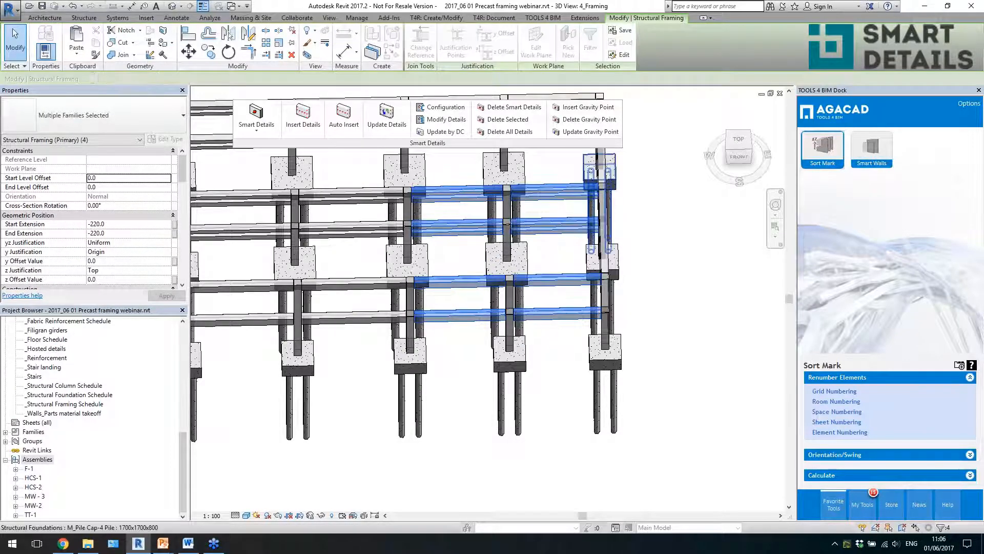
{"action": "middle_click_drag", "start_coordinate": [628, 308], "coordinate": [577, 300], "text": "shift"}
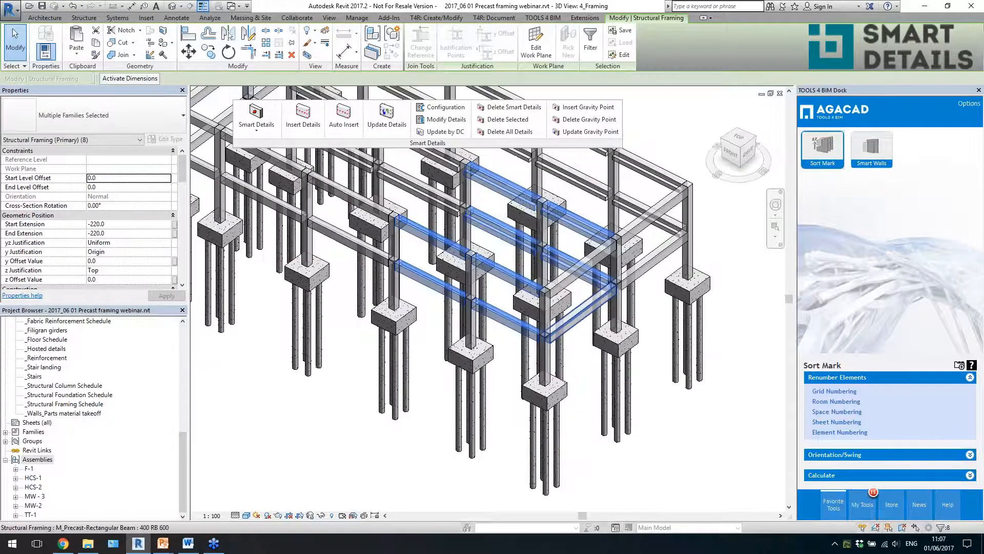
{"action": "left_click", "coordinate": [578, 281], "text": "ctrl"}
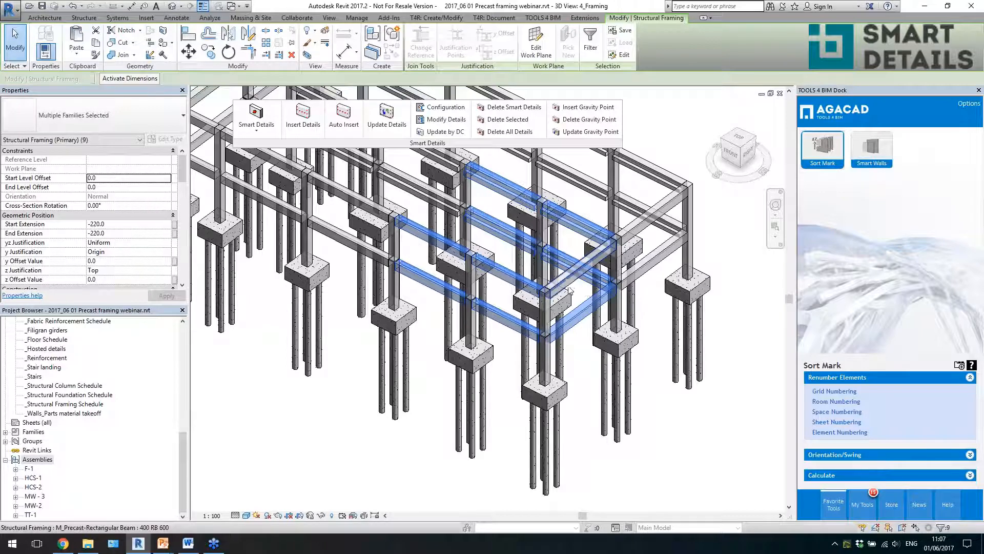
{"action": "left_click", "coordinate": [569, 283], "text": "ctrl"}
{"action": "middle_click_drag", "start_coordinate": [650, 304], "coordinate": [647, 334]}
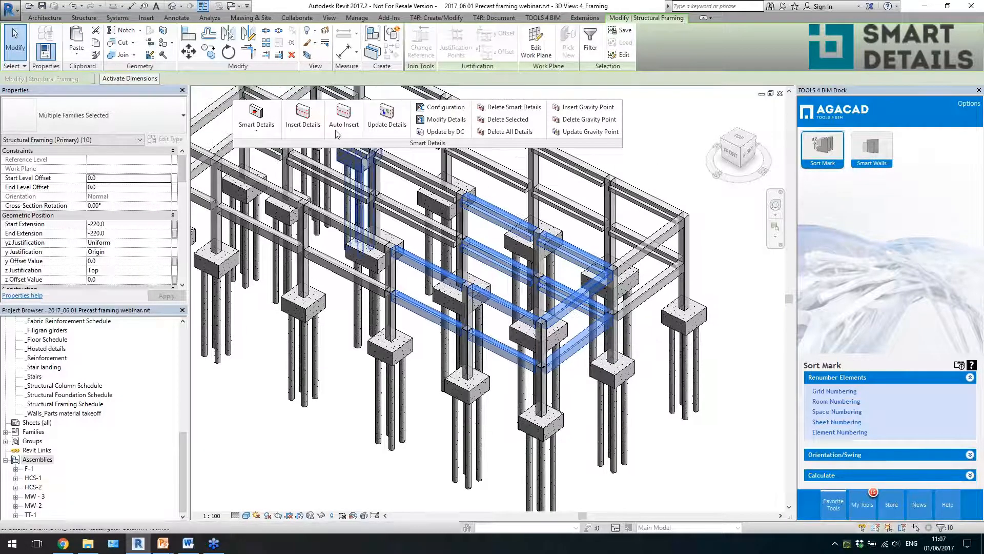
- Insert Smart Details on the selected beams using the Beam_column_Concrete_corbel configuration
{"action": "left_click", "coordinate": [299, 132]}
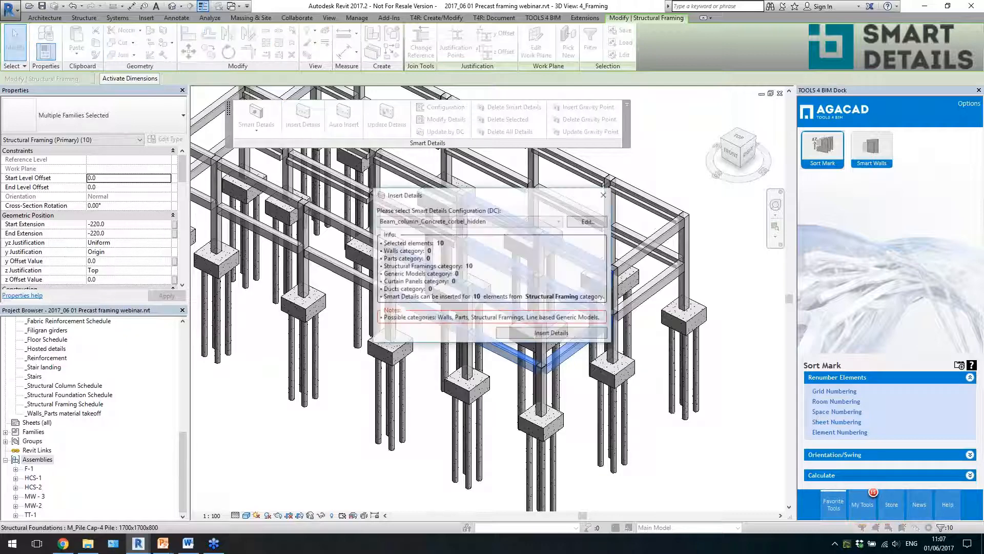
{"action": "left_click", "coordinate": [489, 228]}
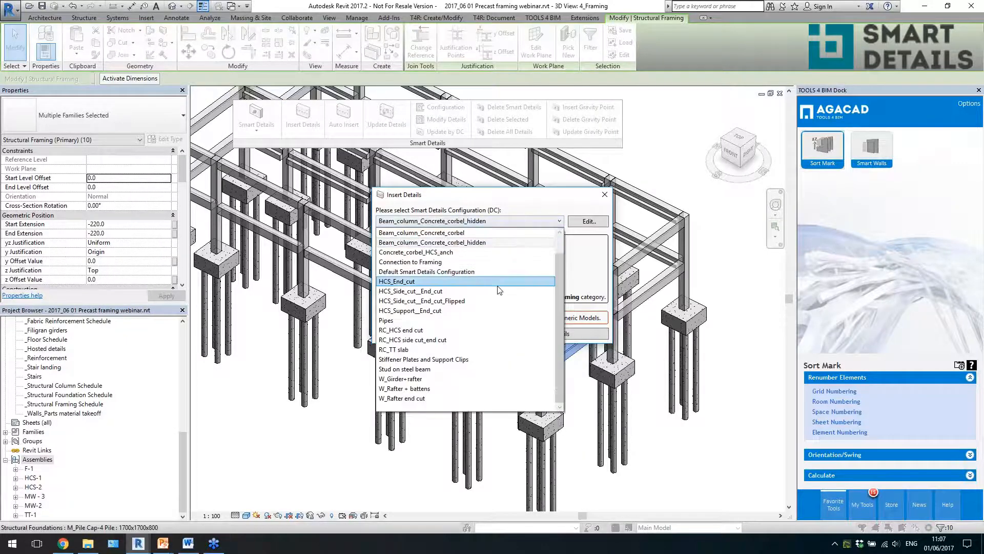
{"action": "scroll", "coordinate": [475, 257], "scroll_direction": "up", "scroll_amount": 1}
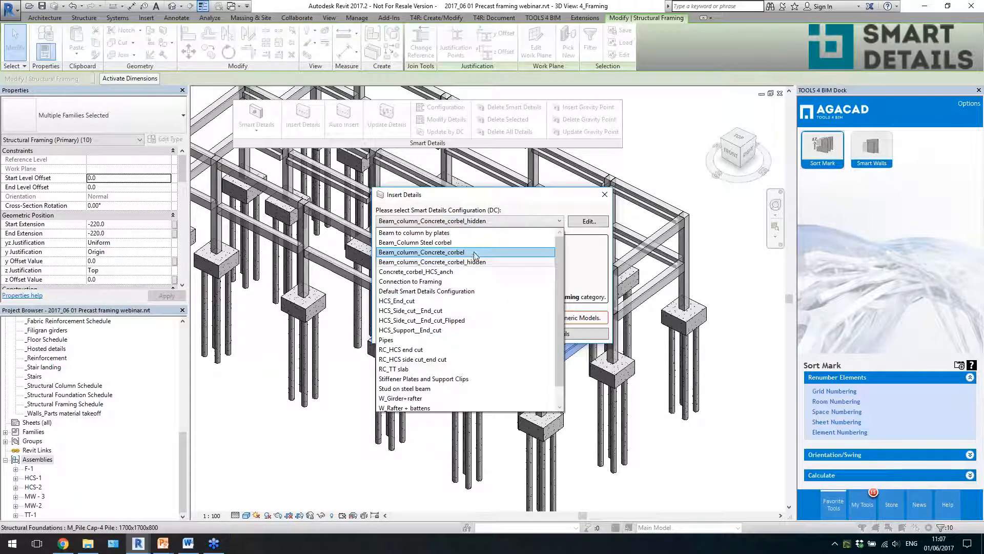
{"action": "left_click", "coordinate": [476, 253]}
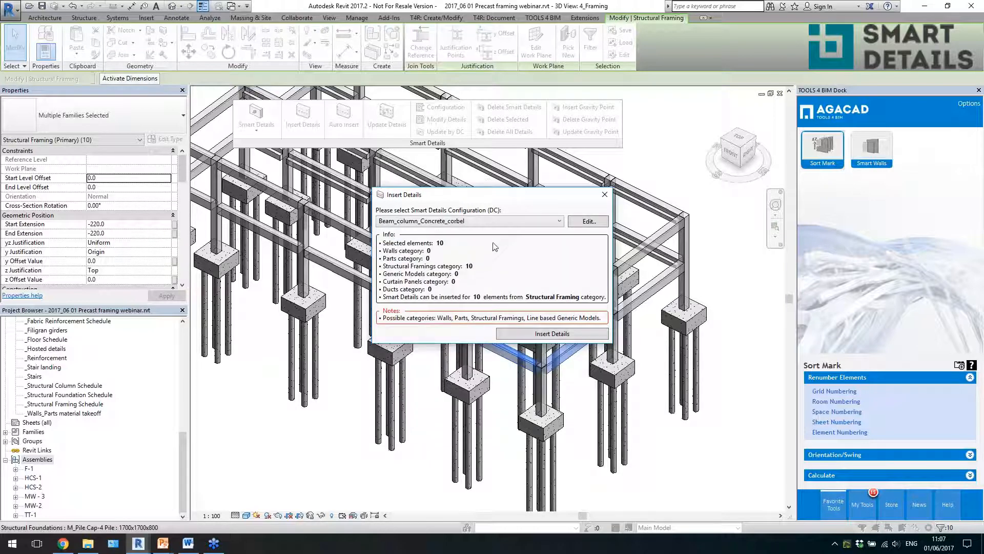
{"action": "left_click", "coordinate": [519, 337]}
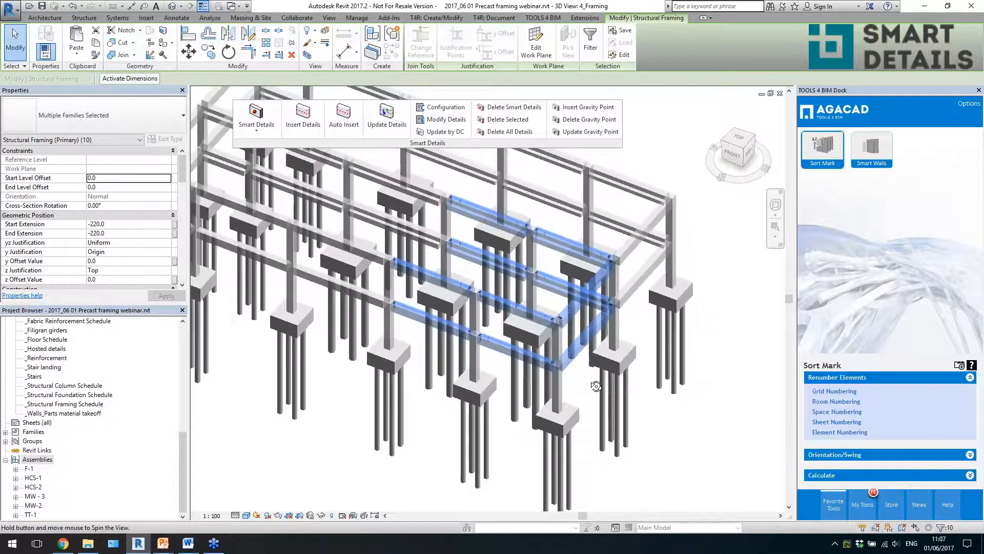
- Examine the connection details inserted at the beam ends, checking an L precast beam and its TF M36-335 connection
{"action": "key", "text": "Escape"}
{"action": "scroll", "coordinate": [477, 331], "scroll_direction": "up", "scroll_amount": 5}
{"action": "left_click", "coordinate": [477, 331]}
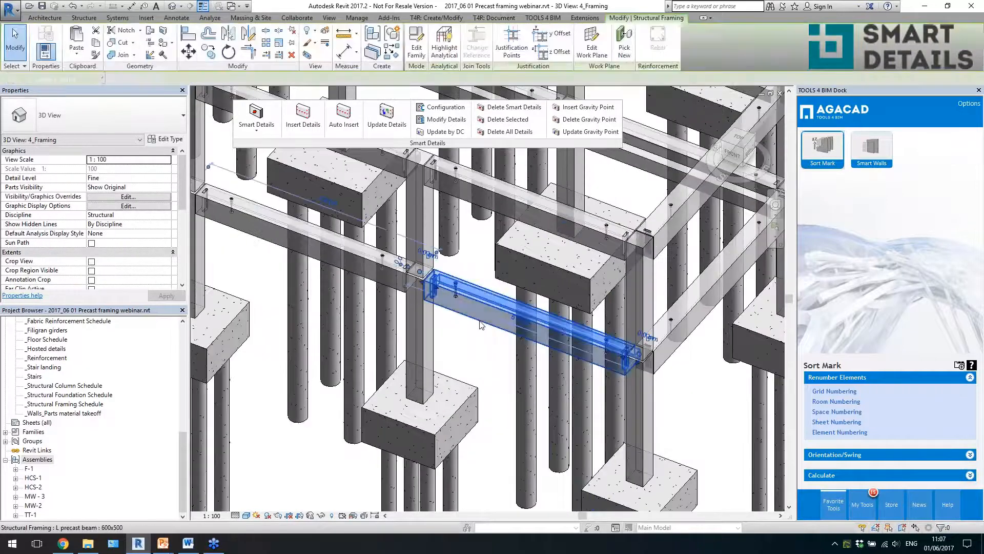
{"action": "scroll", "coordinate": [477, 332], "scroll_direction": "up", "scroll_amount": 3}
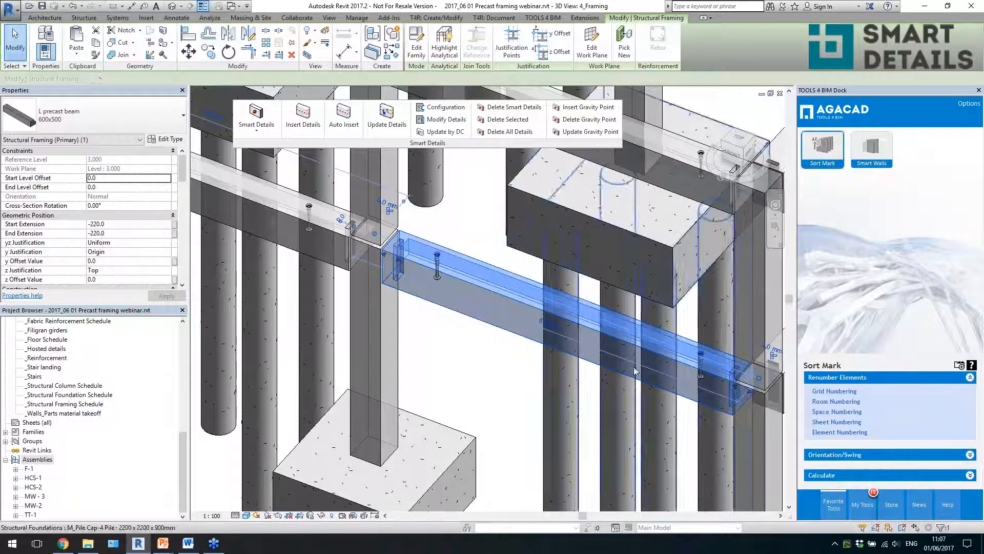
{"action": "key", "text": "Escape"}
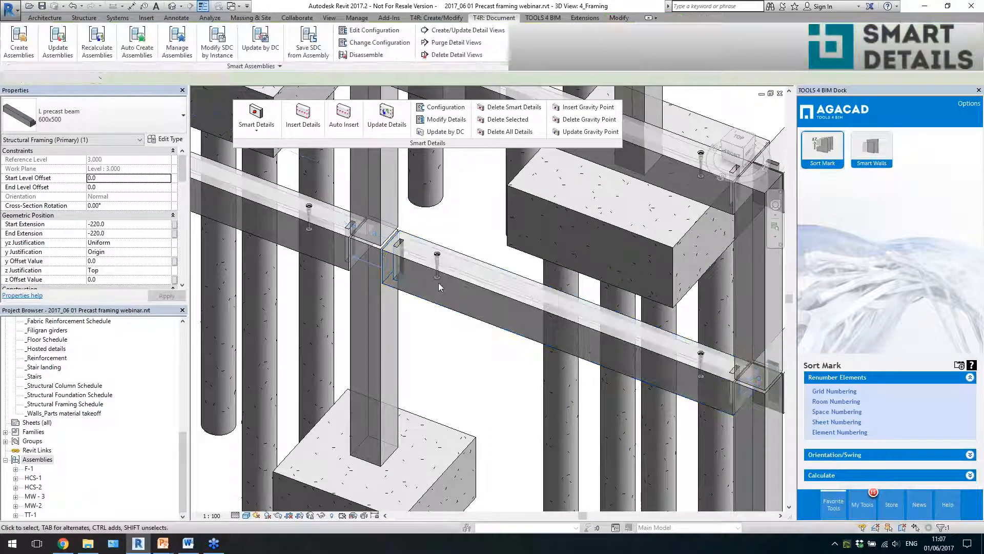
{"action": "left_click", "coordinate": [436, 274]}
{"action": "key", "text": "Escape"}
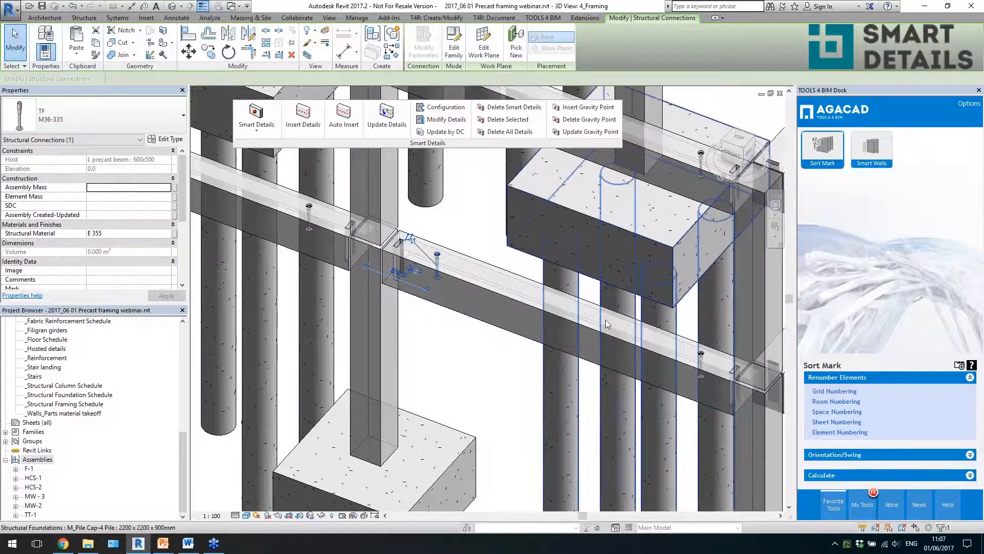
{"action": "scroll", "coordinate": [456, 290], "scroll_direction": "down", "scroll_amount": 3}
{"action": "scroll", "coordinate": [487, 297], "scroll_direction": "down", "scroll_amount": 5}
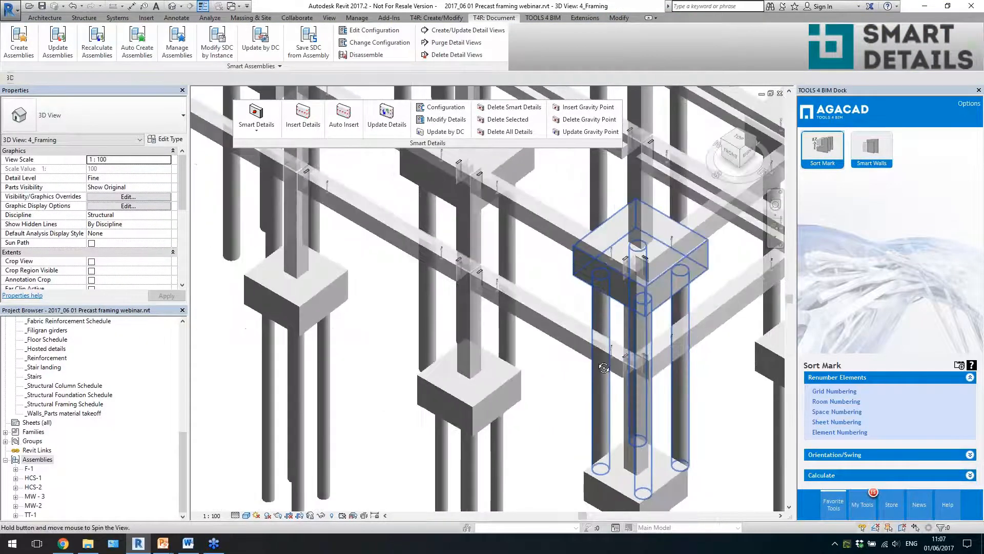
{"action": "scroll", "coordinate": [639, 342], "scroll_direction": "down", "scroll_amount": 3}
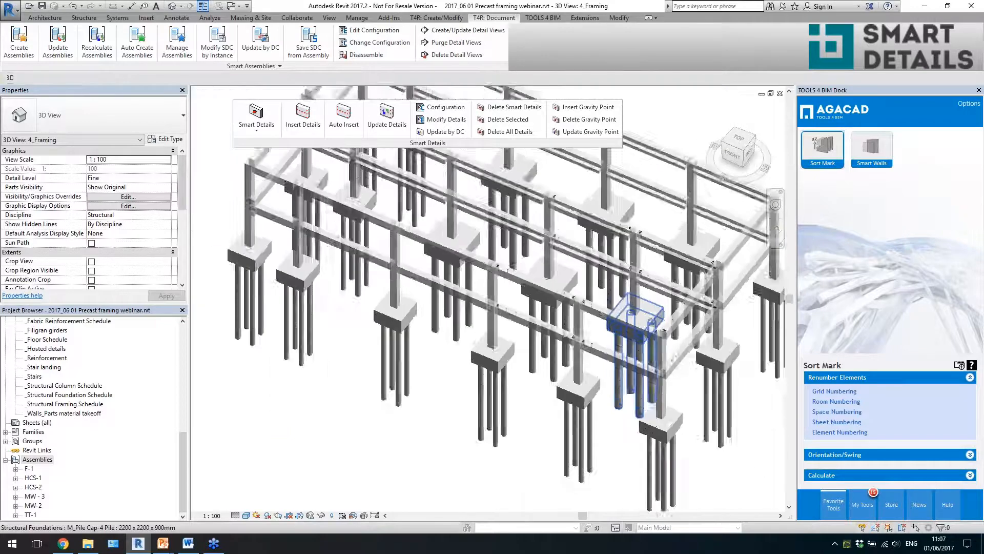
- Select the elements in the building's front end bays and filter the selection down to the twelve structural columns
{"action": "middle_click_drag", "start_coordinate": [638, 342], "coordinate": [716, 475], "text": "shift"}
{"action": "left_click_drag", "start_coordinate": [718, 459], "coordinate": [522, 262]}
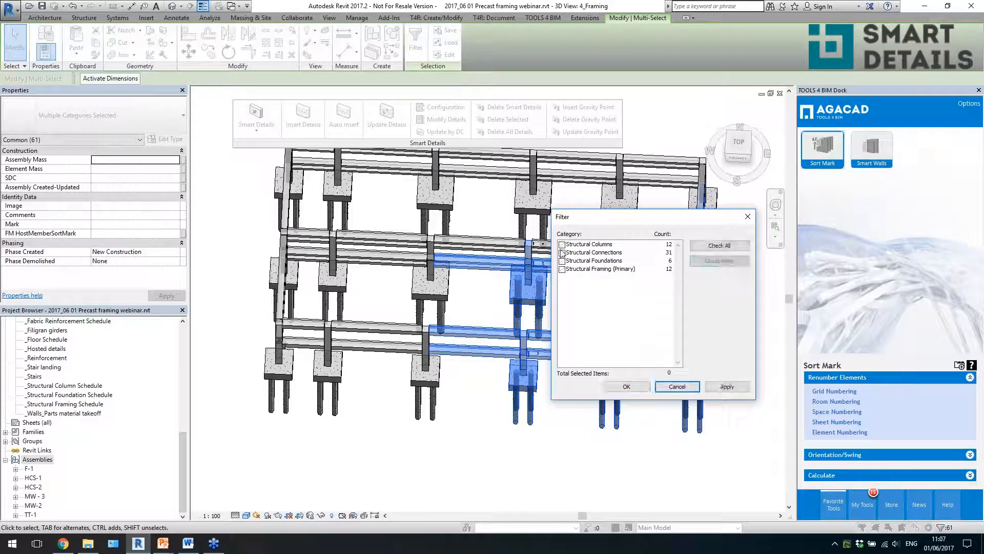
{"action": "left_click", "coordinate": [628, 387]}
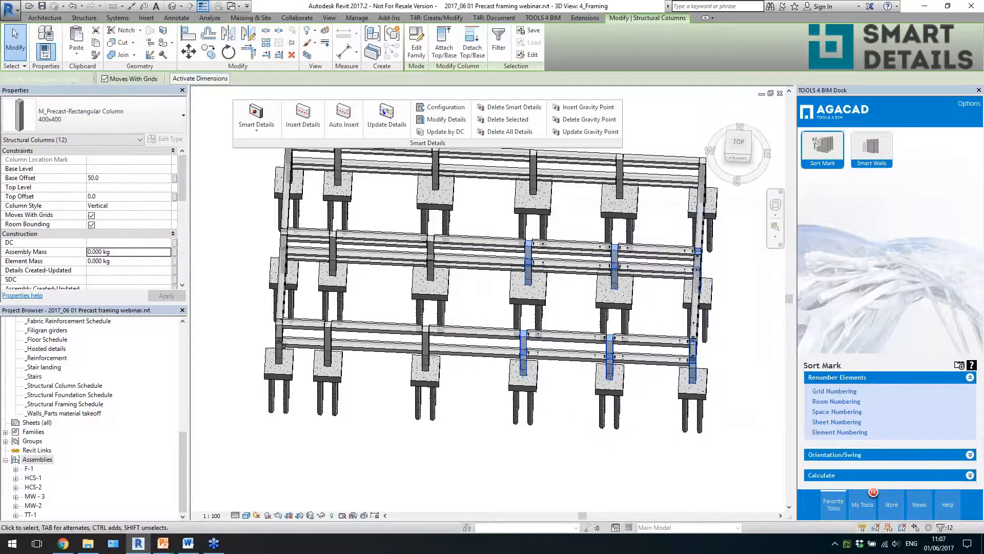
{"action": "middle_click_drag", "start_coordinate": [605, 393], "coordinate": [436, 305], "text": "shift"}
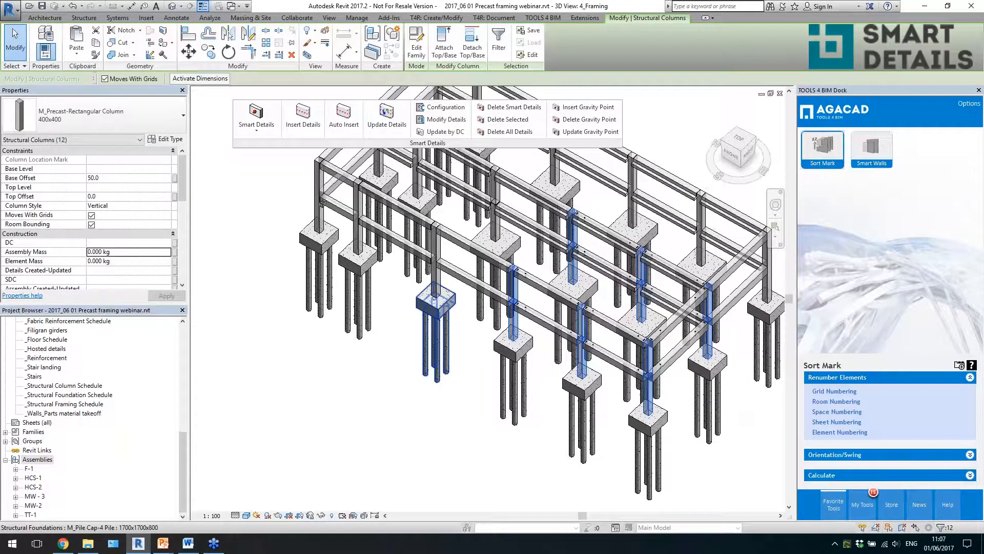
- Insert Smart Details on the selected columns using the Column concrete corbels configuration, and clear the selection
{"action": "left_click", "coordinate": [303, 121]}
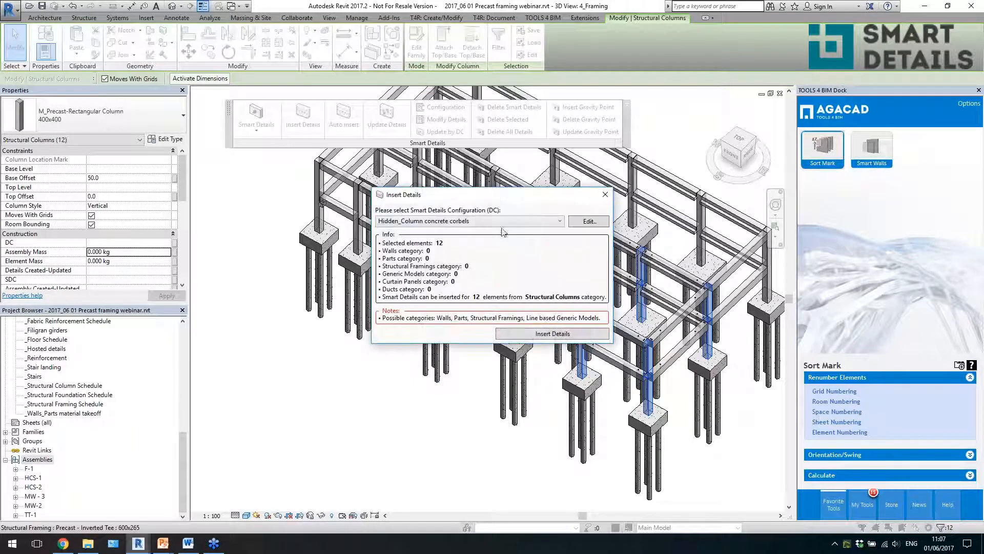
{"action": "left_click", "coordinate": [505, 222]}
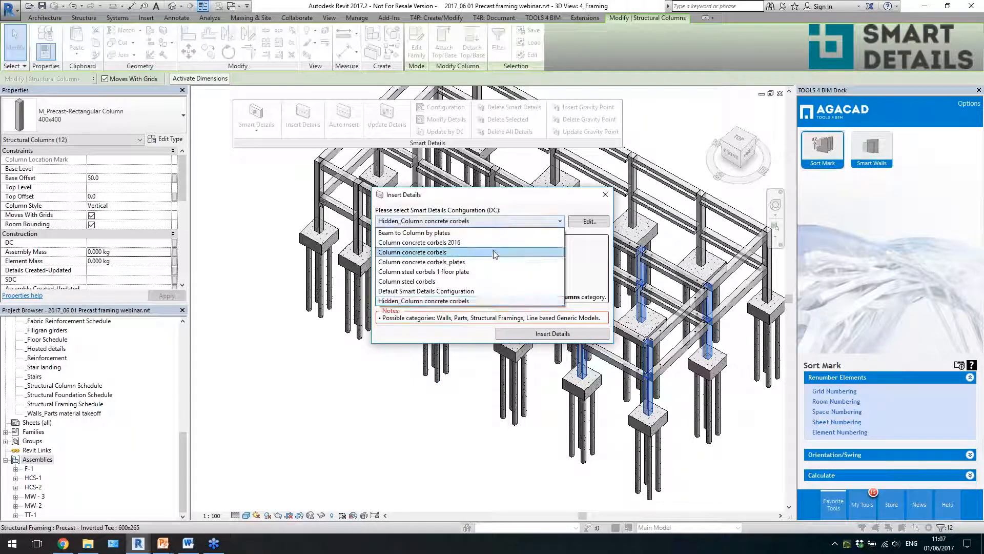
{"action": "left_click", "coordinate": [495, 253]}
{"action": "left_click", "coordinate": [531, 334]}
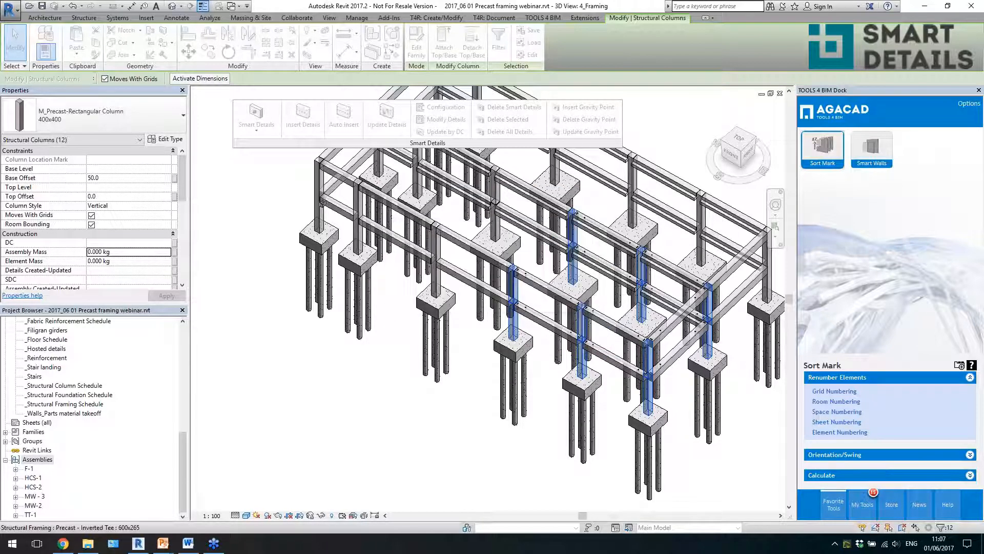
{"action": "middle_click_drag", "start_coordinate": [687, 418], "coordinate": [715, 437], "text": "shift"}
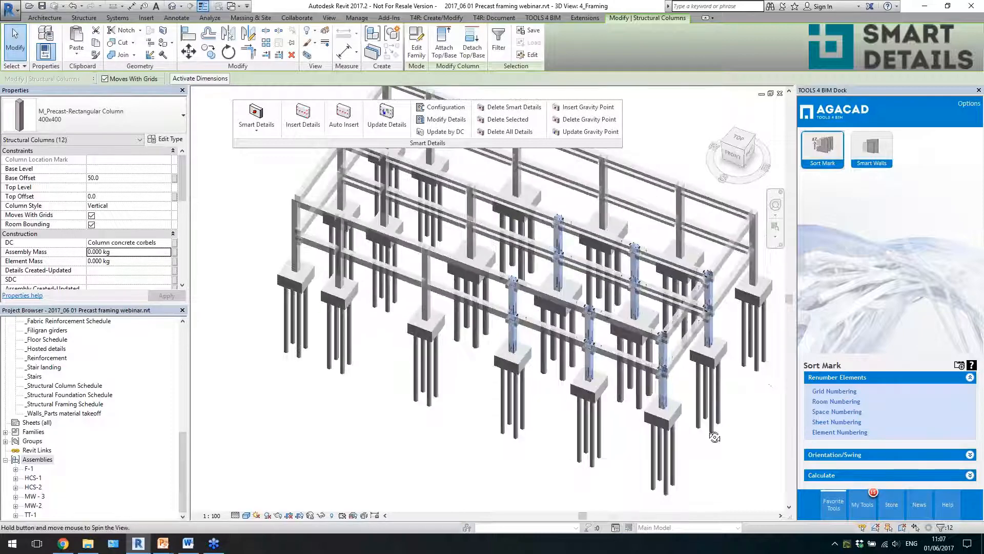
{"action": "key", "text": "Escape"}
- Examine the C_Corbel 300x150x200 concrete corbel inserted under the beam at the front corner column
{"action": "scroll", "coordinate": [676, 360], "scroll_direction": "up", "scroll_amount": 5}
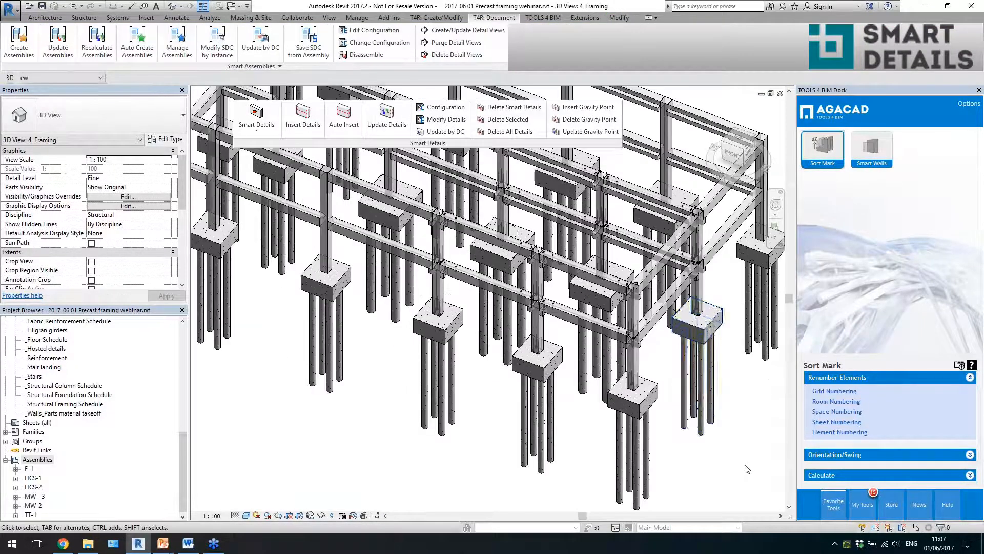
{"action": "scroll", "coordinate": [561, 318], "scroll_direction": "up", "scroll_amount": 3}
{"action": "left_click", "coordinate": [502, 325]}
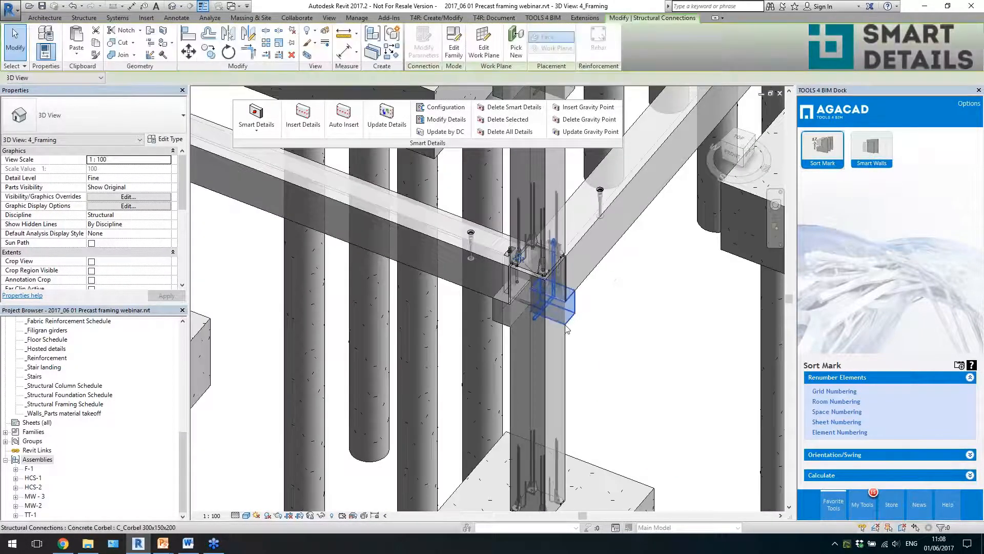
{"action": "scroll", "coordinate": [497, 288], "scroll_direction": "up", "scroll_amount": 3}
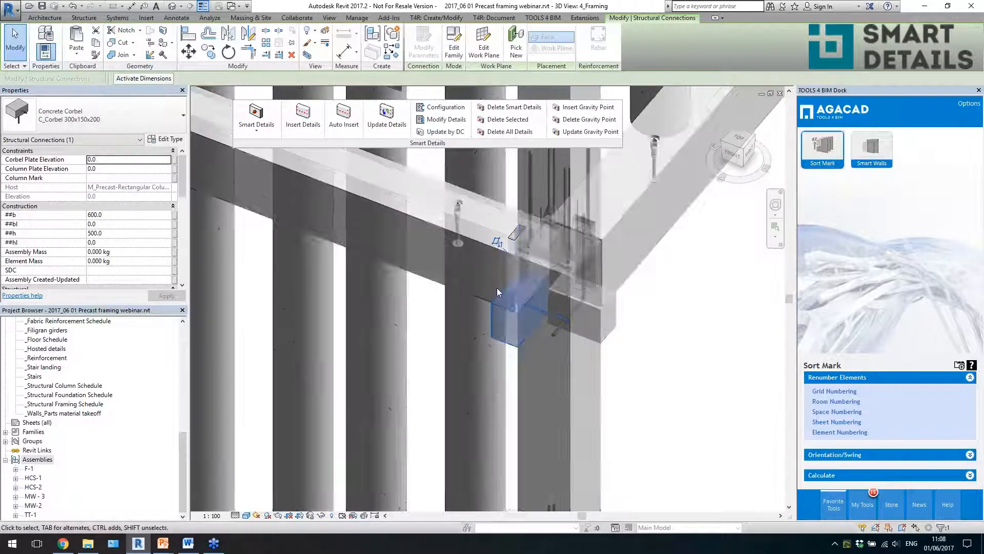
{"action": "middle_click_drag", "start_coordinate": [497, 288], "coordinate": [563, 328], "text": "shift"}
{"action": "scroll", "coordinate": [558, 317], "scroll_direction": "down", "scroll_amount": 3}
{"action": "key", "text": "Escape"}
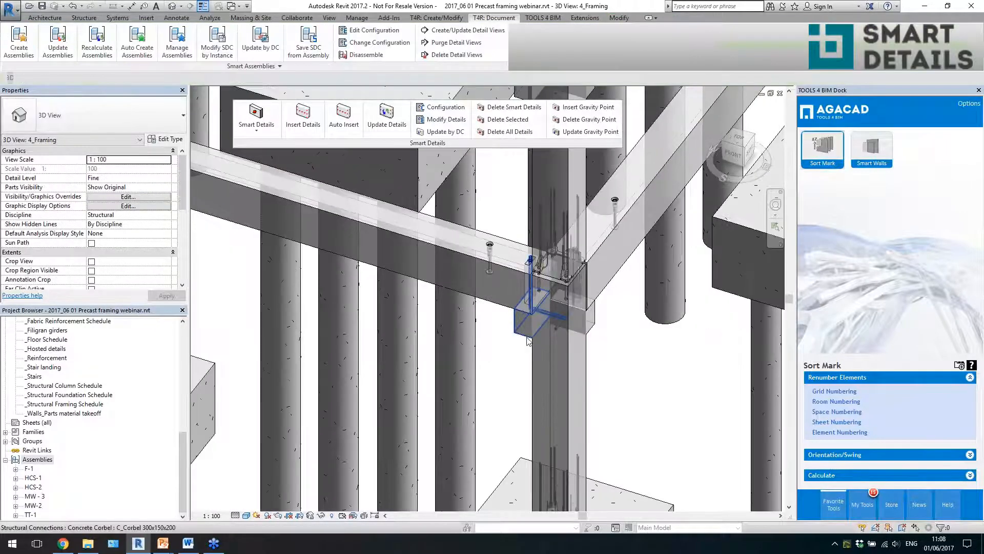
{"action": "scroll", "coordinate": [530, 323], "scroll_direction": "down", "scroll_amount": 2}
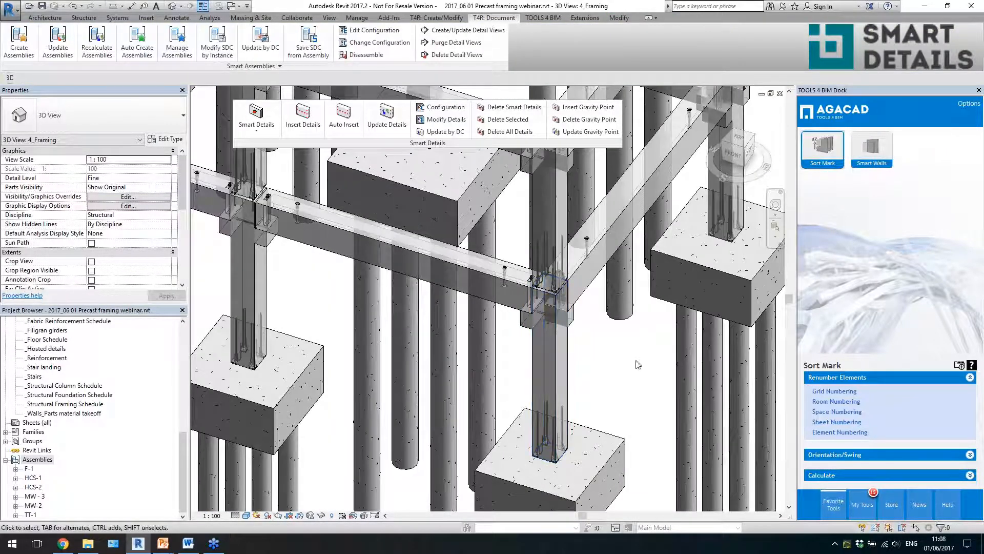
- Examine the corbels and embedded details across the front bays' columns on both levels
{"action": "scroll", "coordinate": [612, 362], "scroll_direction": "down", "scroll_amount": 3}
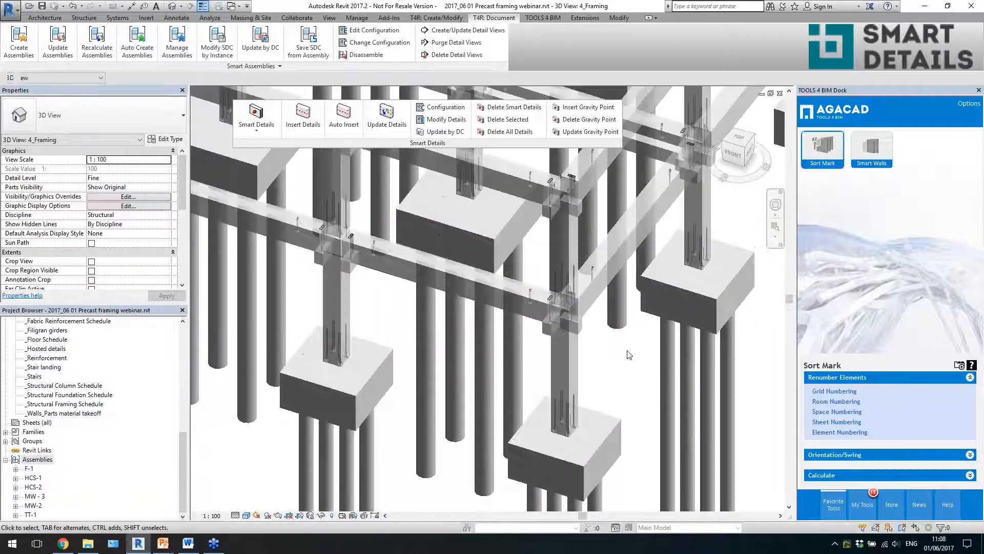
{"action": "scroll", "coordinate": [613, 358], "scroll_direction": "up", "scroll_amount": 4}
{"action": "scroll", "coordinate": [603, 340], "scroll_direction": "down", "scroll_amount": 3}
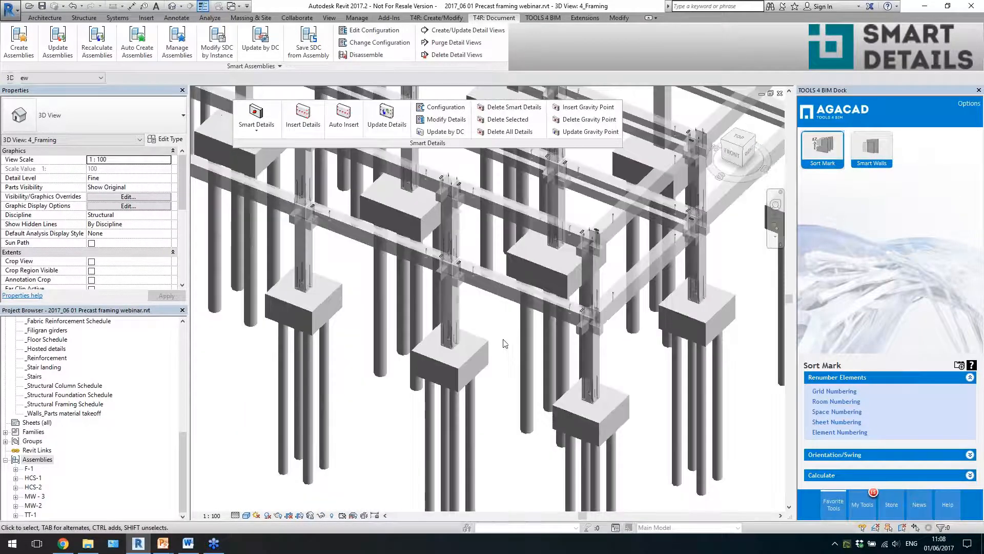
{"action": "scroll", "coordinate": [603, 340], "scroll_direction": "up", "scroll_amount": 4}
{"action": "scroll", "coordinate": [604, 340], "scroll_direction": "down", "scroll_amount": 3}
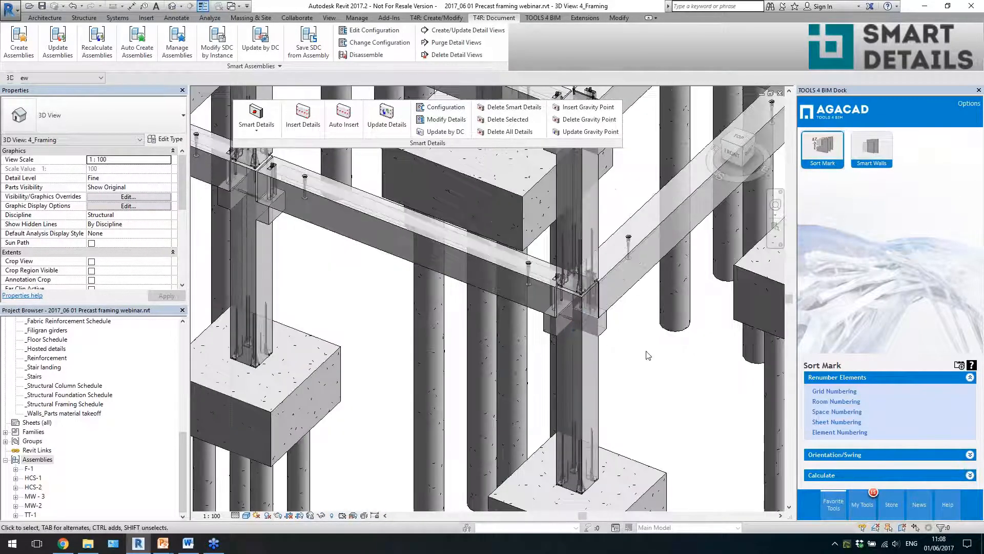
{"action": "scroll", "coordinate": [600, 354], "scroll_direction": "up", "scroll_amount": 2}
{"action": "scroll", "coordinate": [599, 358], "scroll_direction": "down", "scroll_amount": 3}
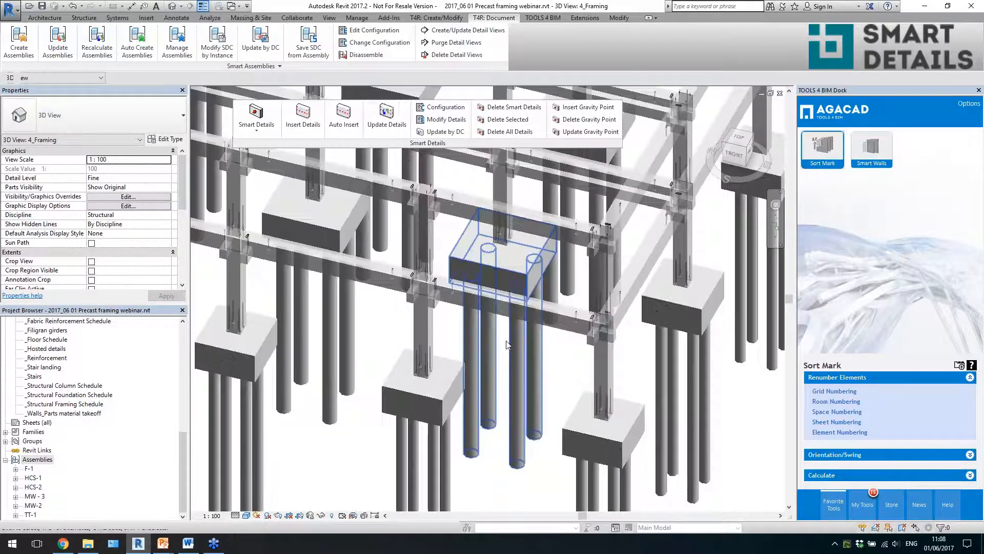
{"action": "scroll", "coordinate": [521, 378], "scroll_direction": "up", "scroll_amount": 2}
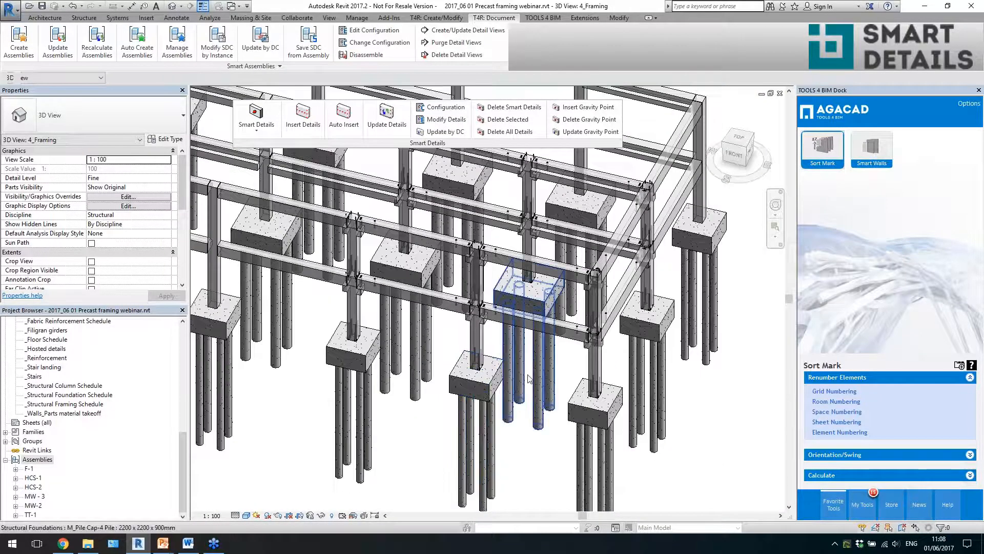
{"action": "scroll", "coordinate": [522, 377], "scroll_direction": "up", "scroll_amount": 4}
- Inspect the corbel at the intermediate front column and the L precast beams resting on both sides of it
{"action": "left_click", "coordinate": [492, 298]}
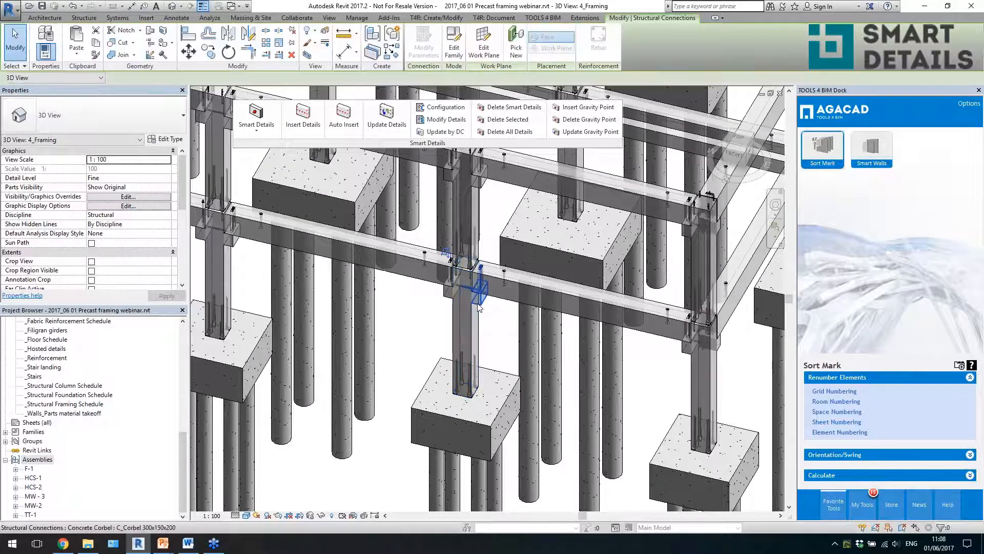
{"action": "scroll", "coordinate": [492, 298], "scroll_direction": "up", "scroll_amount": 2}
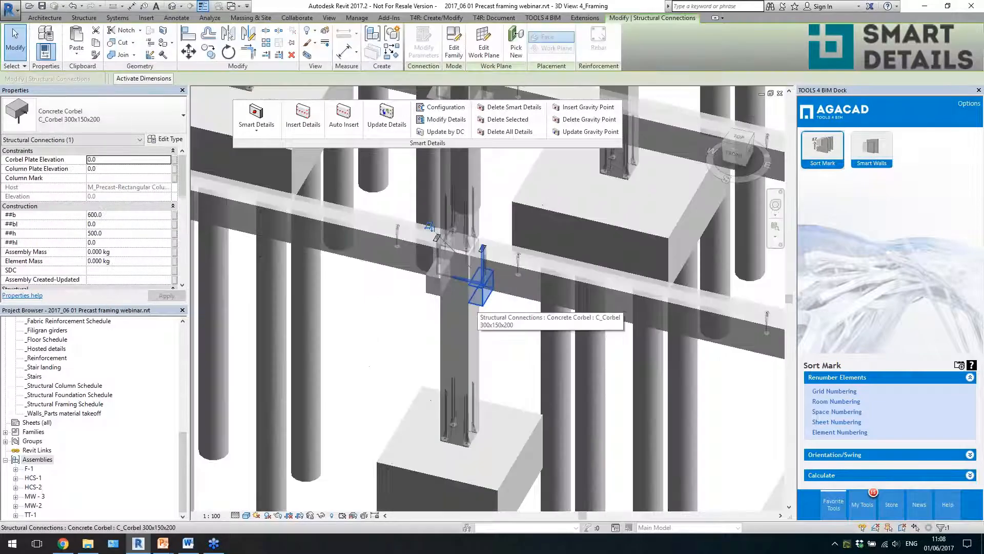
{"action": "left_click", "coordinate": [505, 280]}
{"action": "left_click", "coordinate": [413, 257]}
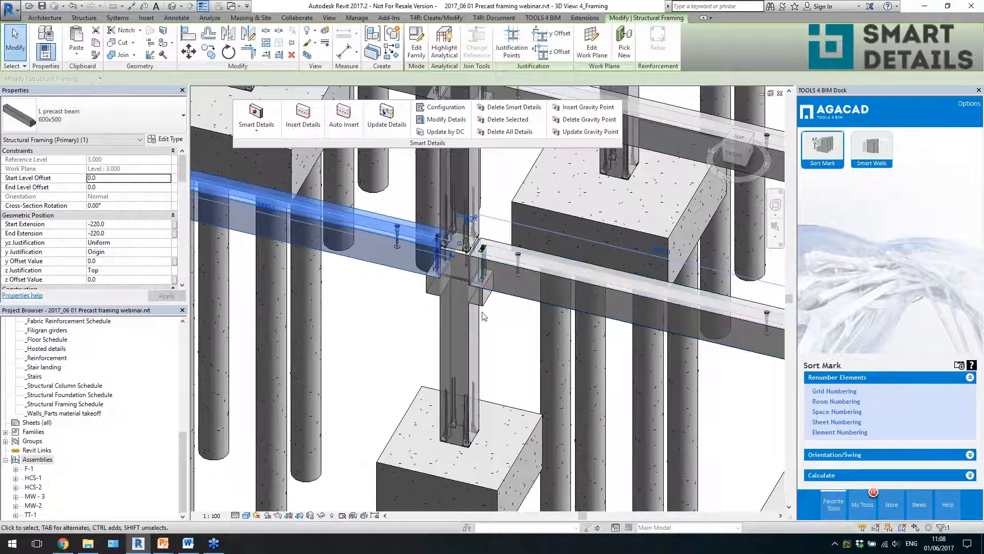
{"action": "left_click", "coordinate": [480, 307]}
{"action": "middle_click_drag", "start_coordinate": [650, 354], "coordinate": [382, 311]}
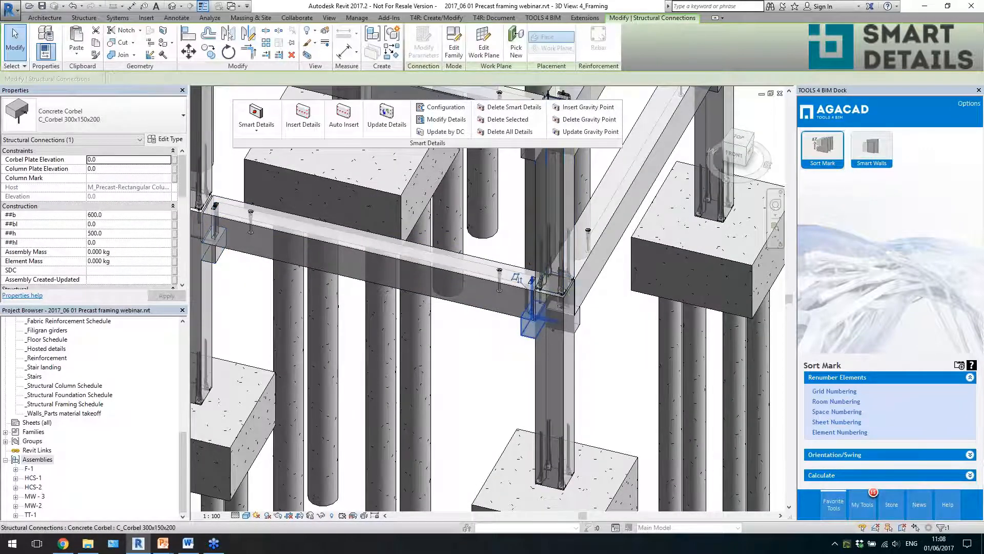
{"action": "middle_click_drag", "start_coordinate": [597, 380], "coordinate": [459, 353], "text": "shift"}
- Review the corbel's Detail Priority 2 settings in the Column concrete corbels configuration at the end-frame column, and close them without updating
{"action": "scroll", "coordinate": [456, 352], "scroll_direction": "down", "scroll_amount": 3}
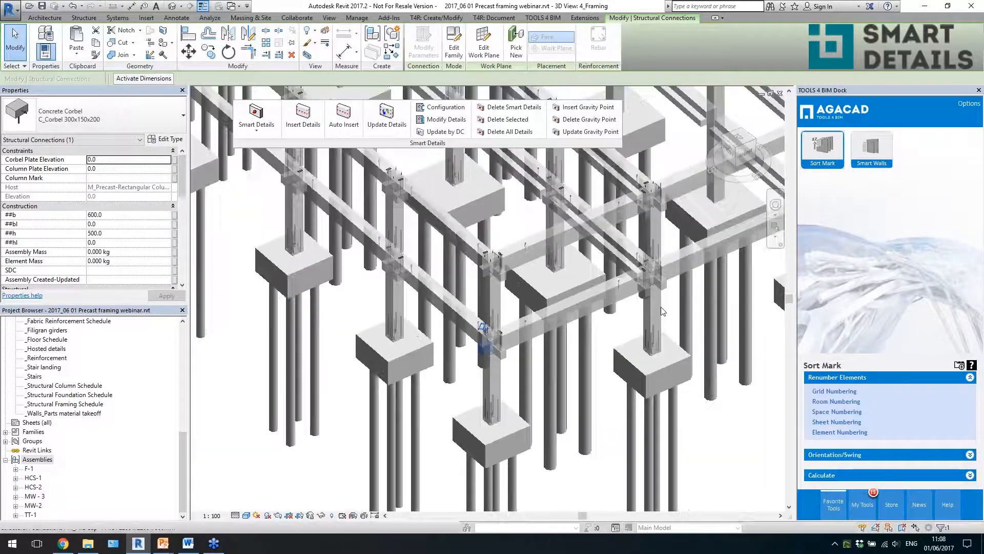
{"action": "scroll", "coordinate": [661, 279], "scroll_direction": "up", "scroll_amount": 3}
{"action": "scroll", "coordinate": [660, 279], "scroll_direction": "up", "scroll_amount": 2}
{"action": "left_click", "coordinate": [660, 277]}
{"action": "middle_click_drag", "start_coordinate": [665, 324], "coordinate": [648, 308], "text": "shift"}
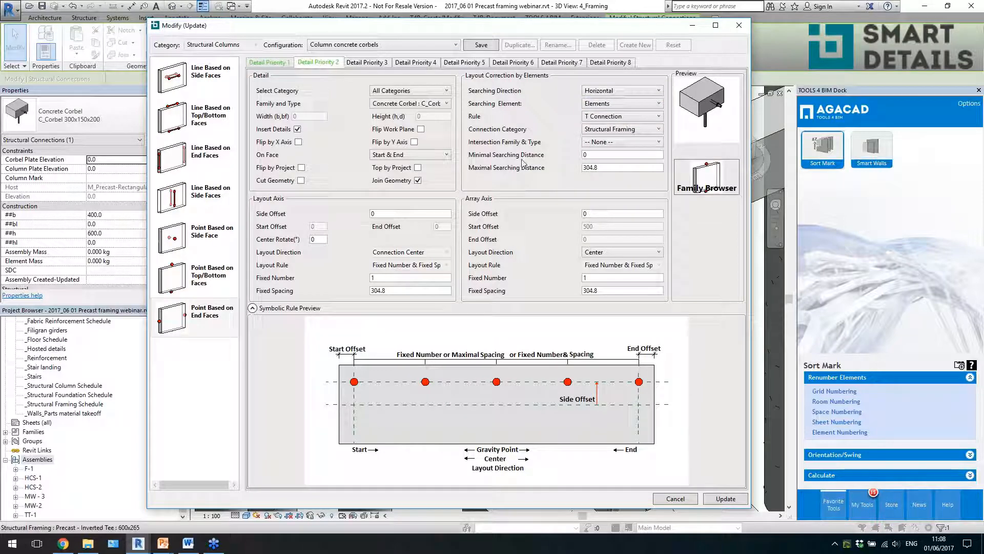
{"action": "left_click", "coordinate": [738, 26]}
{"action": "left_click", "coordinate": [647, 282]}
{"action": "scroll", "coordinate": [629, 280], "scroll_direction": "down", "scroll_amount": 2}
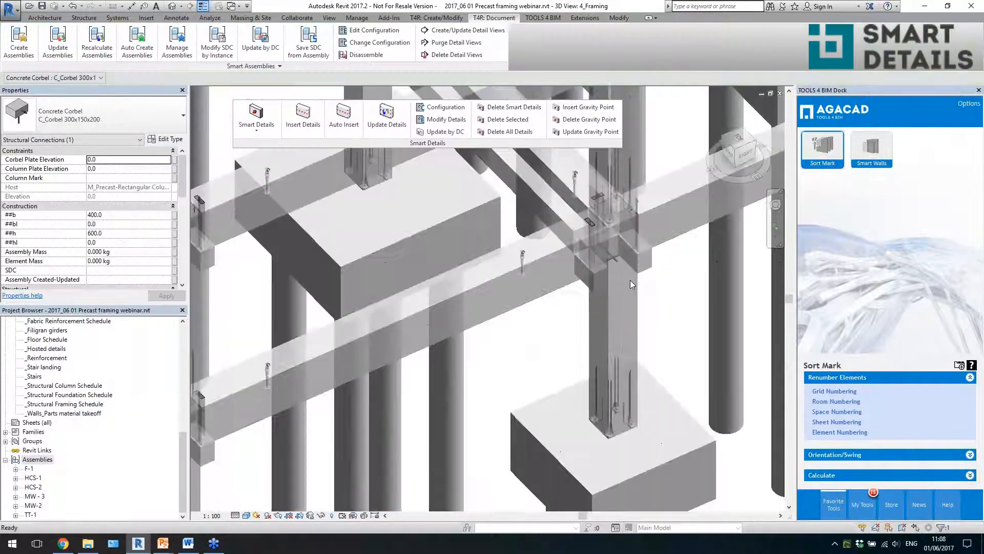
- Check the end-frame column together with the rectangular beam it supports, and clear the selection
{"action": "left_click", "coordinate": [634, 305]}
{"action": "left_click", "coordinate": [558, 271], "text": "ctrl"}
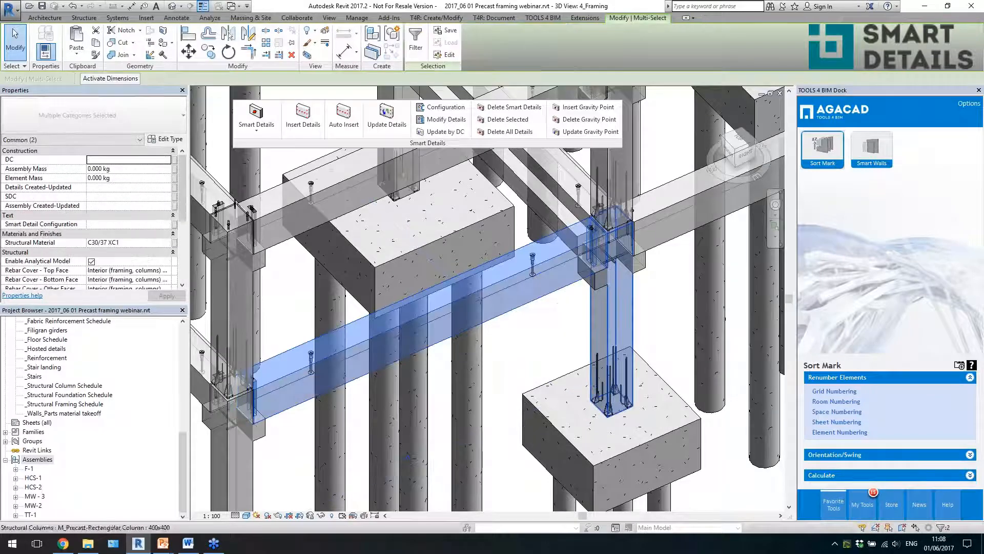
{"action": "middle_click_drag", "start_coordinate": [558, 272], "coordinate": [710, 354], "text": "shift"}
{"action": "scroll", "coordinate": [649, 307], "scroll_direction": "down", "scroll_amount": 4}
{"action": "key", "text": "Escape"}
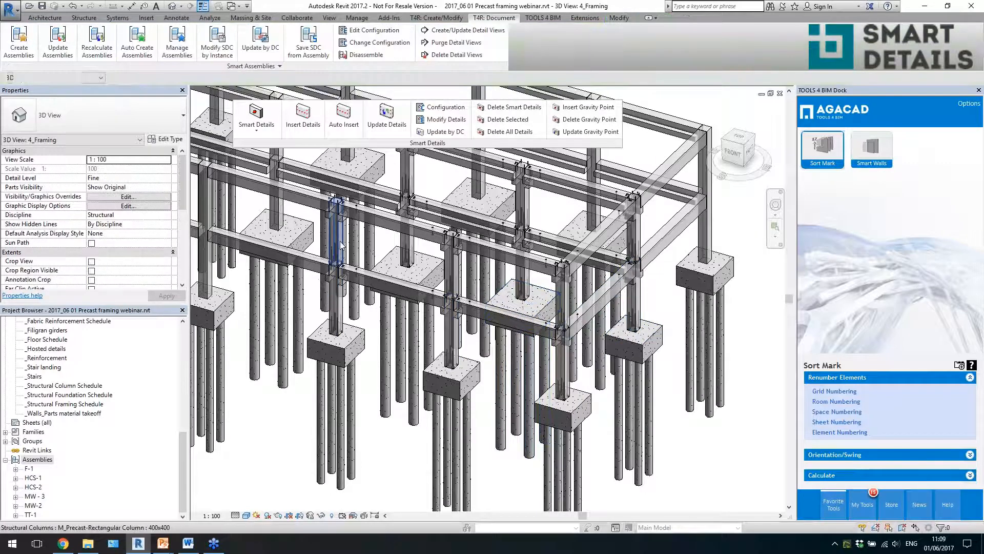
- Inspect the corner column's corbel under the rectangular end beam from several angles
{"action": "middle_click_drag", "start_coordinate": [604, 354], "coordinate": [622, 380], "text": "shift"}
{"action": "scroll", "coordinate": [651, 332], "scroll_direction": "up", "scroll_amount": 1}
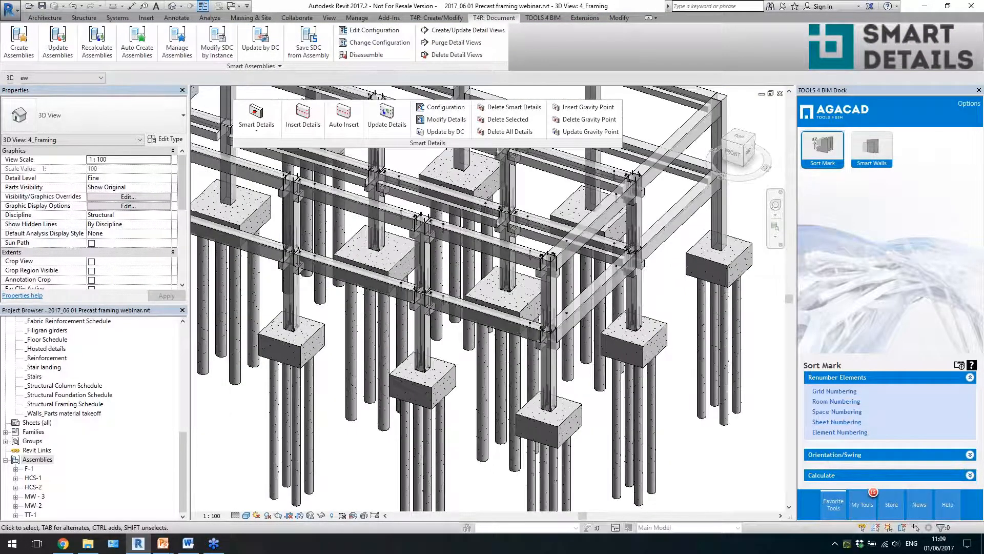
{"action": "scroll", "coordinate": [543, 340], "scroll_direction": "up", "scroll_amount": 4}
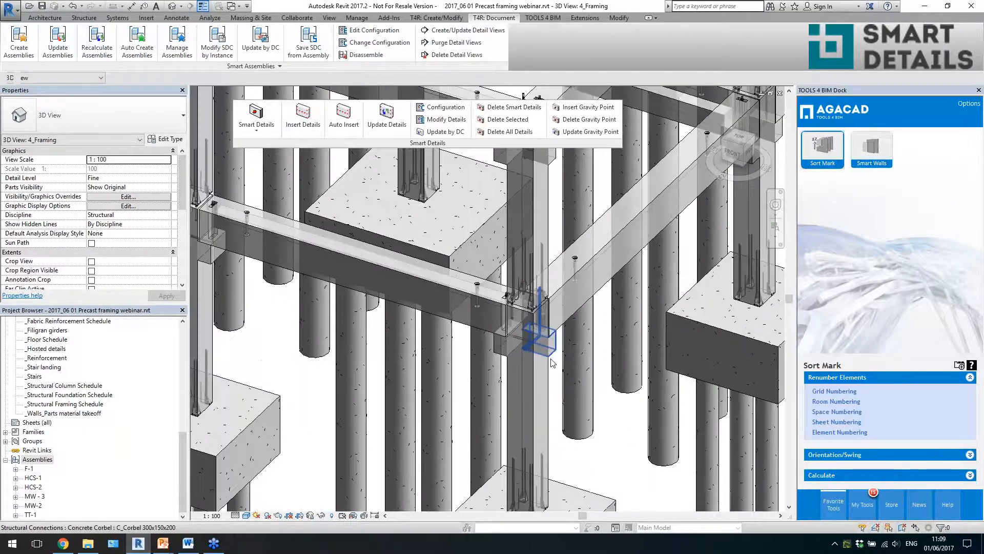
{"action": "left_click", "coordinate": [551, 357]}
{"action": "key", "text": "Escape"}
{"action": "scroll", "coordinate": [535, 354], "scroll_direction": "down", "scroll_amount": 1}
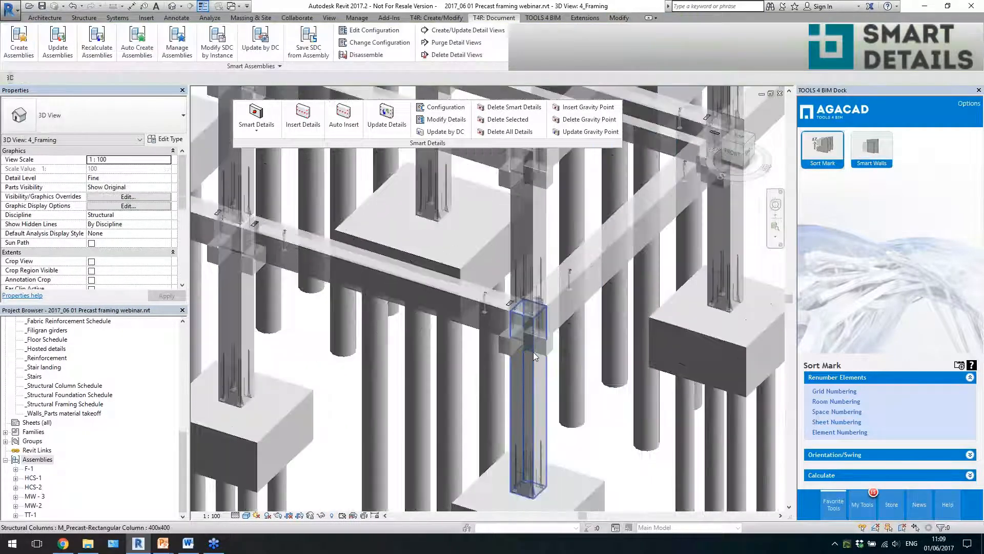
{"action": "middle_click_drag", "start_coordinate": [583, 348], "coordinate": [545, 376], "text": "shift"}
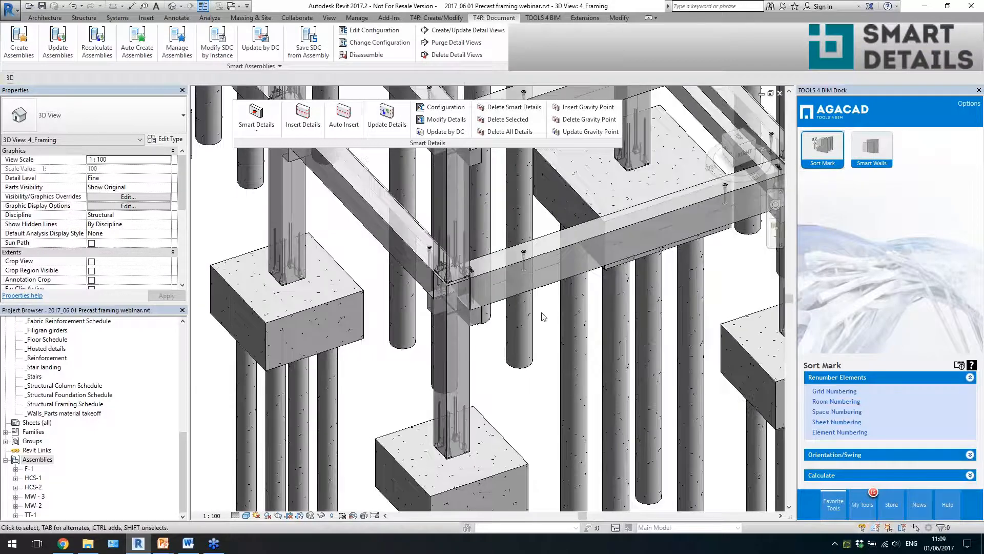
- Change the lower rectangular end beam at the corner column to type 400x1000
{"action": "scroll", "coordinate": [548, 306], "scroll_direction": "down", "scroll_amount": 2}
{"action": "left_click", "coordinate": [550, 287]}
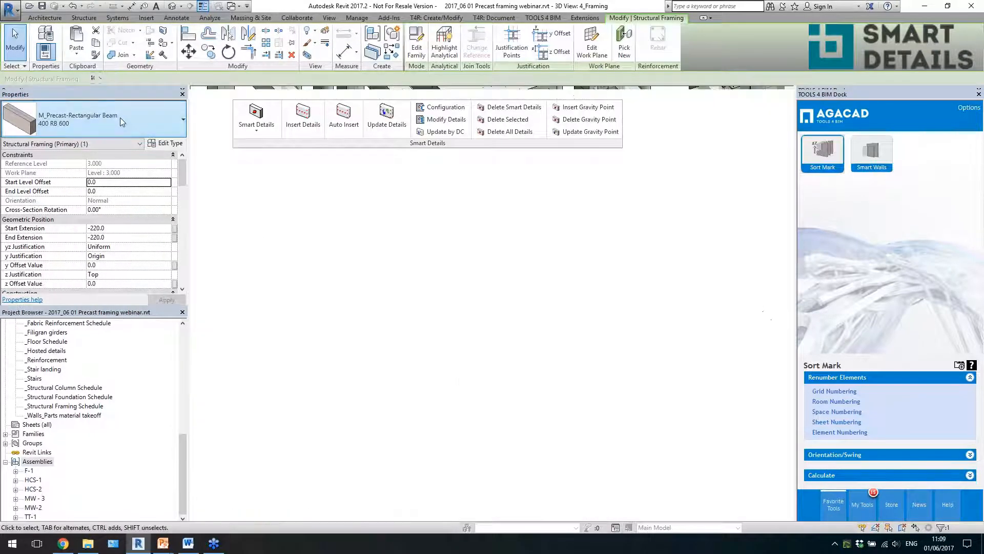
{"action": "left_click", "coordinate": [120, 118]}
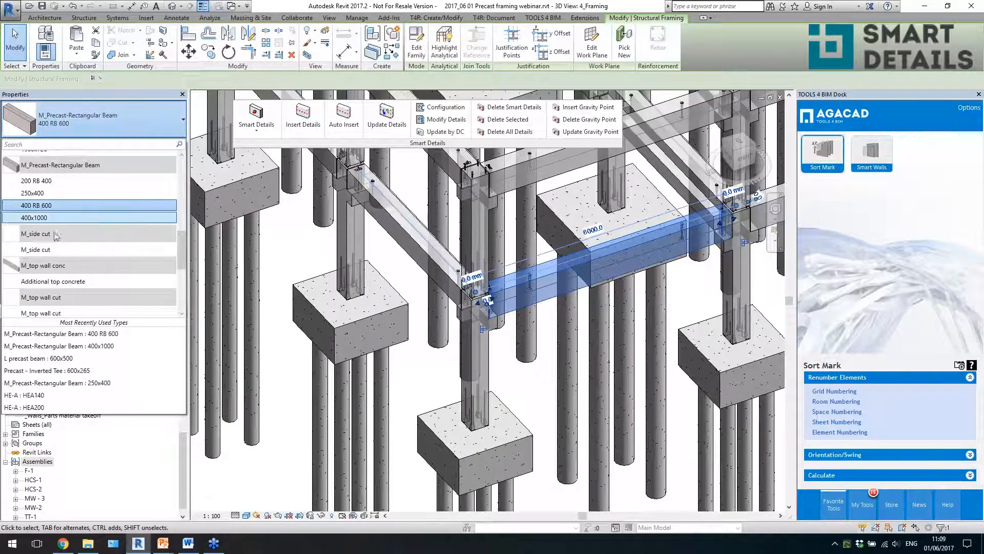
{"action": "left_click", "coordinate": [61, 218]}
{"action": "key", "text": "Escape"}
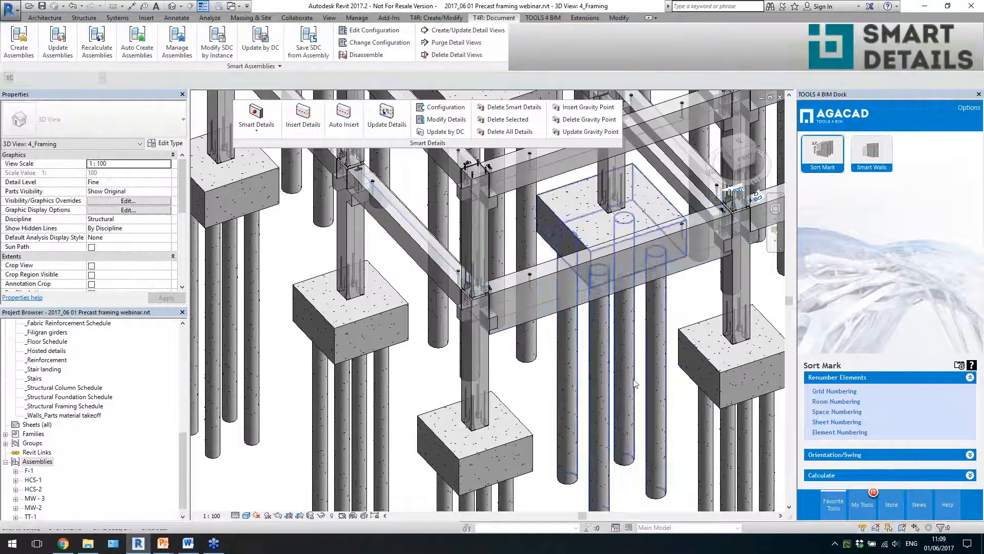
- Inspect the corner column's corbel against the 400x1000 rectangular end beam, checking both elements from several angles
{"action": "mouse_move", "coordinate": [626, 382]}
{"action": "middle_mouse_down", "text": "shift"}
{"action": "mouse_move", "coordinate": [605, 384]}
{"action": "mouse_move", "coordinate": [626, 383]}
{"action": "middle_mouse_up", "text": "shift"}
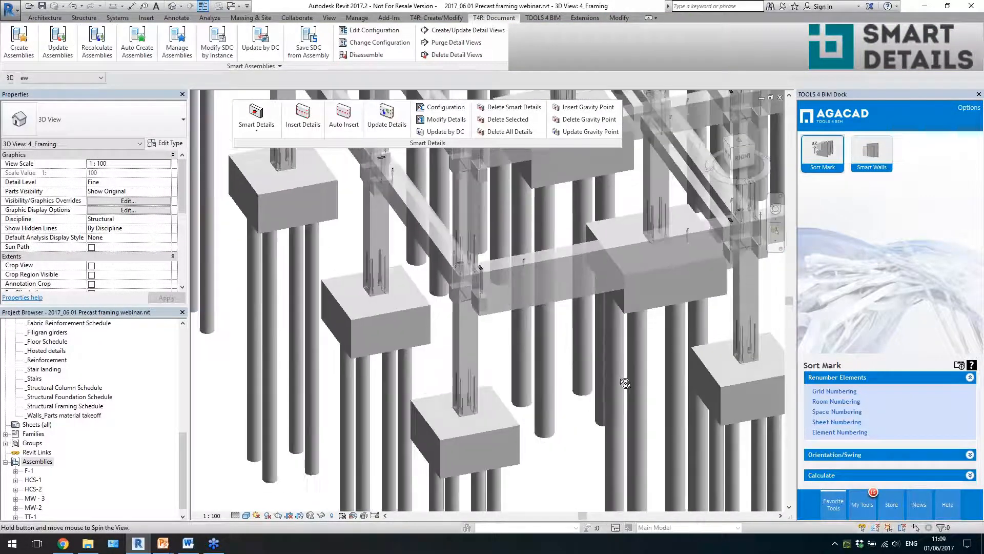
{"action": "scroll", "coordinate": [480, 267], "scroll_direction": "up", "scroll_amount": 3}
{"action": "left_click", "coordinate": [496, 301]}
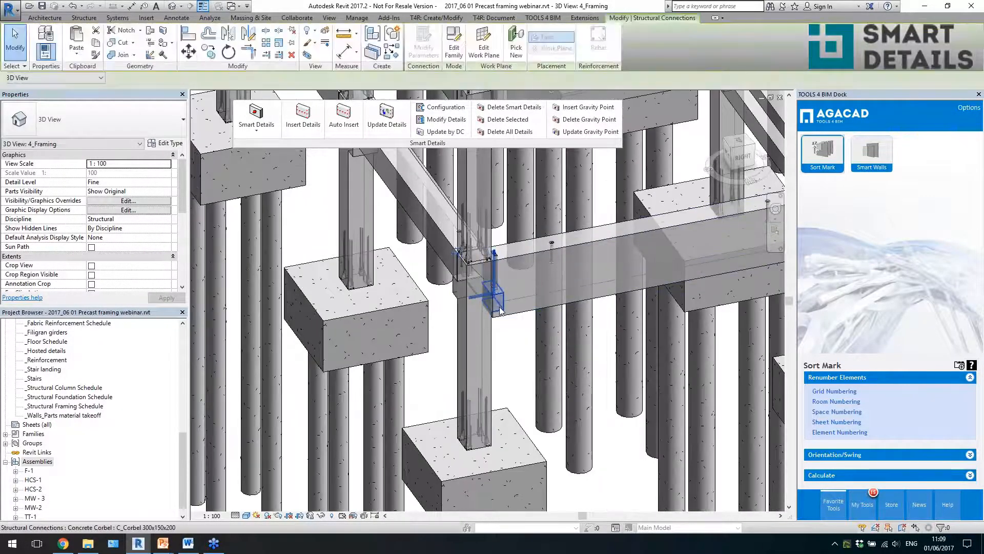
{"action": "key", "text": "Escape"}
{"action": "scroll", "coordinate": [511, 339], "scroll_direction": "down", "scroll_amount": 4}
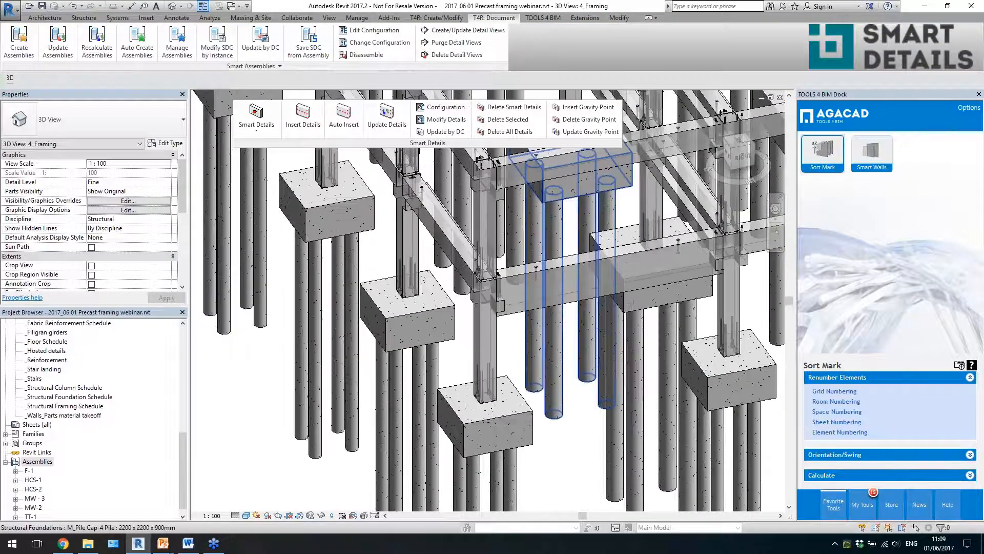
{"action": "left_click", "coordinate": [537, 307]}
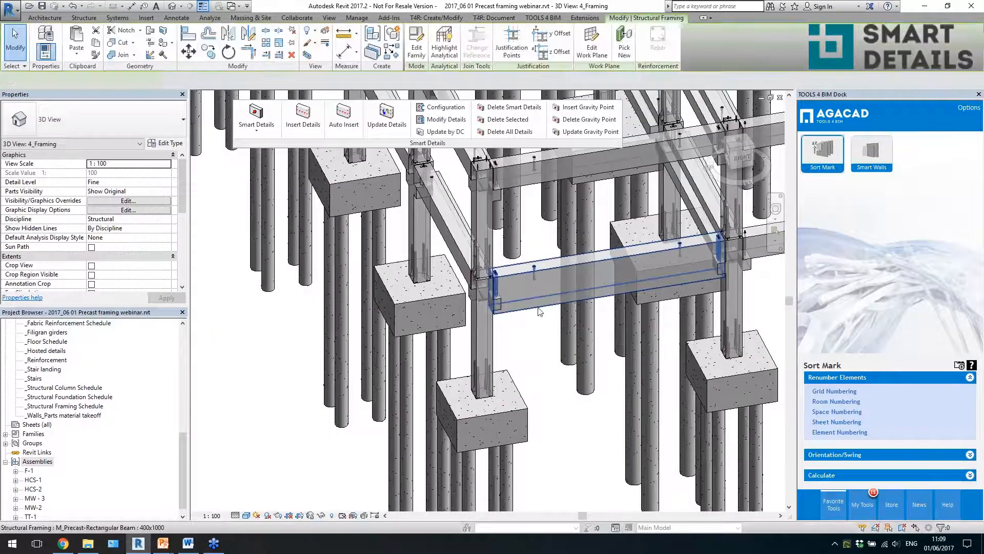
{"action": "middle_click_drag", "start_coordinate": [540, 337], "coordinate": [547, 351], "text": "shift"}
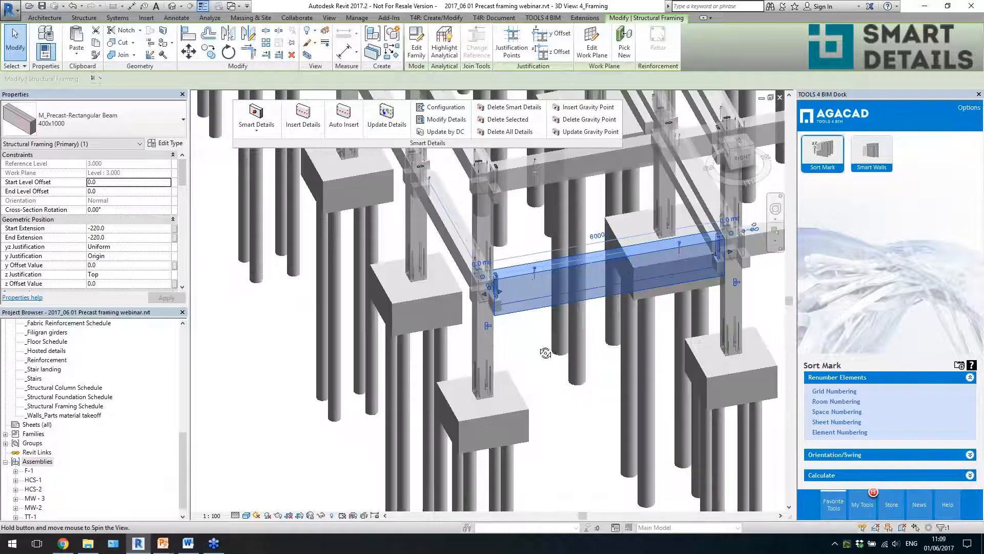
{"action": "scroll", "coordinate": [538, 353], "scroll_direction": "up", "scroll_amount": 2}
{"action": "left_click", "coordinate": [533, 354]}
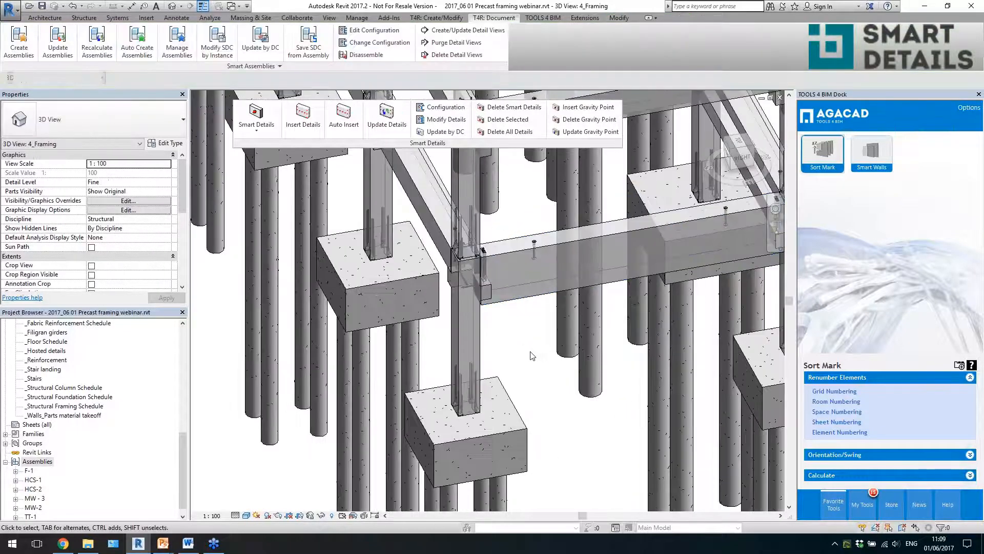
- Update the Smart Details of the two lower end columns that support the 400x1000 beam
{"action": "left_click", "coordinate": [468, 338]}
{"action": "scroll", "coordinate": [518, 327], "scroll_direction": "down", "scroll_amount": 2}
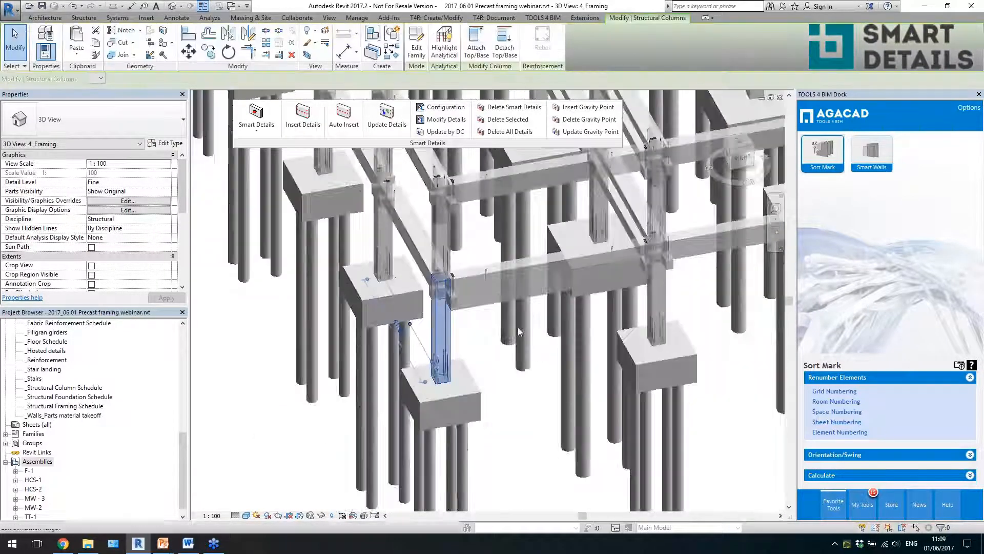
{"action": "scroll", "coordinate": [649, 308], "scroll_direction": "up", "scroll_amount": 2}
{"action": "left_click", "coordinate": [649, 309], "text": "ctrl"}
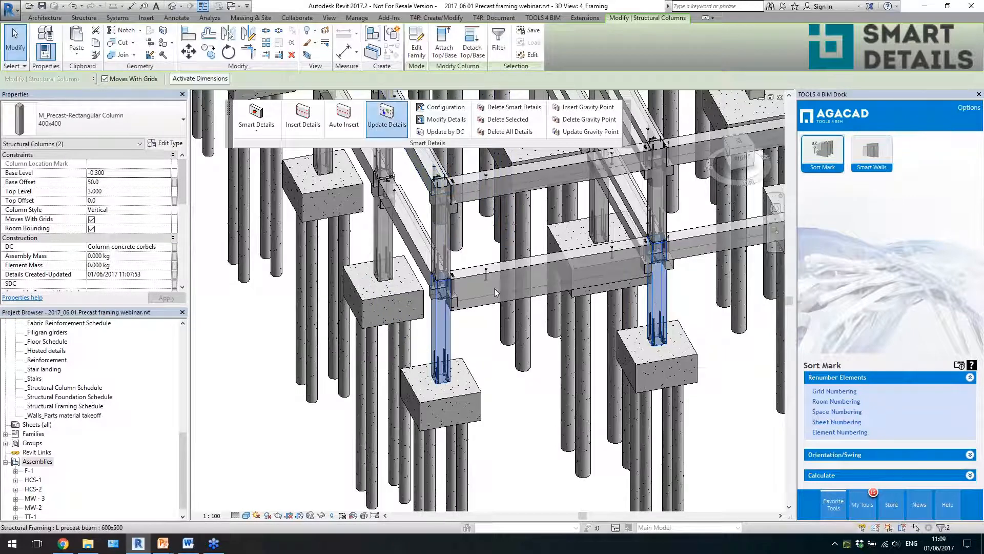
{"action": "left_click", "coordinate": [386, 118]}
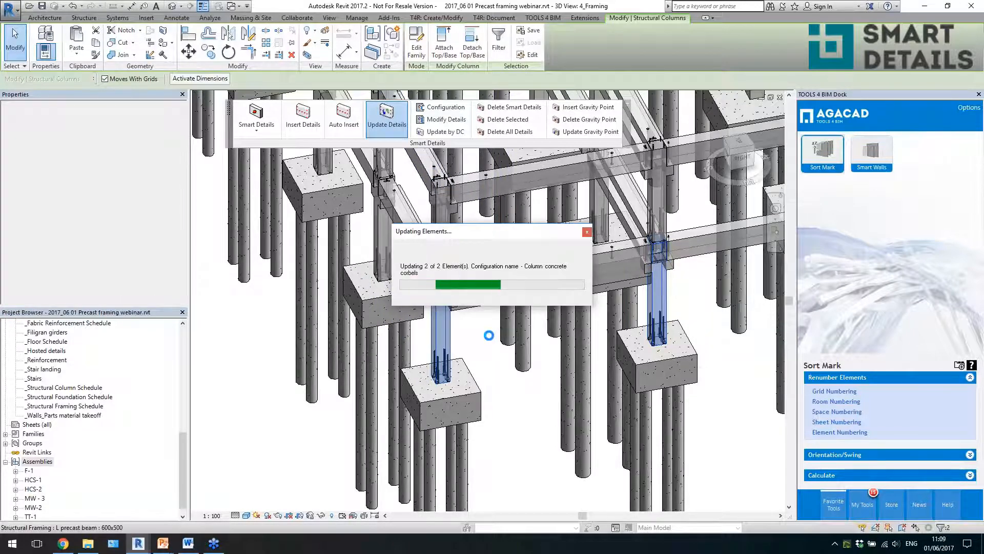
- Check the updated concrete corbel at the corner column under the end beam, and clear the selection
{"action": "scroll", "coordinate": [467, 332], "scroll_direction": "up", "scroll_amount": 4}
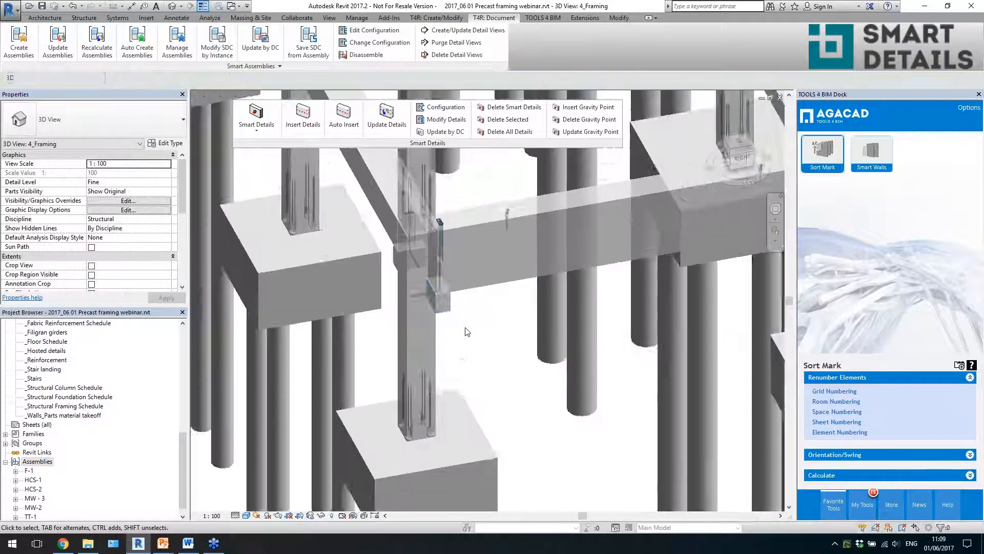
{"action": "left_click", "coordinate": [411, 292]}
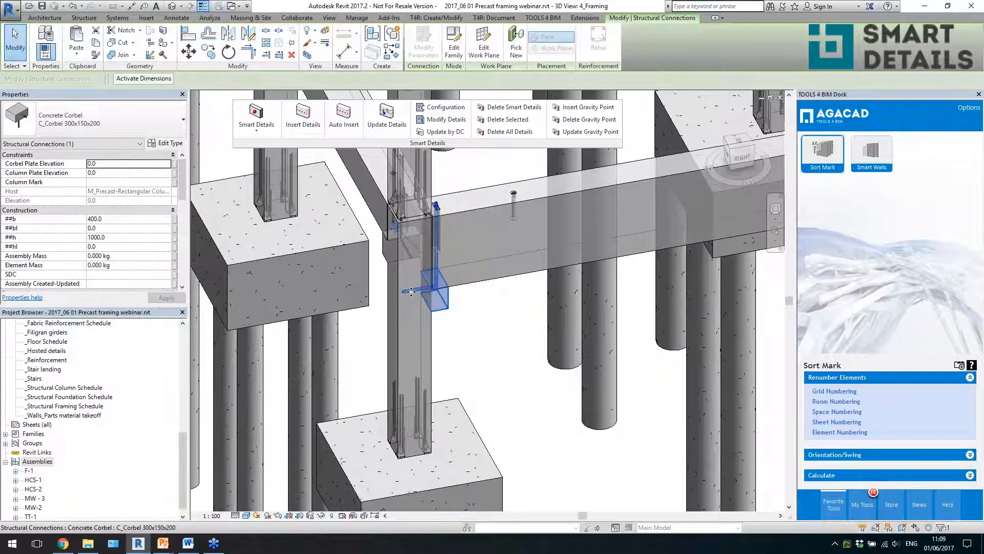
{"action": "scroll", "coordinate": [428, 275], "scroll_direction": "down", "scroll_amount": 2}
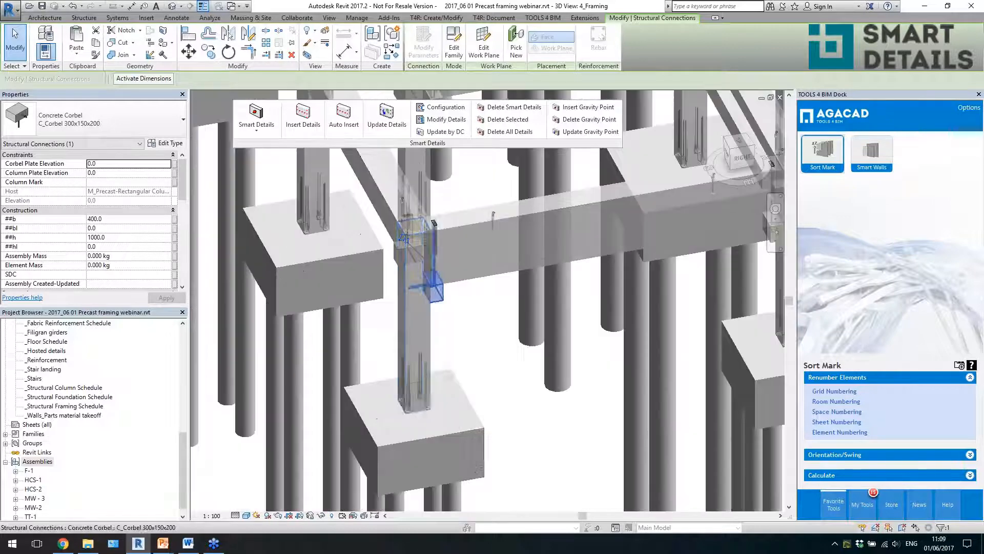
{"action": "scroll", "coordinate": [433, 306], "scroll_direction": "down", "scroll_amount": 1}
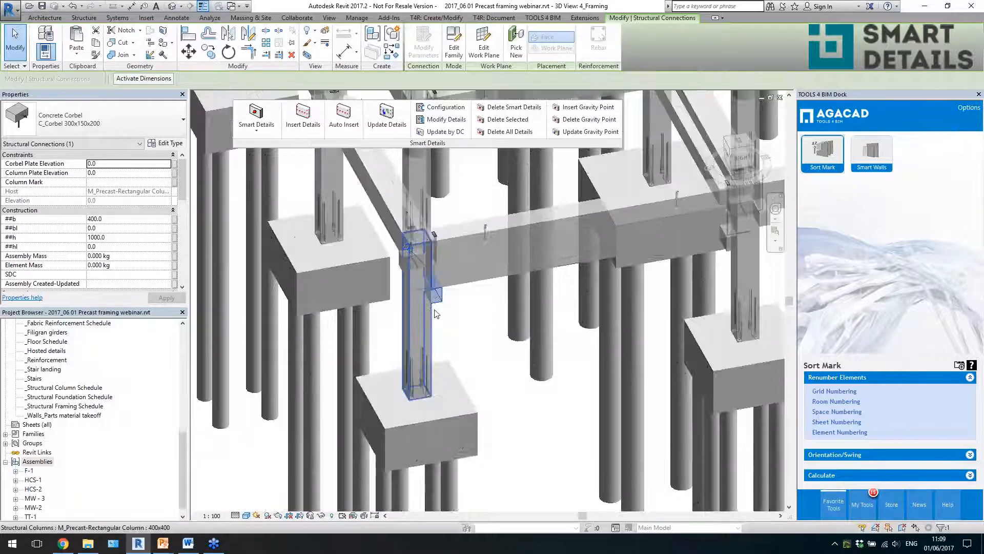
{"action": "left_click", "coordinate": [456, 321]}
- Check how the 400x1000 end beam sits on its corbels at both columns, and deselect it
{"action": "middle_click_drag", "start_coordinate": [478, 333], "coordinate": [472, 333], "text": "shift"}
{"action": "left_click", "coordinate": [479, 282]}
{"action": "scroll", "coordinate": [425, 265], "scroll_direction": "up", "scroll_amount": 3}
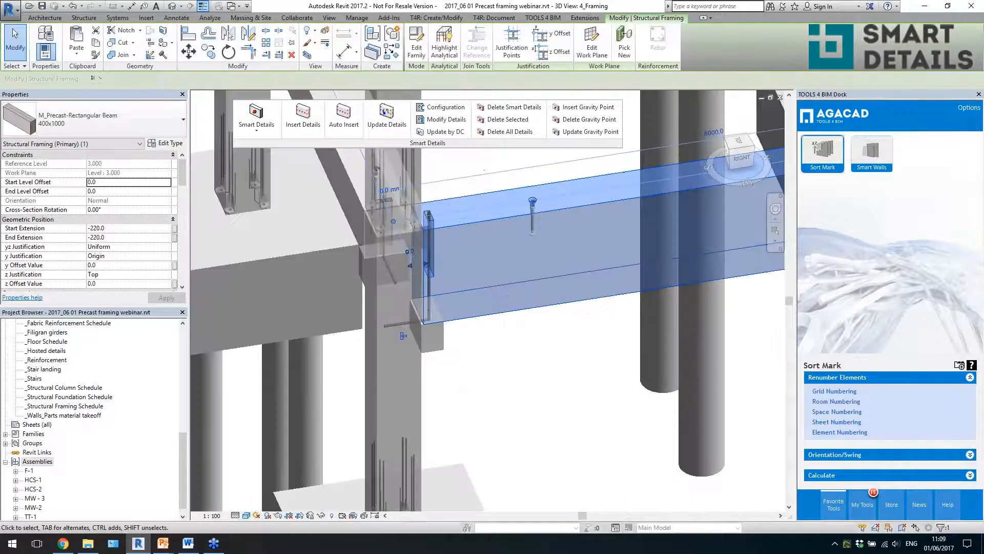
{"action": "scroll", "coordinate": [414, 317], "scroll_direction": "down", "scroll_amount": 2}
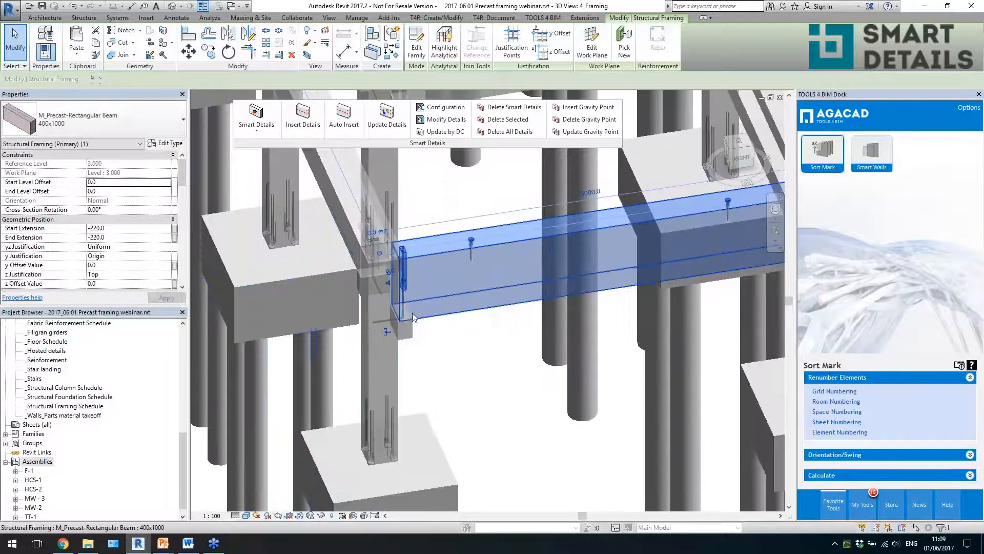
{"action": "scroll", "coordinate": [413, 317], "scroll_direction": "down", "scroll_amount": 2}
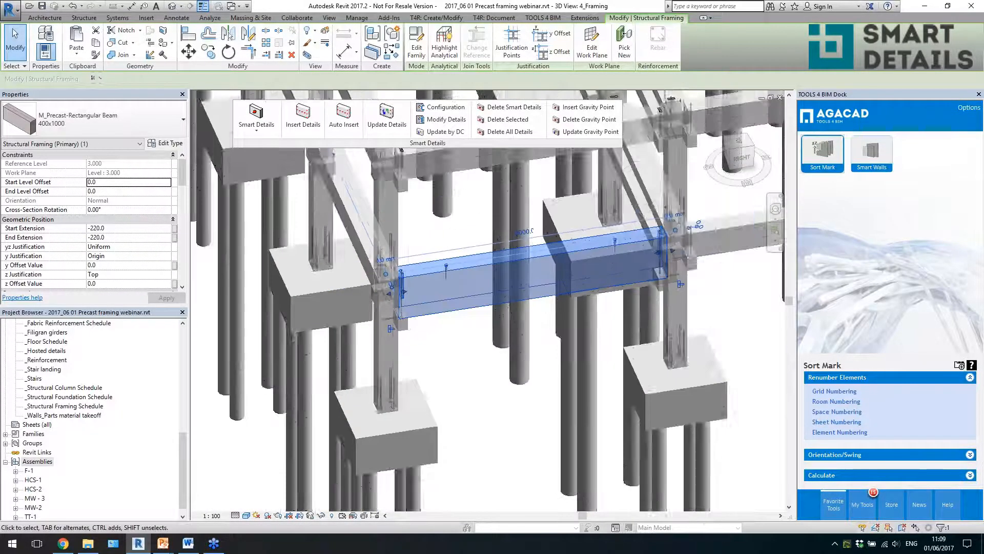
{"action": "left_click", "coordinate": [334, 126]}
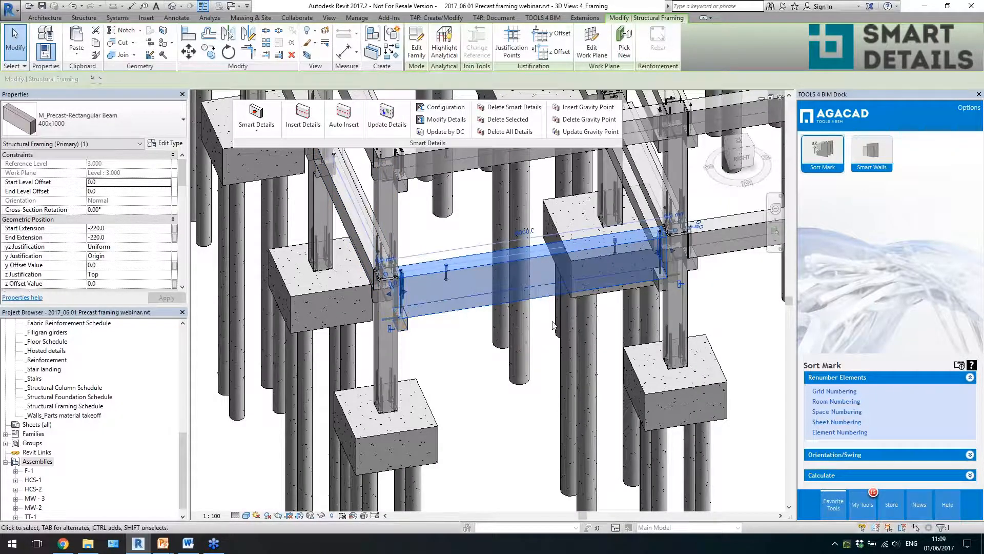
{"action": "scroll", "coordinate": [553, 322], "scroll_direction": "up", "scroll_amount": 1}
{"action": "left_click", "coordinate": [440, 330]}
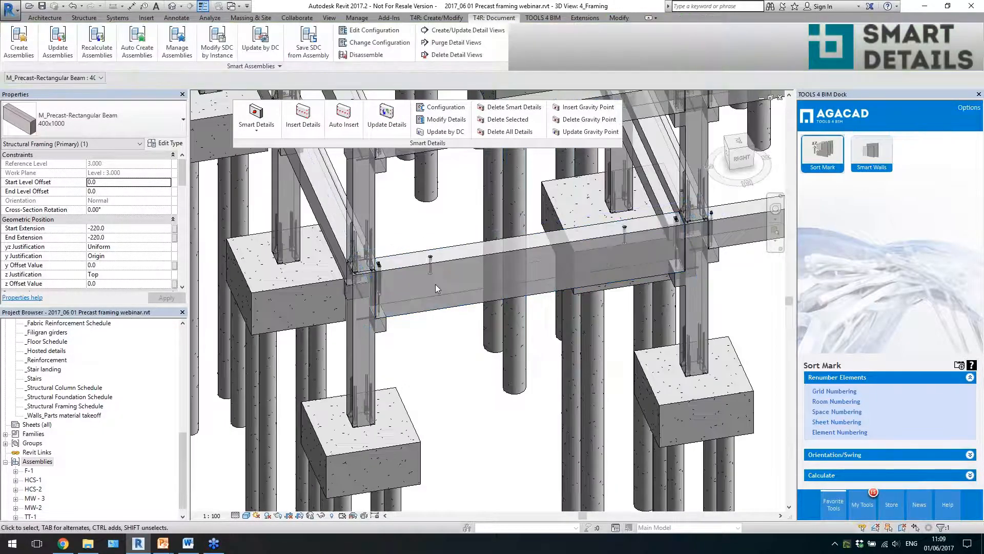
- Change the end beam's top anchor in Detail Priority 1 to Top fix : Modix M30 2 and update the details
{"action": "left_click", "coordinate": [430, 273]}
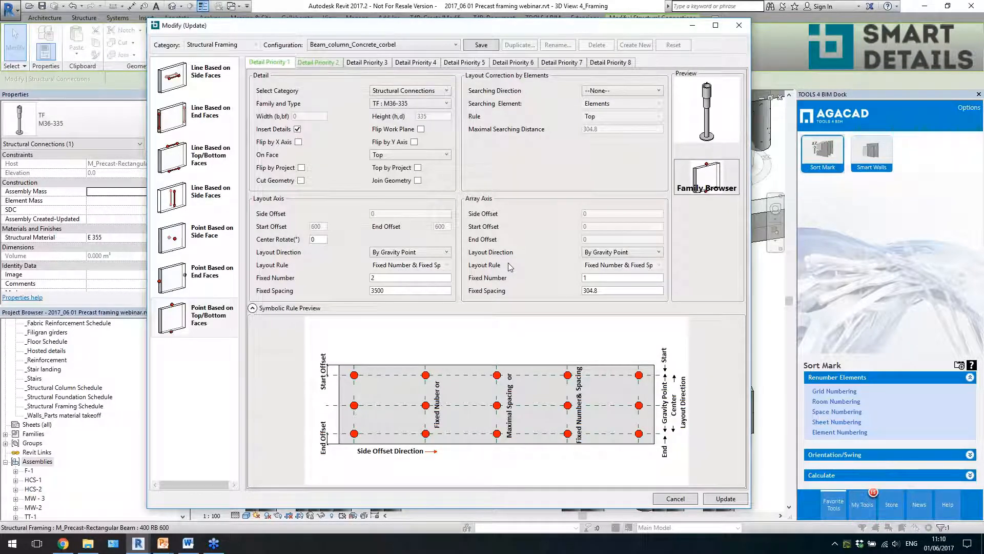
{"action": "left_click", "coordinate": [410, 104]}
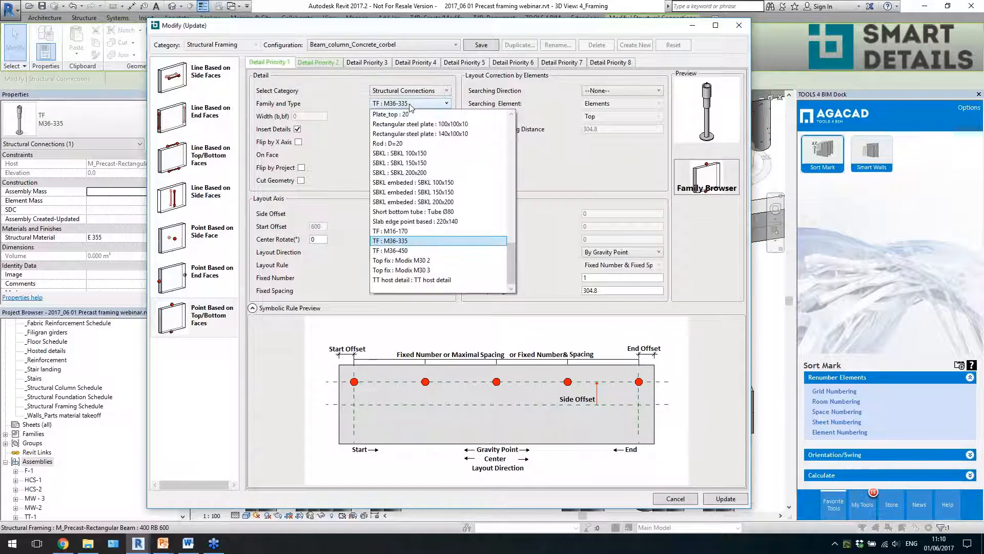
{"action": "left_click", "coordinate": [402, 260]}
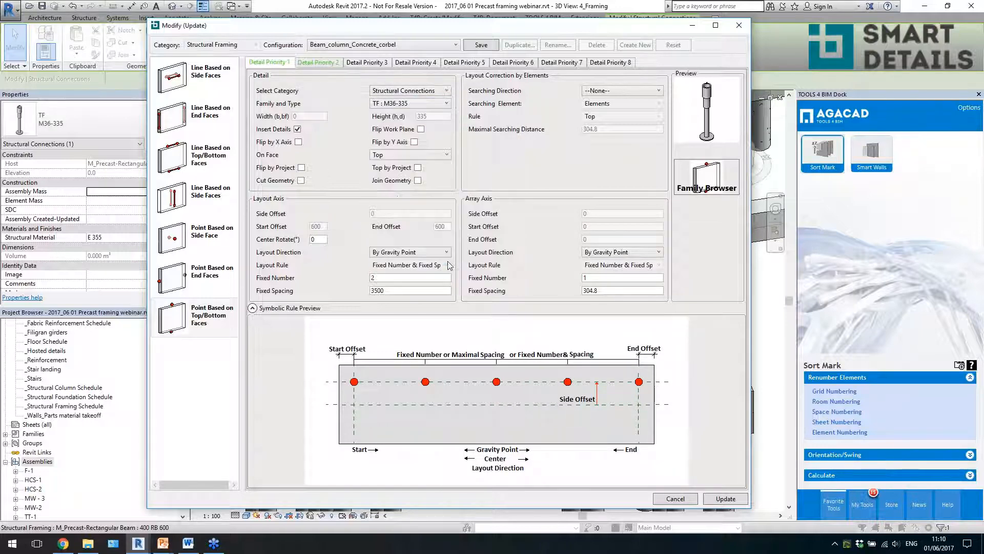
{"action": "left_click", "coordinate": [725, 498]}
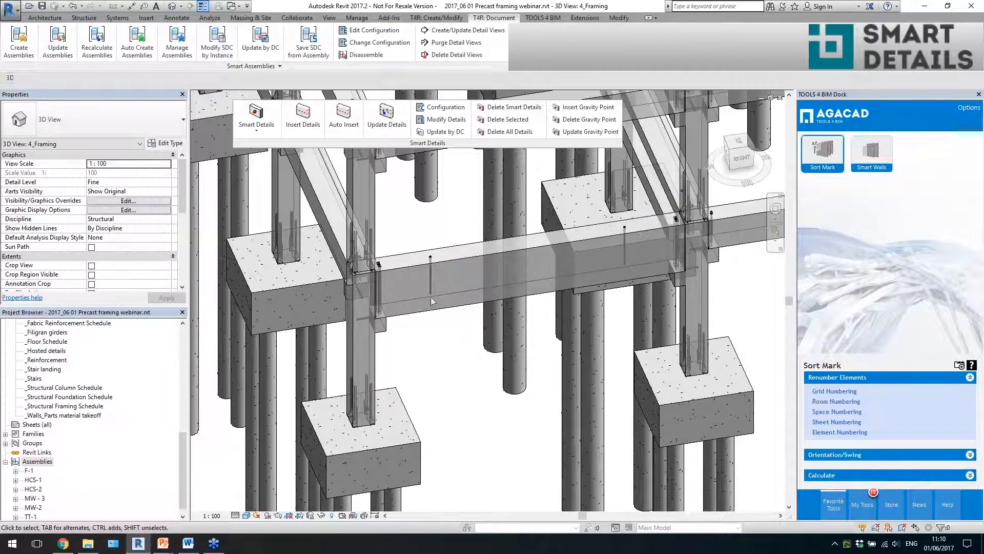
- Inspect the replaced top anchor and the corbel connection in the end beam, and clear the selection
{"action": "left_click", "coordinate": [429, 288]}
{"action": "scroll", "coordinate": [410, 256], "scroll_direction": "up", "scroll_amount": 5}
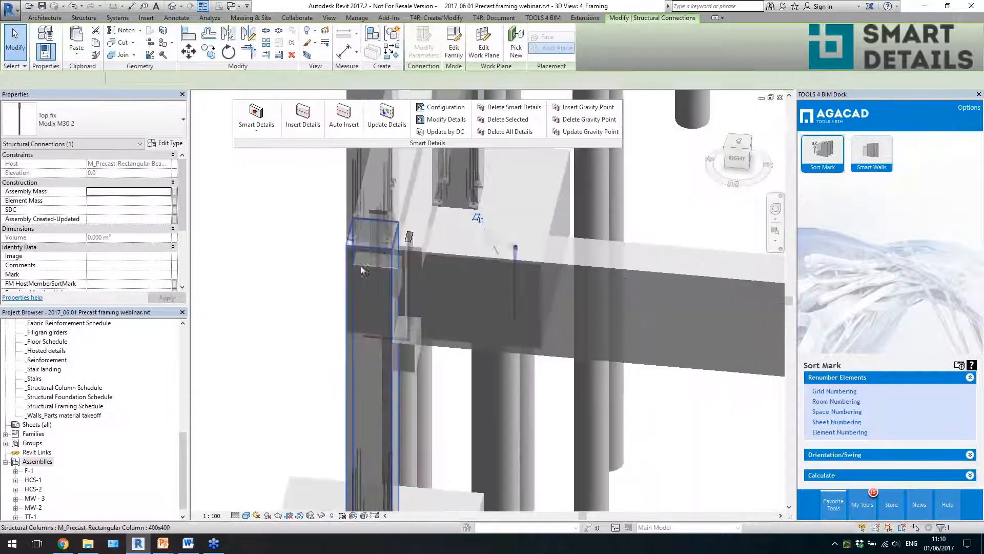
{"action": "left_click", "coordinate": [400, 244]}
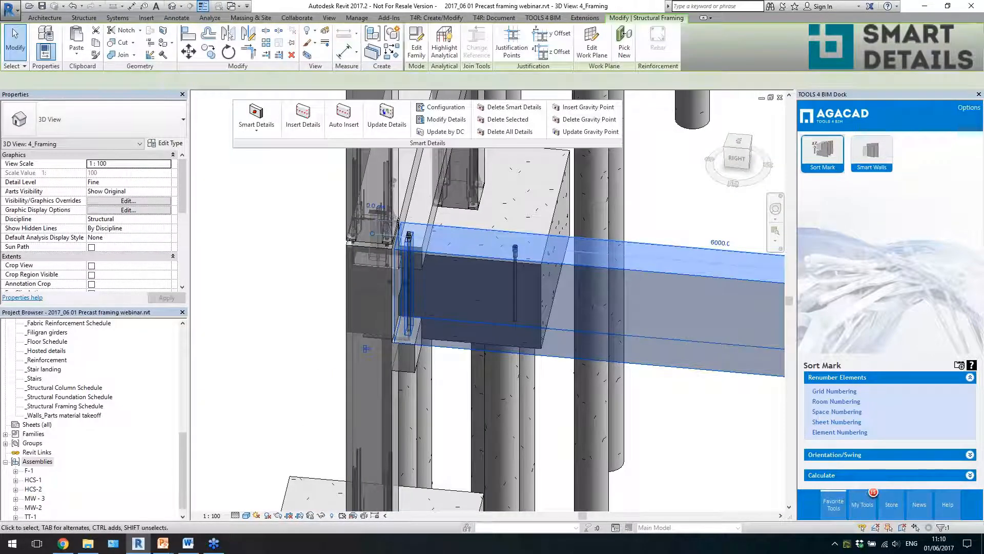
{"action": "scroll", "coordinate": [396, 243], "scroll_direction": "down", "scroll_amount": 1}
{"action": "scroll", "coordinate": [406, 266], "scroll_direction": "down", "scroll_amount": 6}
{"action": "key", "text": "Escape"}
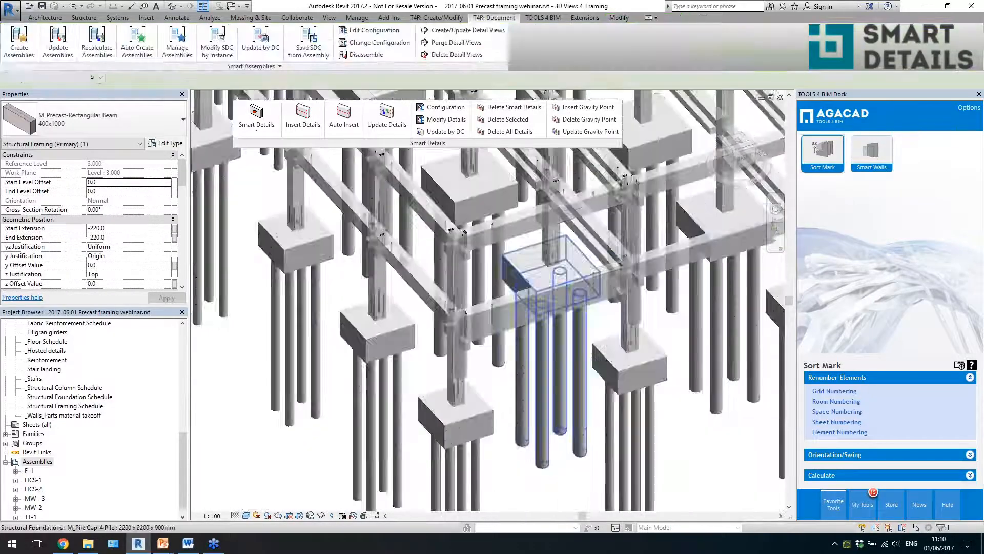
- Look over the whole precast frame from the corner around to the front
{"action": "scroll", "coordinate": [614, 314], "scroll_direction": "down", "scroll_amount": 2}
{"action": "middle_click_drag", "start_coordinate": [580, 328], "coordinate": [641, 339], "text": "shift"}
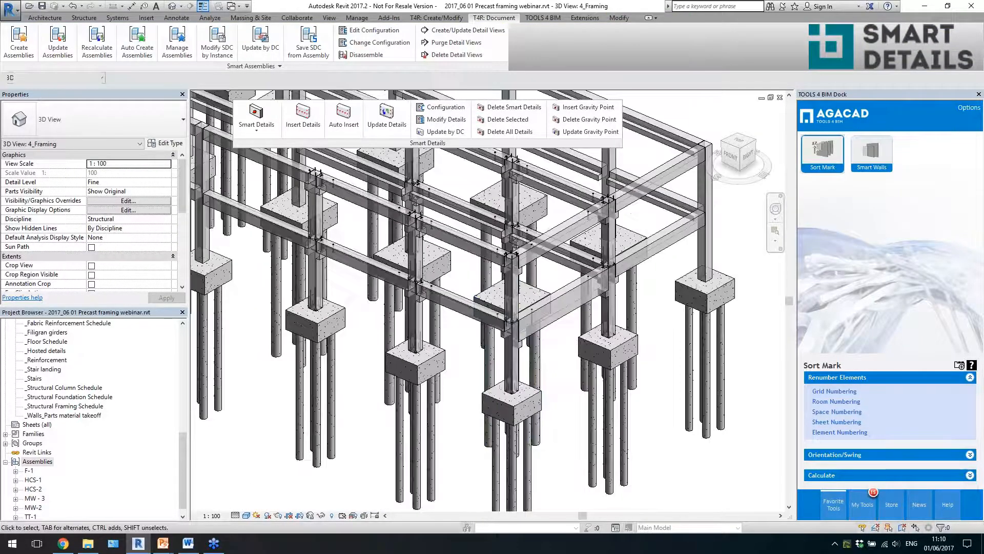
{"action": "scroll", "coordinate": [558, 336], "scroll_direction": "up", "scroll_amount": 2}
{"action": "scroll", "coordinate": [558, 336], "scroll_direction": "down", "scroll_amount": 3}
{"action": "middle_click_drag", "start_coordinate": [559, 336], "coordinate": [626, 354], "text": "shift"}
{"action": "scroll", "coordinate": [626, 354], "scroll_direction": "down", "scroll_amount": 3}
{"action": "middle_click_drag", "start_coordinate": [513, 410], "coordinate": [411, 505], "text": "shift"}
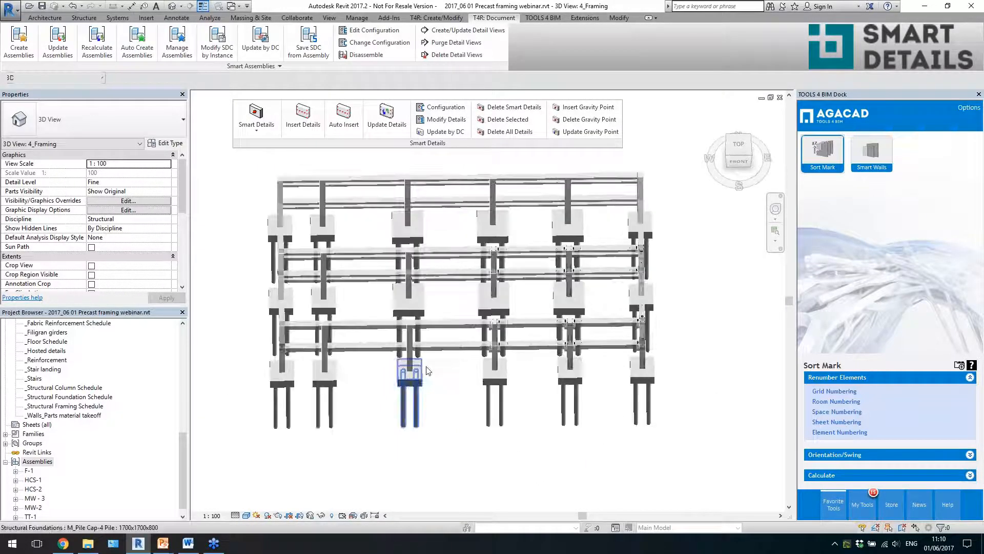
- Insert the Beam to column by plates Smart Details on the six front 600x500 L precast beams that lack column connections
{"action": "scroll", "coordinate": [334, 353], "scroll_direction": "up", "scroll_amount": 4}
{"action": "left_click_drag", "start_coordinate": [338, 373], "coordinate": [321, 293]}
{"action": "left_click_drag", "start_coordinate": [482, 369], "coordinate": [461, 291], "text": "ctrl"}
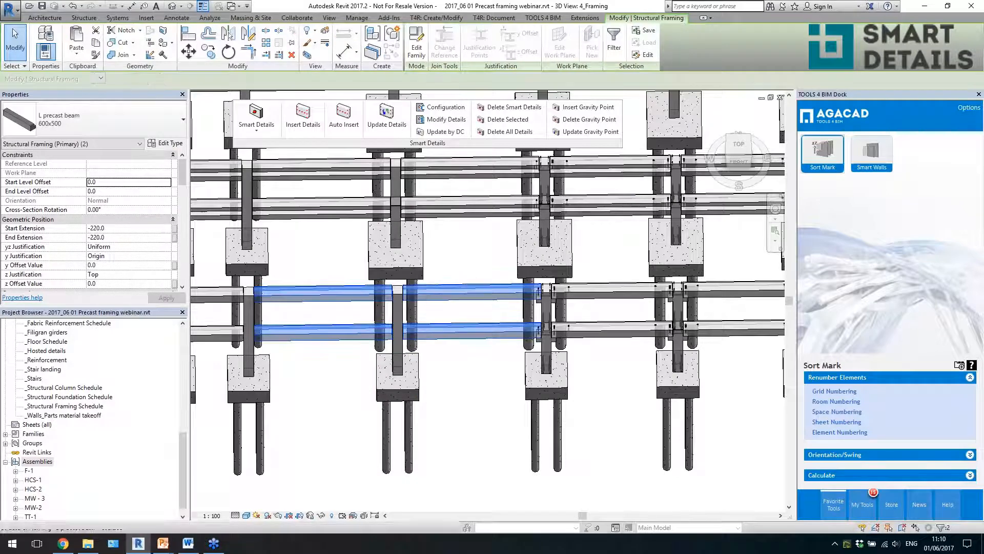
{"action": "middle_click_drag", "start_coordinate": [510, 358], "coordinate": [499, 339], "text": "shift"}
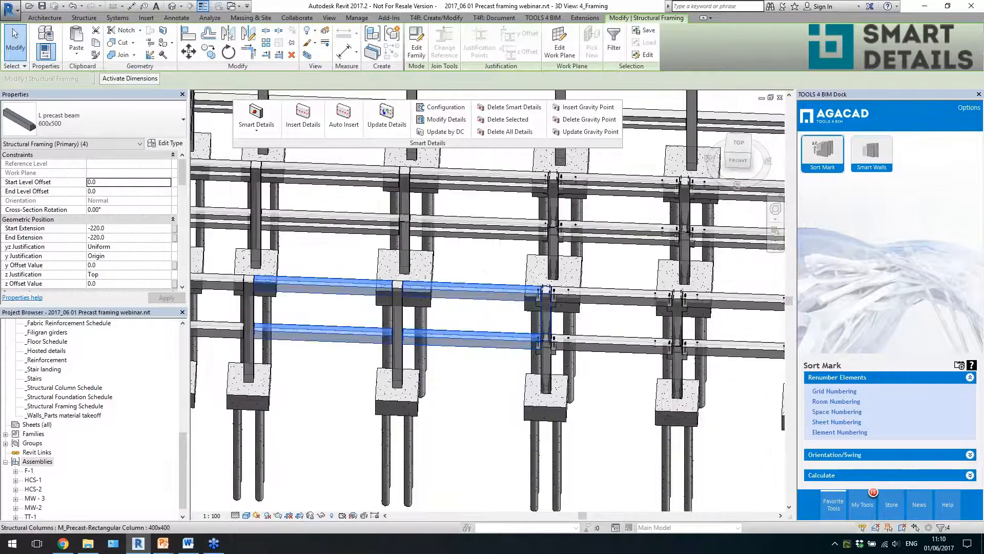
{"action": "middle_click_drag", "start_coordinate": [194, 354], "coordinate": [334, 343]}
{"action": "left_click", "coordinate": [354, 276], "text": "ctrl"}
{"action": "left_click", "coordinate": [354, 324], "text": "ctrl"}
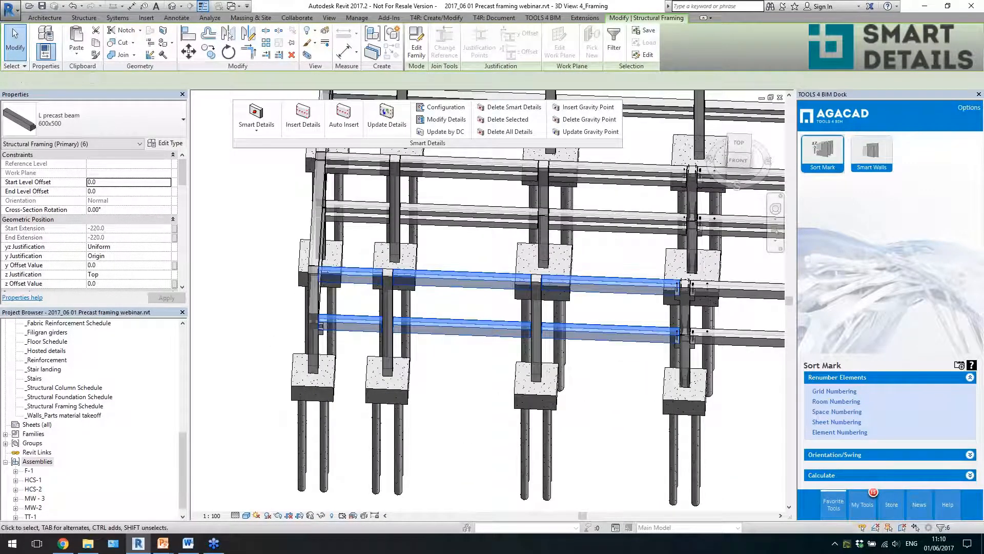
{"action": "left_click", "coordinate": [310, 134]}
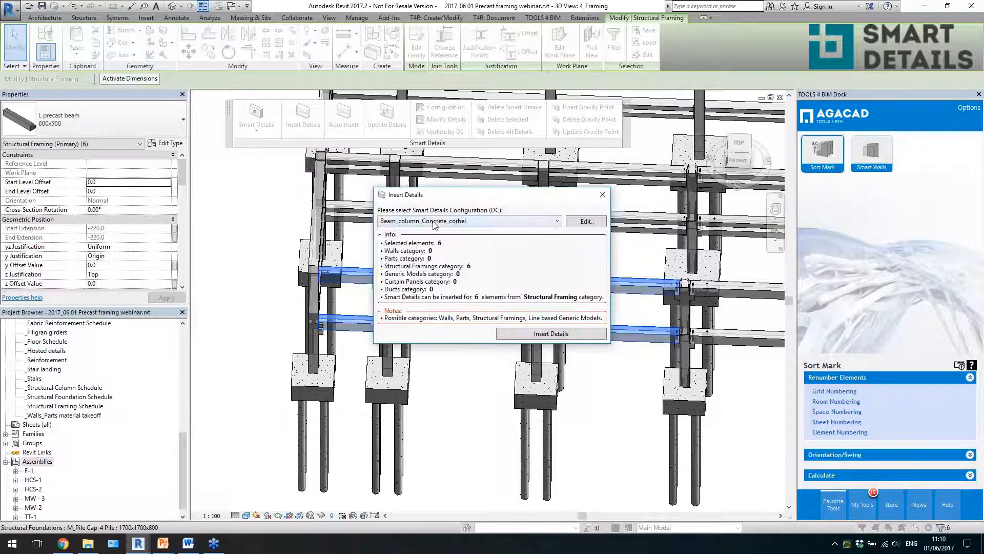
{"action": "left_click", "coordinate": [433, 221]}
{"action": "scroll", "coordinate": [451, 287], "scroll_direction": "up", "scroll_amount": 1}
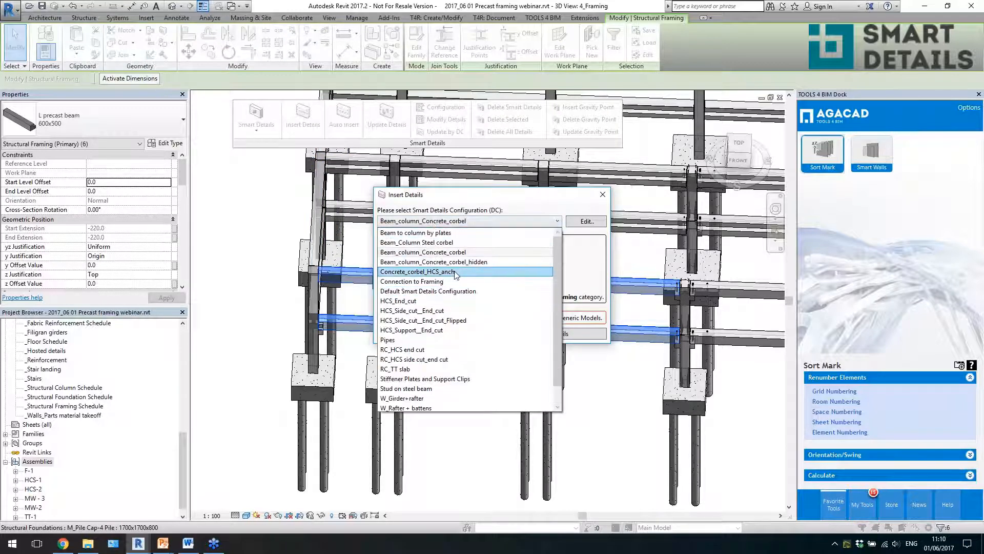
{"action": "left_click", "coordinate": [454, 242]}
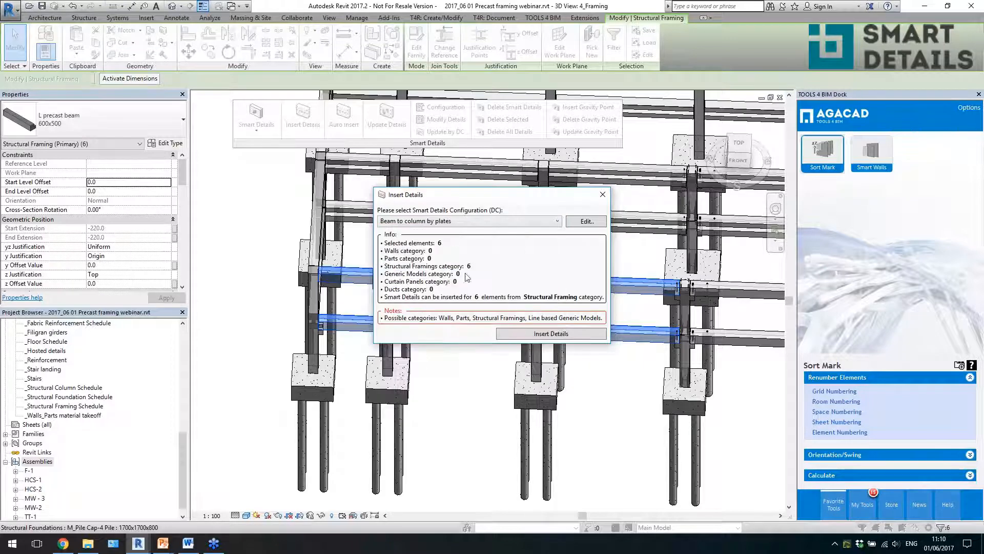
{"action": "left_click", "coordinate": [504, 334]}
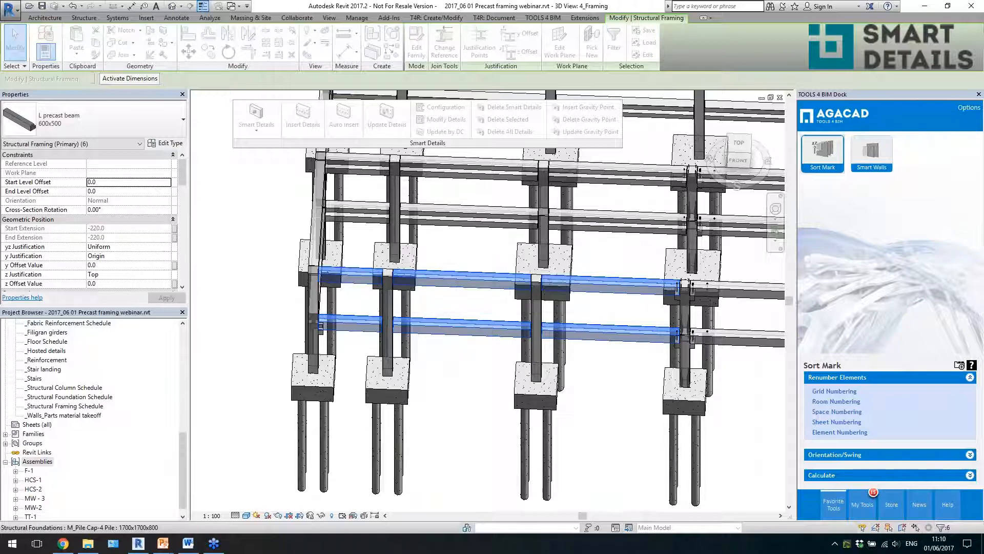
- Examine the plate connections between the front L beams and their columns
{"action": "middle_click_drag", "start_coordinate": [633, 484], "coordinate": [592, 465], "text": "shift"}
{"action": "scroll", "coordinate": [592, 465], "scroll_direction": "up", "scroll_amount": 2}
{"action": "left_click", "coordinate": [592, 465]}
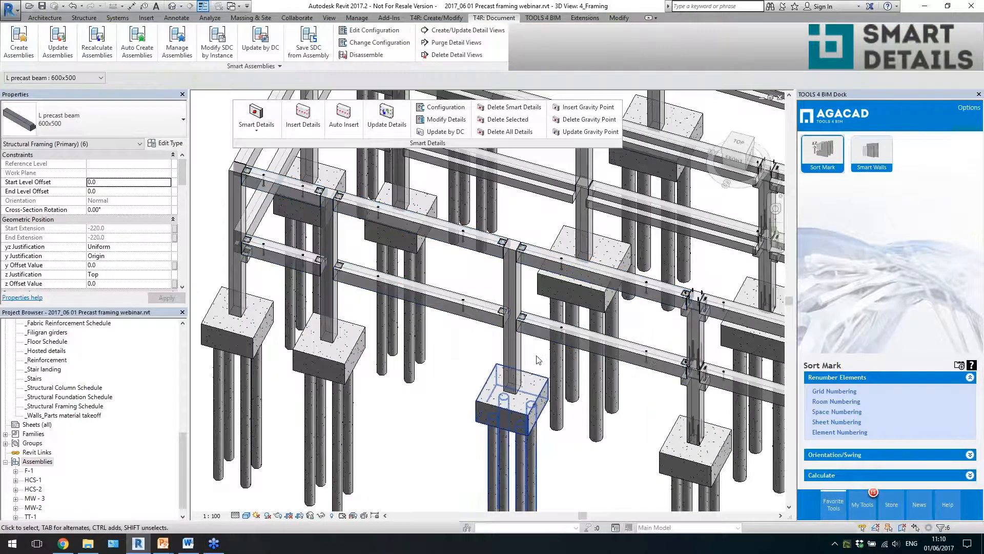
- Inspect the embedded SBKL 200x200 plate at the end of a lower front L beam
{"action": "scroll", "coordinate": [537, 353], "scroll_direction": "up", "scroll_amount": 3}
{"action": "left_click", "coordinate": [499, 262]}
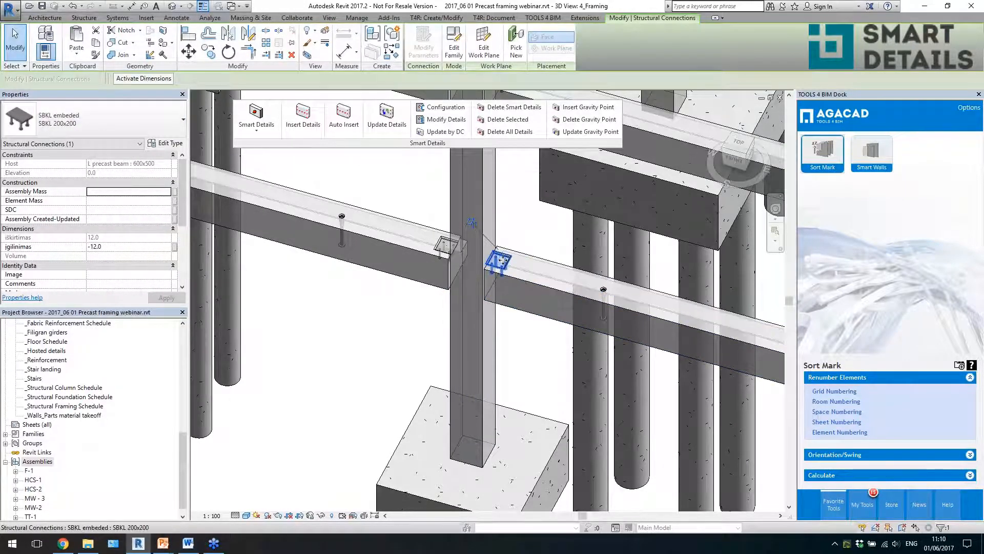
{"action": "scroll", "coordinate": [503, 260], "scroll_direction": "down", "scroll_amount": 2}
- Insert the Beam to Column by plates Smart Details on the two front 400x400 precast columns still lacking beam connections
{"action": "left_click", "coordinate": [509, 306]}
{"action": "scroll", "coordinate": [514, 307], "scroll_direction": "down", "scroll_amount": 2}
{"action": "left_click", "coordinate": [505, 311]}
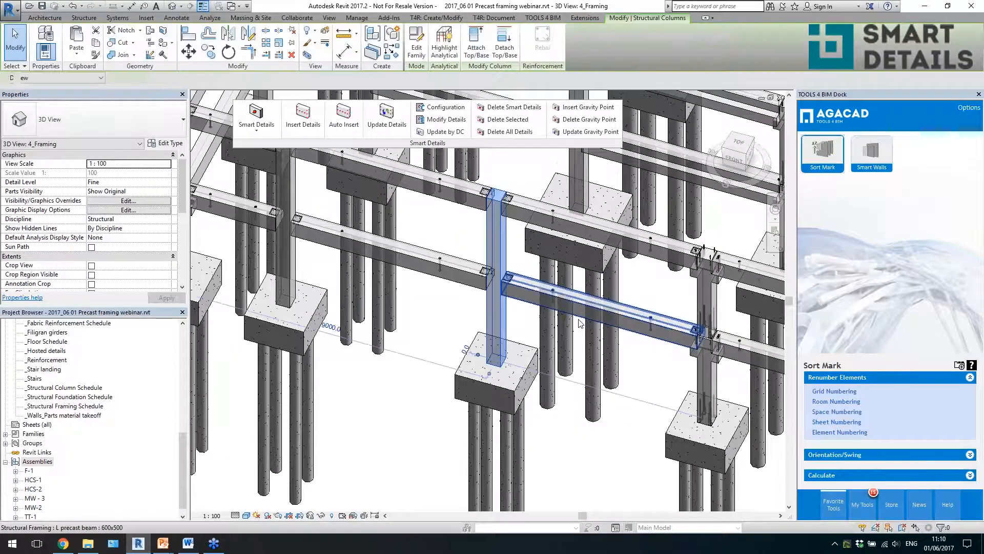
{"action": "scroll", "coordinate": [579, 323], "scroll_direction": "down", "scroll_amount": 1}
{"action": "left_click", "coordinate": [356, 246], "text": "ctrl"}
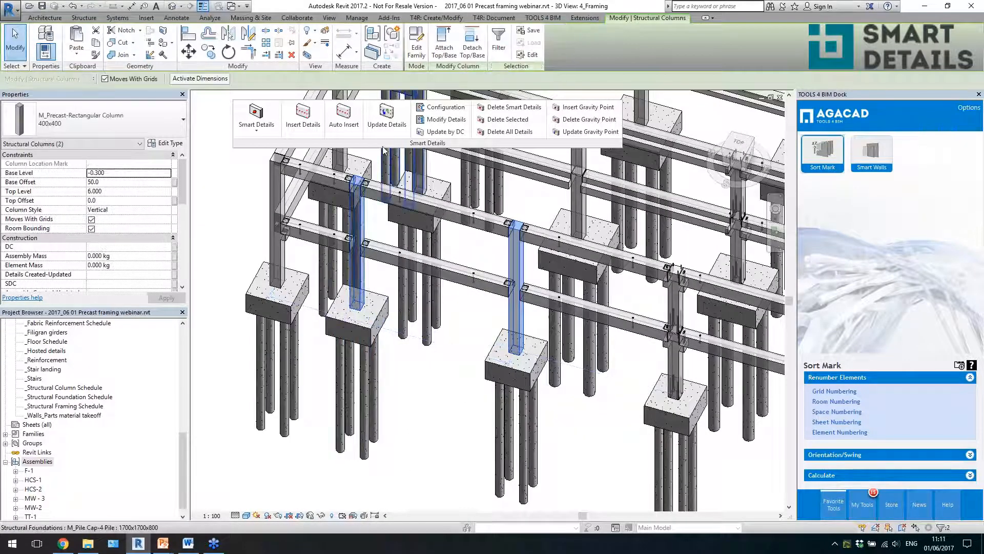
{"action": "left_click", "coordinate": [303, 118]}
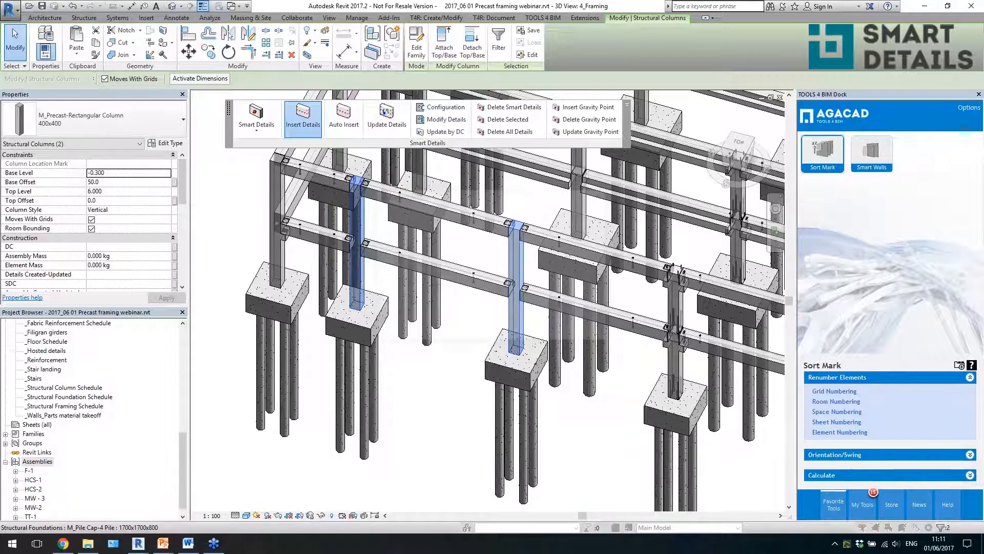
{"action": "left_click", "coordinate": [475, 221]}
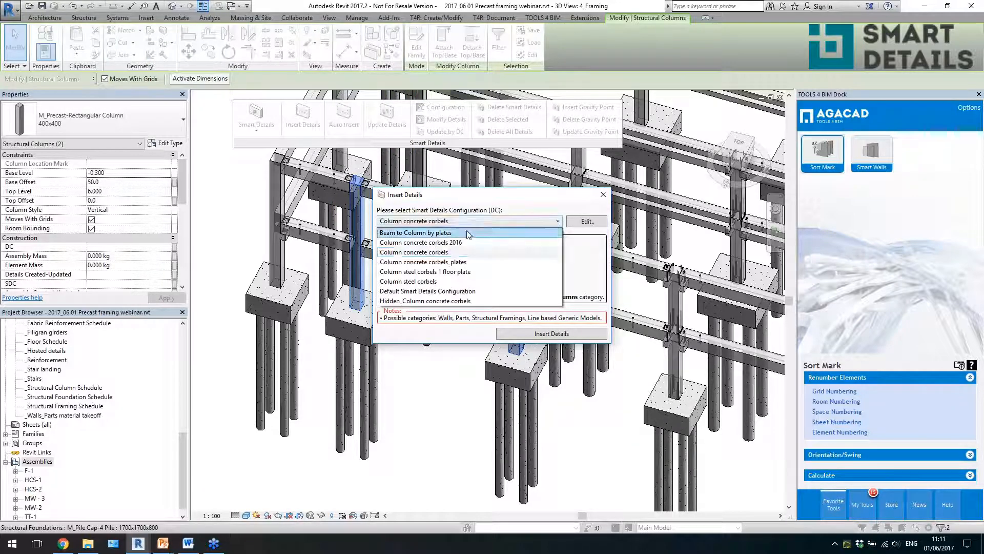
{"action": "left_click", "coordinate": [467, 233]}
{"action": "left_click", "coordinate": [511, 336]}
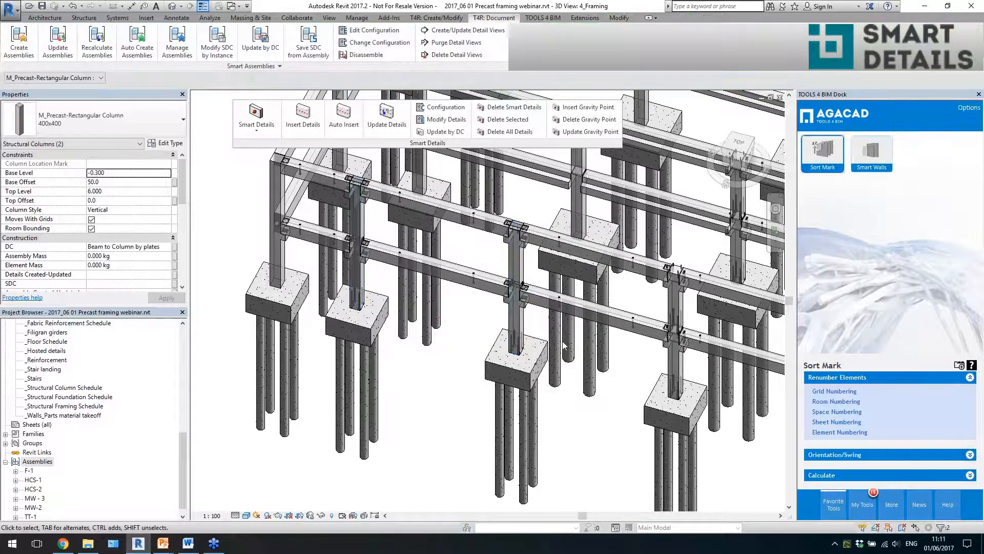
- Inspect the concrete corbel, flat plate and embedded column plate at the lower beam connection, and clear the selection
{"action": "scroll", "coordinate": [523, 314], "scroll_direction": "up", "scroll_amount": 8}
{"action": "left_click", "coordinate": [522, 259]}
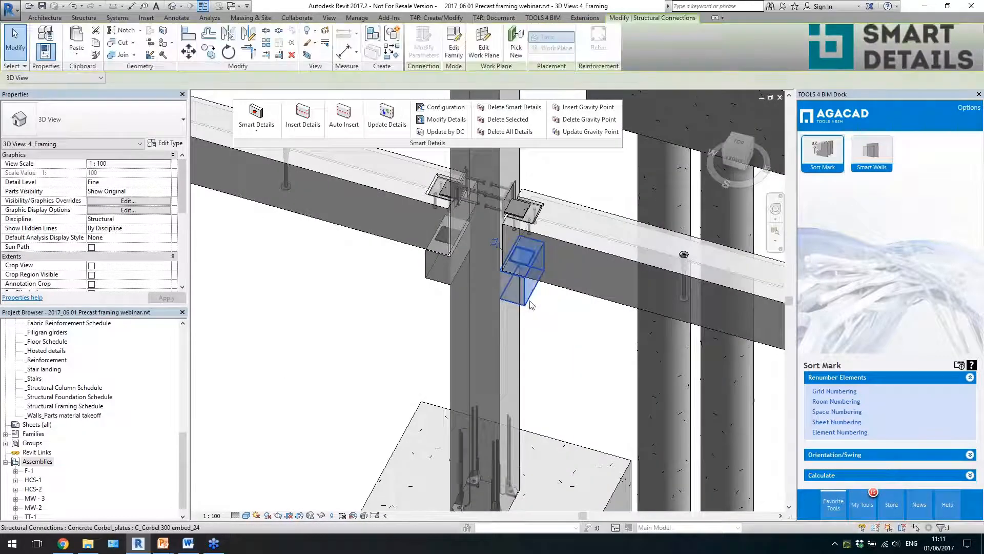
{"action": "middle_click_drag", "start_coordinate": [536, 354], "coordinate": [539, 323], "text": "shift"}
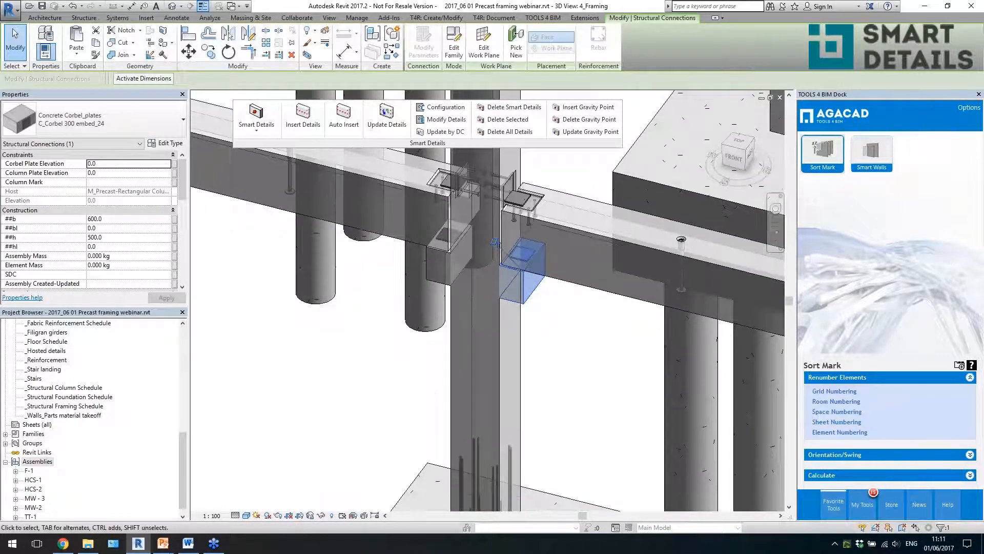
{"action": "scroll", "coordinate": [528, 225], "scroll_direction": "up", "scroll_amount": 3}
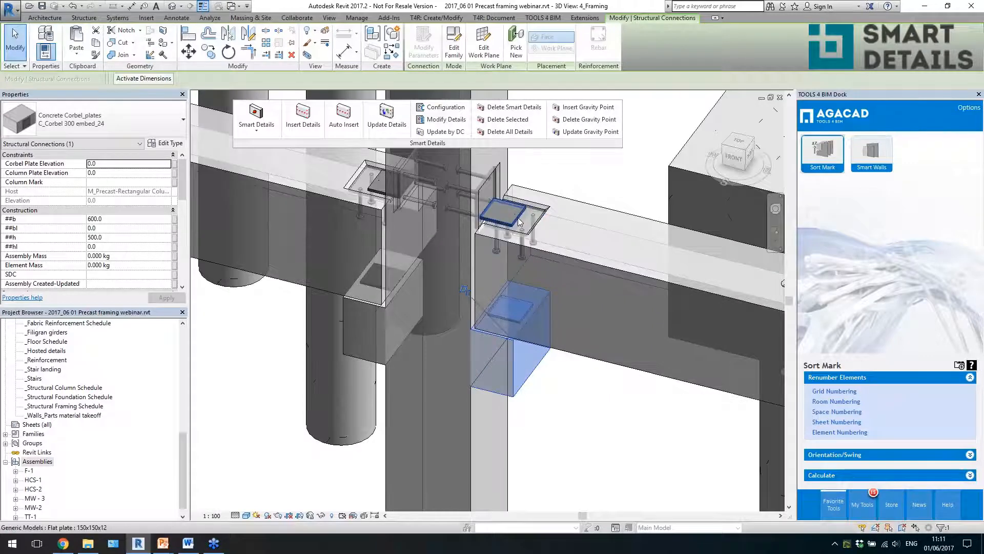
{"action": "left_click", "coordinate": [457, 192]}
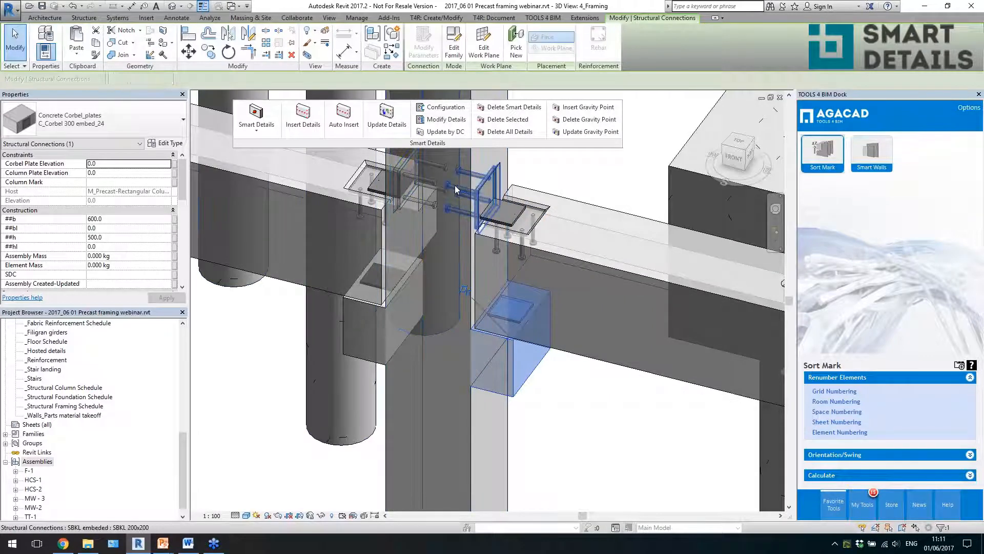
{"action": "middle_click_drag", "start_coordinate": [556, 222], "coordinate": [593, 347], "text": "shift"}
{"action": "left_click", "coordinate": [513, 211]}
{"action": "key", "text": "Escape"}
- Inspect the column's top plate and the flat plate connecting the two upper beams across it
{"action": "scroll", "coordinate": [536, 307], "scroll_direction": "down", "scroll_amount": 3}
{"action": "scroll", "coordinate": [532, 202], "scroll_direction": "up", "scroll_amount": 4}
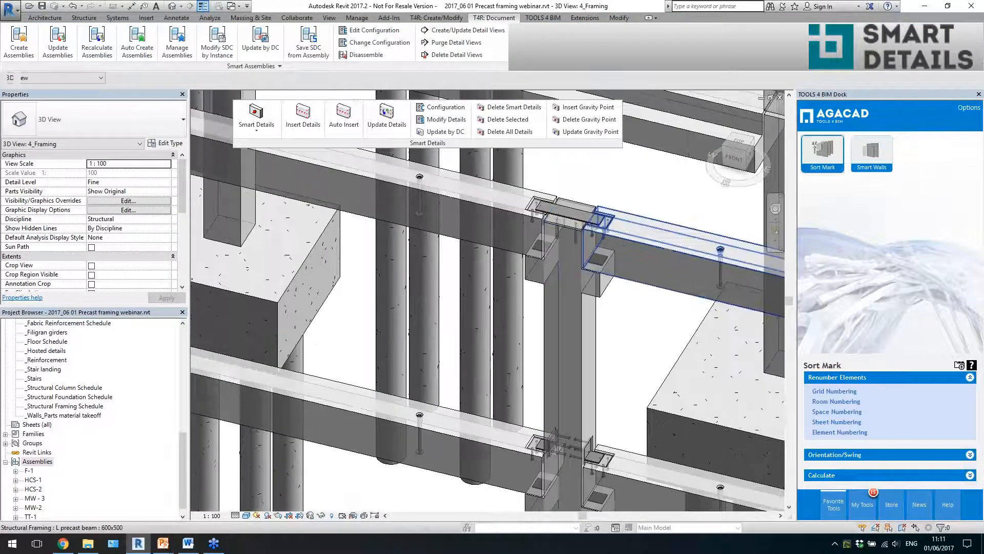
{"action": "left_click", "coordinate": [564, 192]}
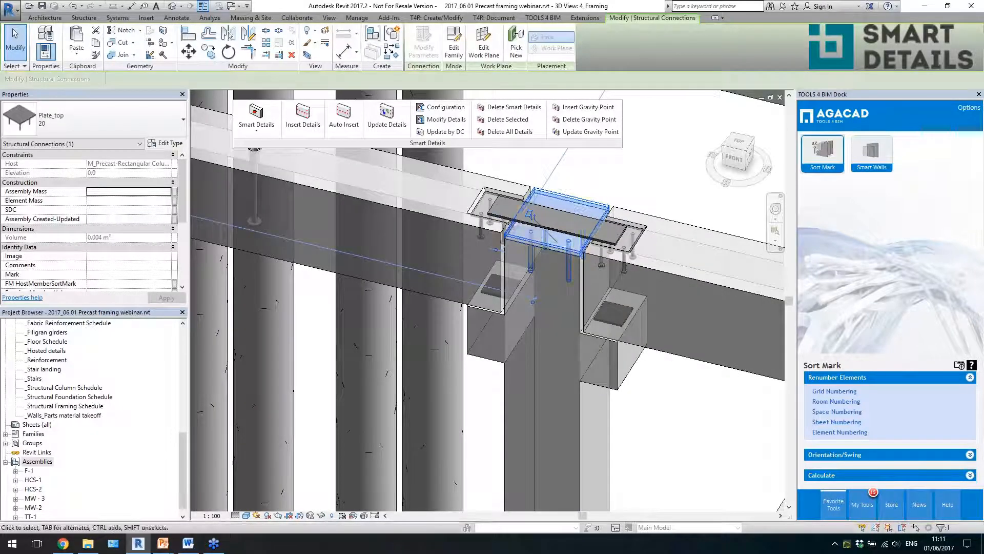
{"action": "left_click", "coordinate": [516, 222]}
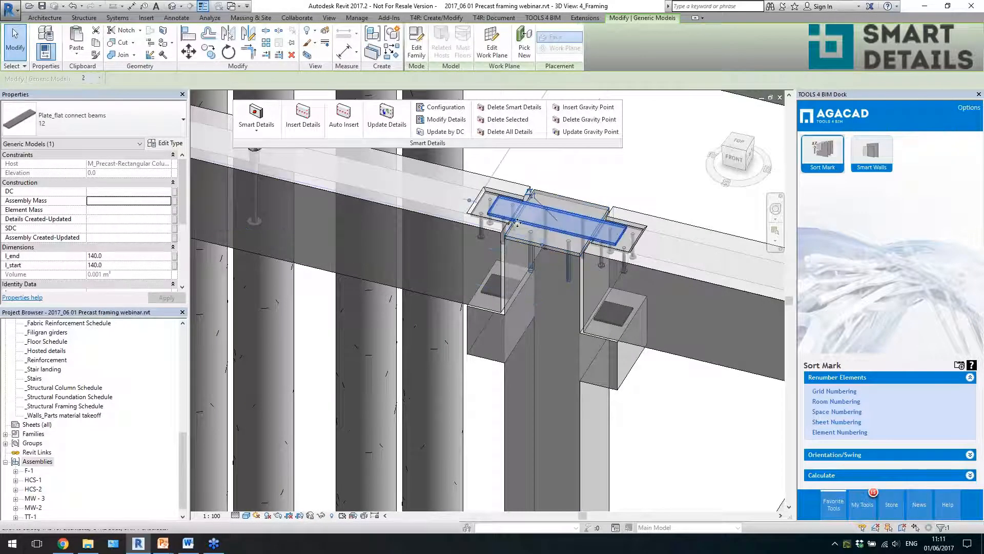
{"action": "scroll", "coordinate": [579, 305], "scroll_direction": "down", "scroll_amount": 4}
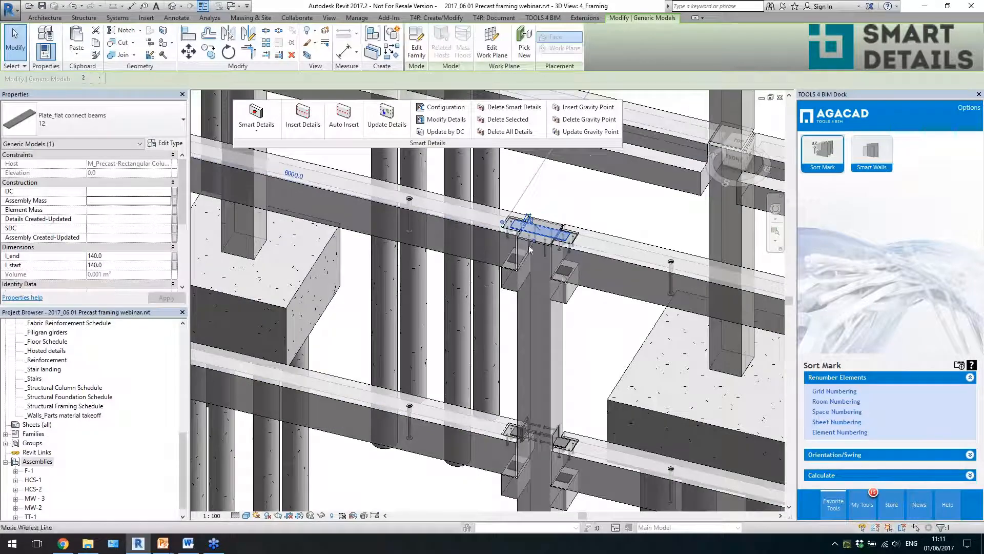
- Look over the plate connections along the front row and the unconnected beams in the rows behind
{"action": "scroll", "coordinate": [530, 250], "scroll_direction": "down", "scroll_amount": 2}
{"action": "left_click", "coordinate": [506, 301]}
{"action": "scroll", "coordinate": [507, 300], "scroll_direction": "down", "scroll_amount": 3}
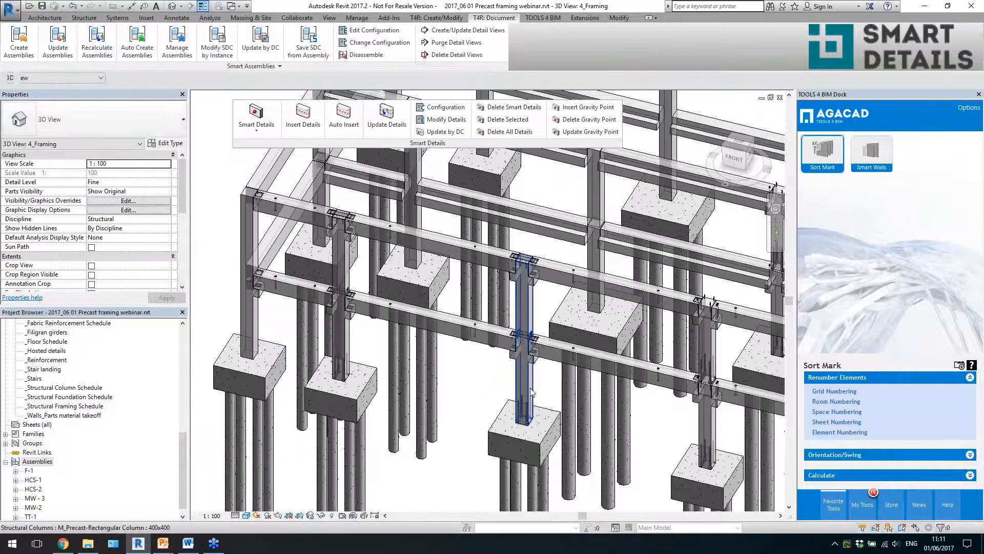
{"action": "left_click", "coordinate": [532, 390]}
{"action": "scroll", "coordinate": [451, 354], "scroll_direction": "down", "scroll_amount": 2}
{"action": "left_click", "coordinate": [474, 348]}
{"action": "middle_click_drag", "start_coordinate": [563, 333], "coordinate": [488, 373], "text": "shift"}
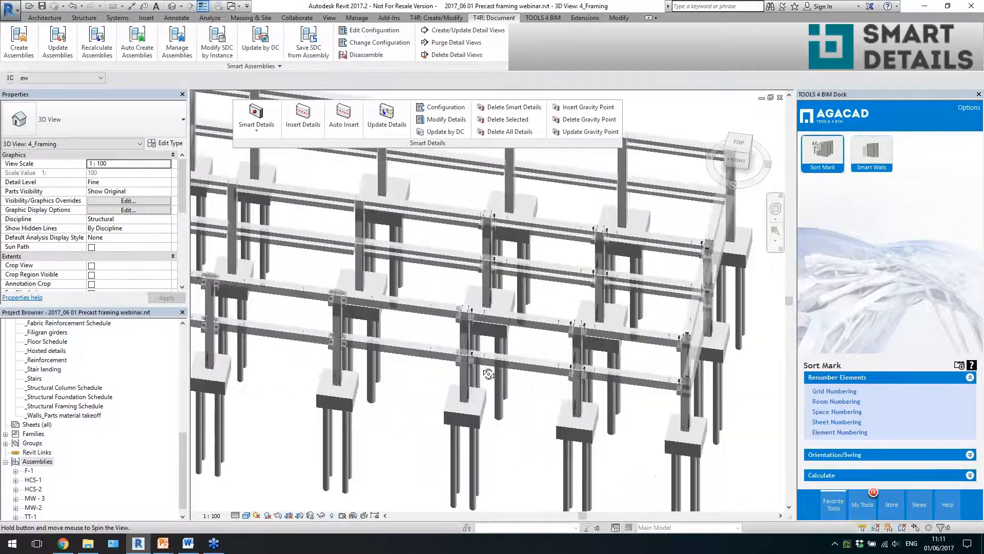
{"action": "scroll", "coordinate": [491, 371], "scroll_direction": "down", "scroll_amount": 3}
{"action": "scroll", "coordinate": [415, 285], "scroll_direction": "up", "scroll_amount": 4}
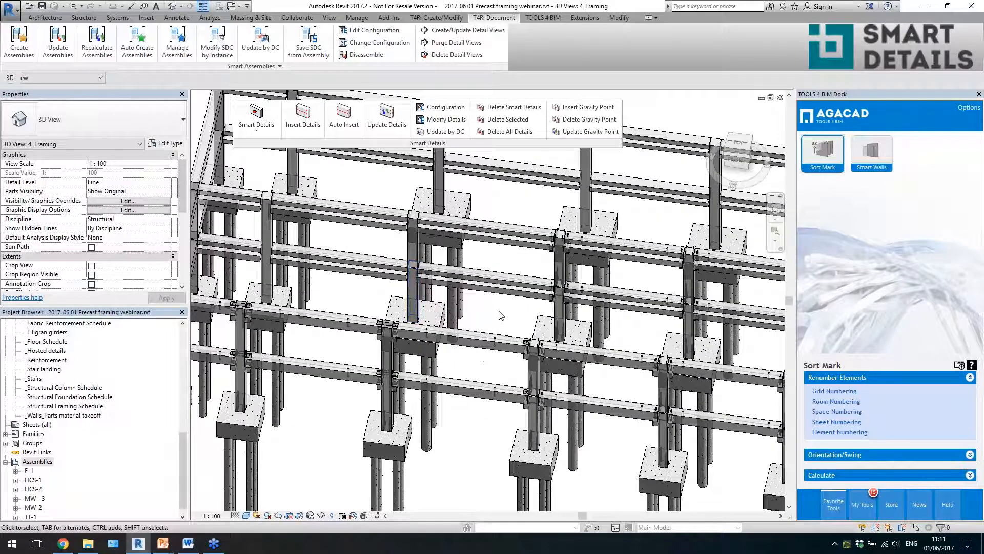
- Insert the Beam_column_Concrete_corbel_hidden Smart Details on the 12 middle-row and rear-row beams, three bays on both levels
{"action": "left_click_drag", "start_coordinate": [496, 307], "coordinate": [488, 214]}
{"action": "left_click_drag", "start_coordinate": [354, 191], "coordinate": [338, 290], "text": "ctrl"}
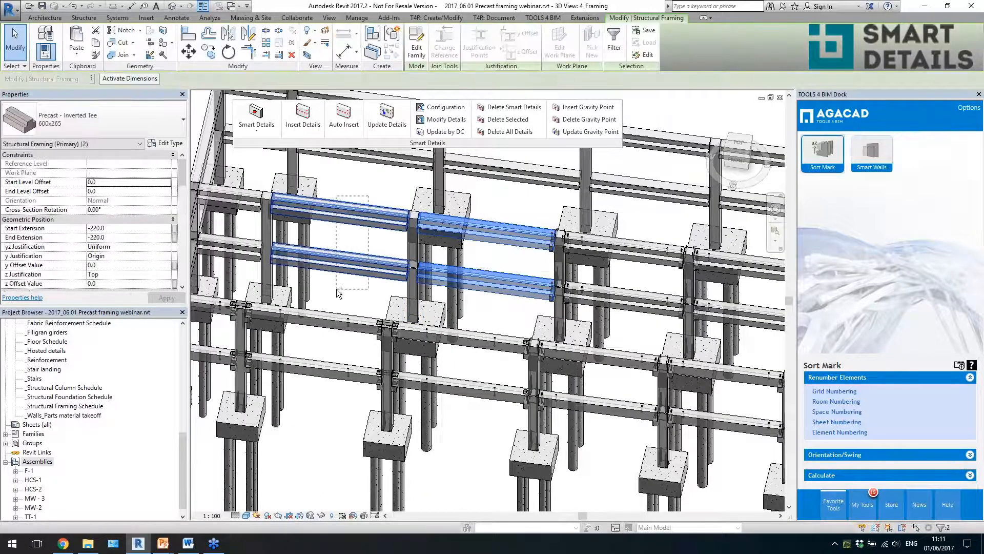
{"action": "left_click", "coordinate": [234, 256], "text": "ctrl"}
{"action": "left_click", "coordinate": [252, 208], "text": "ctrl"}
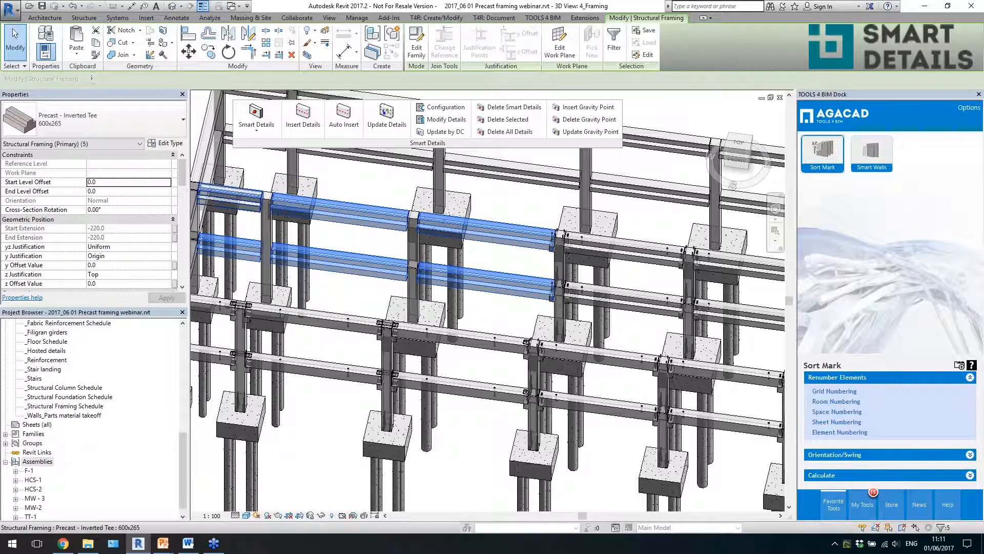
{"action": "middle_click_drag", "start_coordinate": [460, 201], "coordinate": [546, 330]}
{"action": "scroll", "coordinate": [501, 278], "scroll_direction": "down", "scroll_amount": 3}
{"action": "left_click_drag", "start_coordinate": [433, 194], "coordinate": [428, 252], "text": "ctrl"}
{"action": "left_click_drag", "start_coordinate": [372, 194], "coordinate": [364, 242], "text": "ctrl"}
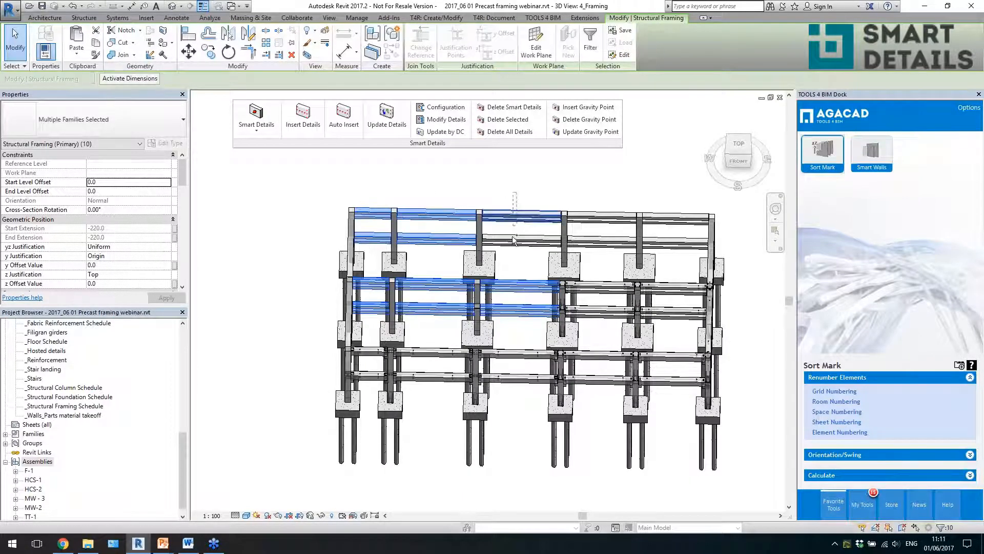
{"action": "left_click", "coordinate": [303, 116]}
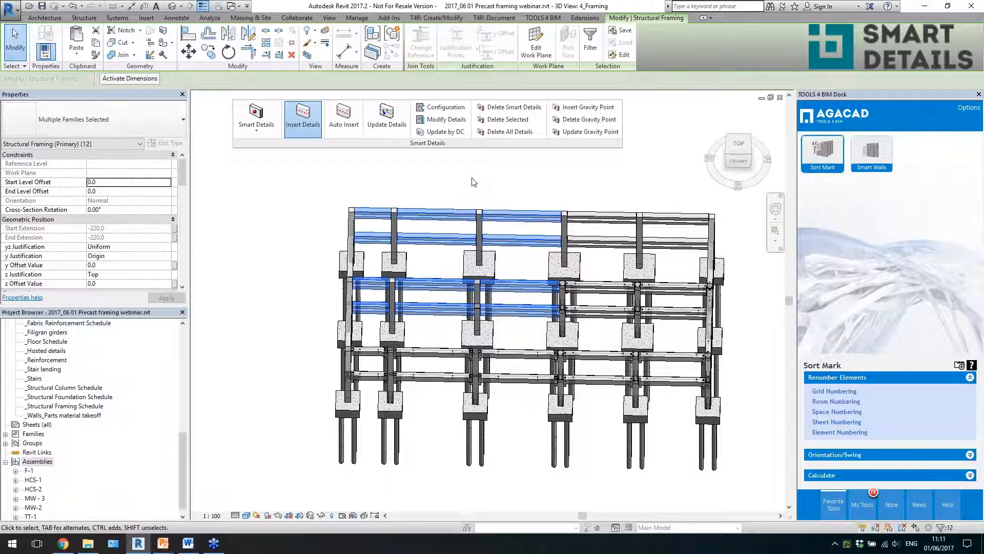
{"action": "left_click", "coordinate": [483, 222]}
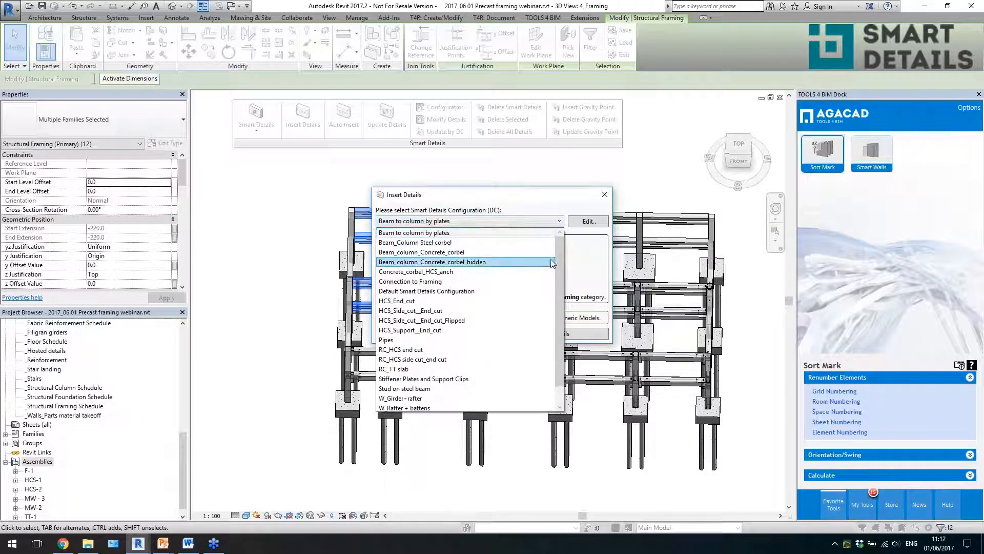
{"action": "left_click", "coordinate": [518, 261]}
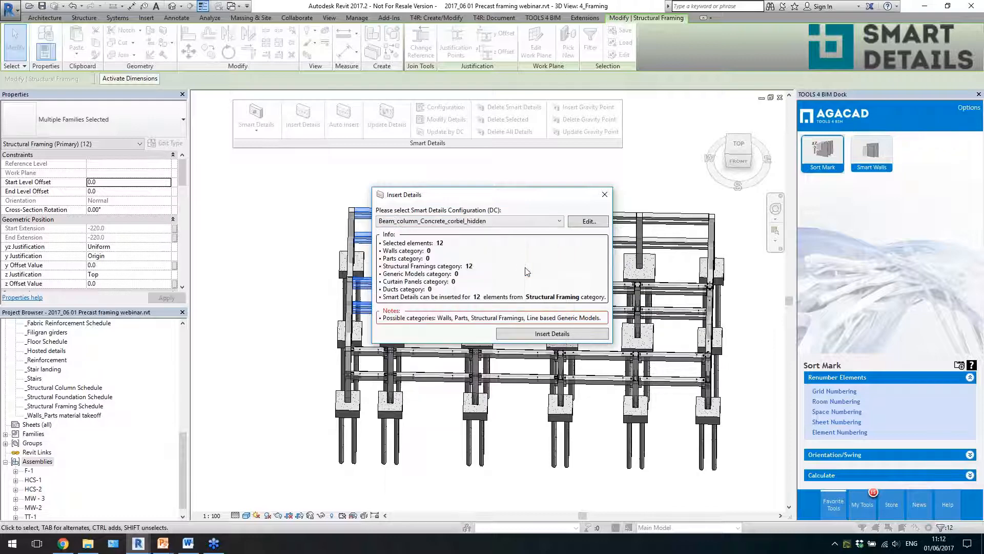
{"action": "left_click", "coordinate": [534, 336]}
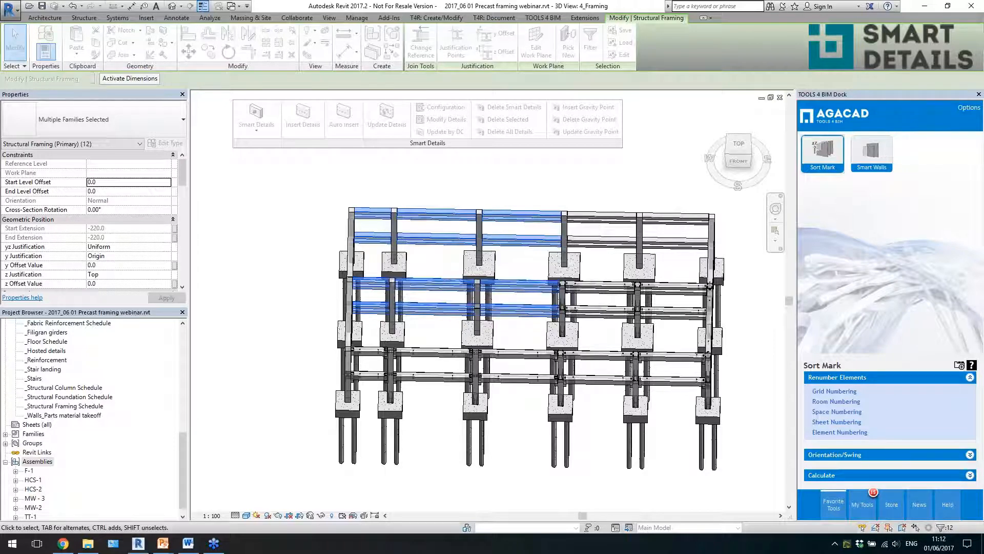
- Inspect the hidden corbel cuts and vertical openings at the ends of the inverted tee beams, and clear the selection
{"action": "middle_click_drag", "start_coordinate": [524, 331], "coordinate": [487, 282], "text": "shift"}
{"action": "scroll", "coordinate": [487, 283], "scroll_direction": "up", "scroll_amount": 6}
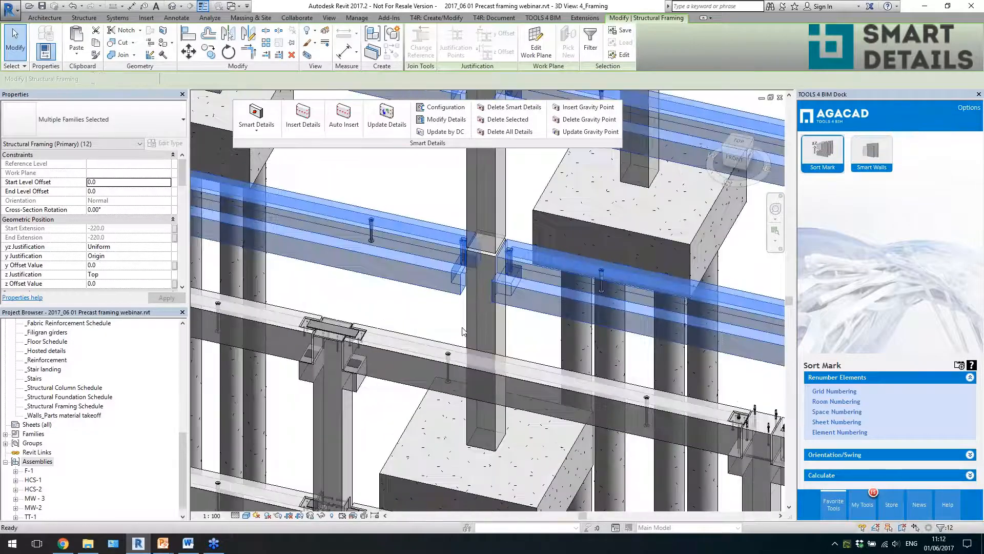
{"action": "key", "text": "Escape"}
{"action": "scroll", "coordinate": [475, 285], "scroll_direction": "up", "scroll_amount": 3}
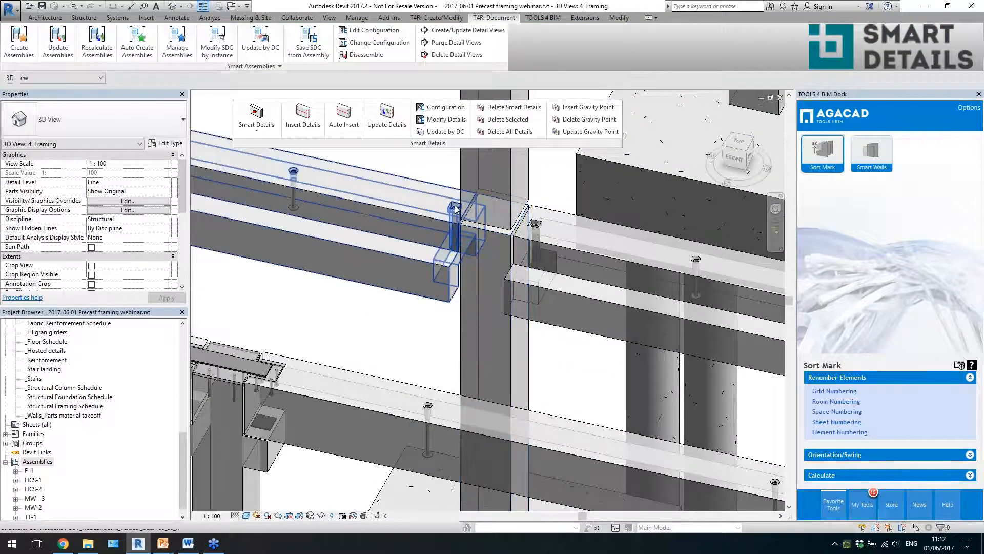
{"action": "scroll", "coordinate": [455, 210], "scroll_direction": "up", "scroll_amount": 3}
{"action": "scroll", "coordinate": [456, 210], "scroll_direction": "up", "scroll_amount": 2}
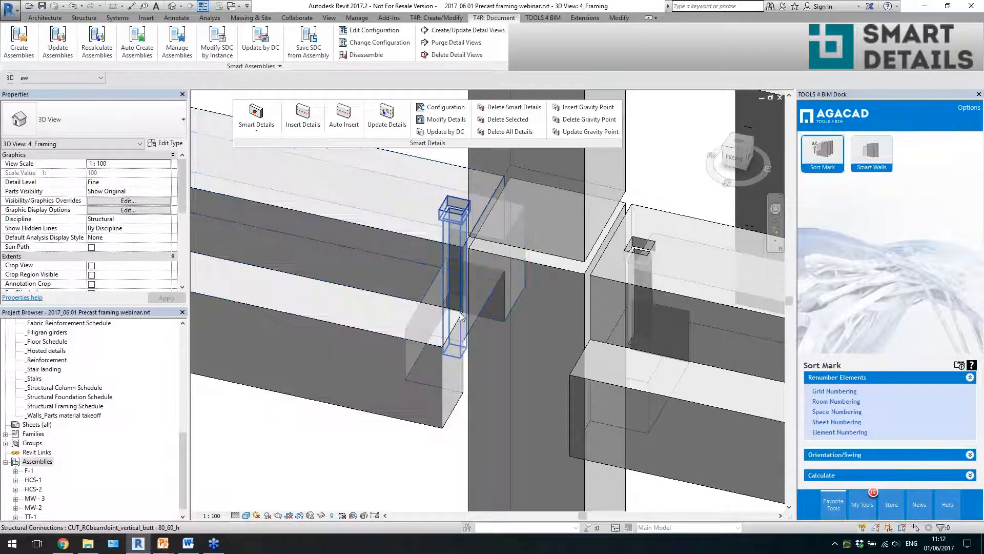
{"action": "left_click", "coordinate": [461, 354]}
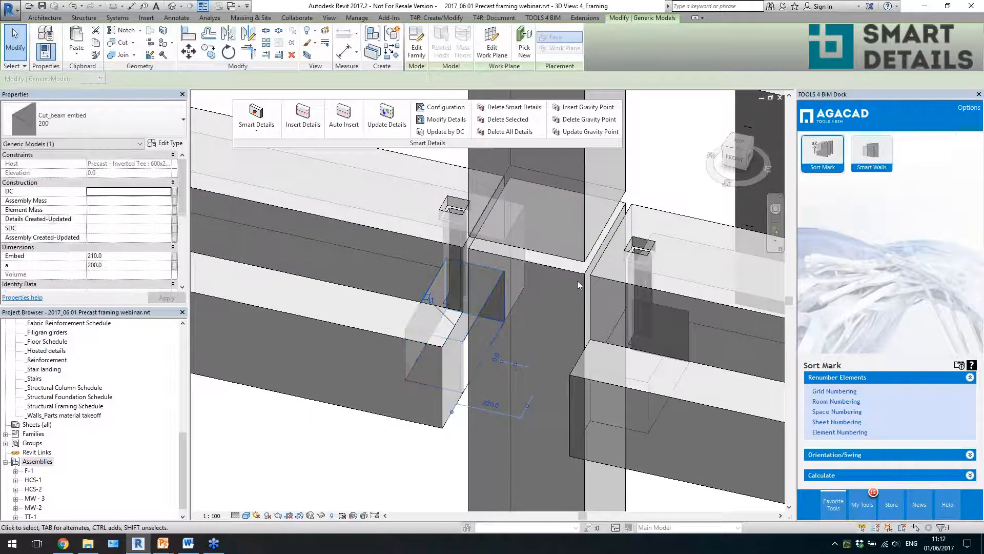
{"action": "middle_click_drag", "start_coordinate": [577, 281], "coordinate": [641, 273], "text": "shift"}
{"action": "scroll", "coordinate": [549, 287], "scroll_direction": "down", "scroll_amount": 10}
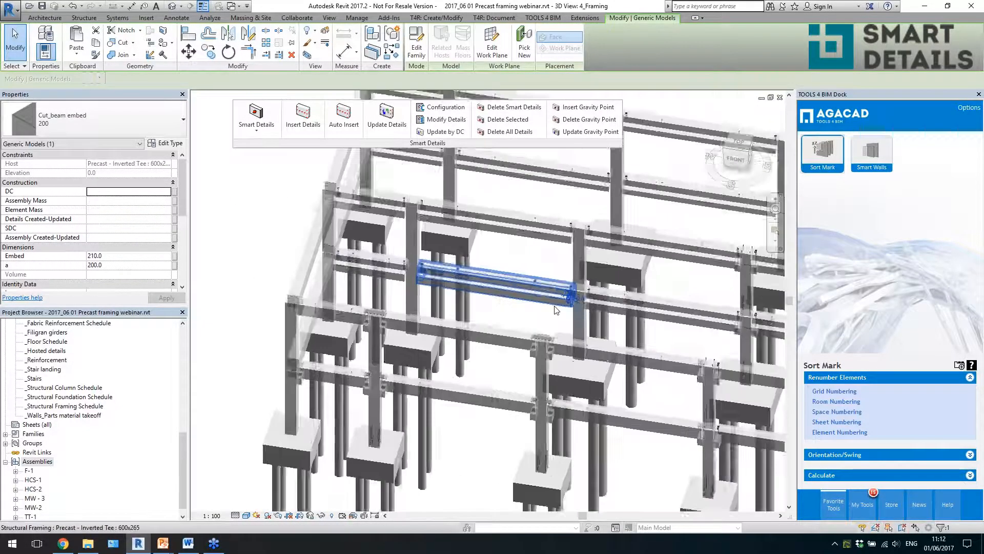
{"action": "scroll", "coordinate": [558, 305], "scroll_direction": "down", "scroll_amount": 3}
{"action": "key", "text": "Escape"}
- Insert the Hidden_Column concrete corbels Smart Details on five middle-row and rear-row columns, filtering the initial selection to Structural Columns
{"action": "middle_click_drag", "start_coordinate": [560, 300], "coordinate": [594, 317], "text": "shift"}
{"action": "left_click_drag", "start_coordinate": [653, 202], "coordinate": [440, 331]}
{"action": "left_click", "coordinate": [415, 49]}
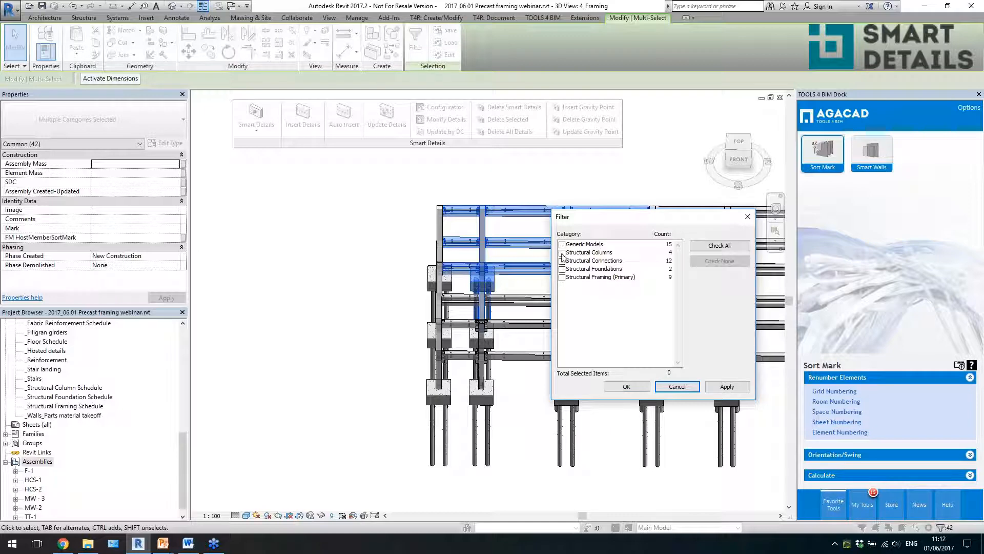
{"action": "left_click", "coordinate": [562, 253]}
{"action": "left_click", "coordinate": [626, 387]}
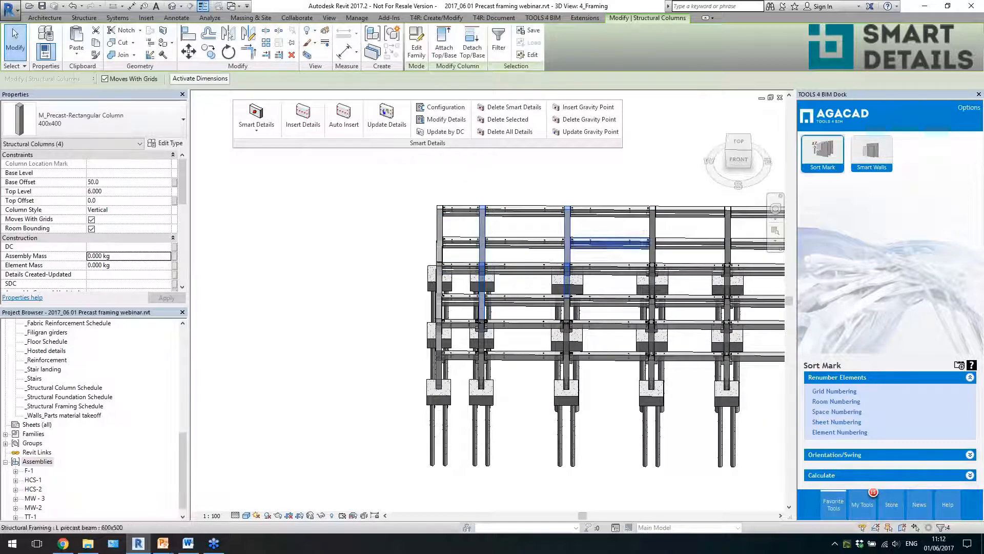
{"action": "middle_click_drag", "start_coordinate": [470, 153], "coordinate": [518, 169], "text": "shift"}
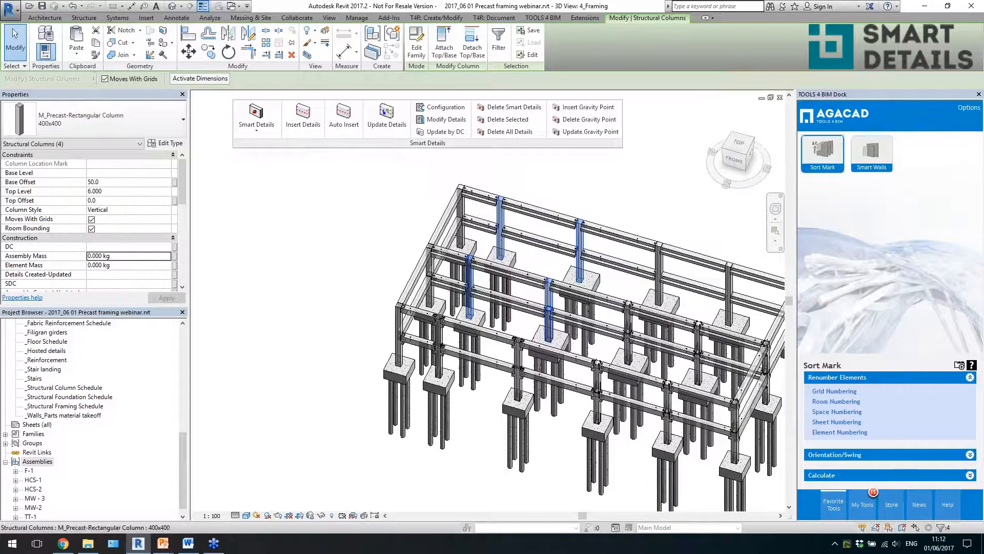
{"action": "left_click", "coordinate": [577, 323], "text": "ctrl"}
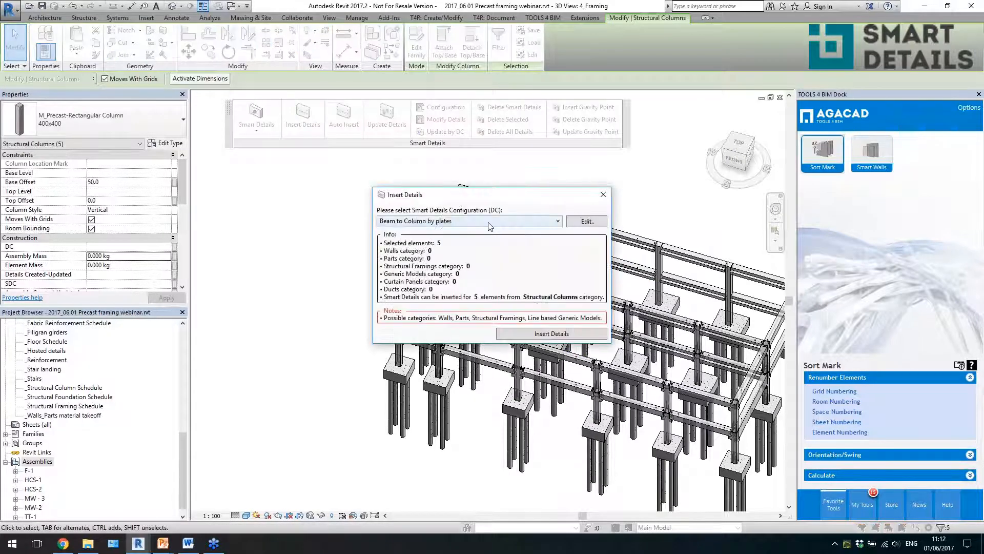
{"action": "left_click", "coordinate": [474, 220]}
{"action": "left_click", "coordinate": [475, 301]}
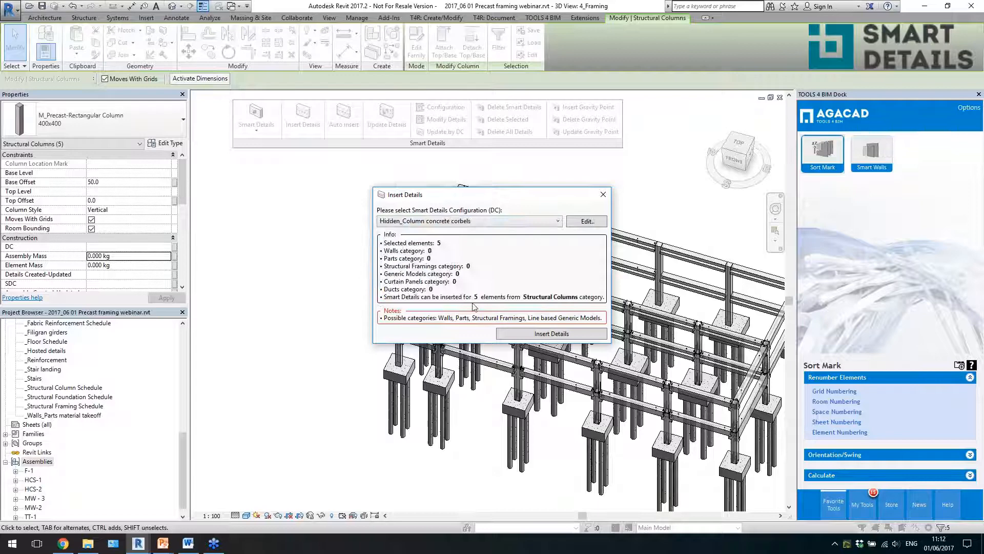
{"action": "left_click", "coordinate": [507, 332]}
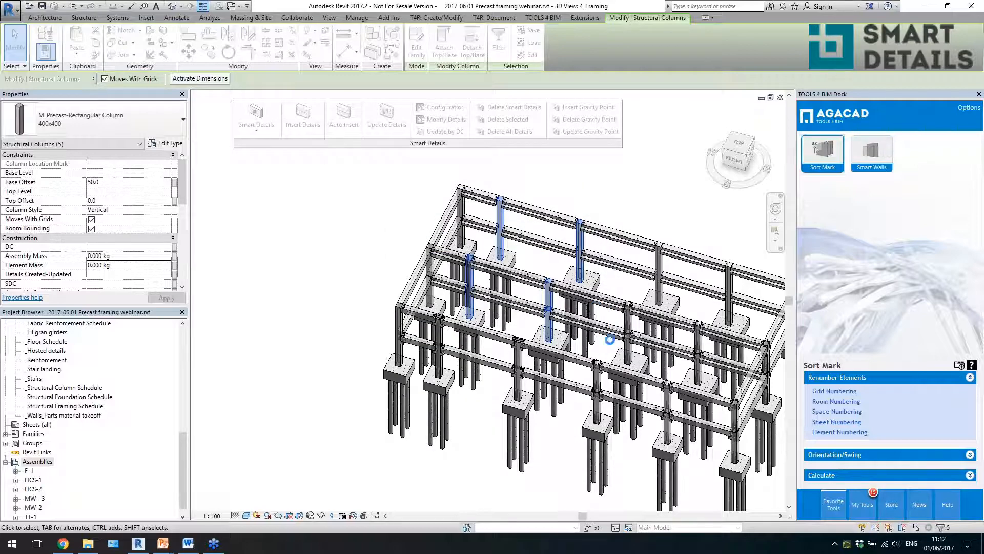
- Examine how the hidden concrete corbels fit the adjoining L beam ends on the second rear-row column at the lower beam level
{"action": "left_click", "coordinate": [500, 226]}
{"action": "scroll", "coordinate": [502, 241], "scroll_direction": "up", "scroll_amount": 5}
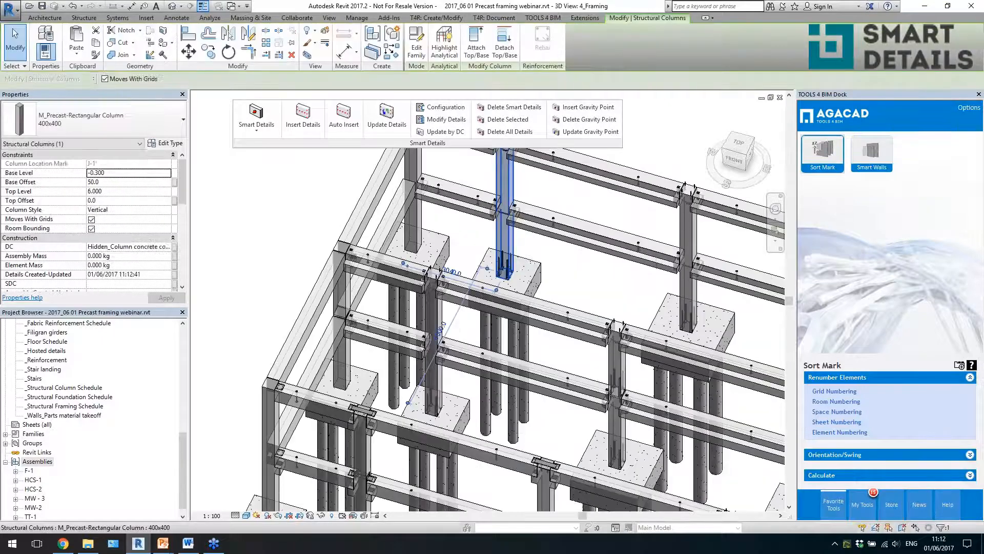
{"action": "scroll", "coordinate": [505, 284], "scroll_direction": "down", "scroll_amount": 2}
{"action": "middle_click_drag", "start_coordinate": [533, 185], "coordinate": [569, 172], "text": "shift"}
{"action": "scroll", "coordinate": [513, 164], "scroll_direction": "up", "scroll_amount": 2}
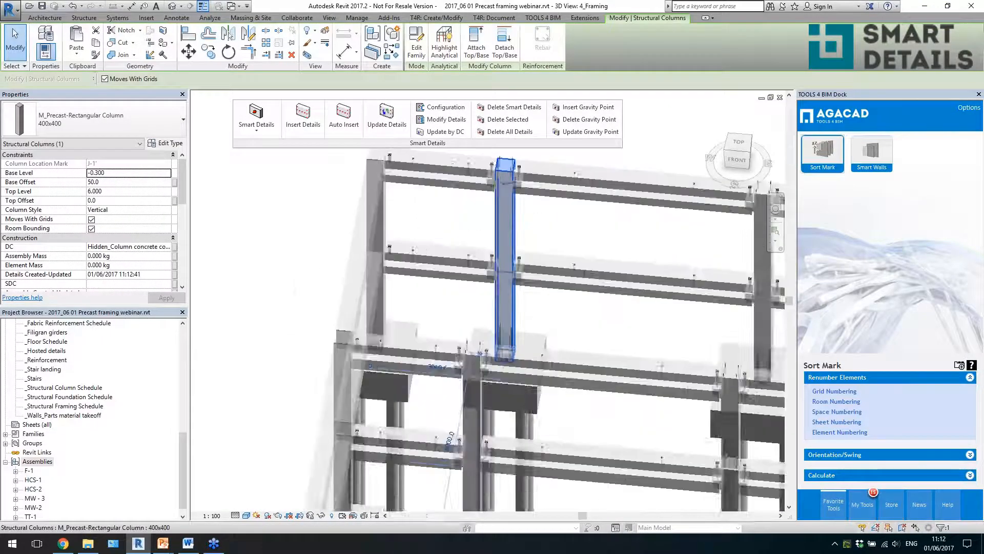
{"action": "scroll", "coordinate": [513, 333], "scroll_direction": "up", "scroll_amount": 5}
{"action": "key", "text": "Escape"}
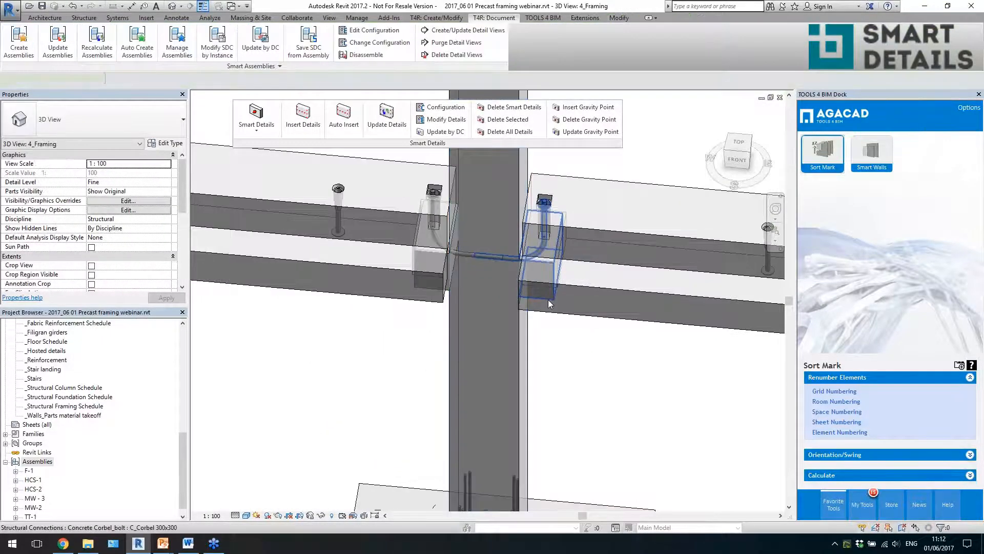
{"action": "left_click", "coordinate": [550, 304]}
{"action": "middle_click_drag", "start_coordinate": [550, 304], "coordinate": [575, 331], "text": "shift"}
{"action": "left_click", "coordinate": [578, 328]}
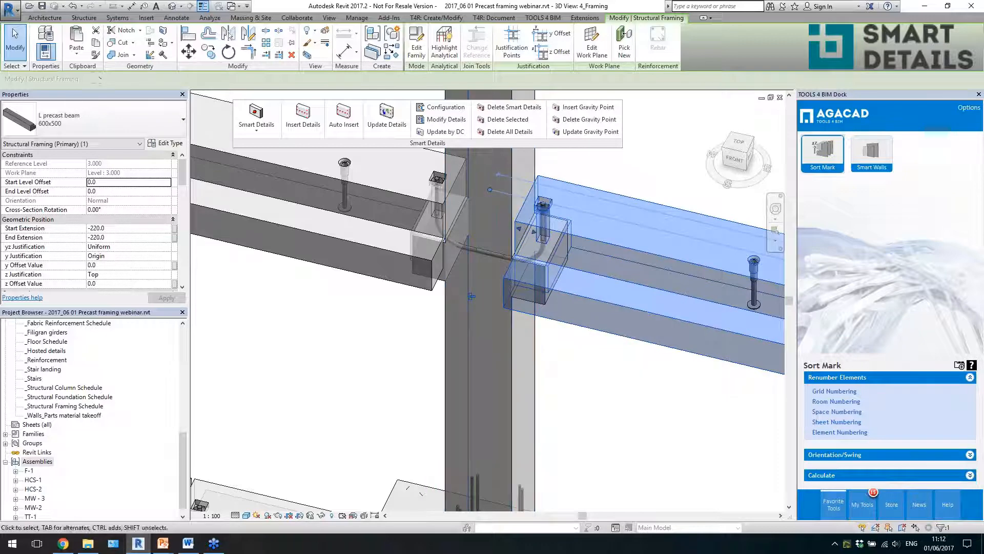
{"action": "middle_click_drag", "start_coordinate": [570, 324], "coordinate": [539, 392], "text": "shift"}
{"action": "left_click", "coordinate": [571, 282]}
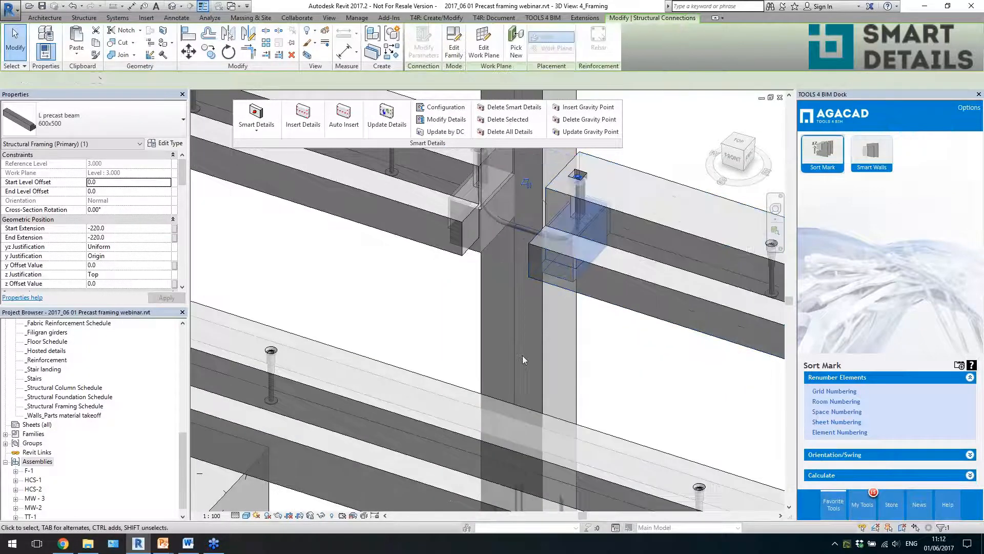
- Review the Detail Priority 1 rule of the hidden corbel at the column top, and close the settings without updating
{"action": "scroll", "coordinate": [504, 400], "scroll_direction": "down", "scroll_amount": 3}
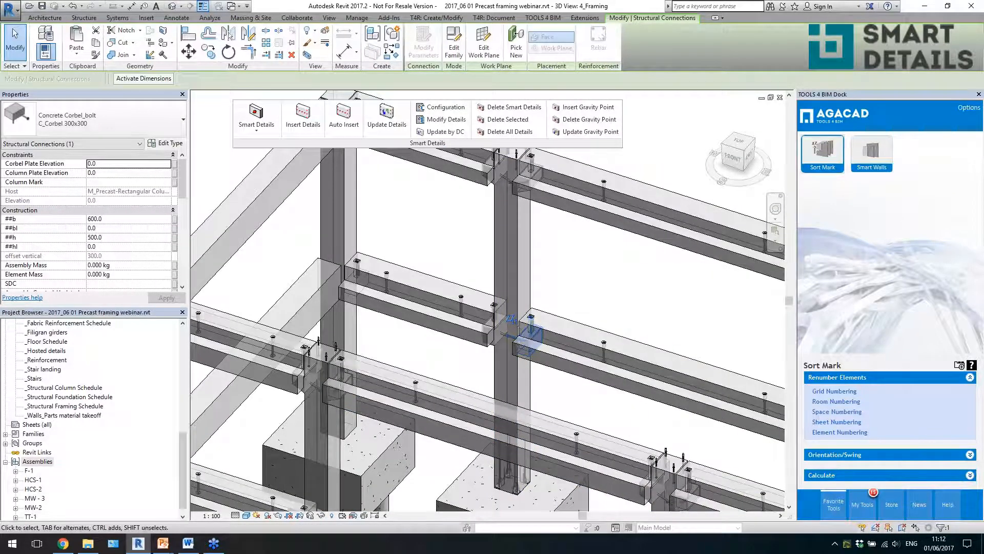
{"action": "scroll", "coordinate": [606, 356], "scroll_direction": "down", "scroll_amount": 2}
{"action": "scroll", "coordinate": [567, 326], "scroll_direction": "up", "scroll_amount": 6}
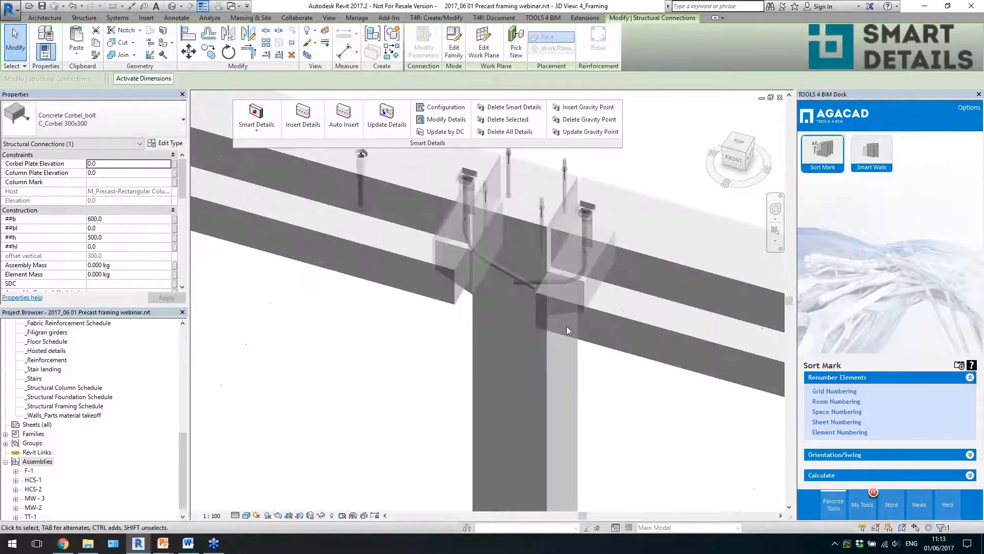
{"action": "left_click", "coordinate": [562, 311]}
{"action": "middle_click_drag", "start_coordinate": [563, 314], "coordinate": [533, 328], "text": "shift"}
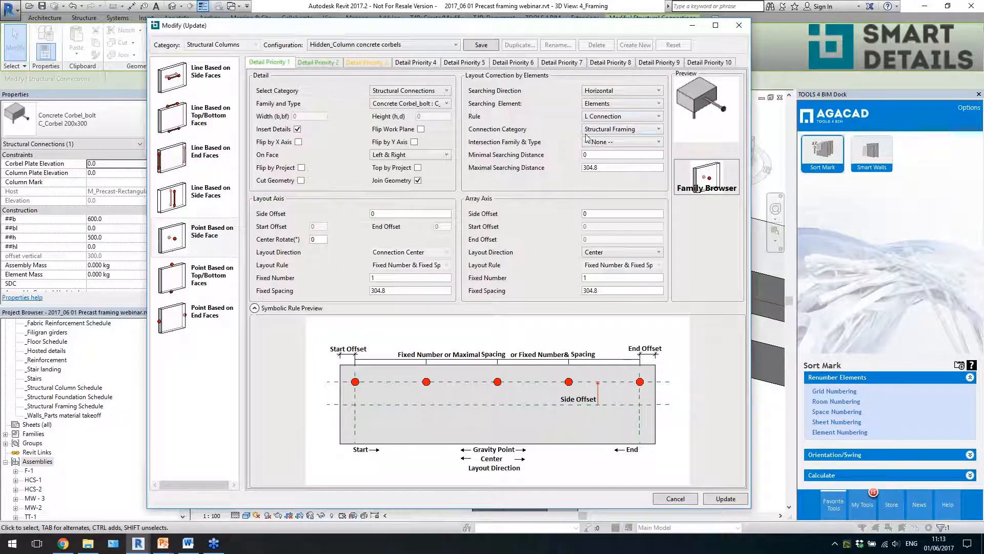
{"action": "left_click", "coordinate": [737, 30]}
- Review the Detail Priority 2 rule of the hidden corbel at the lower beam level, and close the settings without updating
{"action": "middle_click_drag", "start_coordinate": [606, 407], "coordinate": [576, 174]}
{"action": "scroll", "coordinate": [577, 175], "scroll_direction": "down", "scroll_amount": 1}
{"action": "middle_click_drag", "start_coordinate": [571, 358], "coordinate": [569, 218]}
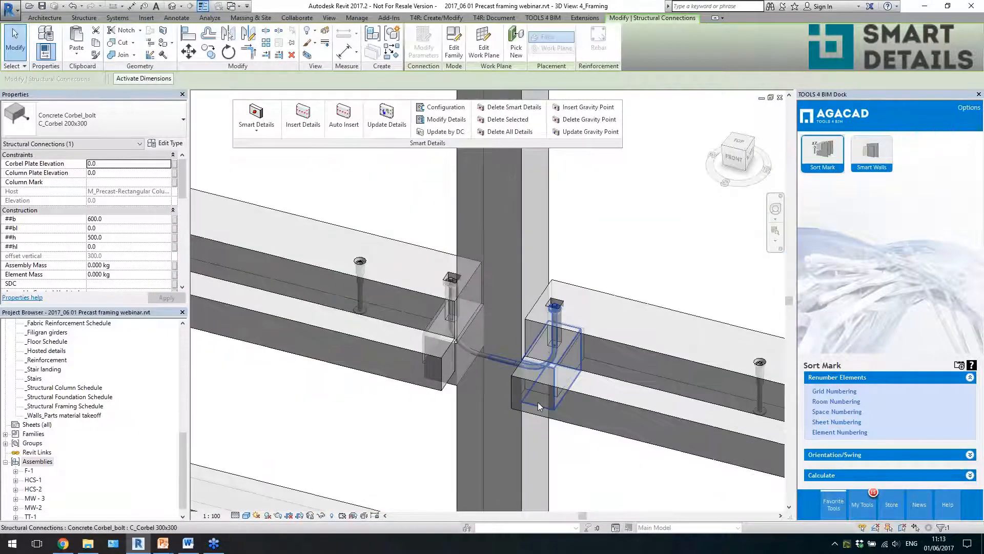
{"action": "left_click", "coordinate": [550, 402]}
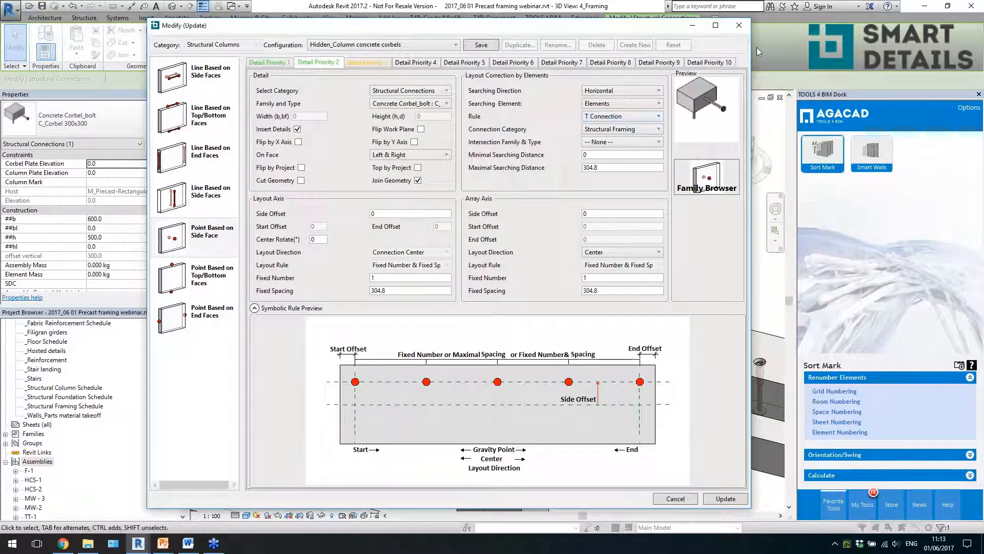
{"action": "left_click", "coordinate": [738, 26]}
- Compare the hidden corbel connections at the upper and lower beam levels of the rear-row column, and clear the selection
{"action": "left_click", "coordinate": [615, 295]}
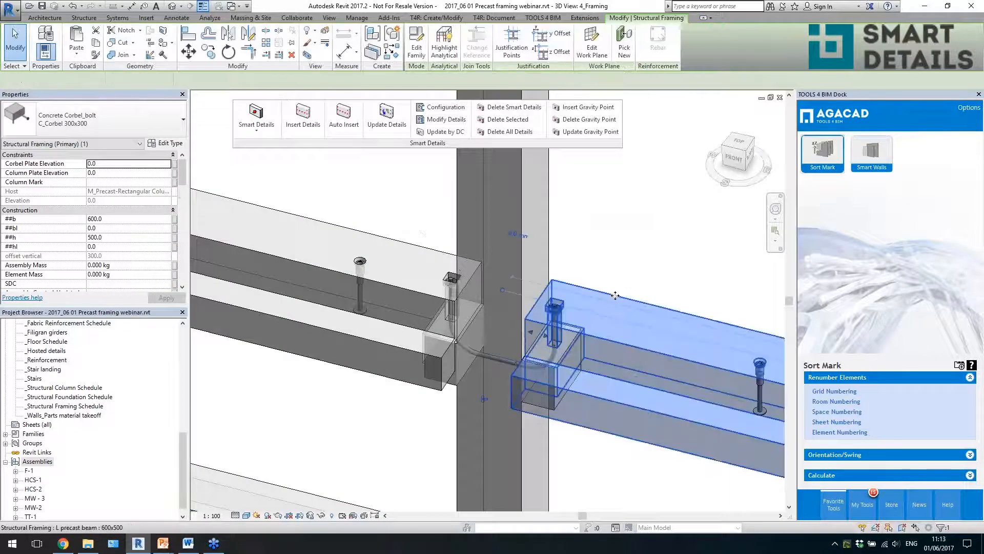
{"action": "left_click", "coordinate": [546, 253], "text": "ctrl"}
{"action": "scroll", "coordinate": [582, 247], "scroll_direction": "down", "scroll_amount": 2}
{"action": "middle_click_drag", "start_coordinate": [582, 246], "coordinate": [586, 348], "text": "shift"}
{"action": "left_click", "coordinate": [608, 224]}
{"action": "scroll", "coordinate": [605, 246], "scroll_direction": "up", "scroll_amount": 1}
{"action": "middle_click_drag", "start_coordinate": [575, 279], "coordinate": [574, 359], "text": "shift"}
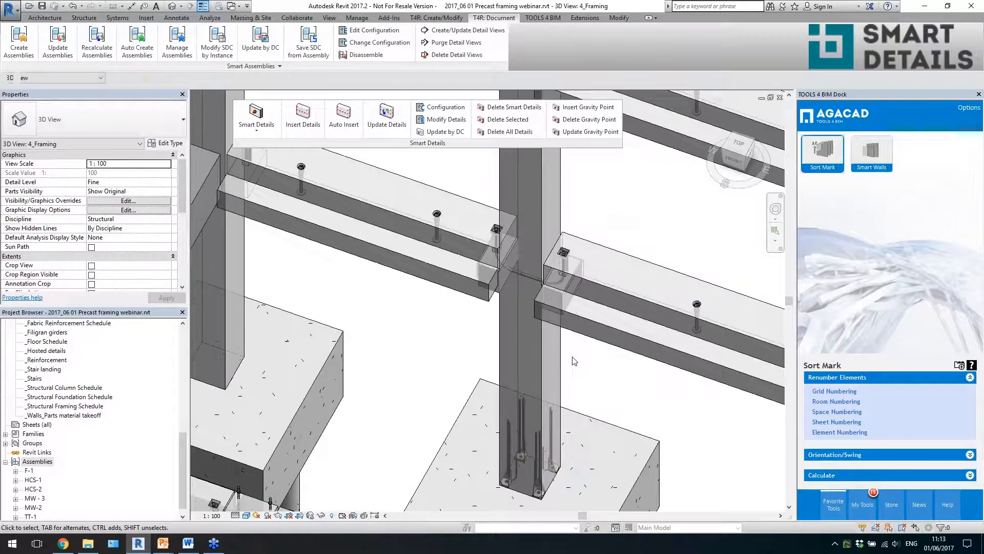
{"action": "scroll", "coordinate": [580, 405], "scroll_direction": "down", "scroll_amount": 2}
{"action": "scroll", "coordinate": [568, 220], "scroll_direction": "up", "scroll_amount": 2}
{"action": "left_click", "coordinate": [567, 239]}
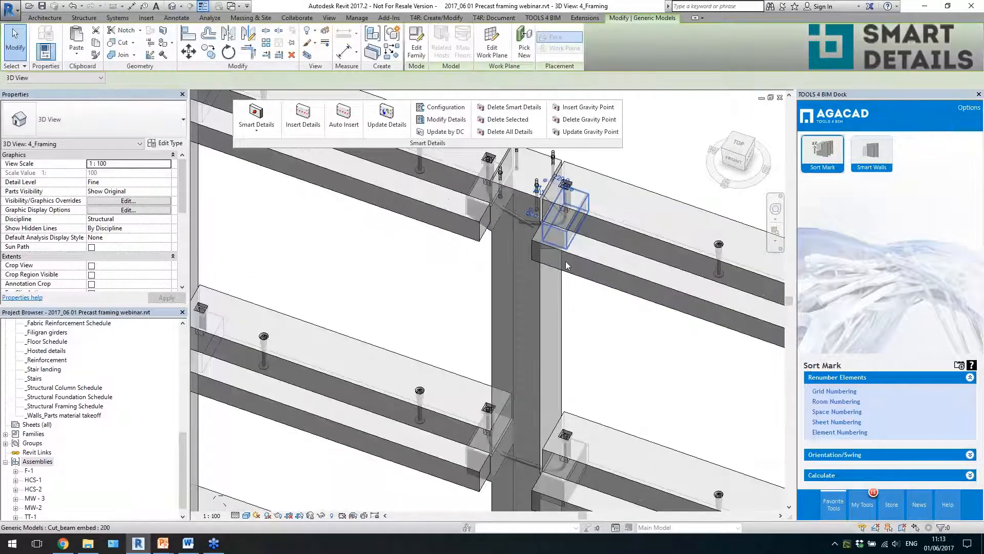
{"action": "key", "text": "Escape"}
{"action": "scroll", "coordinate": [530, 249], "scroll_direction": "down", "scroll_amount": 3}
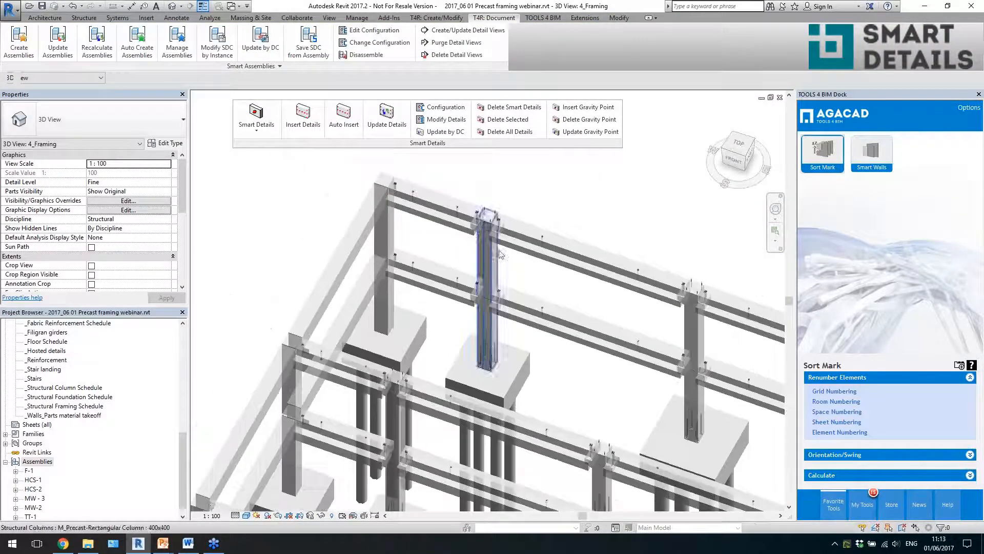
{"action": "scroll", "coordinate": [501, 255], "scroll_direction": "down", "scroll_amount": 5}
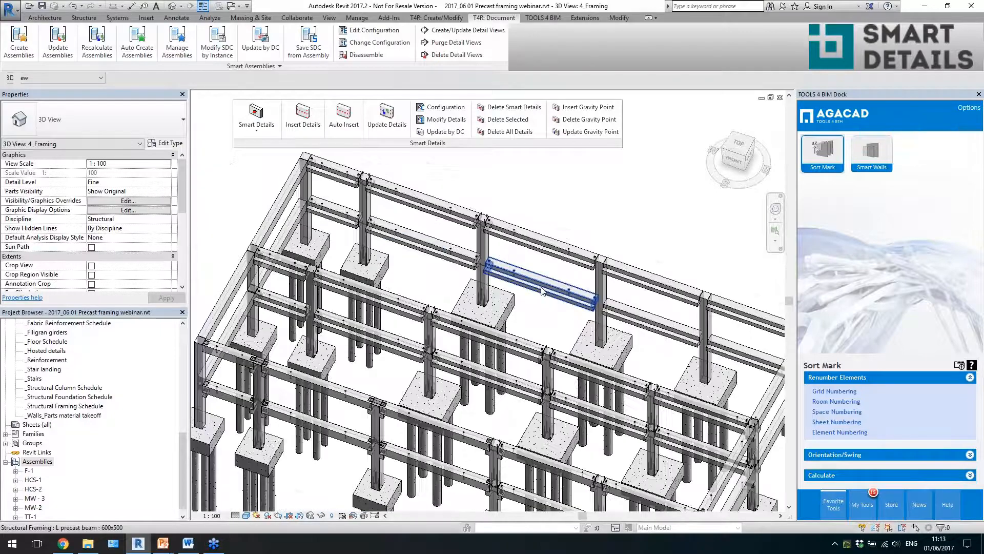
- Auto-insert Smart Details on the three columns and four beams of the last two rear-row bays, and clear the selection
{"action": "scroll", "coordinate": [543, 291], "scroll_direction": "down", "scroll_amount": 2}
{"action": "scroll", "coordinate": [708, 302], "scroll_direction": "up", "scroll_amount": 3}
{"action": "middle_click_drag", "start_coordinate": [636, 349], "coordinate": [677, 369], "text": "shift"}
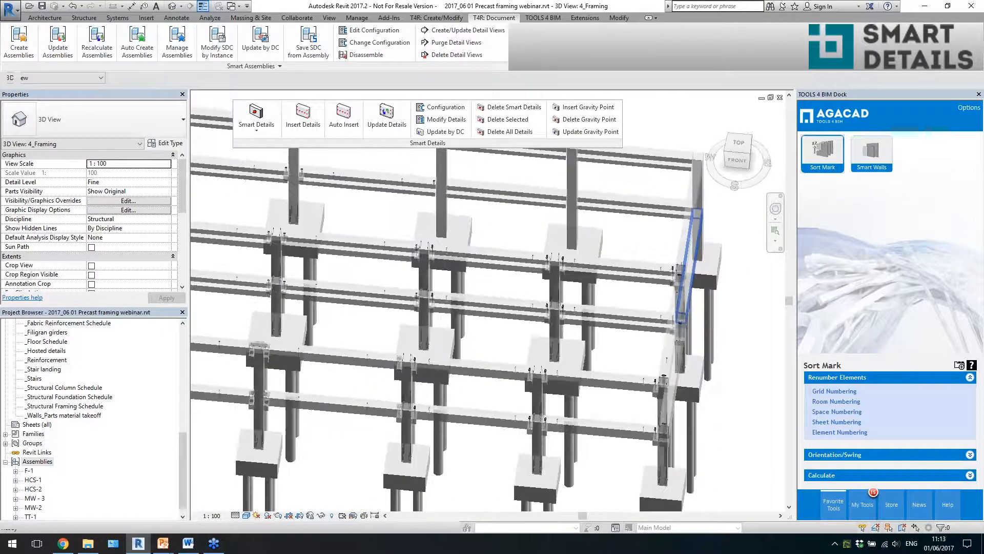
{"action": "middle_click_drag", "start_coordinate": [630, 303], "coordinate": [578, 417]}
{"action": "left_click_drag", "start_coordinate": [556, 235], "coordinate": [497, 333]}
{"action": "middle_click_drag", "start_coordinate": [493, 359], "coordinate": [513, 354], "text": "shift"}
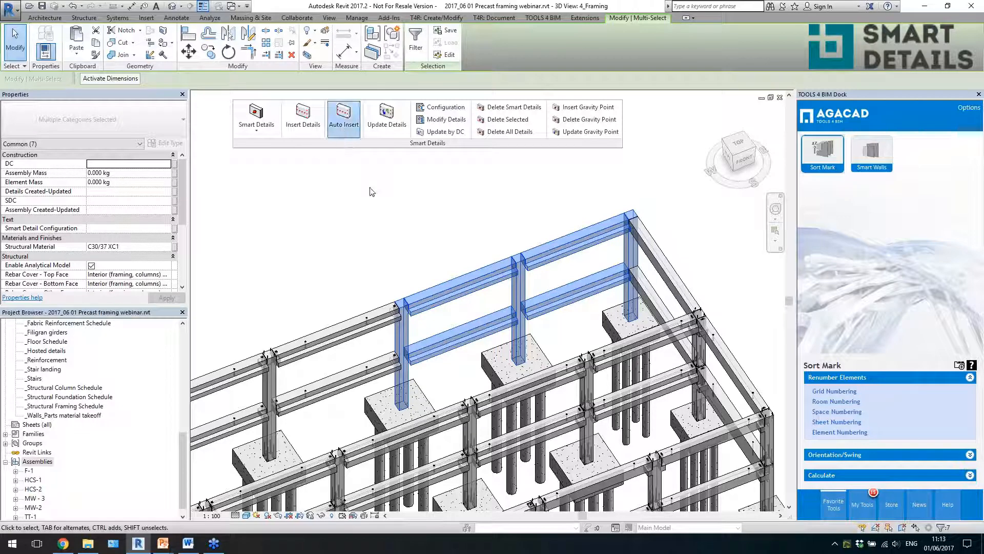
{"action": "left_click", "coordinate": [348, 131]}
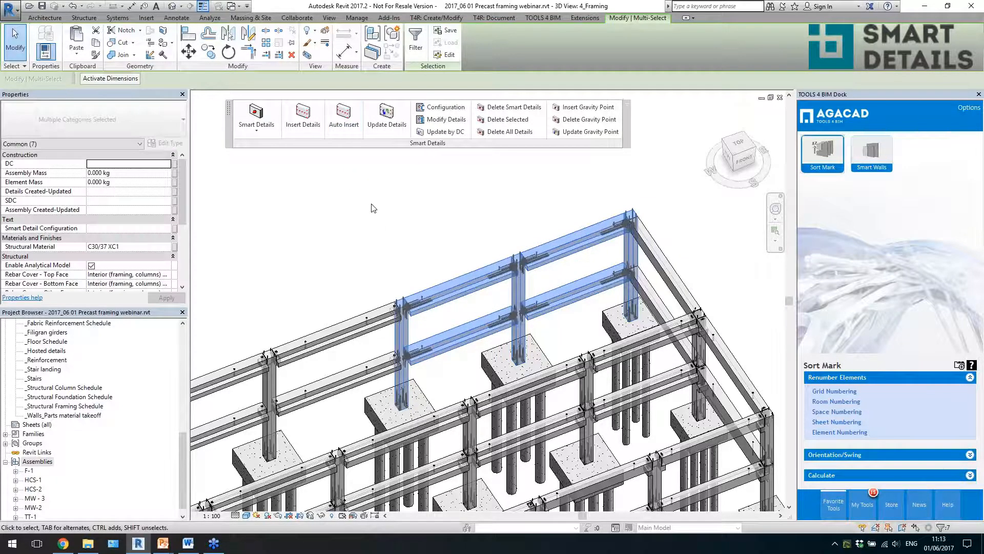
{"action": "left_click", "coordinate": [382, 222]}
- Check which Smart Detail Configuration is assigned to the lower-level beam in the second-to-last rear-row bay
{"action": "scroll", "coordinate": [511, 327], "scroll_direction": "up", "scroll_amount": 2}
{"action": "left_click", "coordinate": [513, 309]}
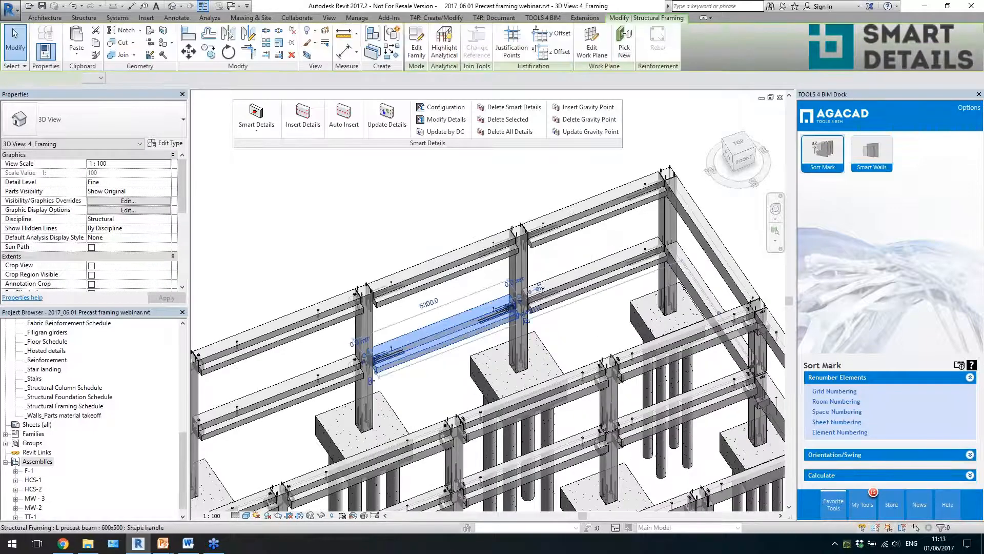
{"action": "left_click_drag", "start_coordinate": [183, 173], "coordinate": [180, 204]}
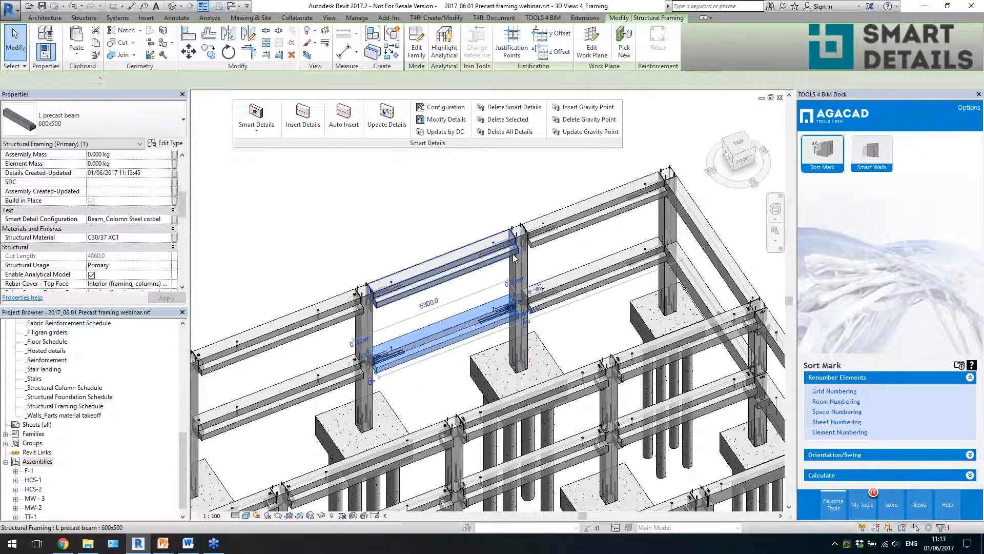
{"action": "scroll", "coordinate": [519, 245], "scroll_direction": "down", "scroll_amount": 2}
{"action": "middle_click_drag", "start_coordinate": [597, 330], "coordinate": [505, 333], "text": "shift"}
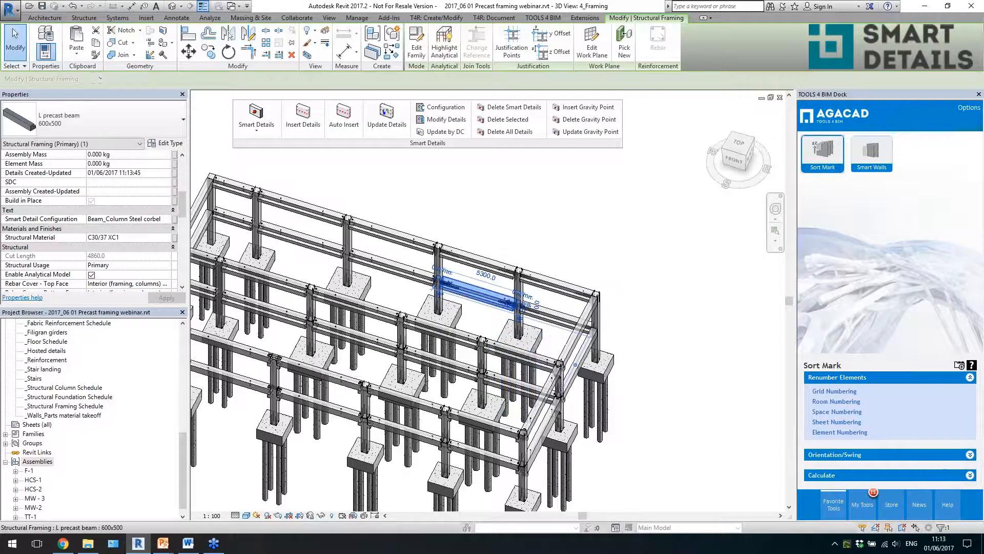
{"action": "scroll", "coordinate": [505, 265], "scroll_direction": "up", "scroll_amount": 5}
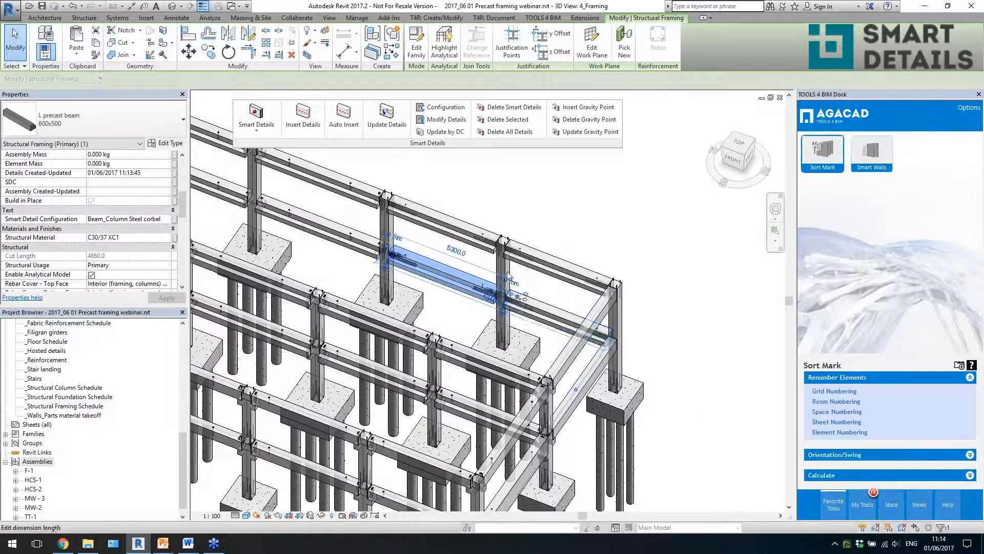
- Check the Smart Detail Configuration of the rear-row column and inspect its steel corbel connection at the lower beam level
{"action": "left_click", "coordinate": [505, 265]}
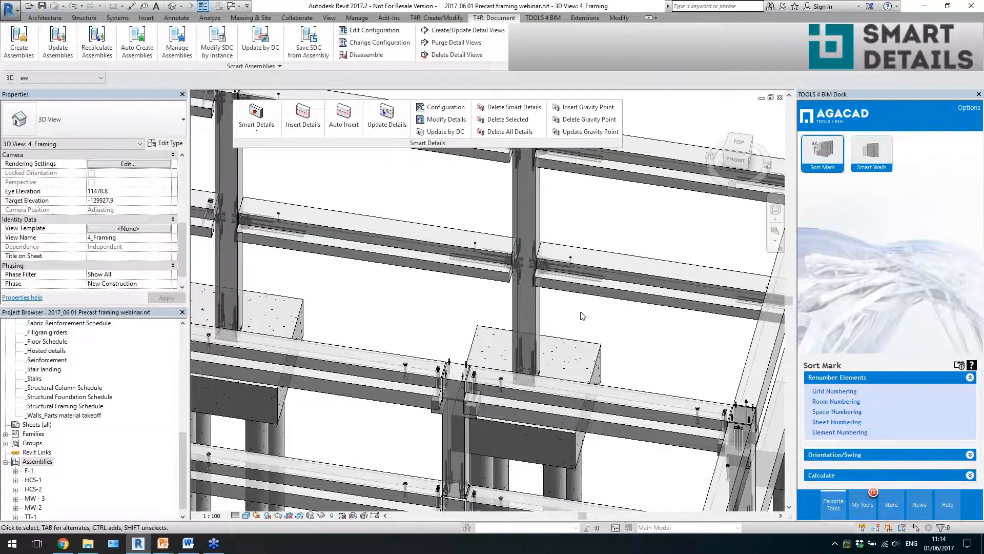
{"action": "scroll", "coordinate": [583, 313], "scroll_direction": "up", "scroll_amount": 3}
{"action": "left_click", "coordinate": [493, 312]}
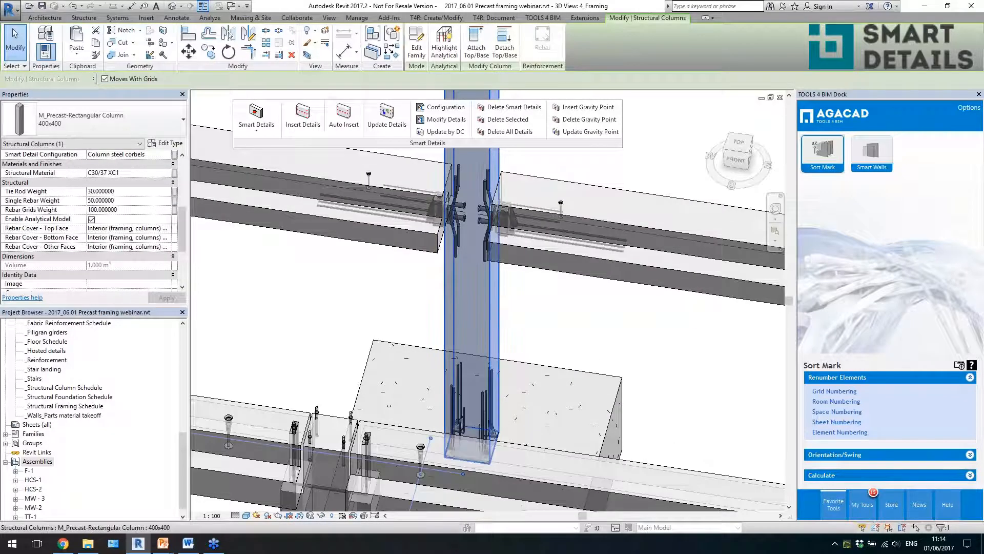
{"action": "scroll", "coordinate": [497, 368], "scroll_direction": "down", "scroll_amount": 2}
{"action": "scroll", "coordinate": [488, 315], "scroll_direction": "up", "scroll_amount": 3}
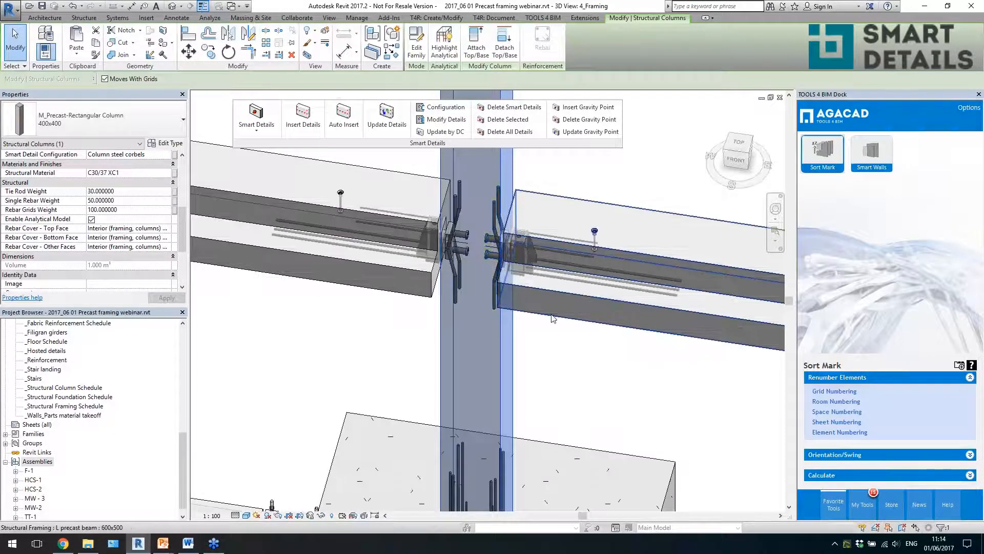
{"action": "left_click", "coordinate": [491, 224]}
{"action": "middle_click_drag", "start_coordinate": [507, 264], "coordinate": [544, 335], "text": "shift"}
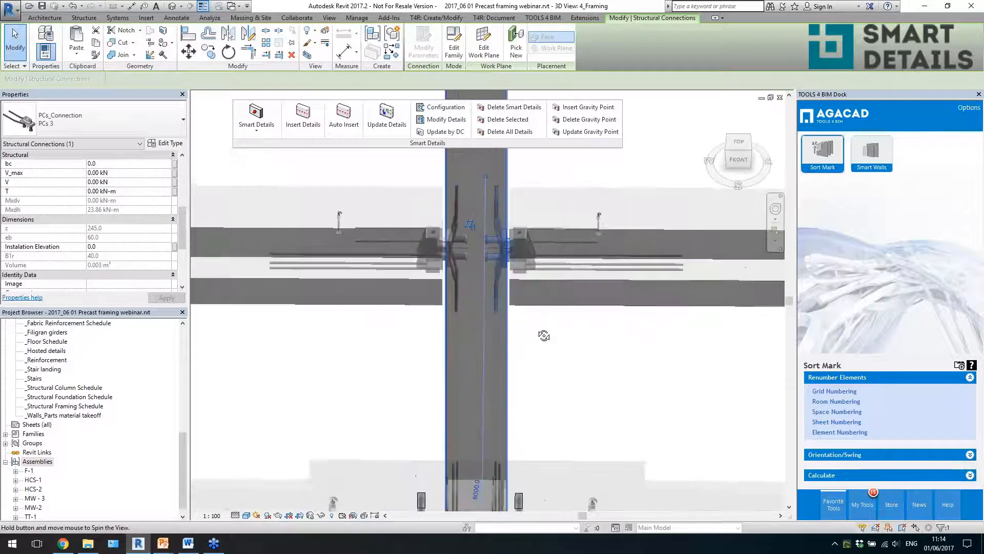
- Inspect the steel corbel connections at the top of the same column from several angles, and clear the selection
{"action": "scroll", "coordinate": [524, 222], "scroll_direction": "down", "scroll_amount": 3}
{"action": "scroll", "coordinate": [524, 222], "scroll_direction": "up", "scroll_amount": 3}
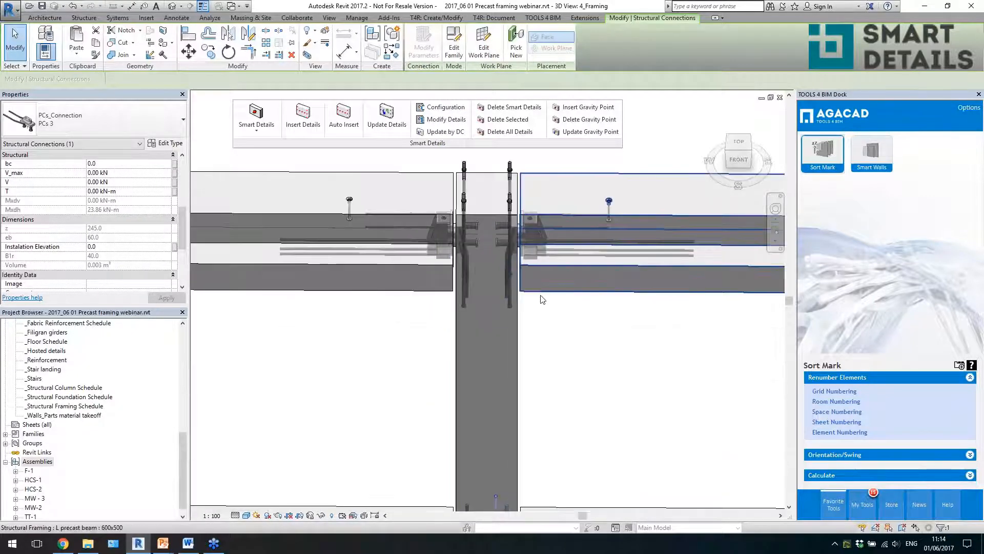
{"action": "left_click", "coordinate": [505, 245]}
{"action": "middle_click_drag", "start_coordinate": [505, 244], "coordinate": [481, 236], "text": "shift"}
{"action": "scroll", "coordinate": [481, 236], "scroll_direction": "up", "scroll_amount": 2}
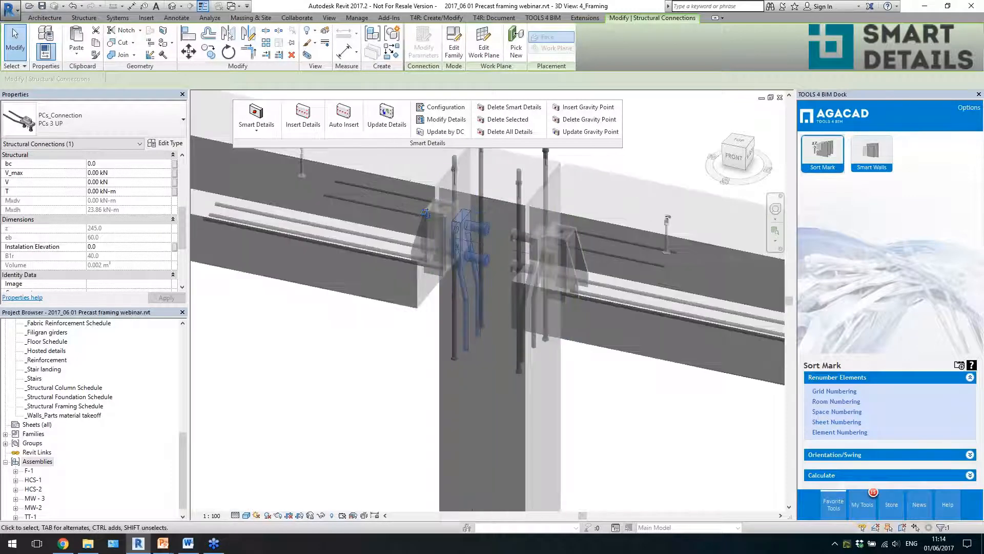
{"action": "scroll", "coordinate": [528, 205], "scroll_direction": "down", "scroll_amount": 2}
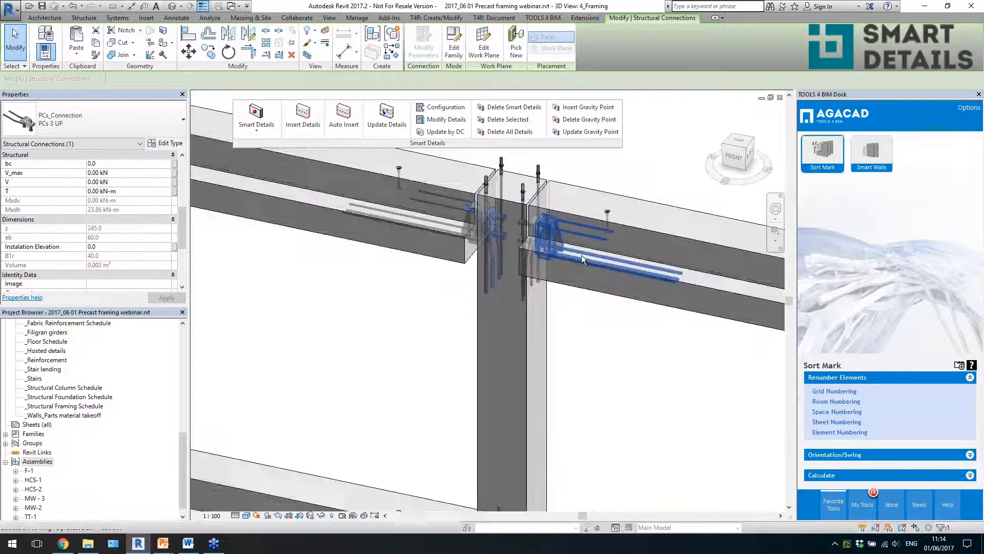
{"action": "middle_click_drag", "start_coordinate": [581, 255], "coordinate": [606, 355], "text": "shift"}
{"action": "scroll", "coordinate": [568, 264], "scroll_direction": "down", "scroll_amount": 2}
{"action": "key", "text": "Escape"}
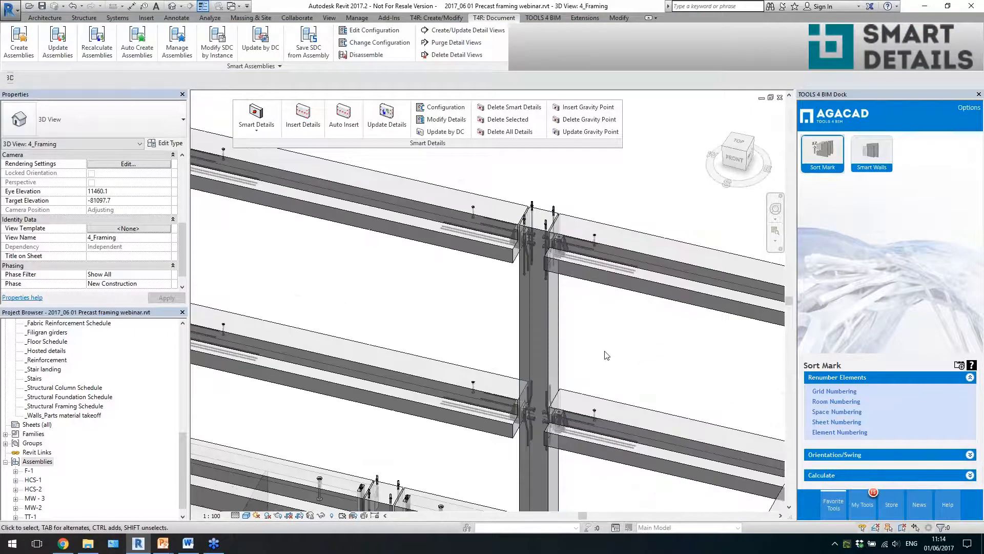
- Look over the steel corbel connections in the last rear-row bays and the connections across the whole frame
{"action": "scroll", "coordinate": [515, 178], "scroll_direction": "down", "scroll_amount": 3}
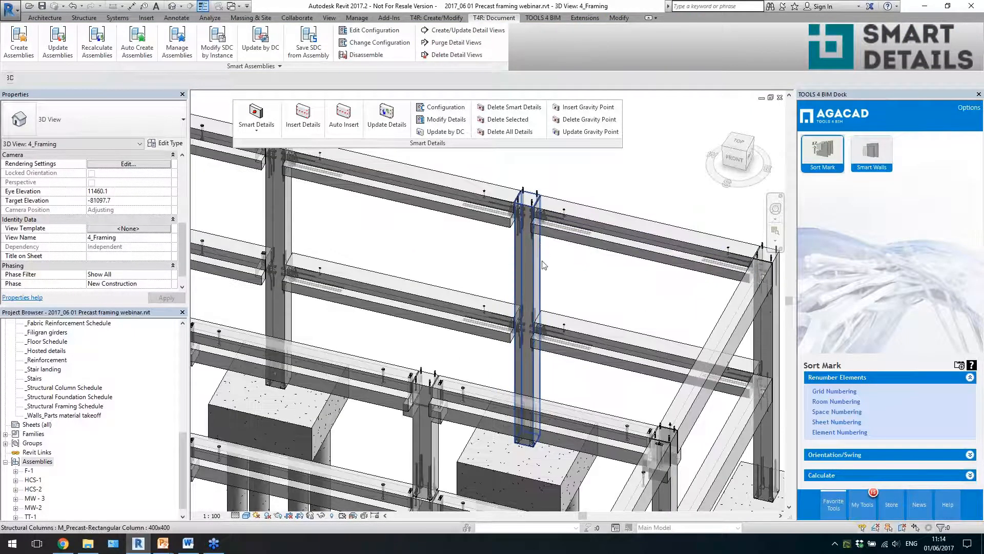
{"action": "scroll", "coordinate": [402, 209], "scroll_direction": "down", "scroll_amount": 2}
{"action": "middle_click_drag", "start_coordinate": [518, 287], "coordinate": [670, 269], "text": "shift"}
{"action": "scroll", "coordinate": [618, 324], "scroll_direction": "up", "scroll_amount": 4}
{"action": "left_click", "coordinate": [606, 324]}
{"action": "scroll", "coordinate": [674, 239], "scroll_direction": "down", "scroll_amount": 2}
{"action": "left_click", "coordinate": [674, 264]}
{"action": "scroll", "coordinate": [676, 265], "scroll_direction": "down", "scroll_amount": 1}
{"action": "scroll", "coordinate": [693, 271], "scroll_direction": "down", "scroll_amount": 3}
{"action": "middle_click_drag", "start_coordinate": [593, 262], "coordinate": [703, 347]}
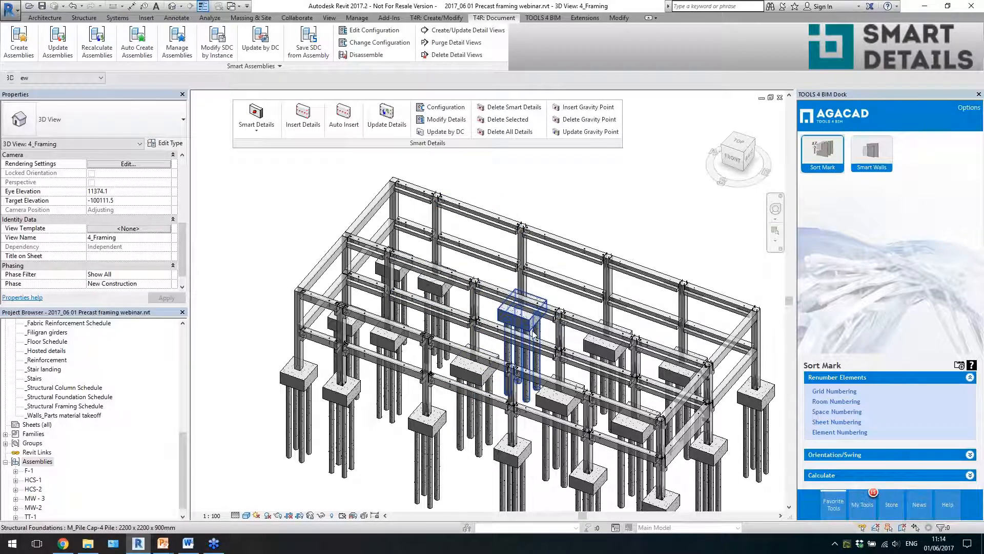
- Switch the concrete corbel under the upper beam at the third rear-row column to the type C_Corbel 300x300
{"action": "scroll", "coordinate": [675, 241], "scroll_direction": "up", "scroll_amount": 5}
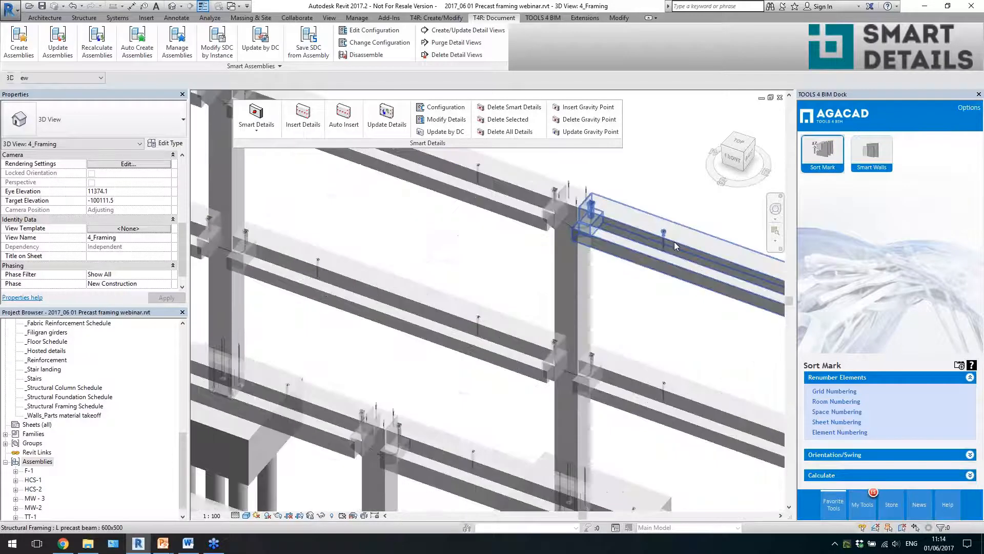
{"action": "scroll", "coordinate": [675, 241], "scroll_direction": "up", "scroll_amount": 3}
{"action": "scroll", "coordinate": [563, 227], "scroll_direction": "up", "scroll_amount": 2}
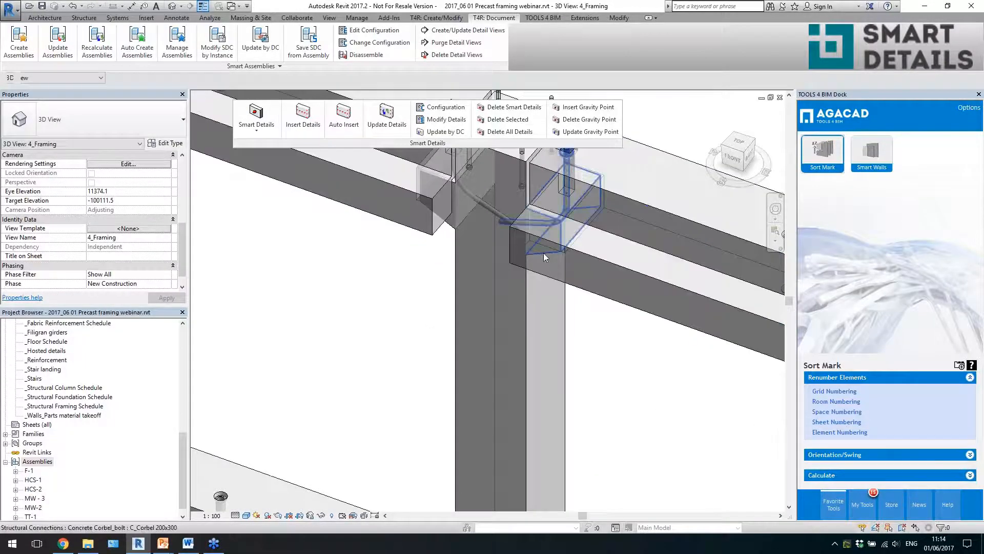
{"action": "left_click", "coordinate": [543, 253]}
{"action": "left_click", "coordinate": [134, 119]}
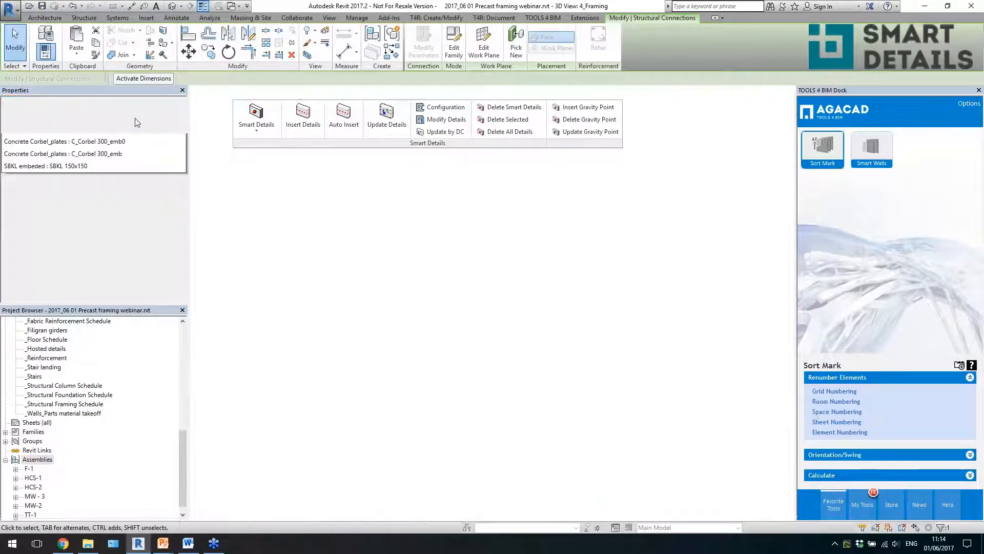
{"action": "left_click", "coordinate": [51, 309]}
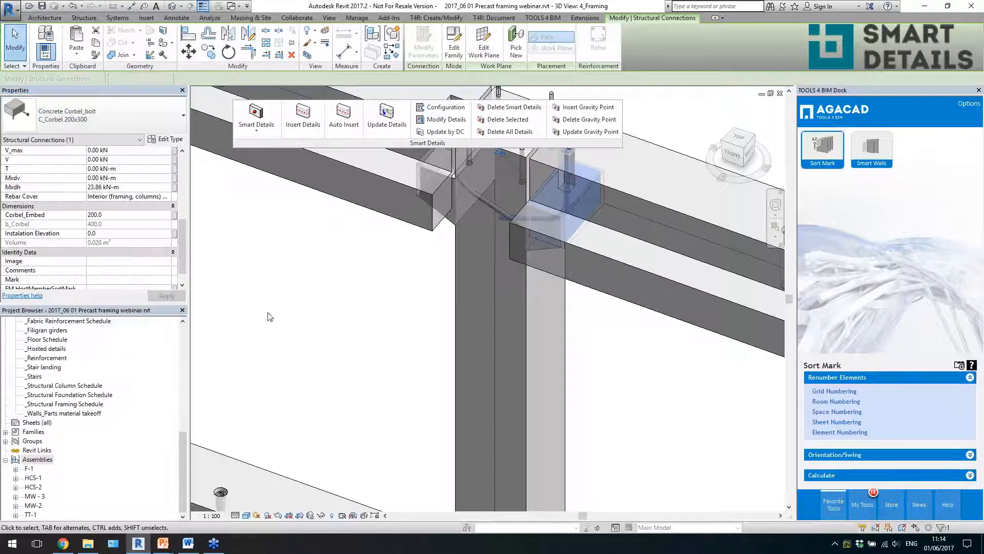
{"action": "scroll", "coordinate": [589, 301], "scroll_direction": "down", "scroll_amount": 1}
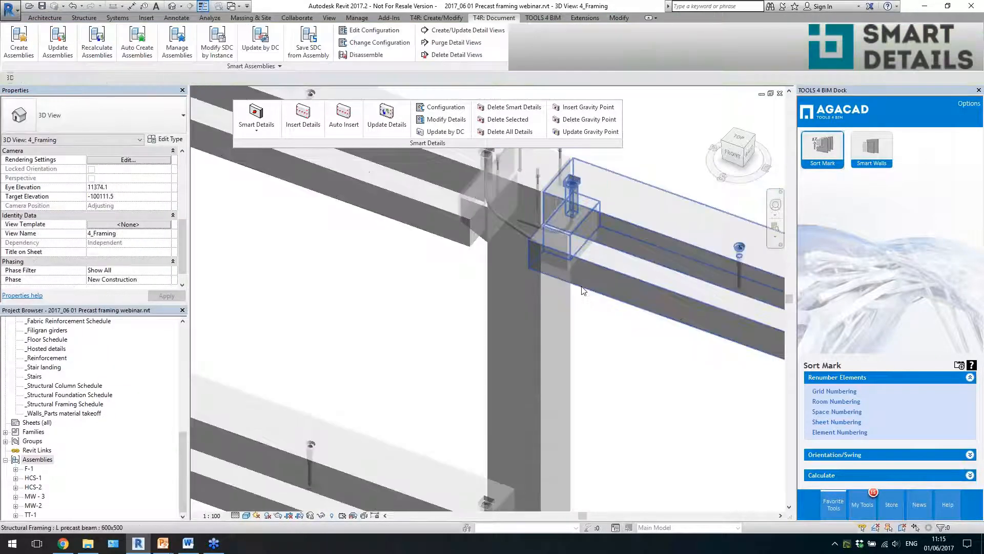
- Check the replaced corbel from the front and delete the connection bars projecting from the top of that rear-row column
{"action": "left_click", "coordinate": [567, 269]}
{"action": "middle_click_drag", "start_coordinate": [567, 269], "coordinate": [635, 273], "text": "shift"}
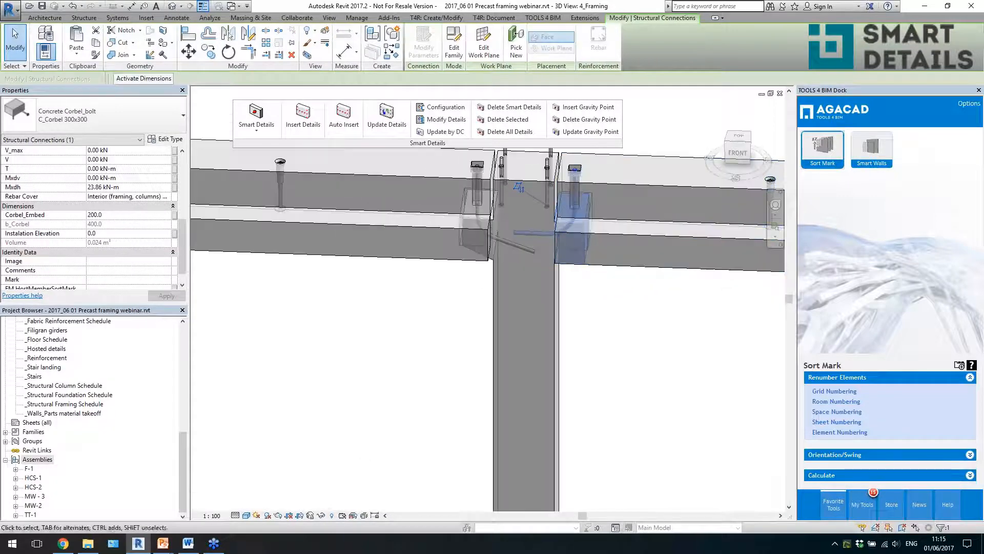
{"action": "scroll", "coordinate": [557, 270], "scroll_direction": "down", "scroll_amount": 1}
{"action": "left_click", "coordinate": [557, 271]}
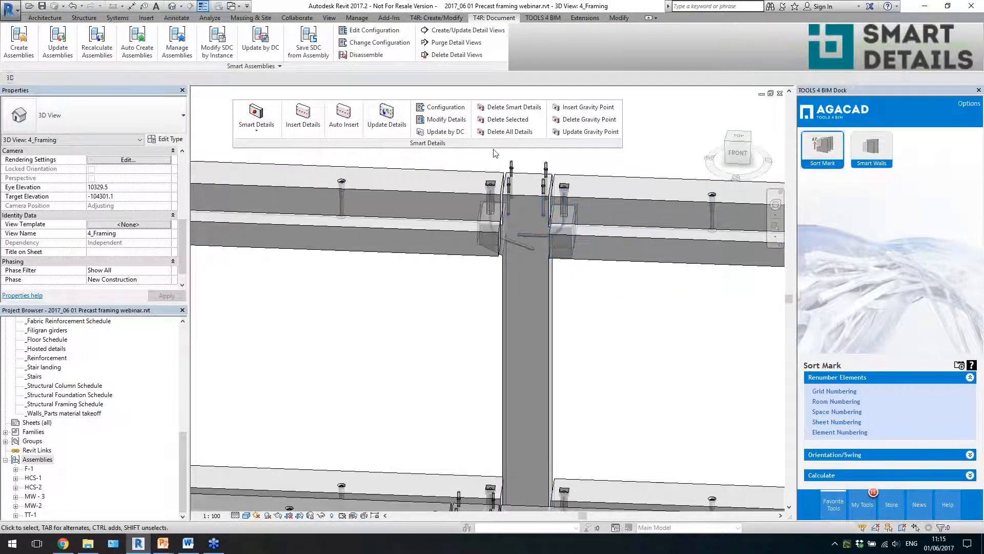
{"action": "left_click", "coordinate": [557, 176]}
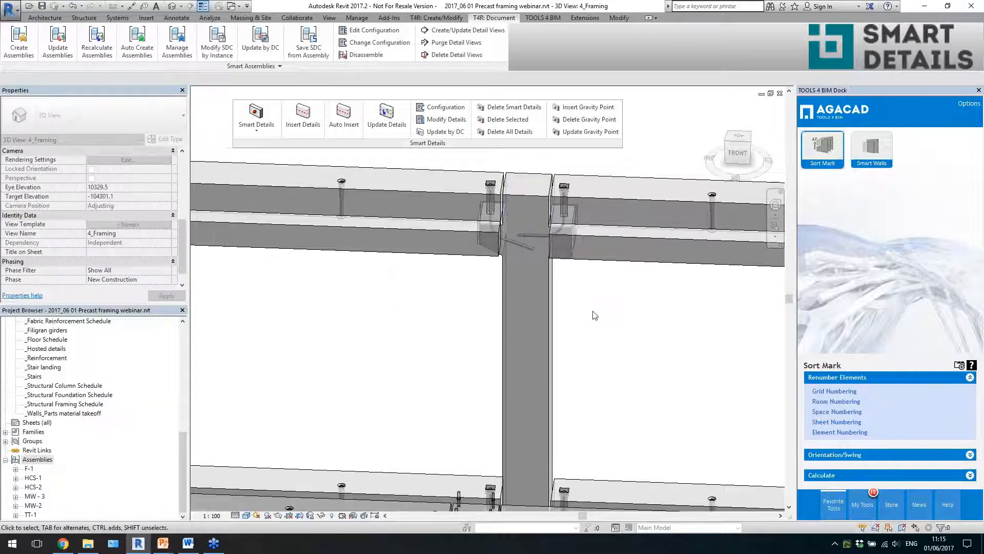
- Check the Smart Detail Configuration of the lower end beam at the front corner and inspect the lifting anchor in the beam above
{"action": "scroll", "coordinate": [522, 275], "scroll_direction": "down", "scroll_amount": 5}
{"action": "middle_click_drag", "start_coordinate": [558, 373], "coordinate": [533, 418], "text": "shift"}
{"action": "scroll", "coordinate": [549, 307], "scroll_direction": "down", "scroll_amount": 2}
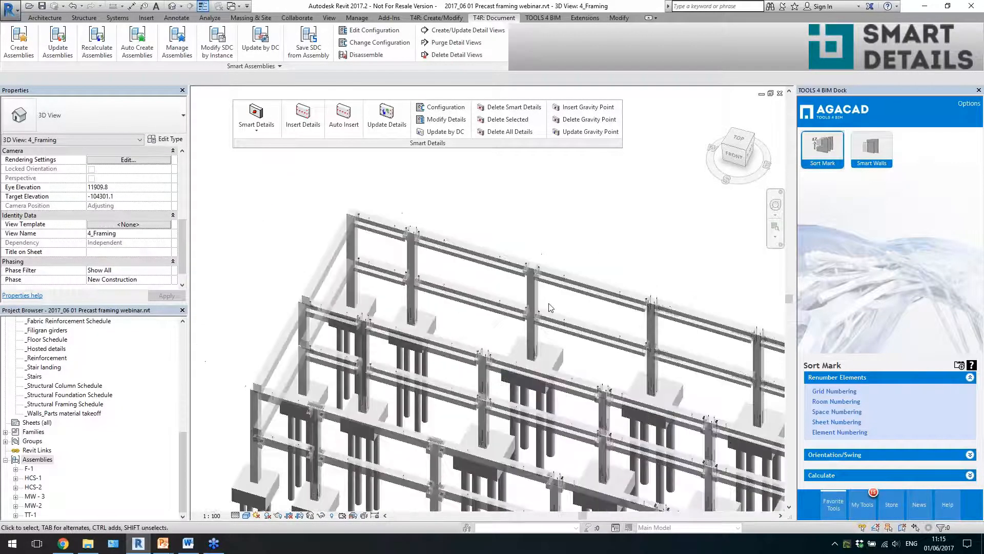
{"action": "middle_click_drag", "start_coordinate": [622, 379], "coordinate": [580, 191]}
{"action": "scroll", "coordinate": [540, 326], "scroll_direction": "up", "scroll_amount": 6}
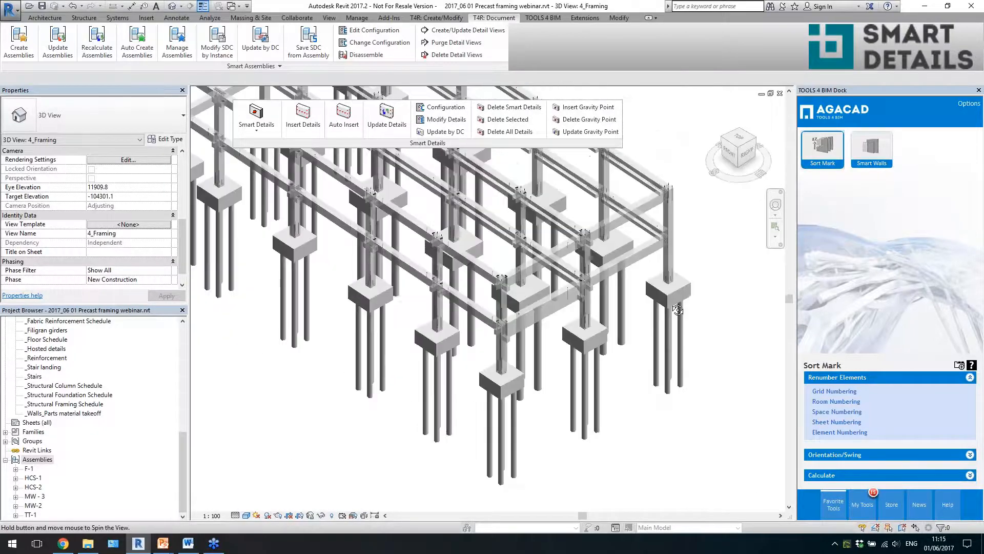
{"action": "left_click", "coordinate": [557, 311]}
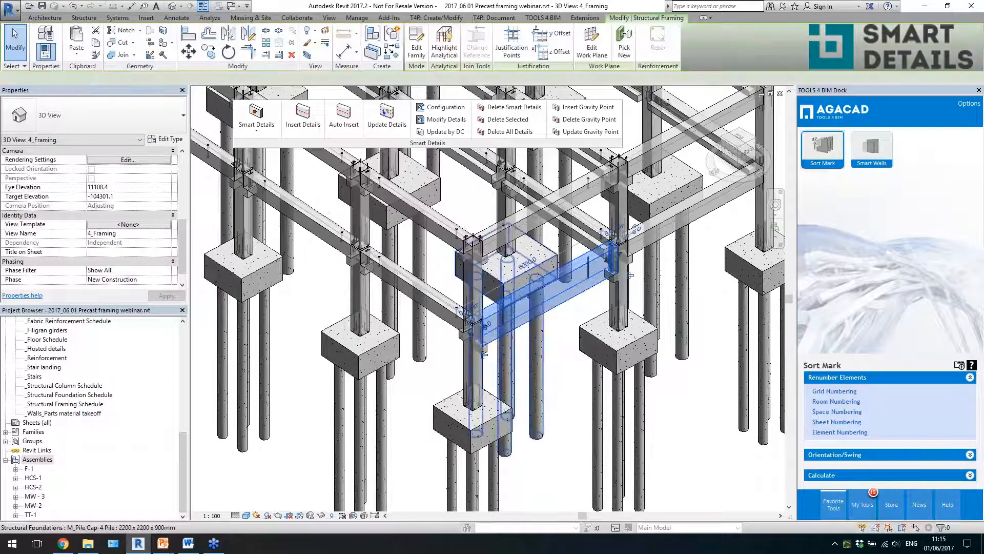
{"action": "scroll", "coordinate": [506, 226], "scroll_direction": "up", "scroll_amount": 4}
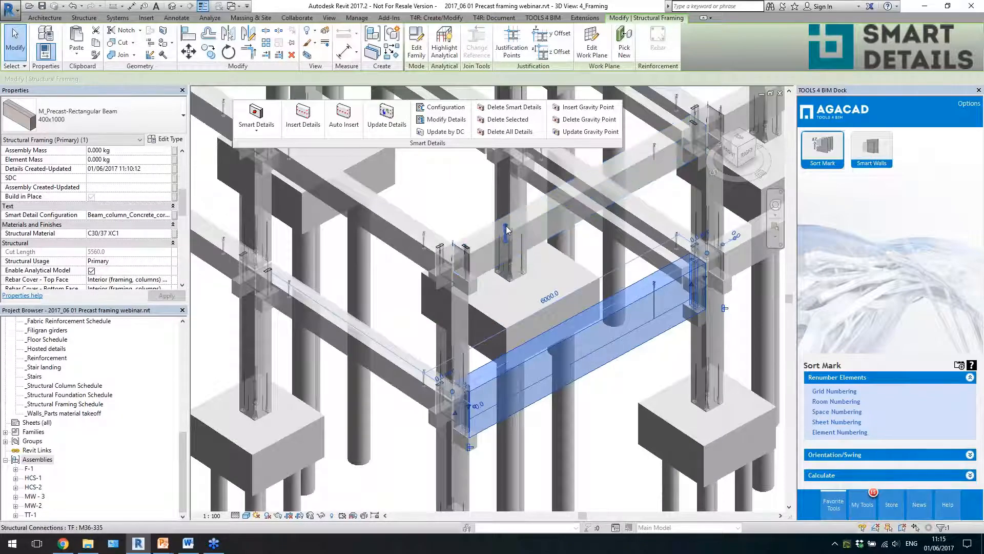
{"action": "left_click", "coordinate": [507, 226]}
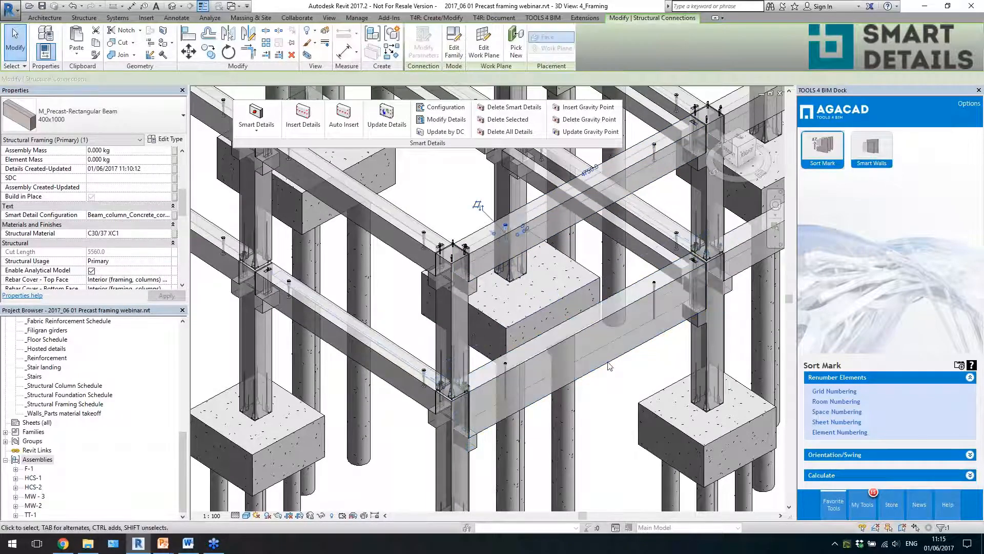
{"action": "scroll", "coordinate": [610, 366], "scroll_direction": "down", "scroll_amount": 4}
{"action": "middle_click_drag", "start_coordinate": [415, 336], "coordinate": [612, 377], "text": "shift"}
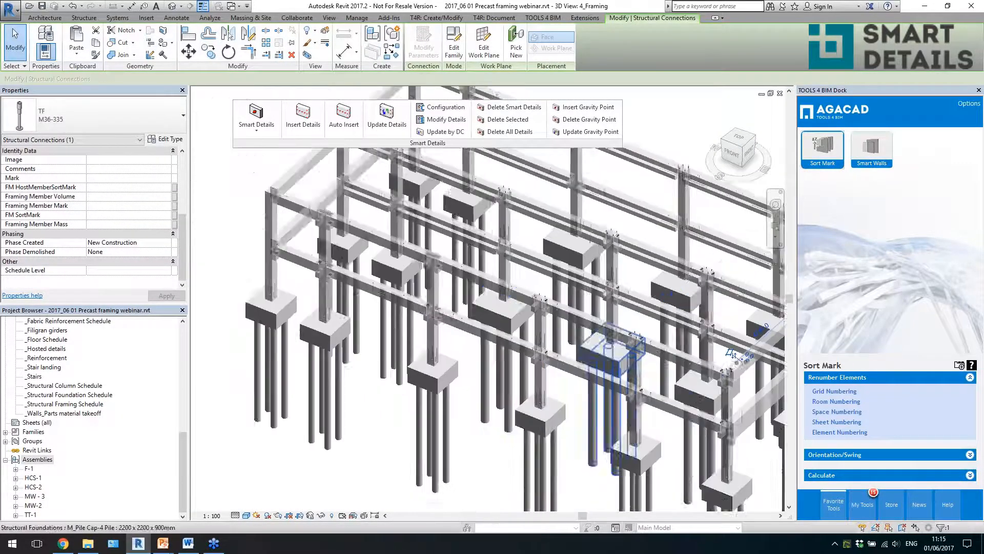
{"action": "key", "text": "Escape"}
- Inspect the flat plate connecting the two upper beams over the third front-row column from several angles
{"action": "scroll", "coordinate": [510, 254], "scroll_direction": "up", "scroll_amount": 6}
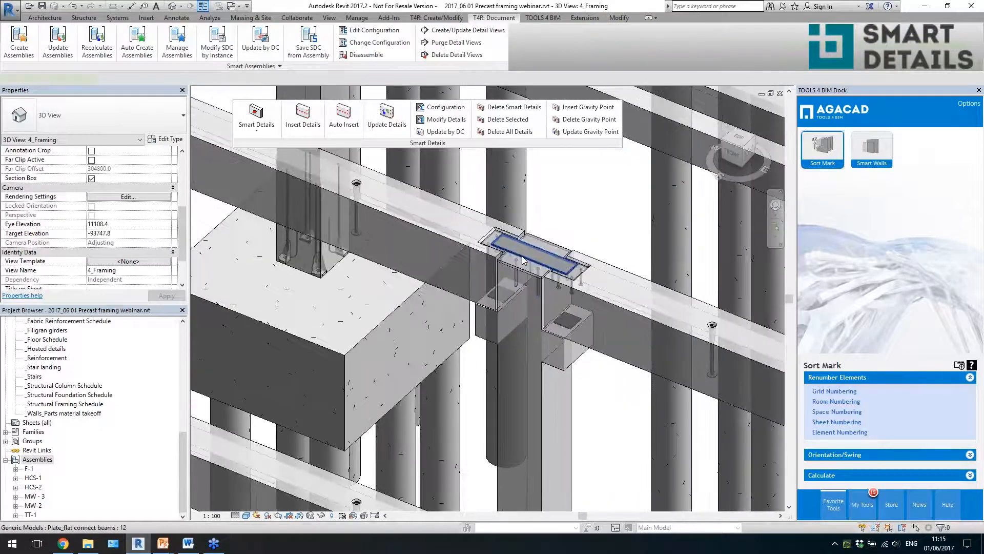
{"action": "left_click", "coordinate": [522, 256]}
{"action": "middle_click_drag", "start_coordinate": [453, 277], "coordinate": [492, 271], "text": "shift"}
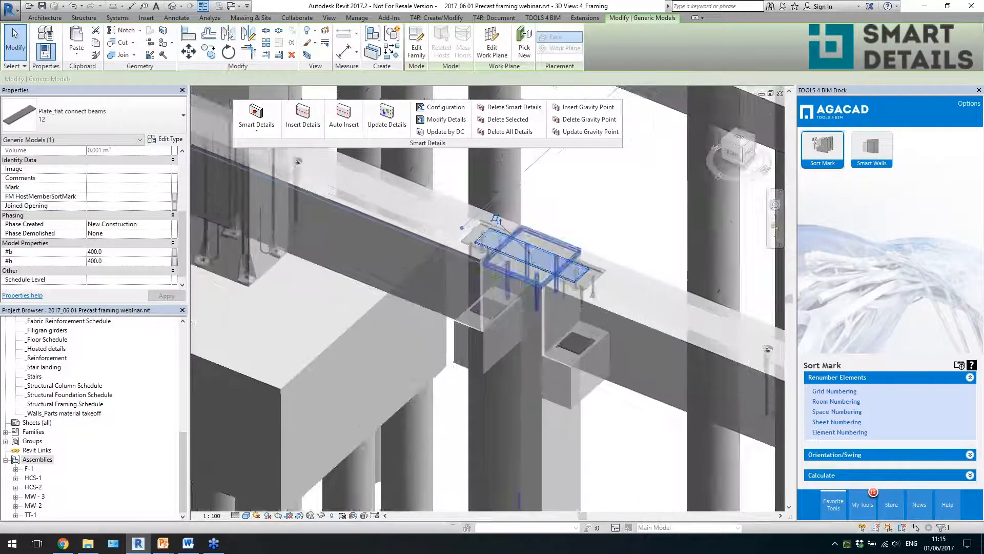
{"action": "middle_click_drag", "start_coordinate": [532, 315], "coordinate": [595, 335], "text": "shift"}
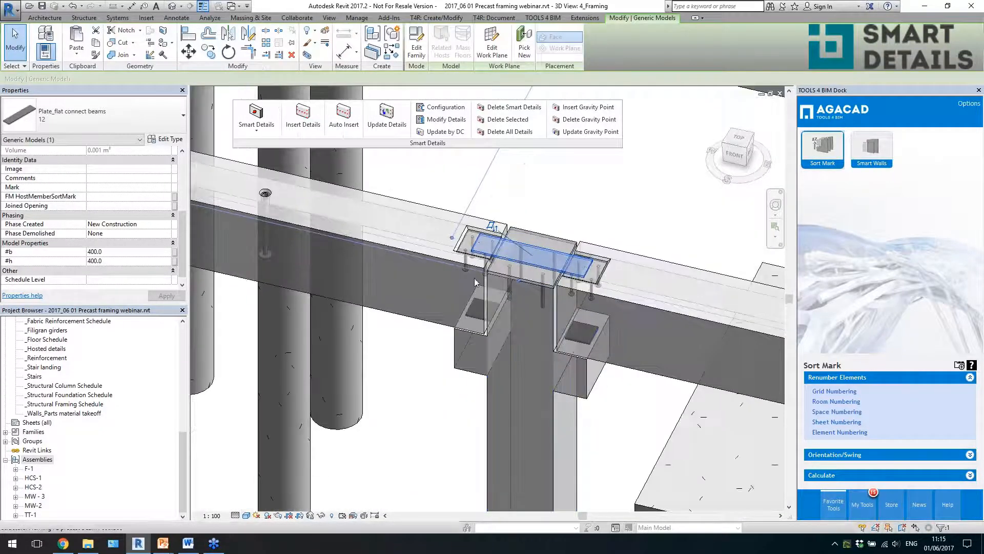
- Set the I_end dimension of the flat connecting plate over the third front-row column to 200
{"action": "scroll", "coordinate": [475, 281], "scroll_direction": "down", "scroll_amount": 5}
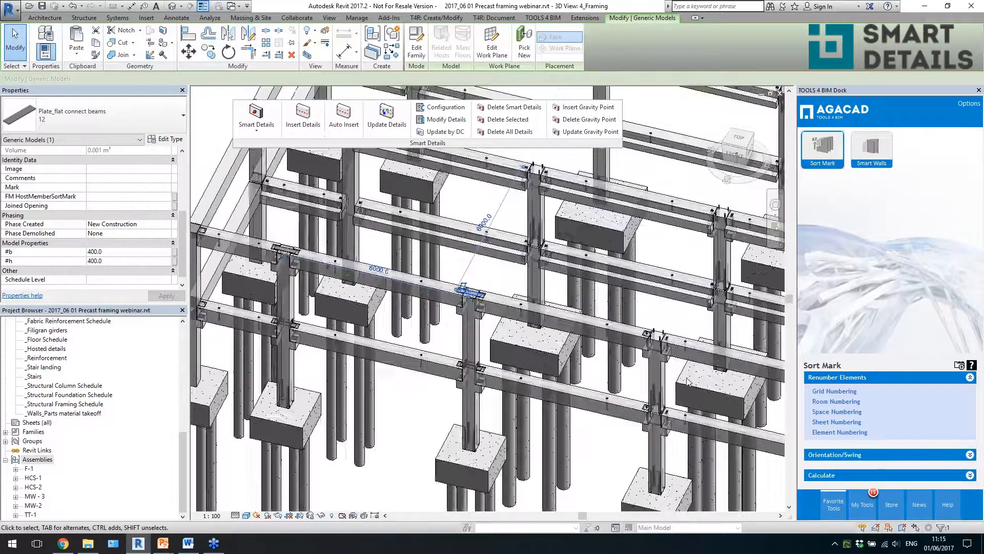
{"action": "middle_click_drag", "start_coordinate": [688, 382], "coordinate": [564, 277], "text": "shift"}
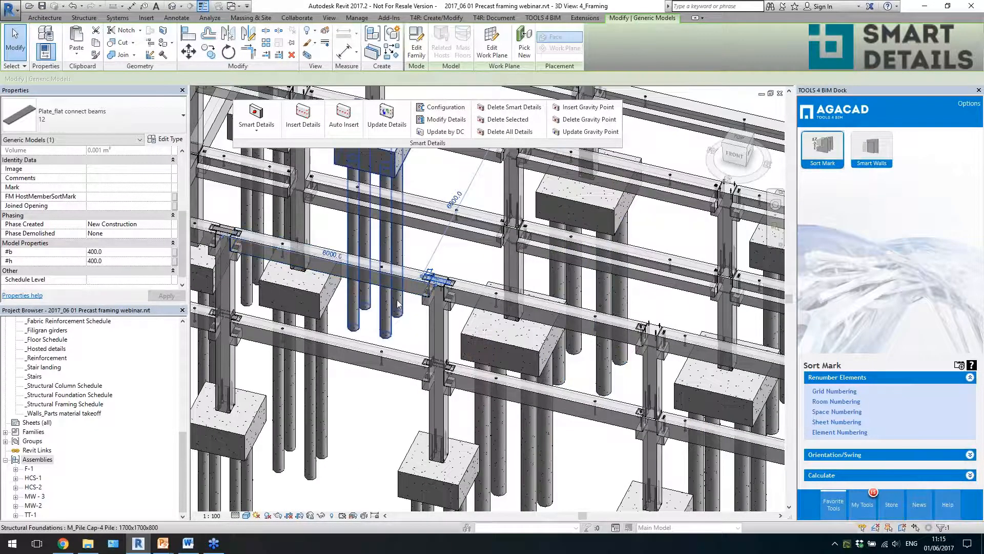
{"action": "scroll", "coordinate": [399, 285], "scroll_direction": "up", "scroll_amount": 4}
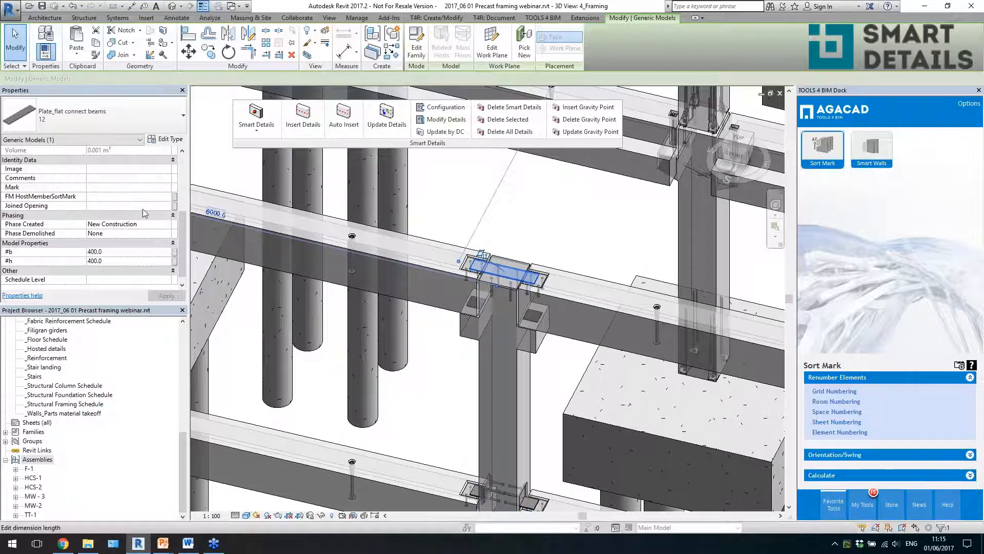
{"action": "scroll", "coordinate": [183, 226], "scroll_direction": "up", "scroll_amount": 2}
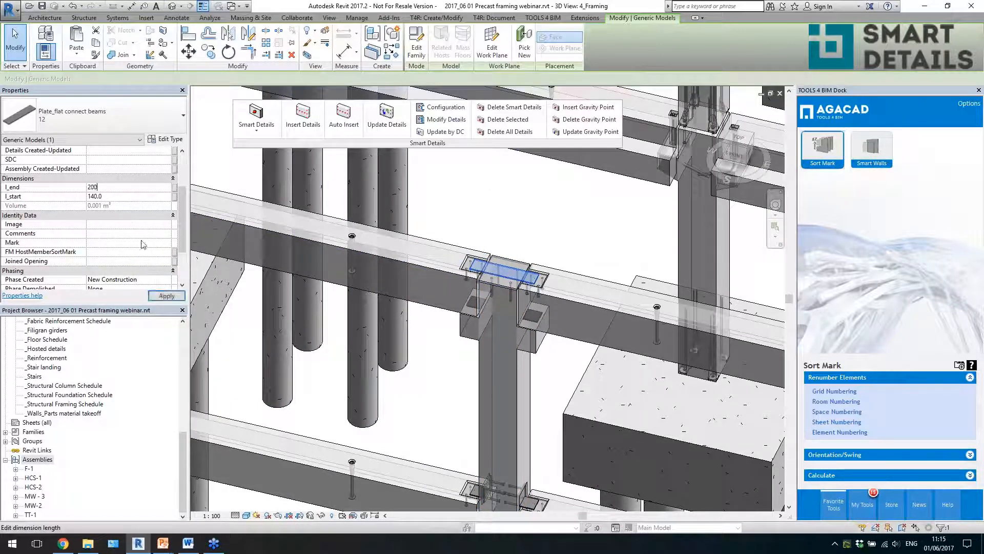
{"action": "scroll", "coordinate": [494, 274], "scroll_direction": "up", "scroll_amount": 3}
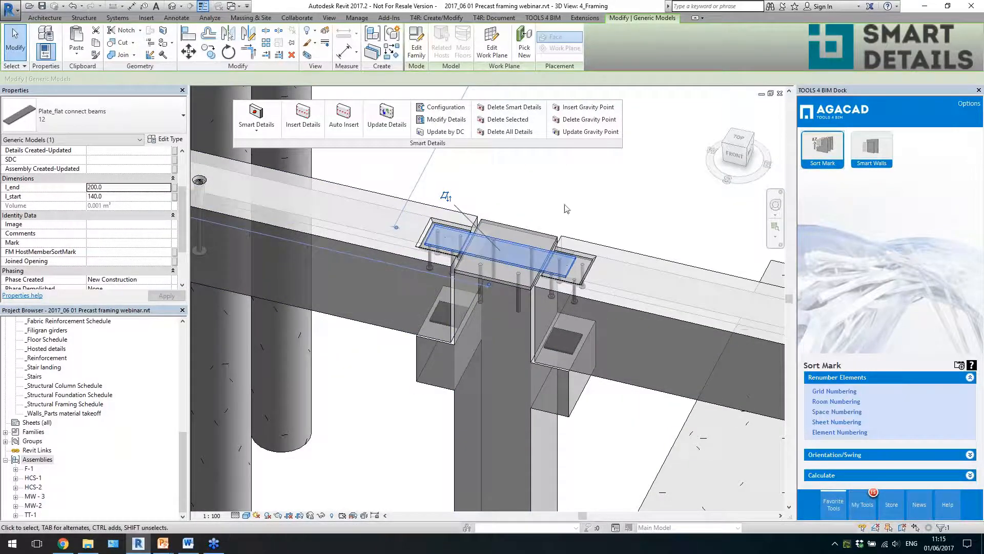
- Examine how far the modified connecting plate reaches into the beam recesses on both sides, and clear the selection
{"action": "key", "text": "Escape"}
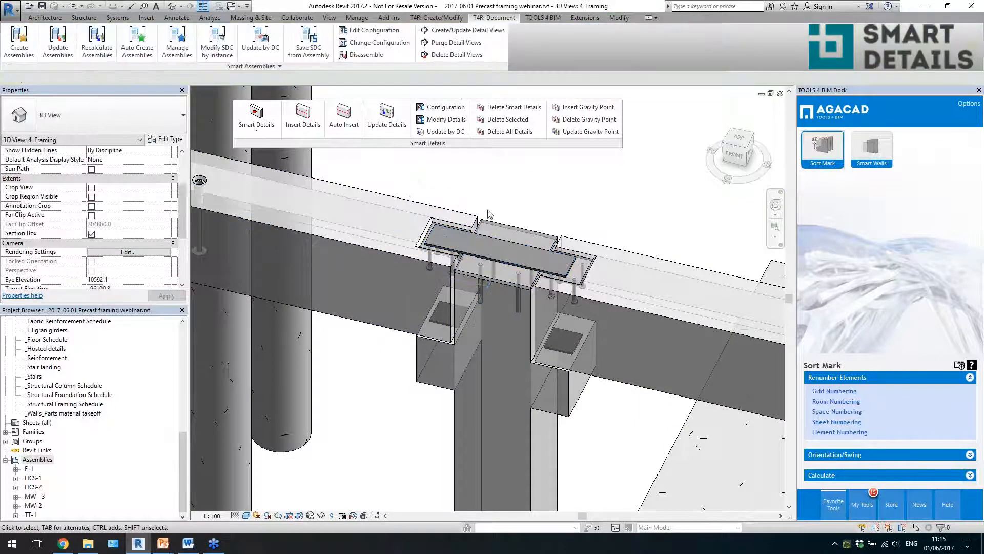
{"action": "scroll", "coordinate": [496, 241], "scroll_direction": "down", "scroll_amount": 2}
{"action": "left_click", "coordinate": [495, 241]}
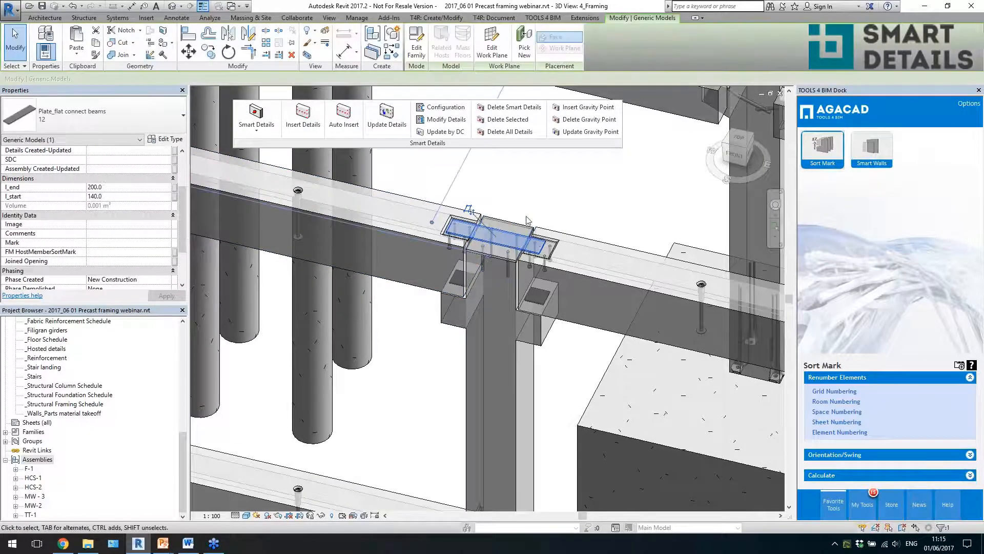
{"action": "mouse_move", "coordinate": [495, 241]}
{"action": "middle_mouse_down", "text": "shift"}
{"action": "mouse_move", "coordinate": [529, 236]}
{"action": "mouse_move", "coordinate": [512, 239]}
{"action": "middle_mouse_up", "text": "shift"}
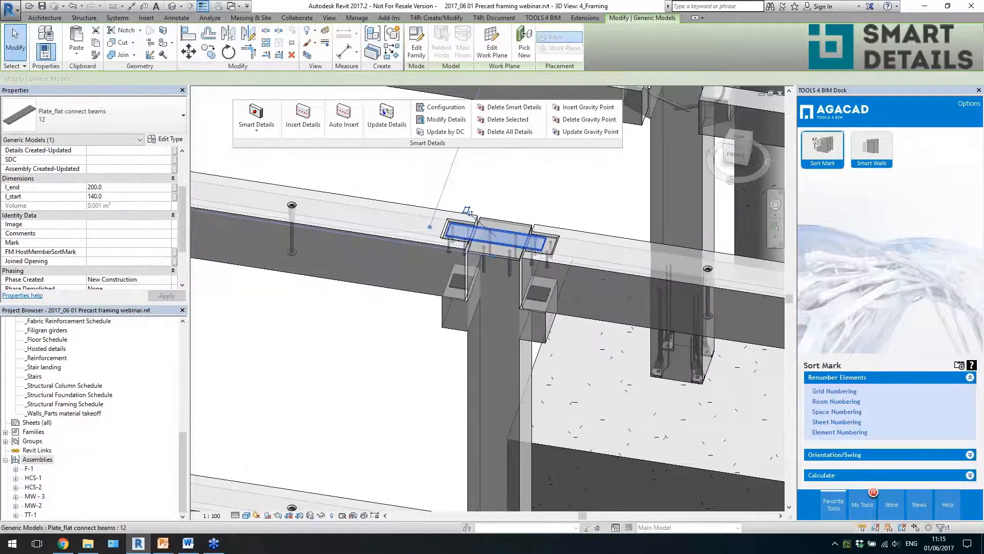
{"action": "key", "text": "Escape"}
- Look over the connections across the whole frame and around its front corner
{"action": "scroll", "coordinate": [507, 232], "scroll_direction": "down", "scroll_amount": 4}
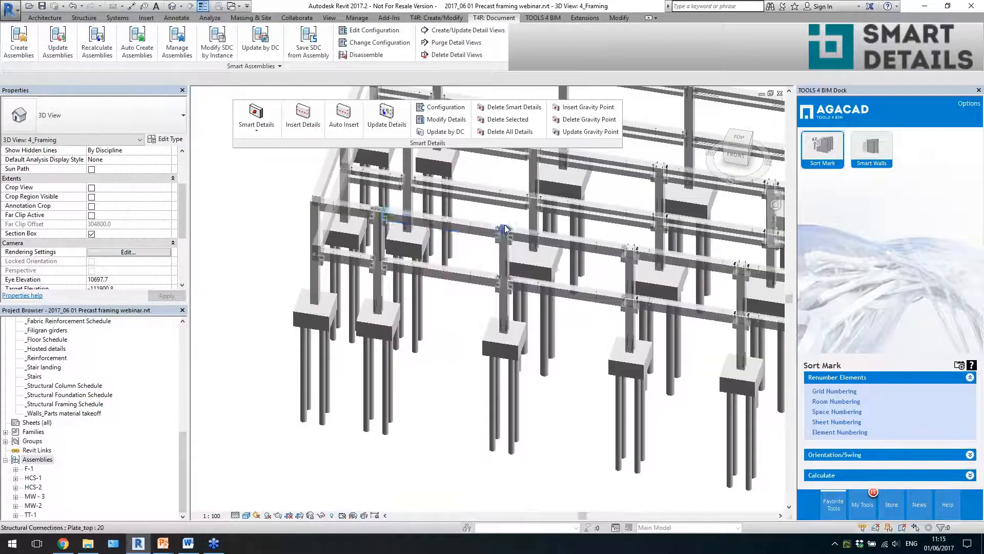
{"action": "scroll", "coordinate": [504, 229], "scroll_direction": "down", "scroll_amount": 3}
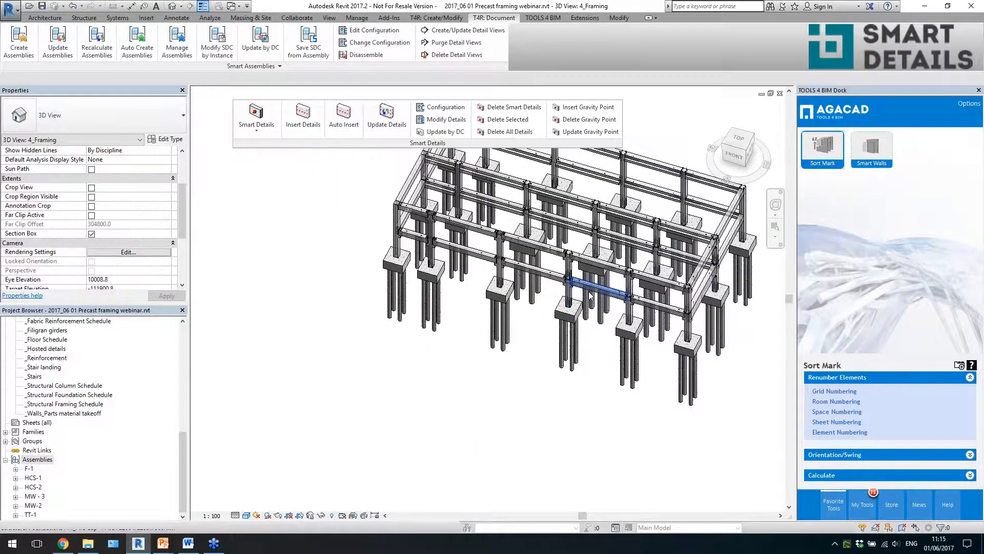
{"action": "middle_click_drag", "start_coordinate": [592, 300], "coordinate": [469, 330]}
{"action": "middle_click_drag", "start_coordinate": [585, 357], "coordinate": [579, 354], "text": "shift"}
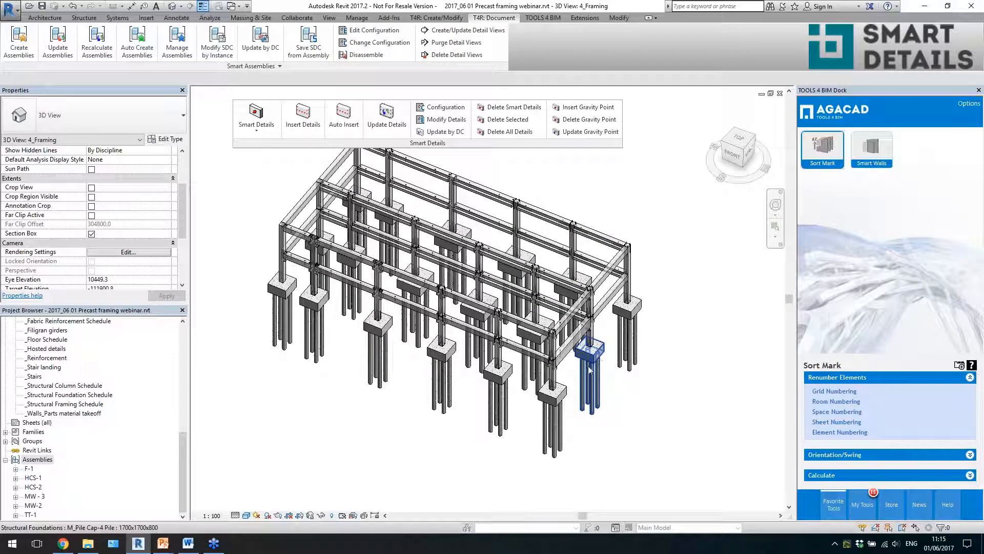
{"action": "scroll", "coordinate": [573, 373], "scroll_direction": "up", "scroll_amount": 3}
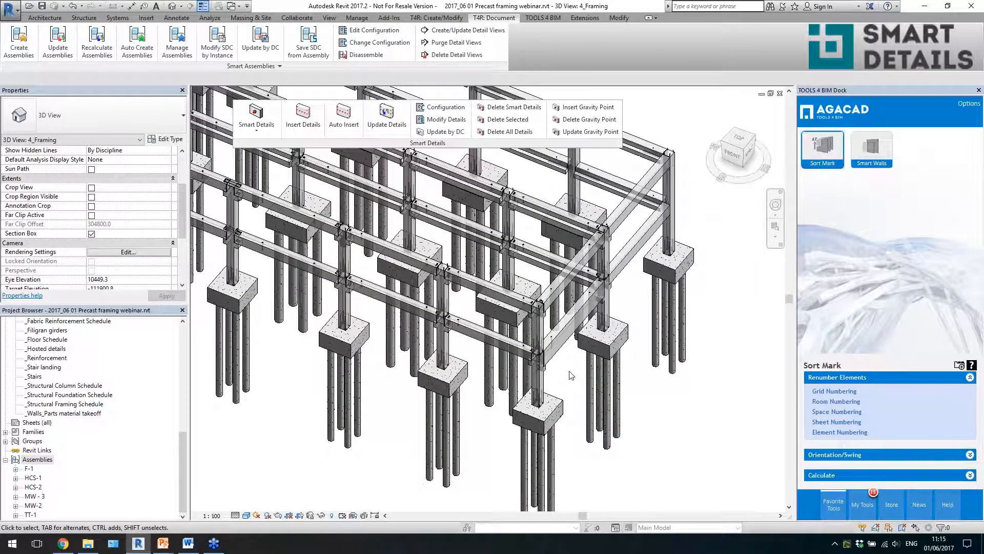
{"action": "scroll", "coordinate": [581, 414], "scroll_direction": "up", "scroll_amount": 5}
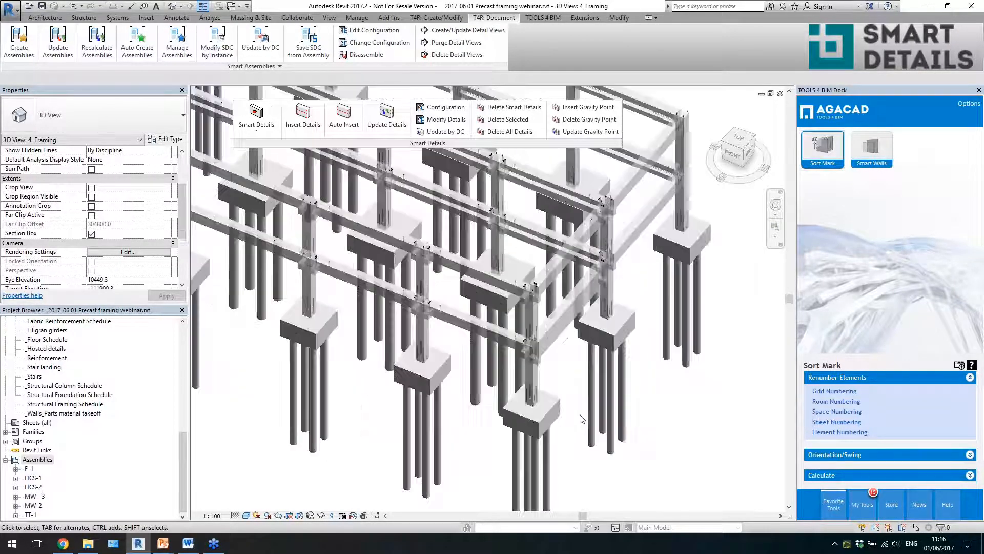
{"action": "scroll", "coordinate": [582, 412], "scroll_direction": "down", "scroll_amount": 6}
{"action": "middle_click_drag", "start_coordinate": [492, 391], "coordinate": [602, 395]}
{"action": "left_click", "coordinate": [588, 388]}
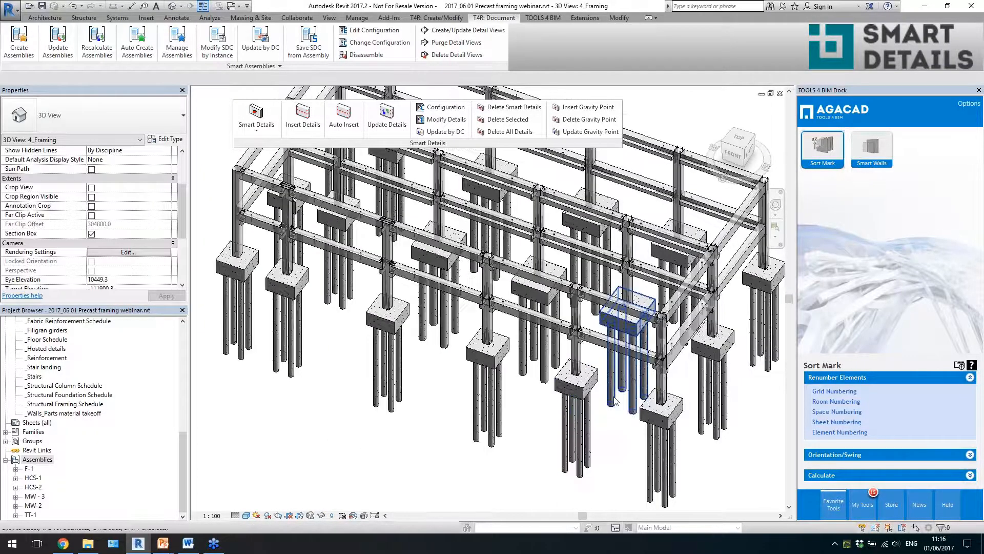
- Review the By Gravity Point layout settings of a front-row beam's M36-335 lifting anchor in Modify Details, close without updating, and clear the selection
{"action": "scroll", "coordinate": [527, 307], "scroll_direction": "up", "scroll_amount": 5}
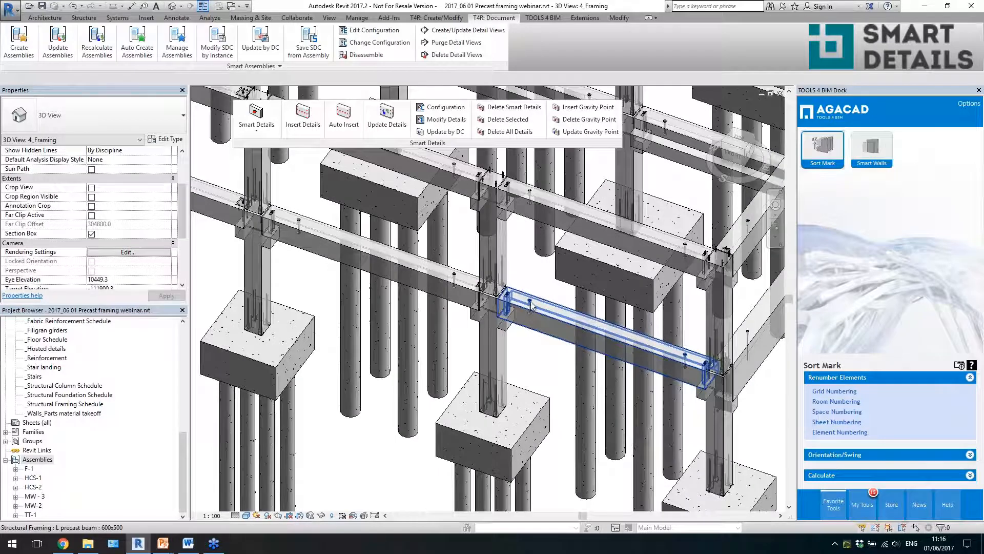
{"action": "left_click", "coordinate": [502, 307]}
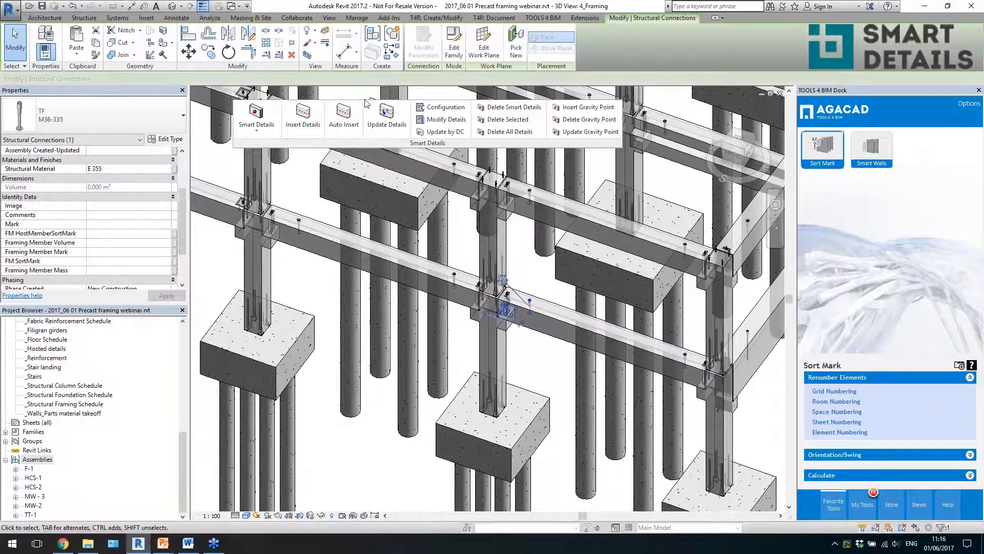
{"action": "left_click", "coordinate": [434, 123]}
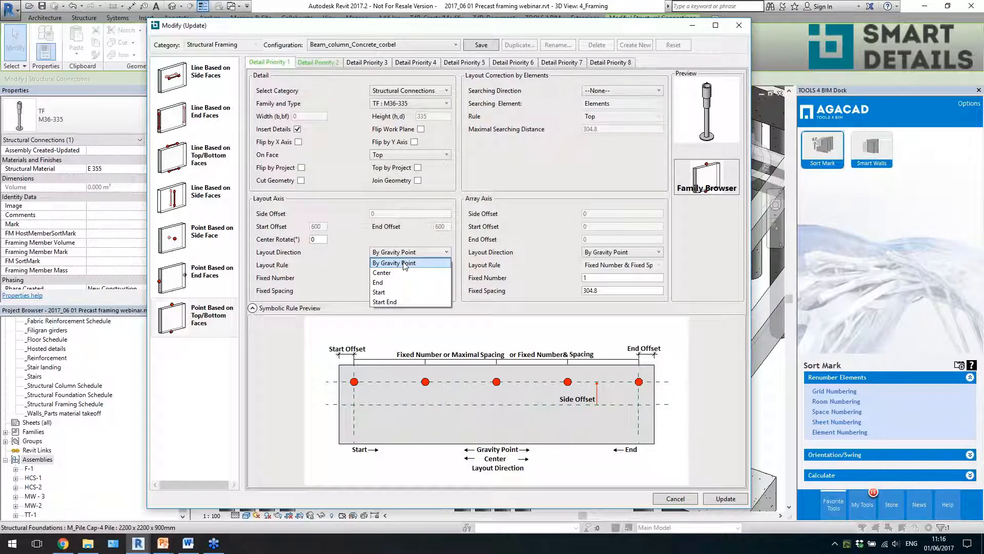
{"action": "left_click", "coordinate": [404, 263]}
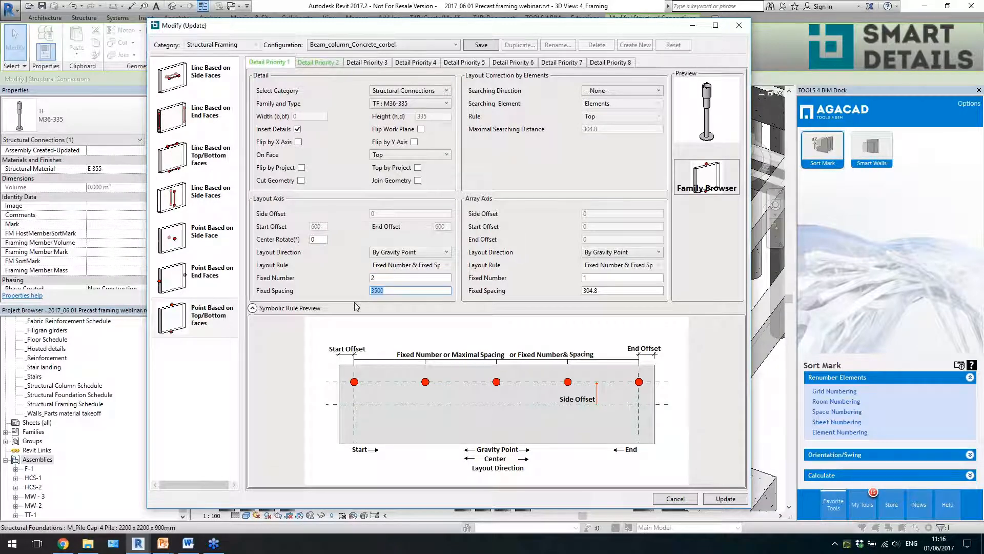
{"action": "left_click", "coordinate": [734, 30]}
{"action": "left_click", "coordinate": [542, 391]}
- Check the layout settings of the Lift anchors_ratio detail on the short end-bay beam in Modify Details and close without updating
{"action": "scroll", "coordinate": [542, 391], "scroll_direction": "down", "scroll_amount": 4}
{"action": "middle_click_drag", "start_coordinate": [404, 346], "coordinate": [547, 361]}
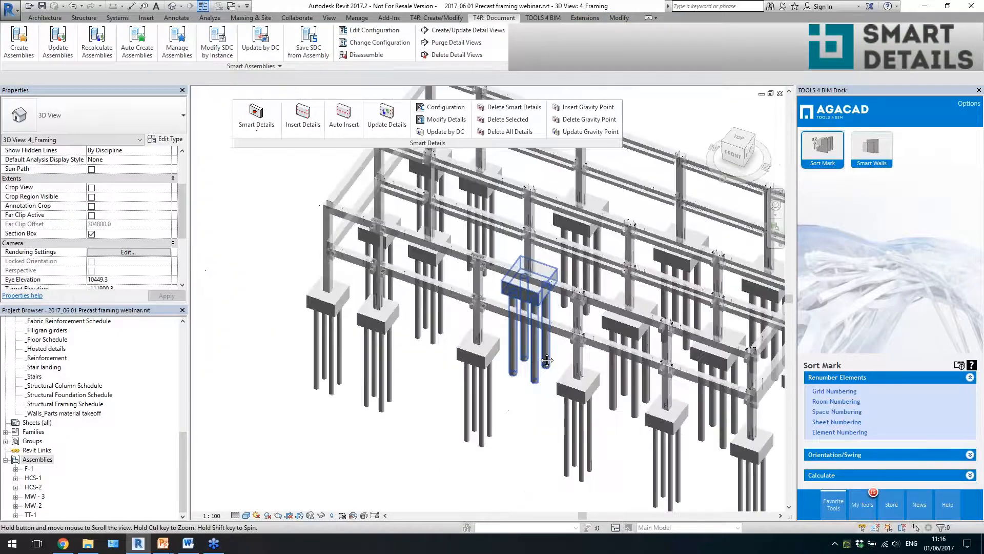
{"action": "scroll", "coordinate": [380, 303], "scroll_direction": "up", "scroll_amount": 5}
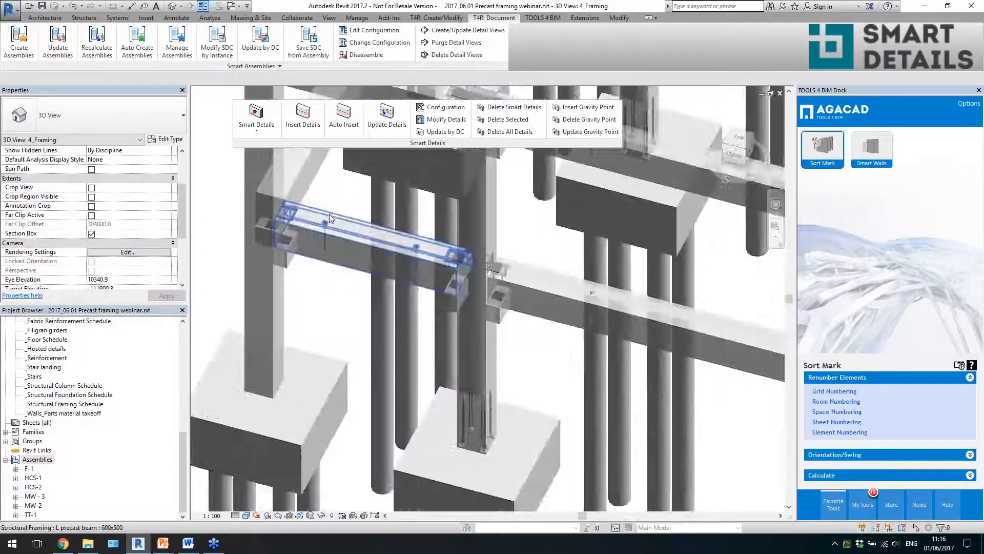
{"action": "scroll", "coordinate": [329, 213], "scroll_direction": "up", "scroll_amount": 3}
{"action": "left_click", "coordinate": [338, 223]}
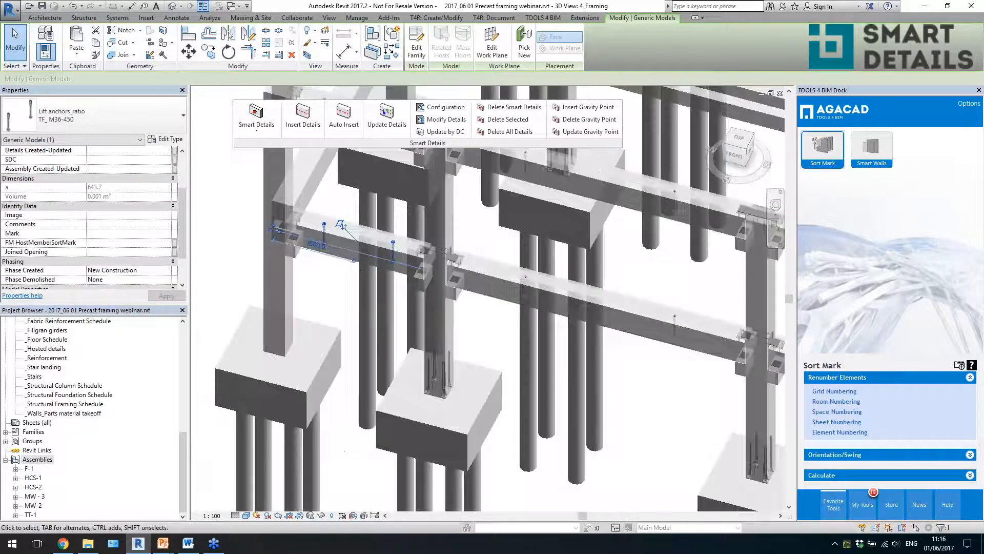
{"action": "mouse_move", "coordinate": [350, 252]}
{"action": "middle_mouse_down", "text": "shift"}
{"action": "mouse_move", "coordinate": [352, 268]}
{"action": "mouse_move", "coordinate": [348, 258]}
{"action": "middle_mouse_up", "text": "shift"}
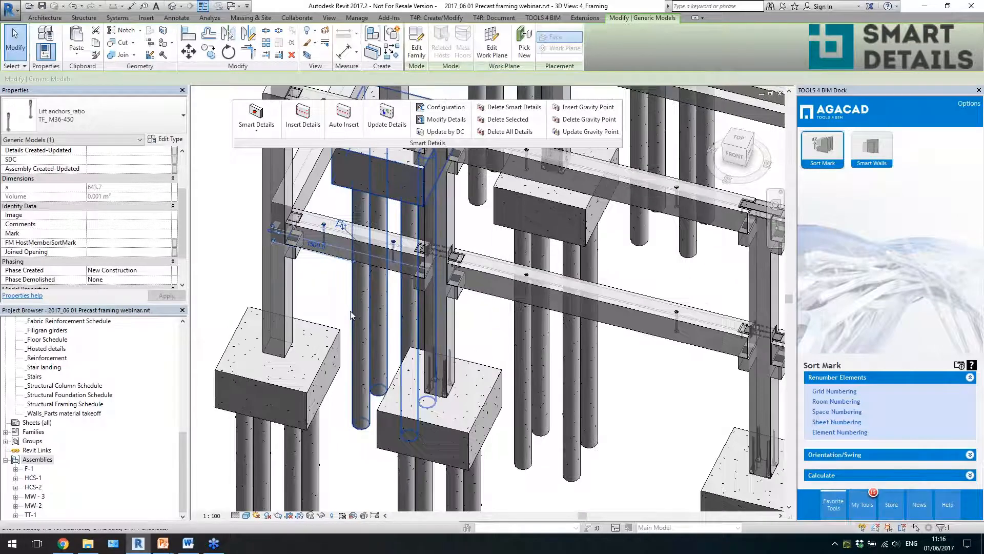
{"action": "scroll", "coordinate": [365, 186], "scroll_direction": "up", "scroll_amount": 3}
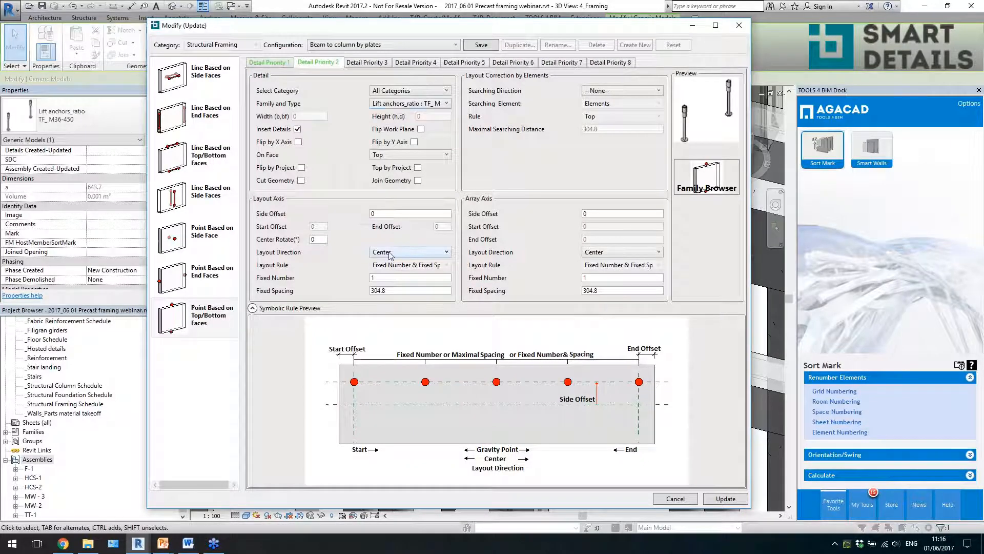
{"action": "left_click", "coordinate": [739, 25]}
- Clear the lifting anchor selection and select the short L precast beam in the end bay that hosts the anchors
{"action": "scroll", "coordinate": [405, 278], "scroll_direction": "down", "scroll_amount": 3}
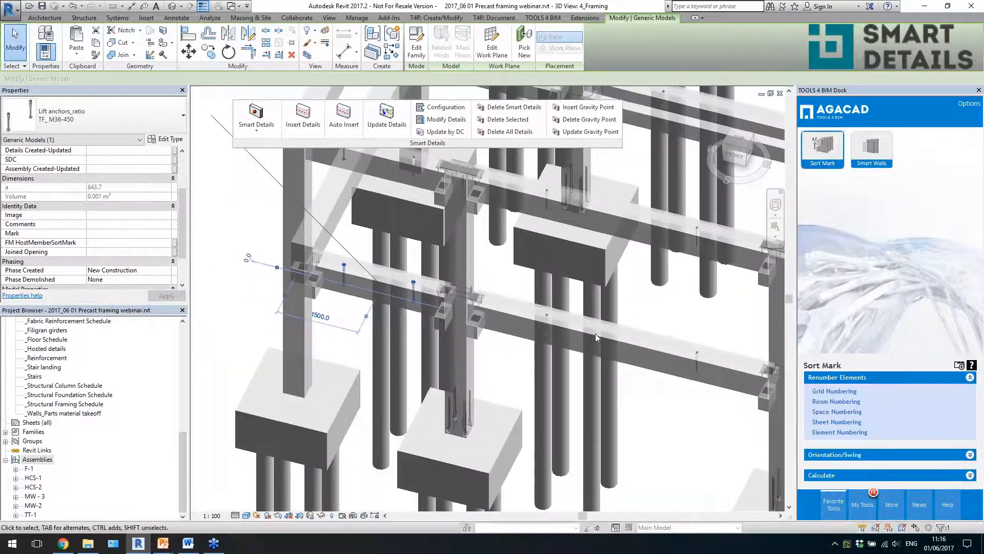
{"action": "scroll", "coordinate": [482, 304], "scroll_direction": "down", "scroll_amount": 1}
{"action": "scroll", "coordinate": [614, 337], "scroll_direction": "up", "scroll_amount": 1}
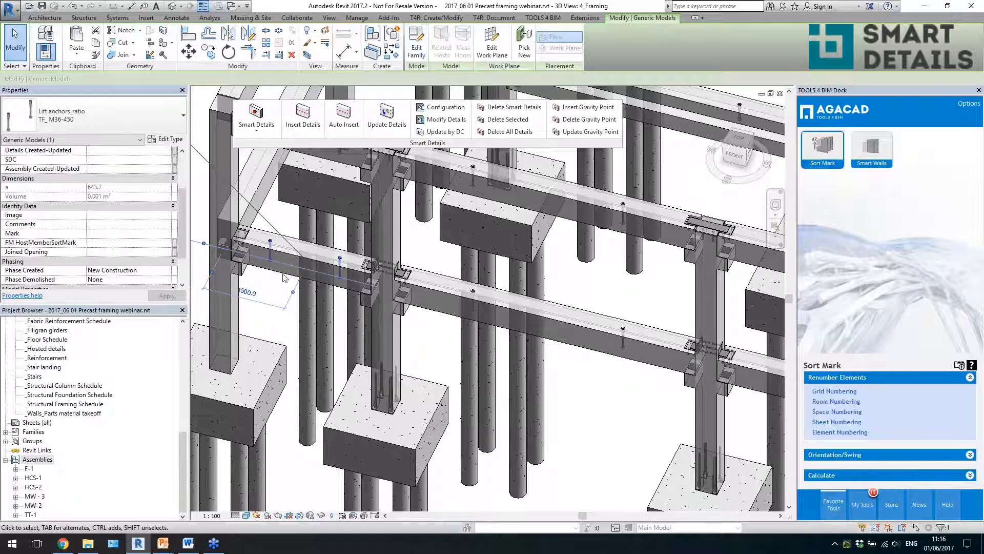
{"action": "key", "text": "Escape"}
{"action": "left_click", "coordinate": [373, 285]}
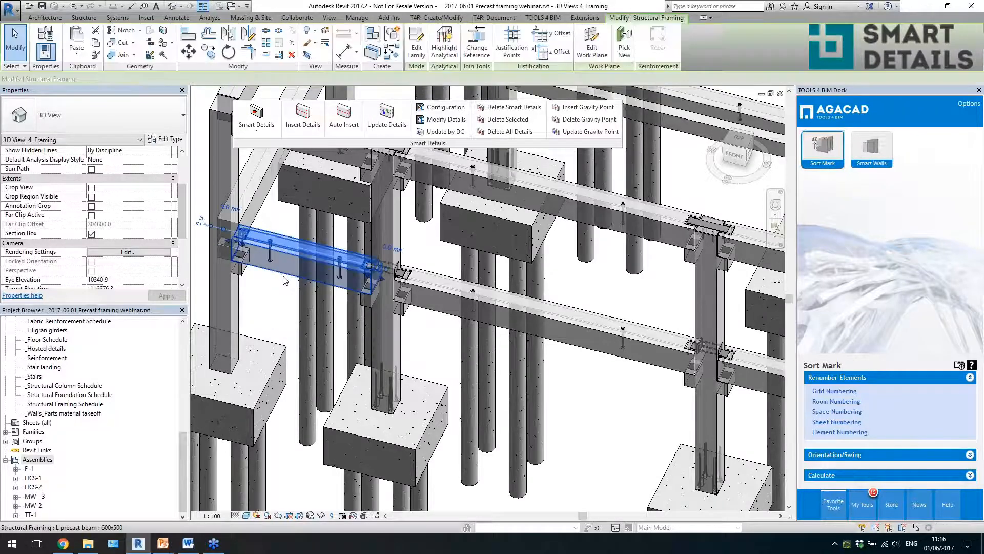
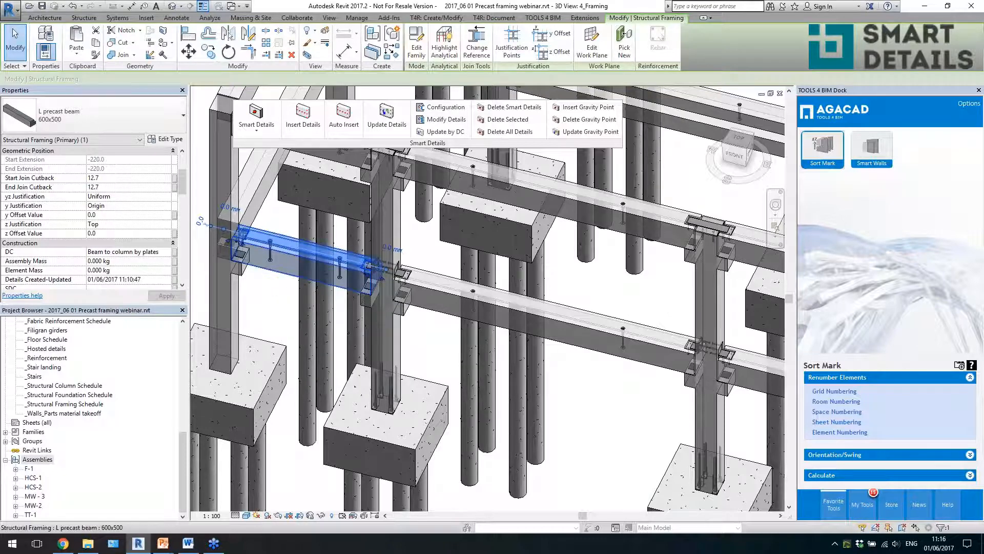
- Check the selected short beam's Cut Length property and open its Lift anchors_ratio family in the Ref. Level plan
{"action": "left_click_drag", "start_coordinate": [184, 179], "coordinate": [188, 208]}
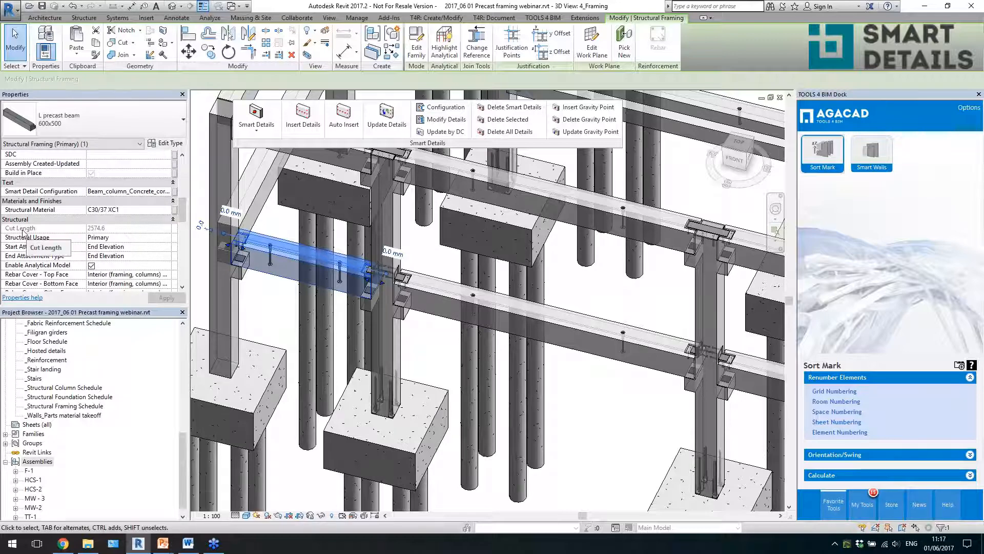
{"action": "left_click", "coordinate": [271, 255]}
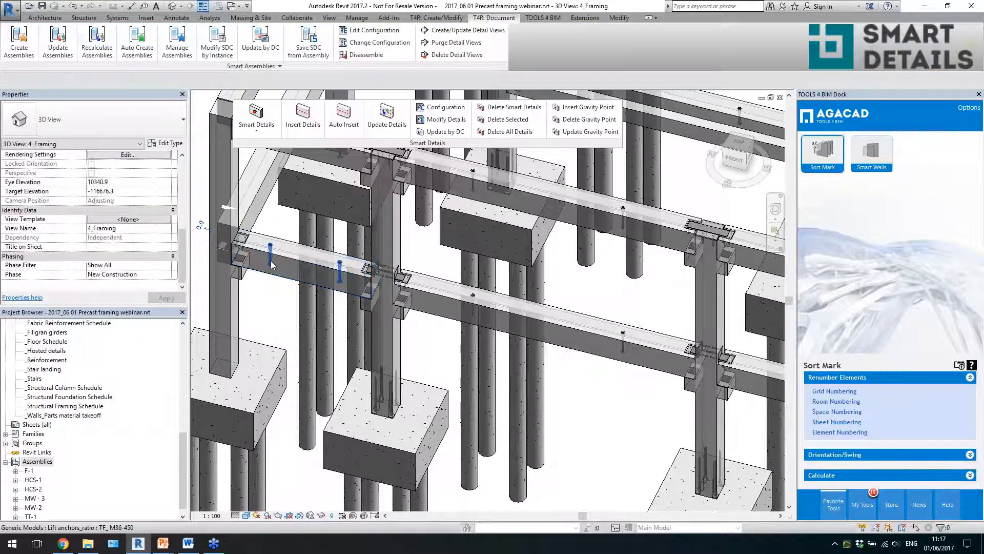
{"action": "left_click", "coordinate": [416, 47]}
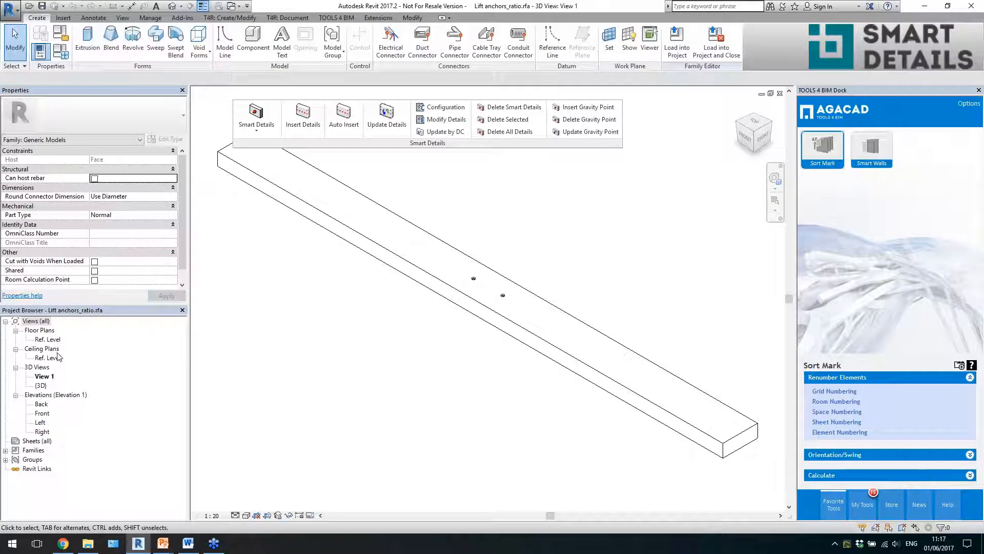
{"action": "double_click", "coordinate": [48, 338]}
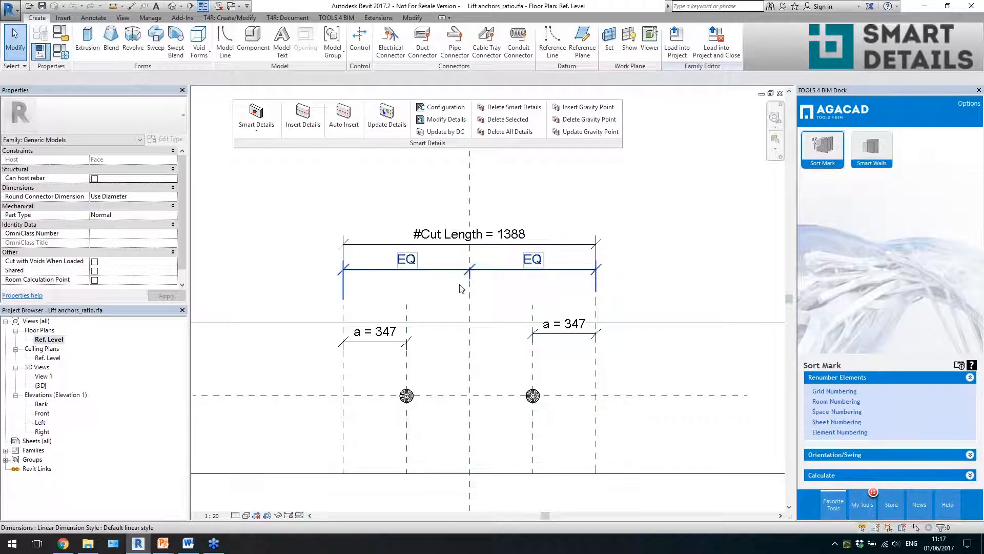
- Inspect the #Cut Length dimension, try to move its left end reference plane outward, and cancel the change
{"action": "scroll", "coordinate": [352, 241], "scroll_direction": "down", "scroll_amount": 2}
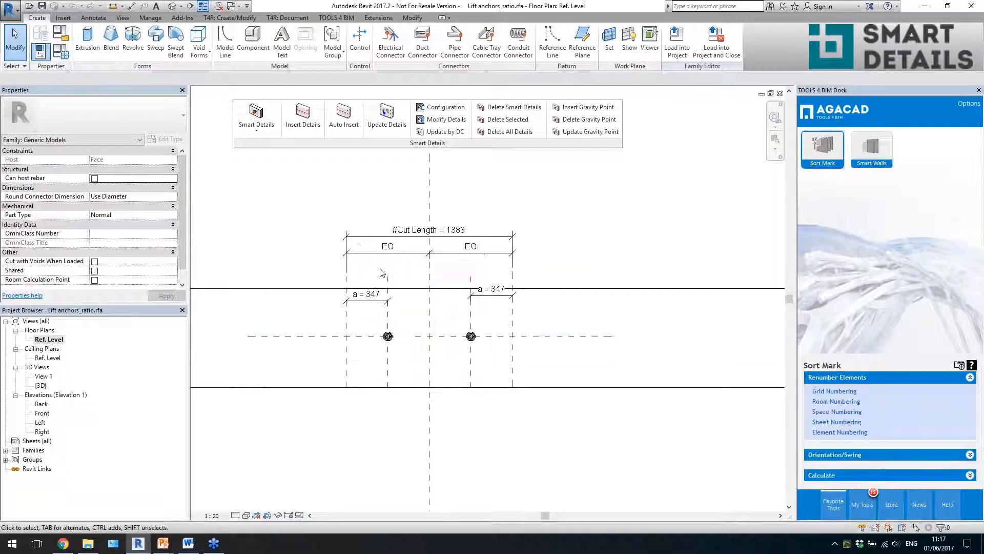
{"action": "left_click", "coordinate": [355, 241]}
{"action": "scroll", "coordinate": [405, 281], "scroll_direction": "up", "scroll_amount": 1}
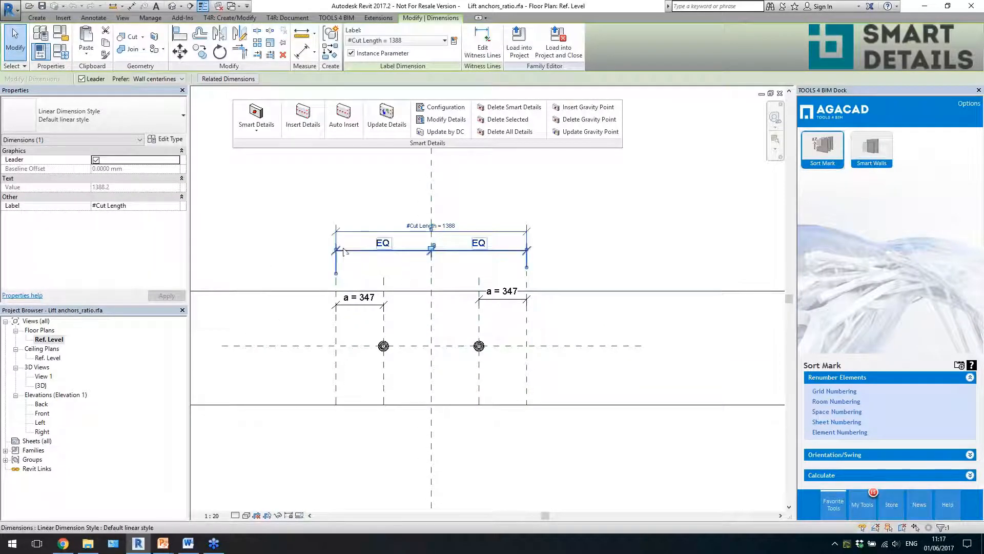
{"action": "left_click", "coordinate": [288, 237]}
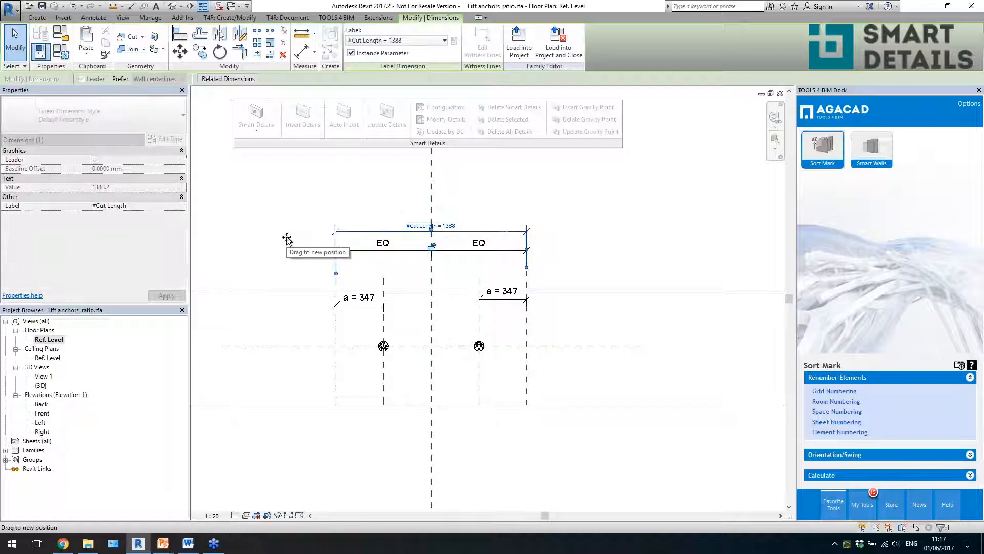
{"action": "left_click_drag", "start_coordinate": [337, 315], "coordinate": [249, 339]}
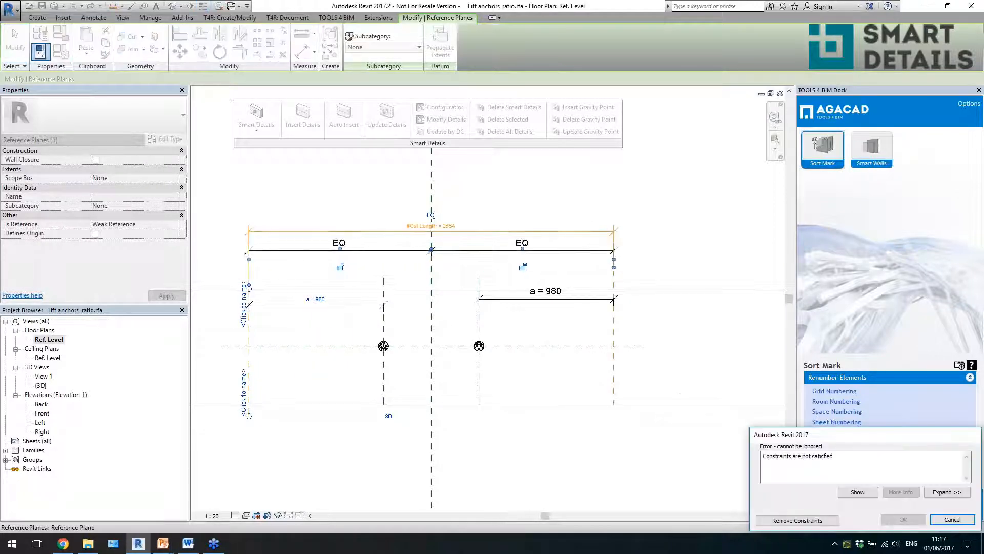
{"action": "left_click", "coordinate": [943, 520]}
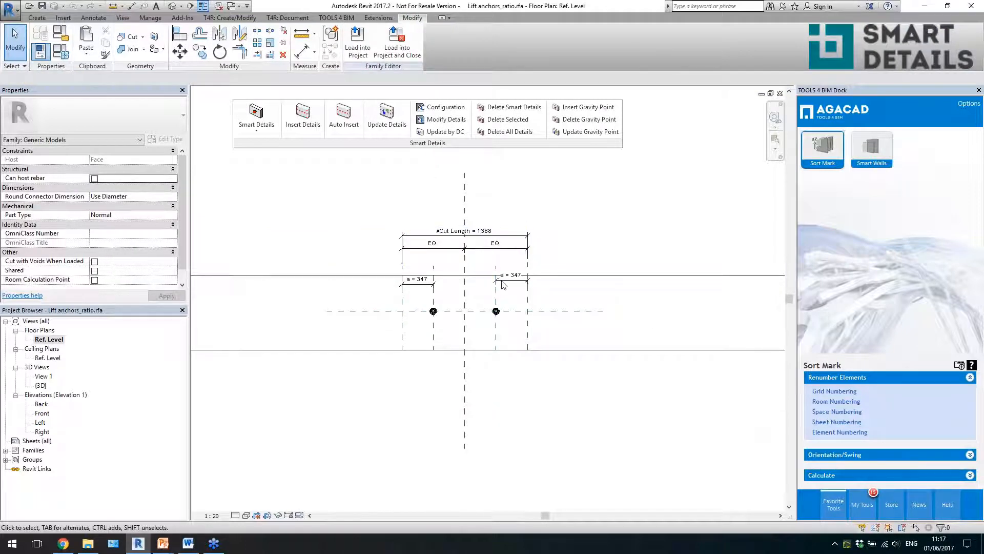
- Check the formula of the anchor offset parameter a in Family Types and close the dialog without changes
{"action": "scroll", "coordinate": [508, 313], "scroll_direction": "up", "scroll_amount": 4}
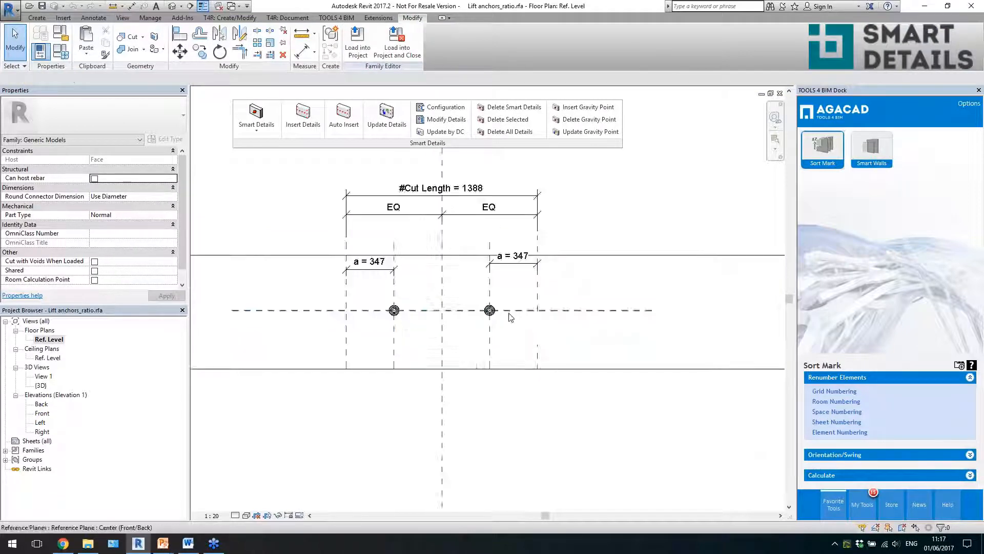
{"action": "left_click", "coordinate": [304, 237]}
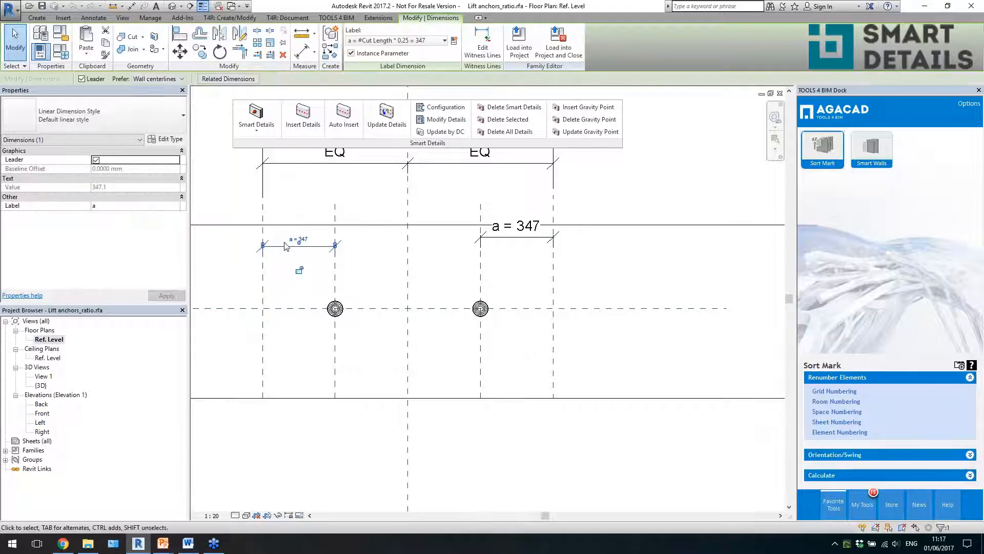
{"action": "left_click", "coordinate": [65, 58]}
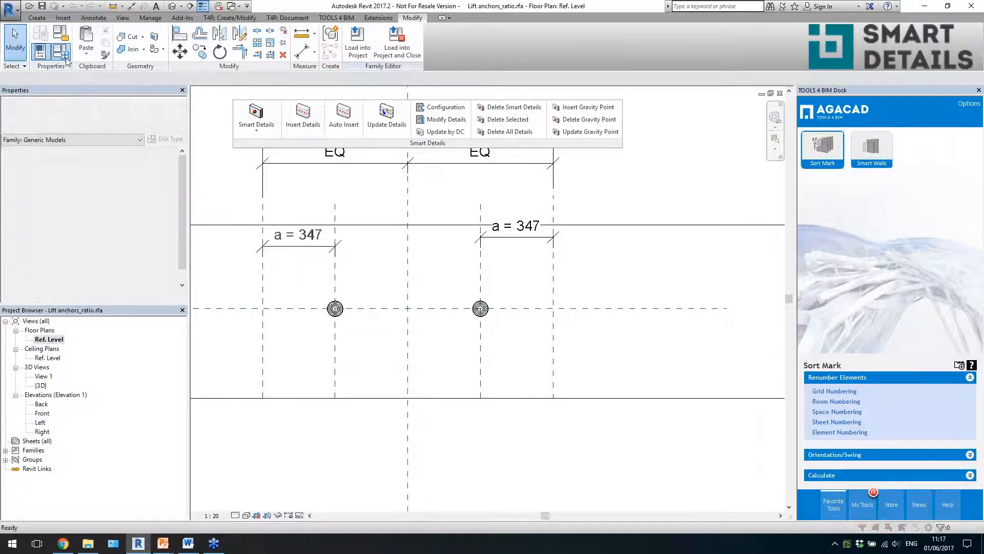
{"action": "left_click", "coordinate": [809, 210]}
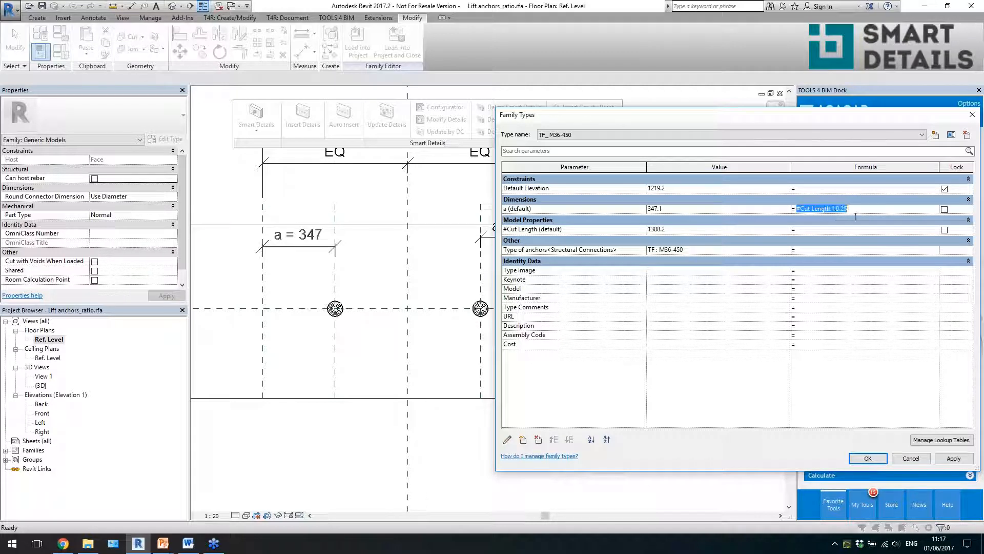
{"action": "left_click_drag", "start_coordinate": [804, 119], "coordinate": [709, 107]}
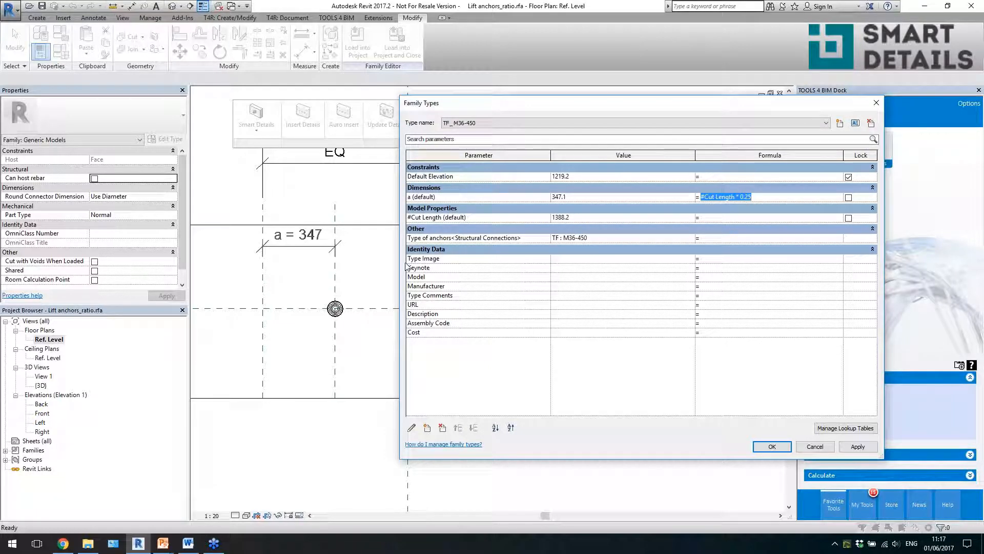
{"action": "left_click", "coordinate": [876, 103]}
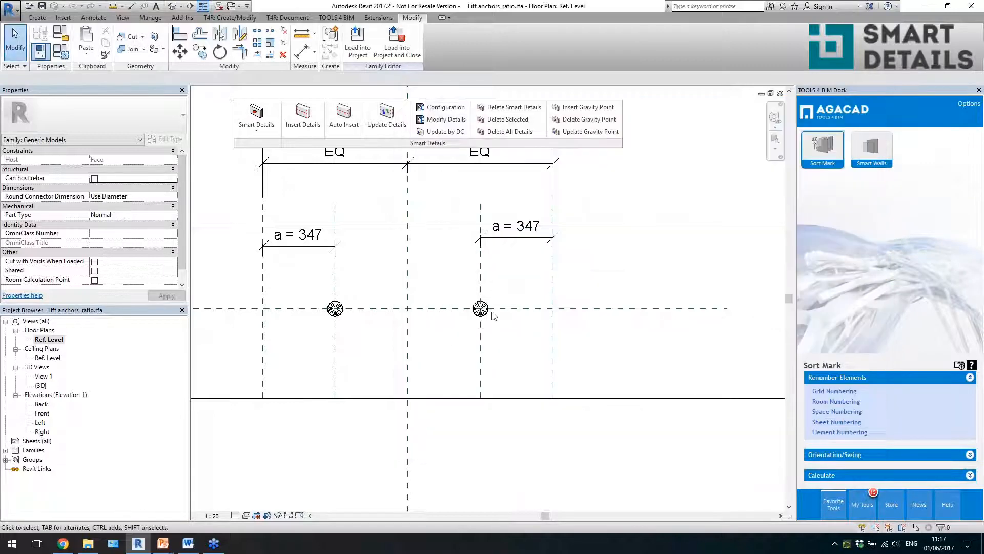
- Close the anchor family and check the #Cut Length property of the lifting anchors on the short end-bay beam
{"action": "scroll", "coordinate": [487, 312], "scroll_direction": "down", "scroll_amount": 3}
{"action": "left_click", "coordinate": [779, 94]}
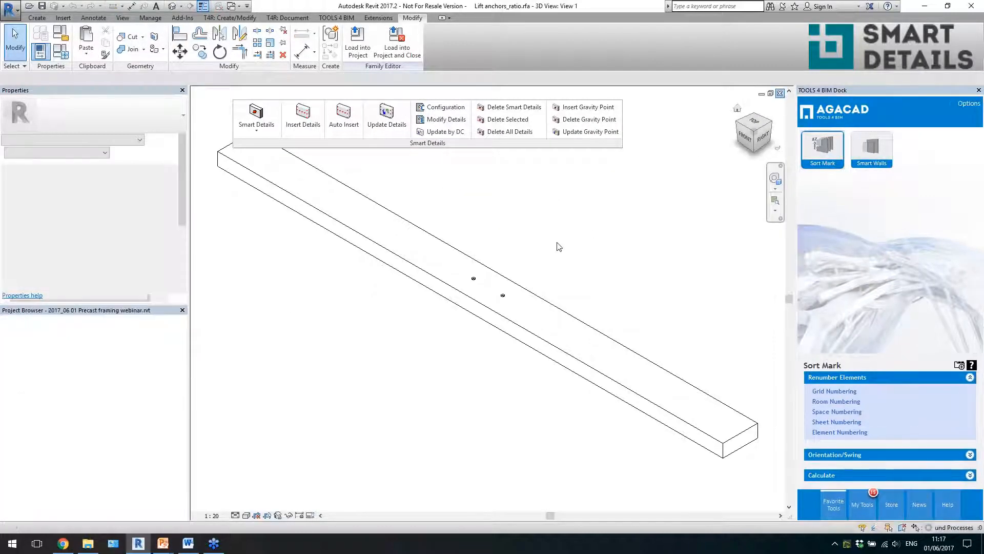
{"action": "scroll", "coordinate": [559, 290], "scroll_direction": "down", "scroll_amount": 1}
{"action": "scroll", "coordinate": [359, 287], "scroll_direction": "up", "scroll_amount": 5}
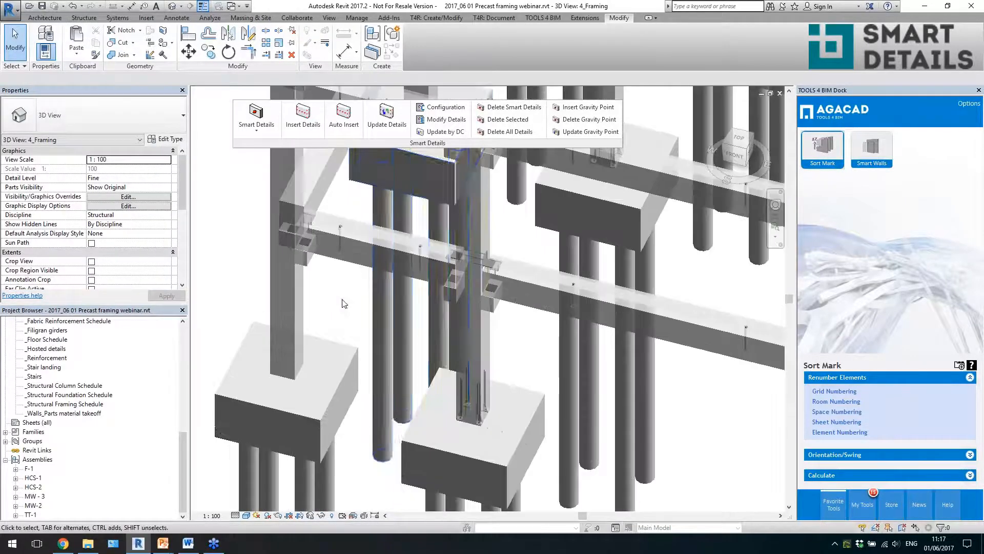
{"action": "left_click", "coordinate": [322, 222]}
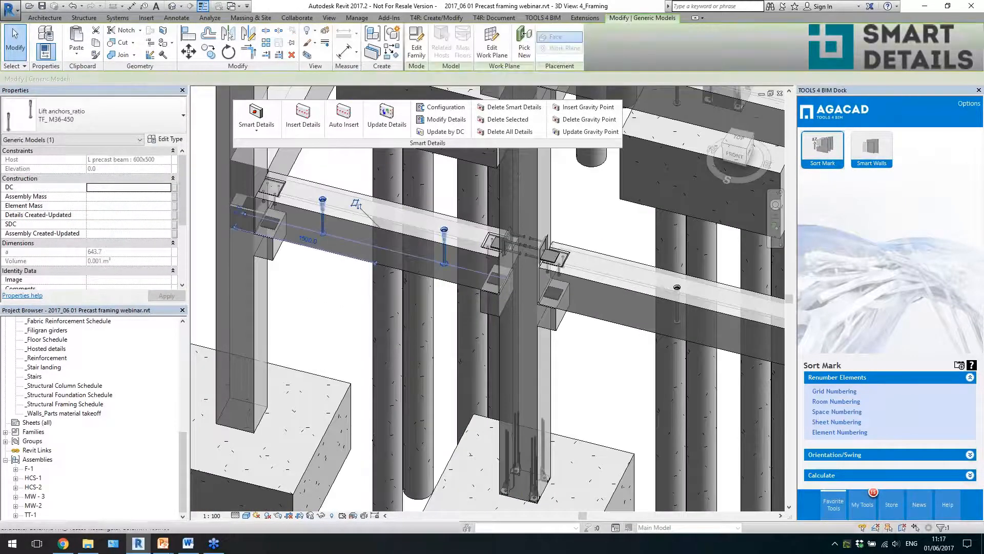
{"action": "left_click_drag", "start_coordinate": [183, 218], "coordinate": [192, 278]}
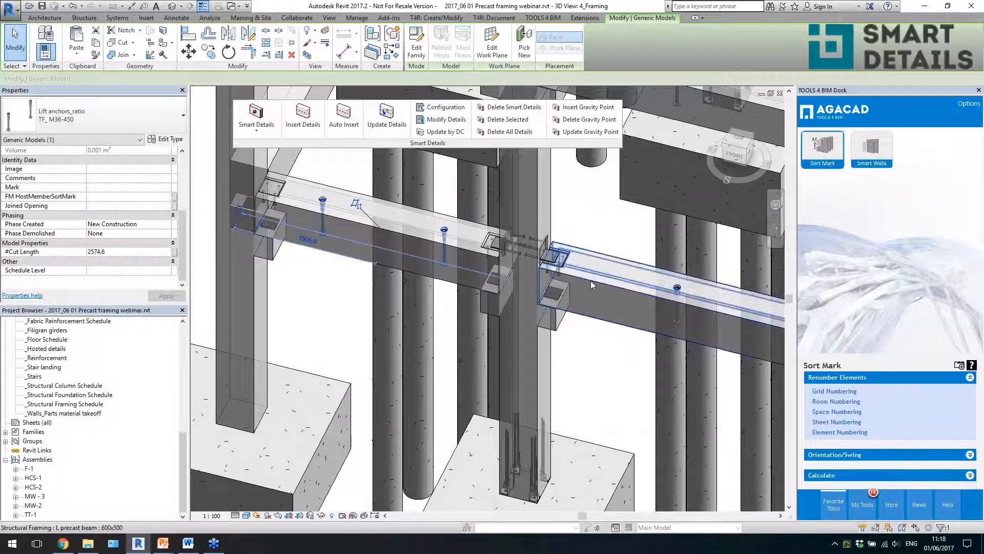
- Check the #Cut Length property of the lifting anchors on the neighbouring longer beam and clear the selection
{"action": "scroll", "coordinate": [526, 260], "scroll_direction": "down", "scroll_amount": 3}
{"action": "scroll", "coordinate": [687, 297], "scroll_direction": "up", "scroll_amount": 3}
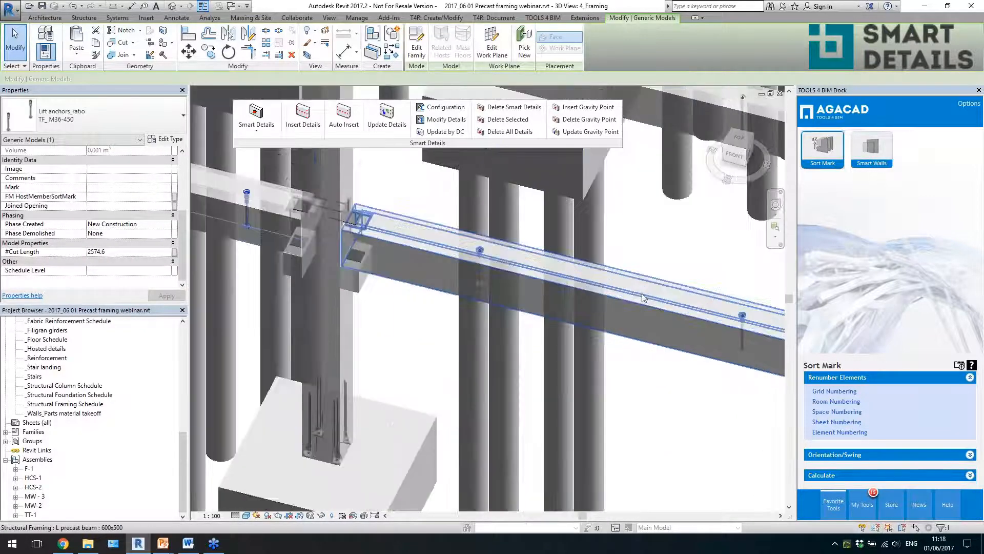
{"action": "left_click", "coordinate": [479, 252]}
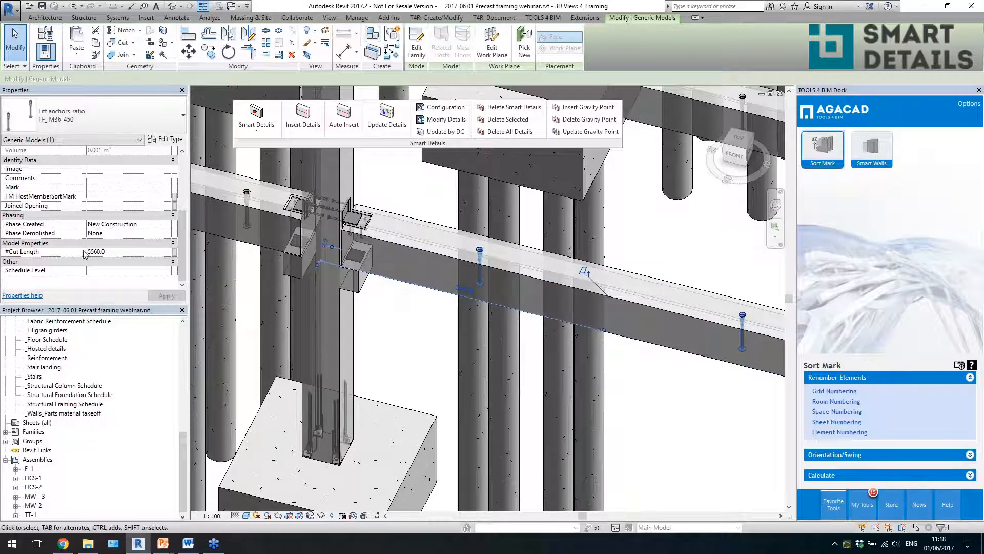
{"action": "scroll", "coordinate": [502, 253], "scroll_direction": "down", "scroll_amount": 2}
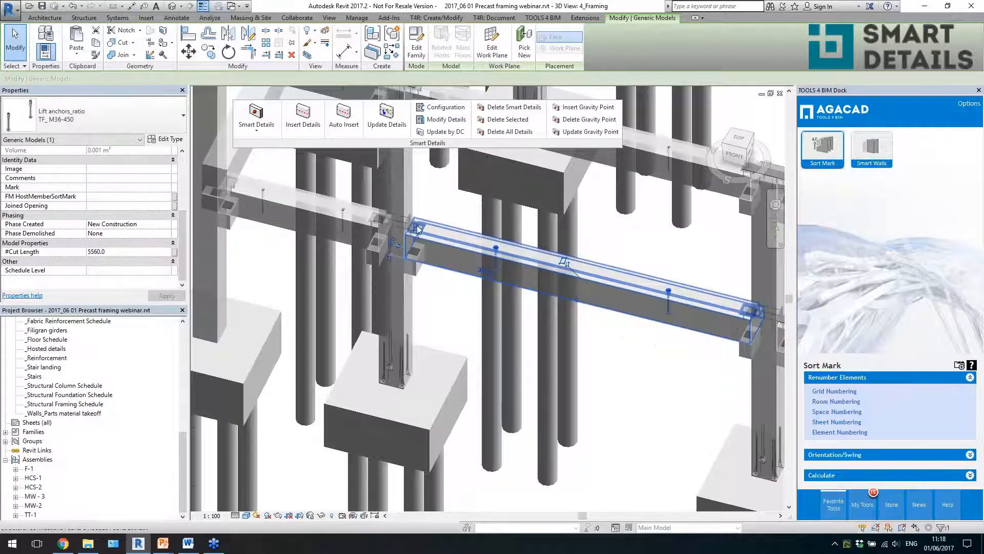
{"action": "scroll", "coordinate": [475, 250], "scroll_direction": "down", "scroll_amount": 1}
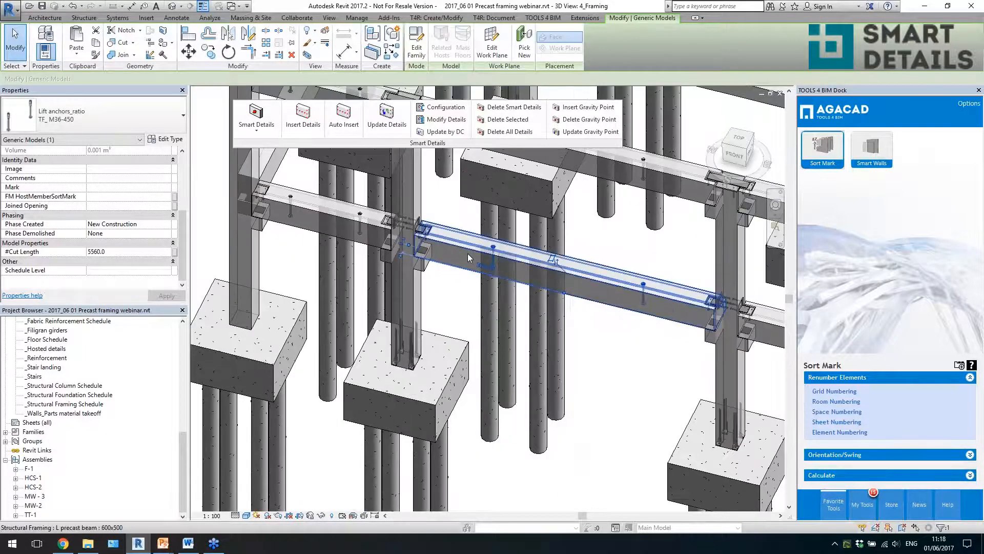
{"action": "scroll", "coordinate": [470, 257], "scroll_direction": "up", "scroll_amount": 1}
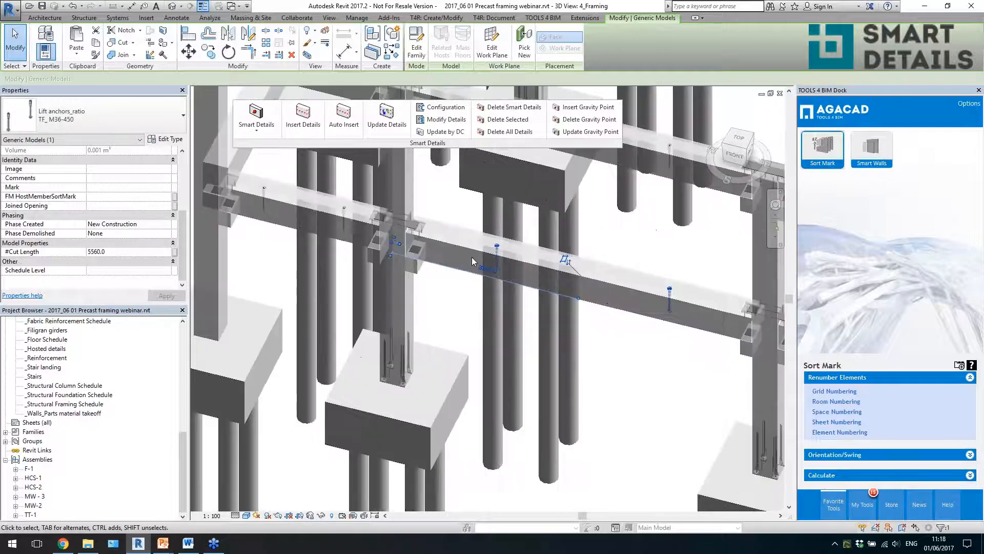
{"action": "left_click", "coordinate": [470, 289]}
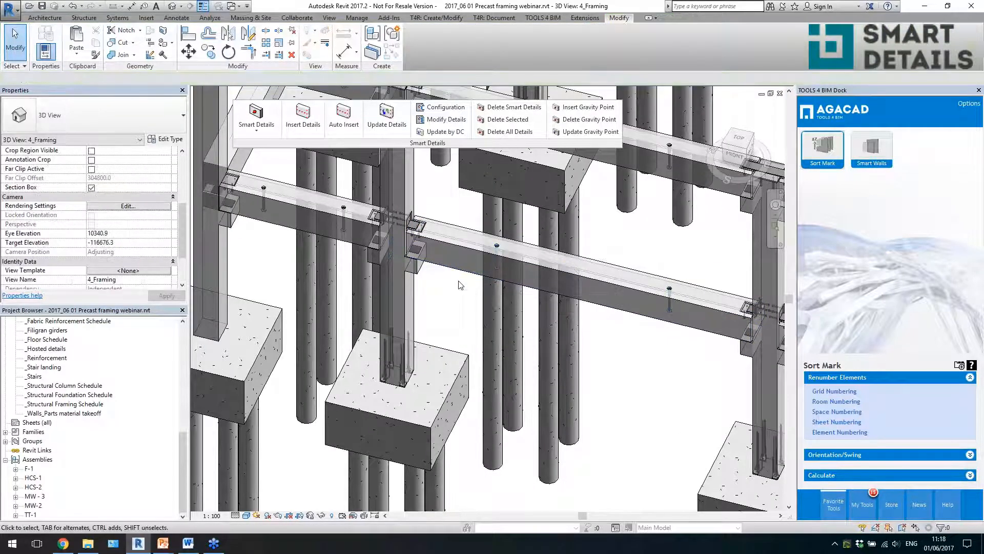
- Select the concrete corbel under the 400x1000 rectangular beam at the corner column and review its dimension parameters, including ##b and ##h
{"action": "scroll", "coordinate": [450, 272], "scroll_direction": "down", "scroll_amount": 3}
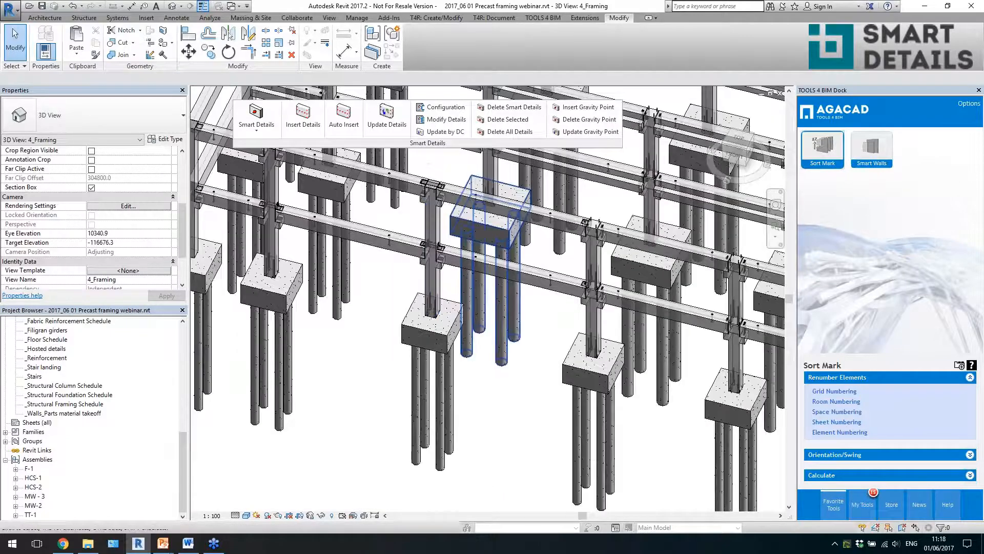
{"action": "scroll", "coordinate": [522, 335], "scroll_direction": "down", "scroll_amount": 2}
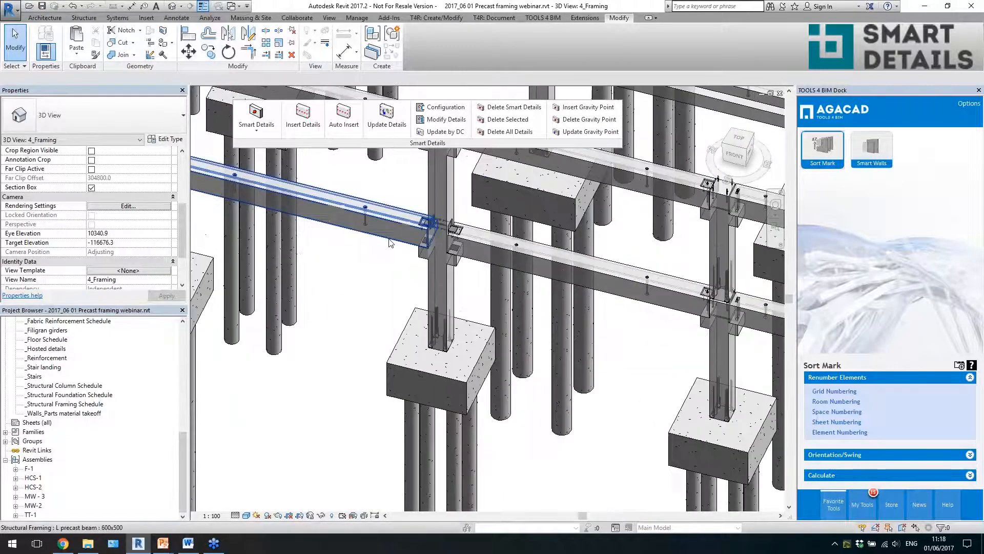
{"action": "scroll", "coordinate": [580, 315], "scroll_direction": "up", "scroll_amount": 5}
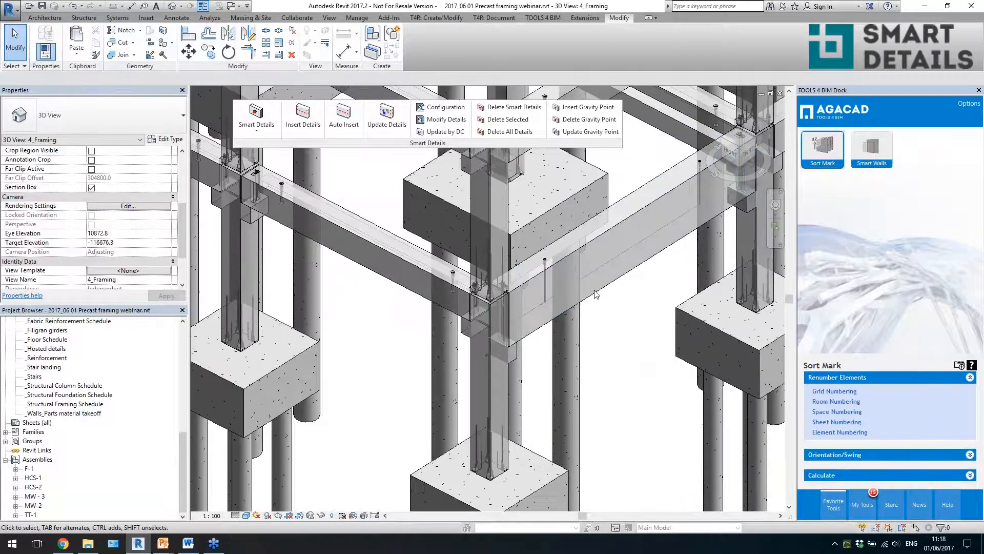
{"action": "left_click", "coordinate": [595, 294]}
{"action": "middle_click_drag", "start_coordinate": [611, 340], "coordinate": [473, 340], "text": "shift"}
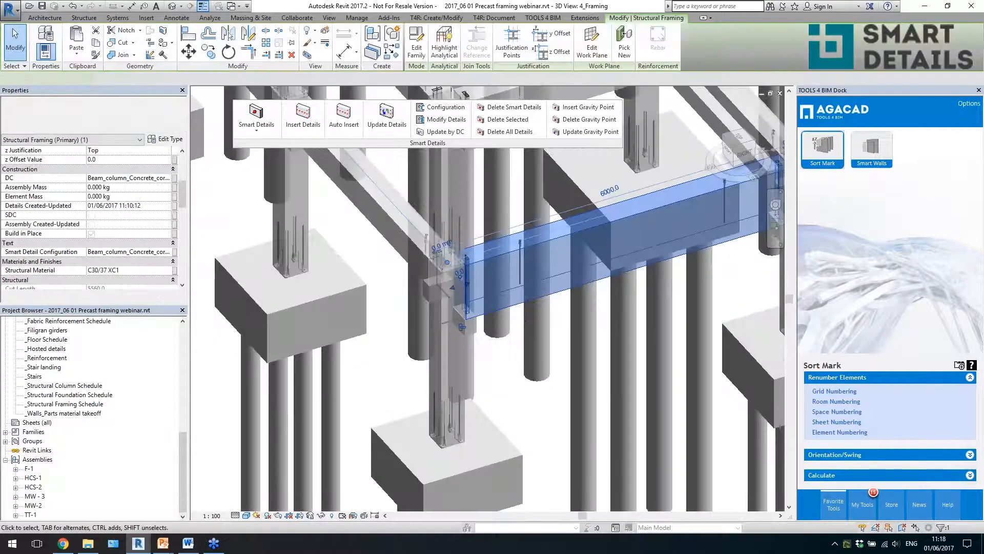
{"action": "left_click", "coordinate": [469, 329]}
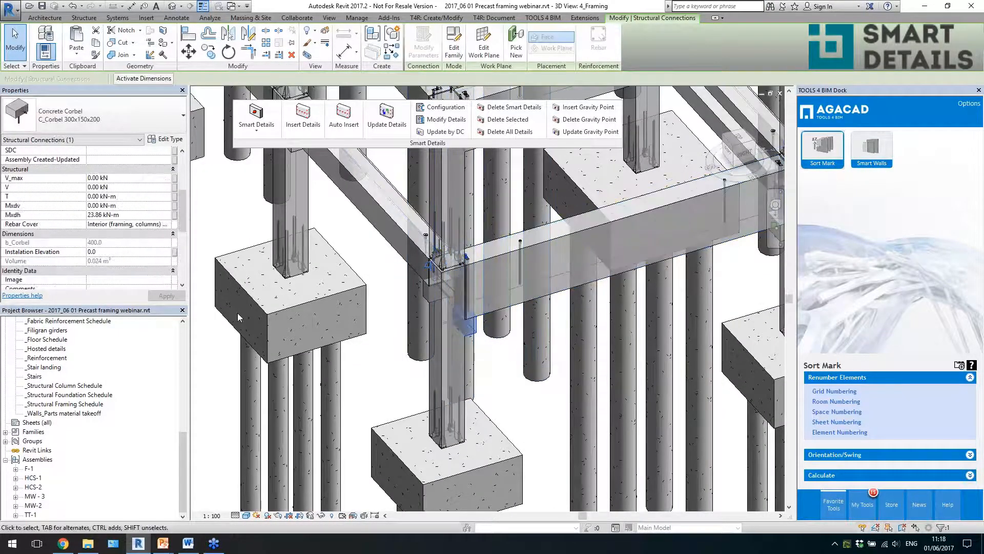
{"action": "left_click_drag", "start_coordinate": [182, 215], "coordinate": [180, 264]}
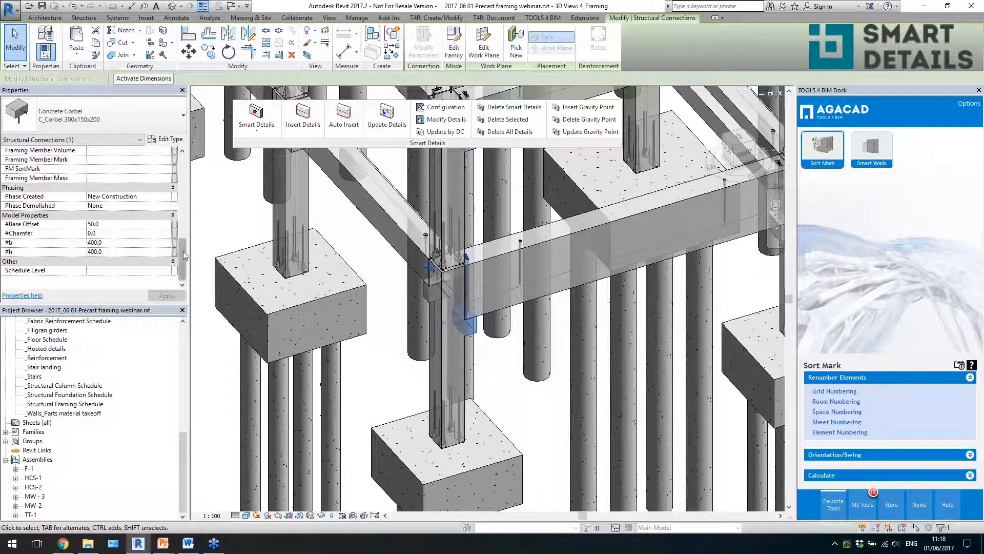
{"action": "left_click_drag", "start_coordinate": [183, 252], "coordinate": [189, 200]}
{"action": "left_click_drag", "start_coordinate": [182, 243], "coordinate": [180, 172]}
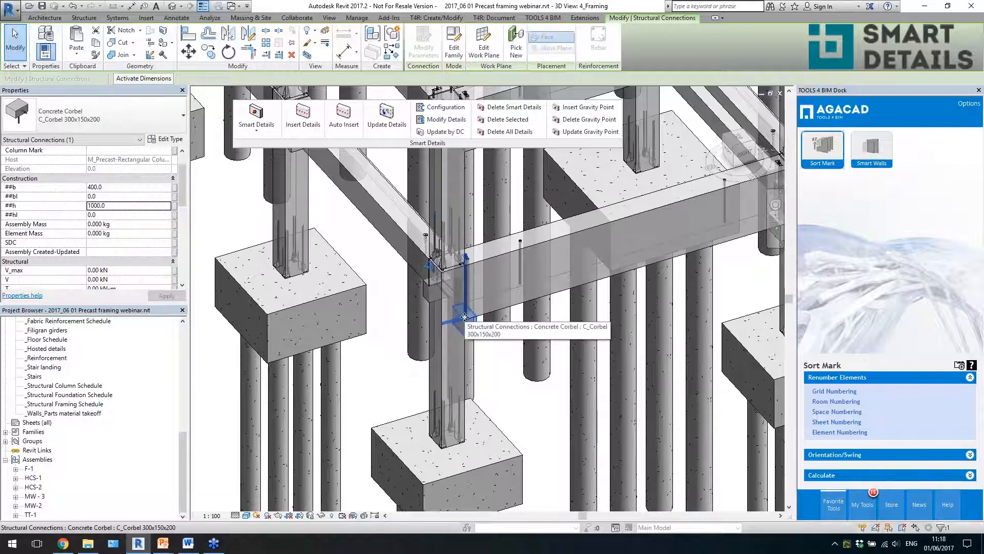
- Open the concrete corbel family's Ref. Level plan and try moving the Top reference plane to test the ##h dimension
{"action": "left_click", "coordinate": [453, 47]}
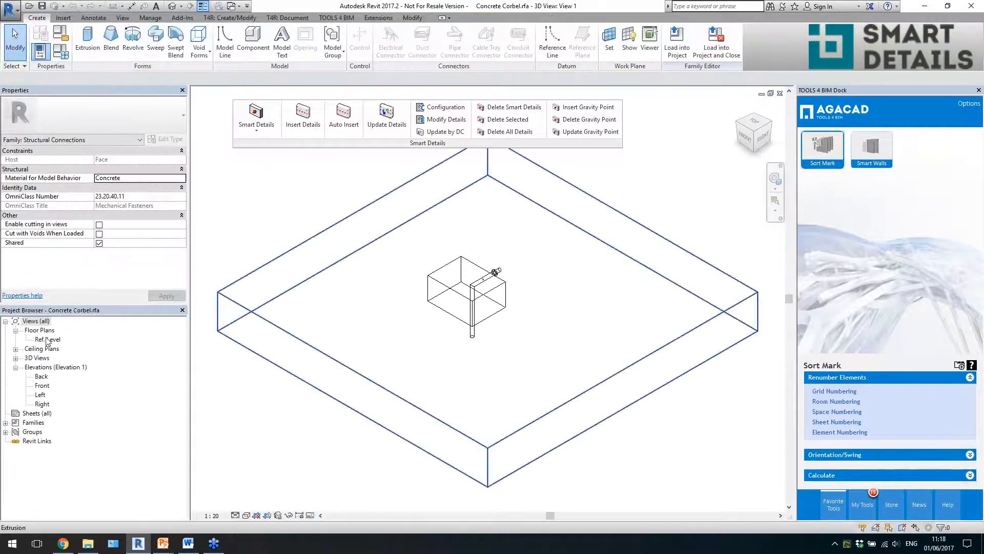
{"action": "double_click", "coordinate": [47, 340]}
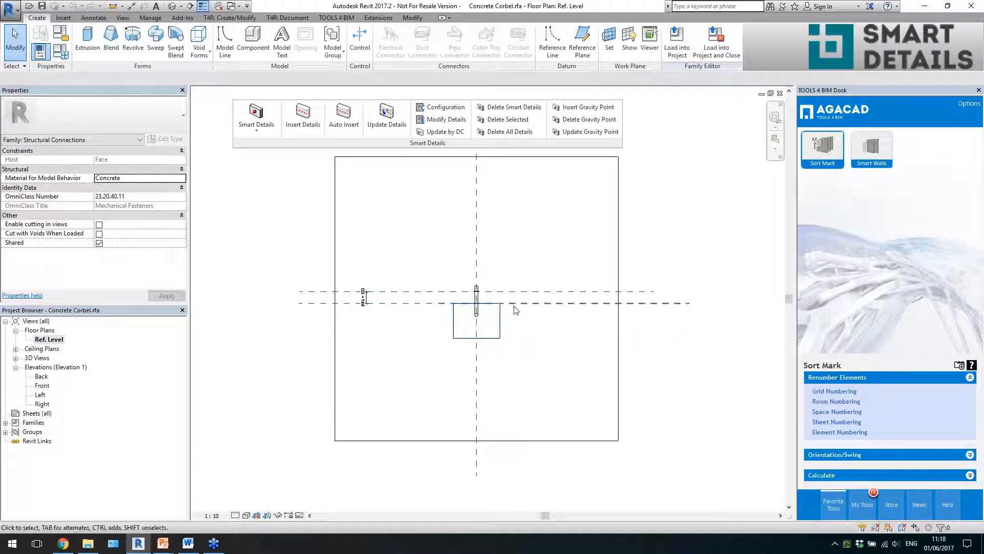
{"action": "left_click_drag", "start_coordinate": [516, 308], "coordinate": [518, 376]}
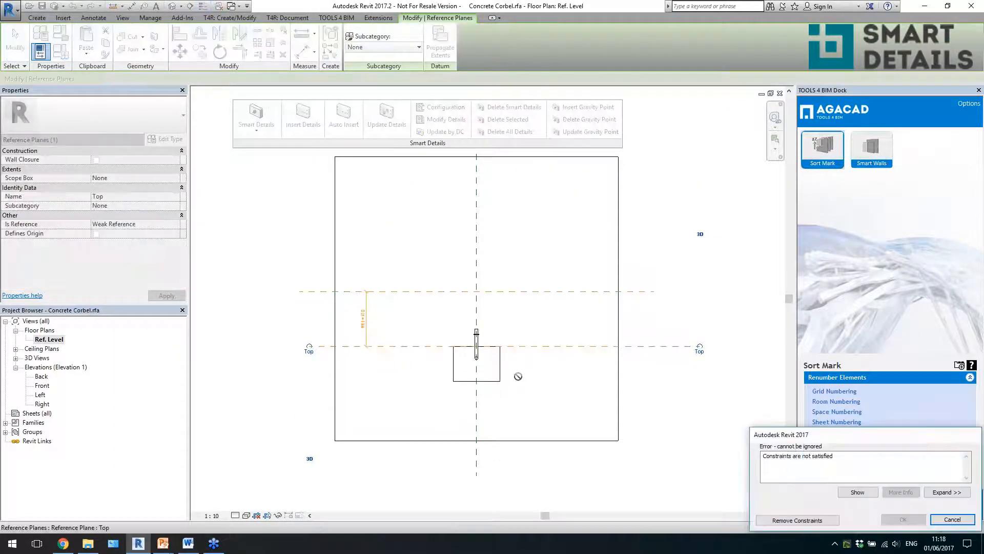
{"action": "scroll", "coordinate": [368, 334], "scroll_direction": "up", "scroll_amount": 4}
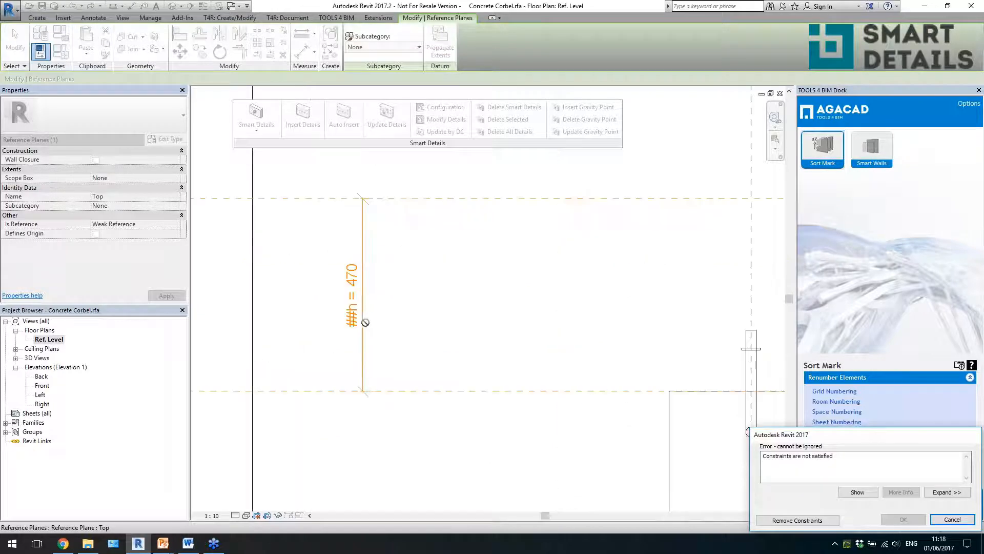
{"action": "scroll", "coordinate": [350, 298], "scroll_direction": "down", "scroll_amount": 3}
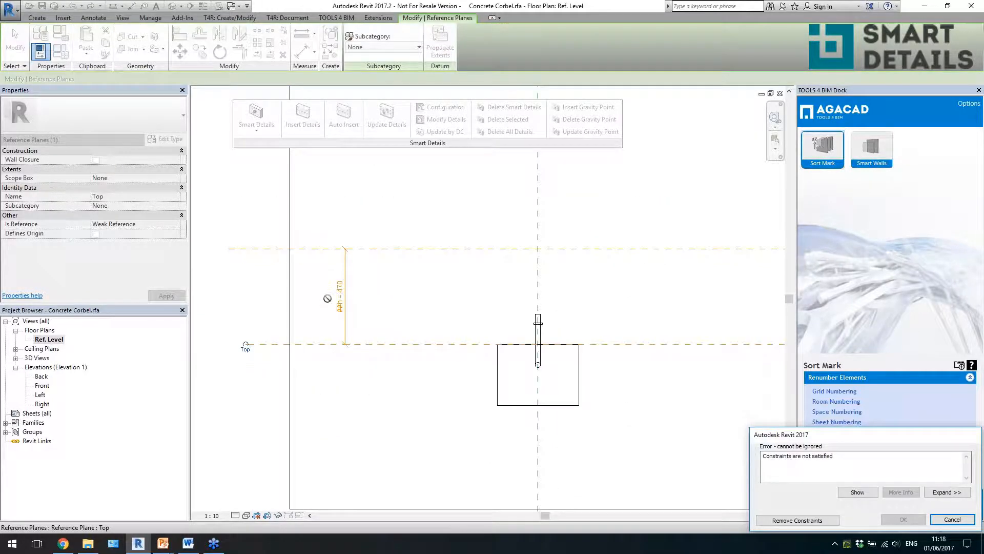
{"action": "left_click", "coordinate": [952, 519]}
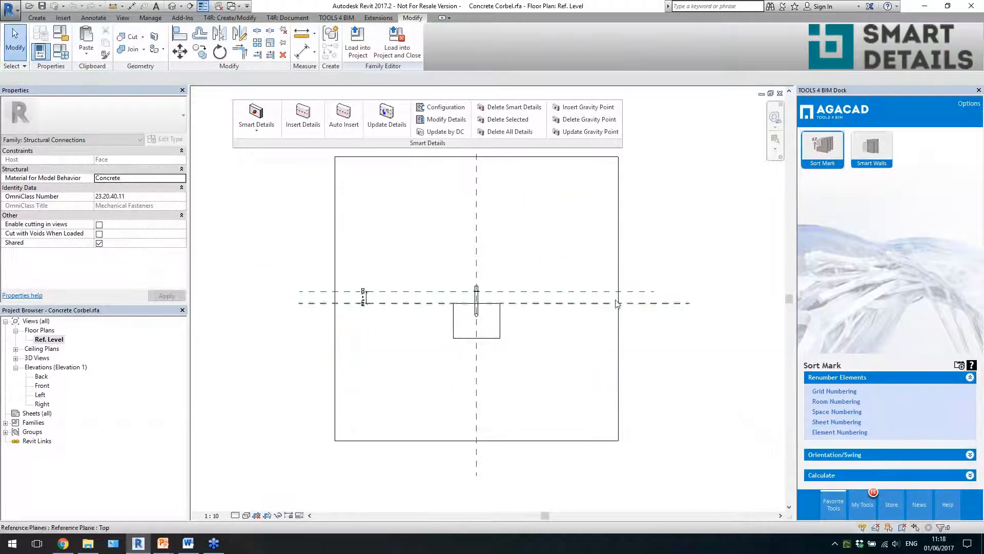
- Close the corbel family and return to the project's 4_Framing 3D view
{"action": "left_click", "coordinate": [780, 94]}
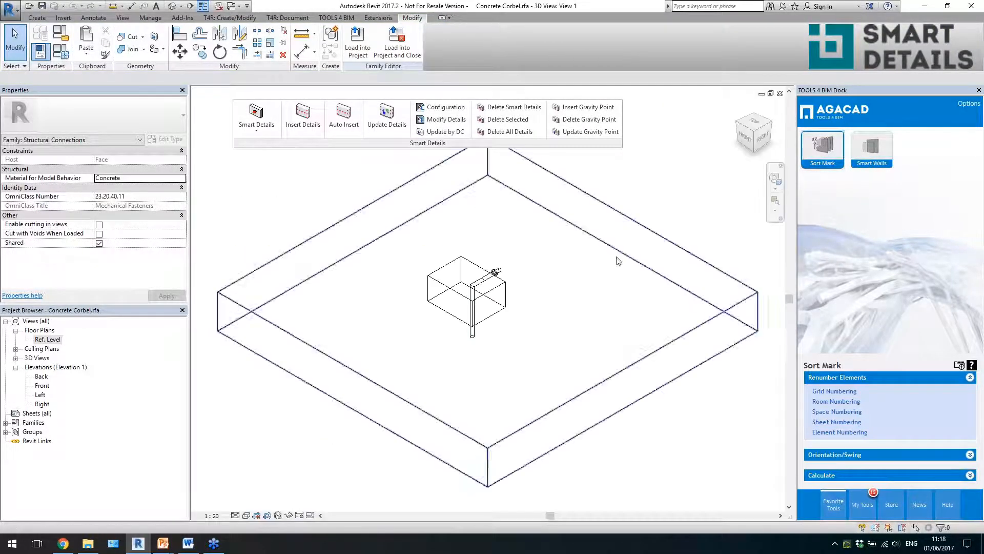
{"action": "left_click", "coordinate": [779, 94]}
{"action": "left_click", "coordinate": [514, 278]}
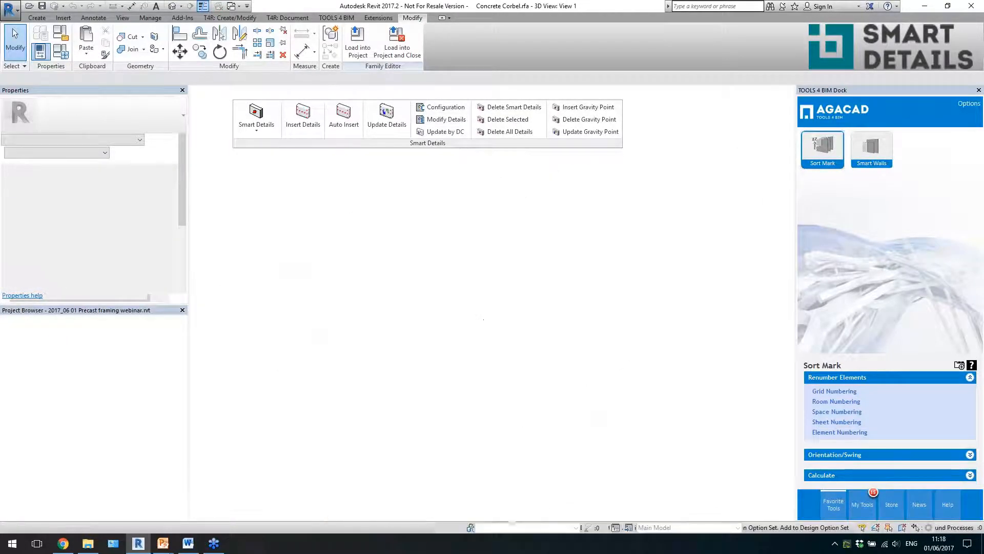
- Change the lower precast column at corner A'-5' to the 500x500 type and update its Smart Details
{"action": "scroll", "coordinate": [479, 313], "scroll_direction": "down", "scroll_amount": 2}
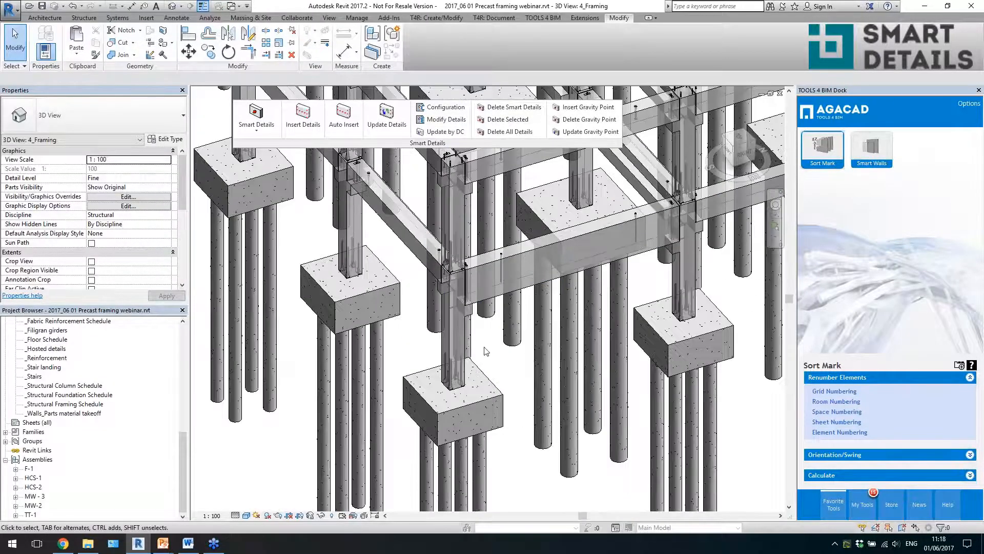
{"action": "scroll", "coordinate": [486, 352], "scroll_direction": "down", "scroll_amount": 1}
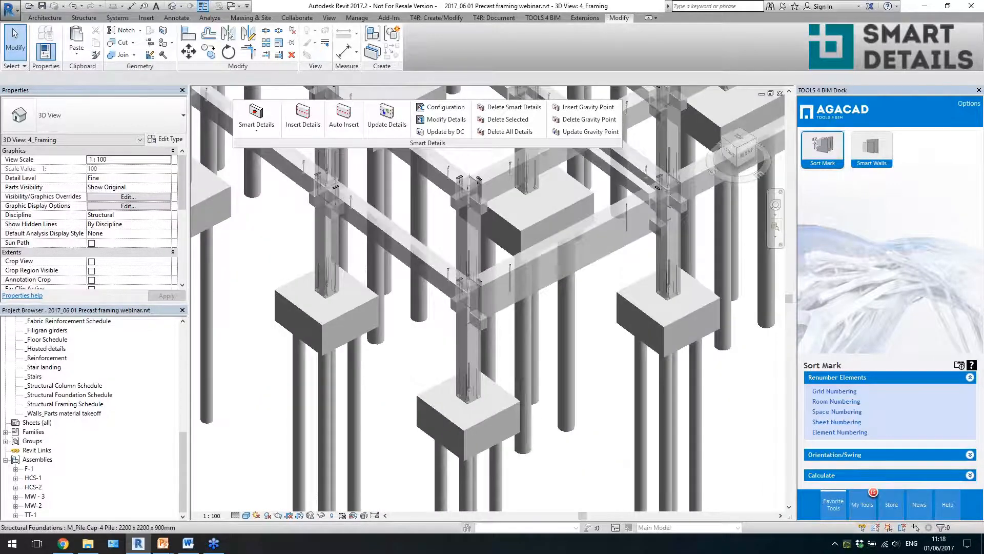
{"action": "scroll", "coordinate": [512, 362], "scroll_direction": "down", "scroll_amount": 2}
{"action": "scroll", "coordinate": [504, 375], "scroll_direction": "up", "scroll_amount": 2}
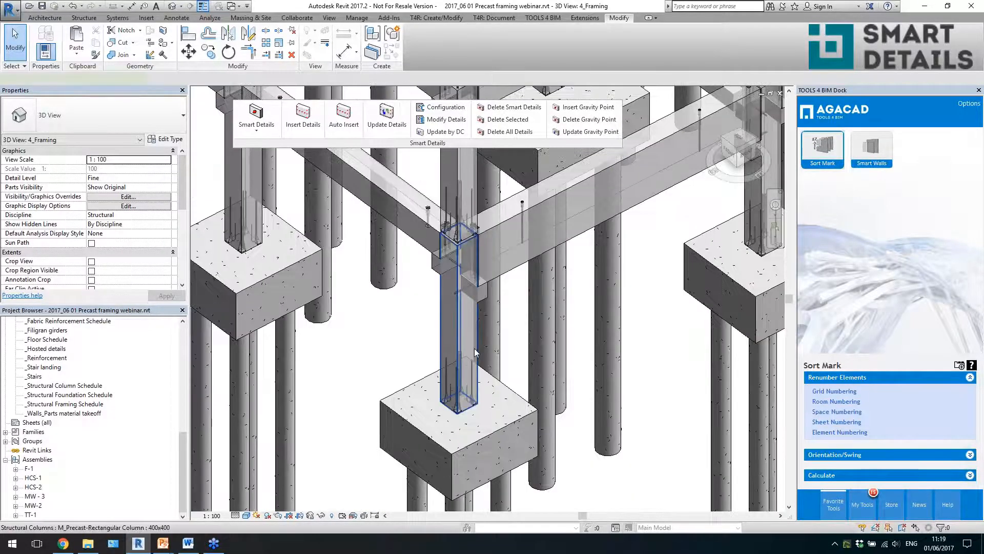
{"action": "left_click", "coordinate": [475, 353]}
{"action": "scroll", "coordinate": [492, 380], "scroll_direction": "up", "scroll_amount": 1}
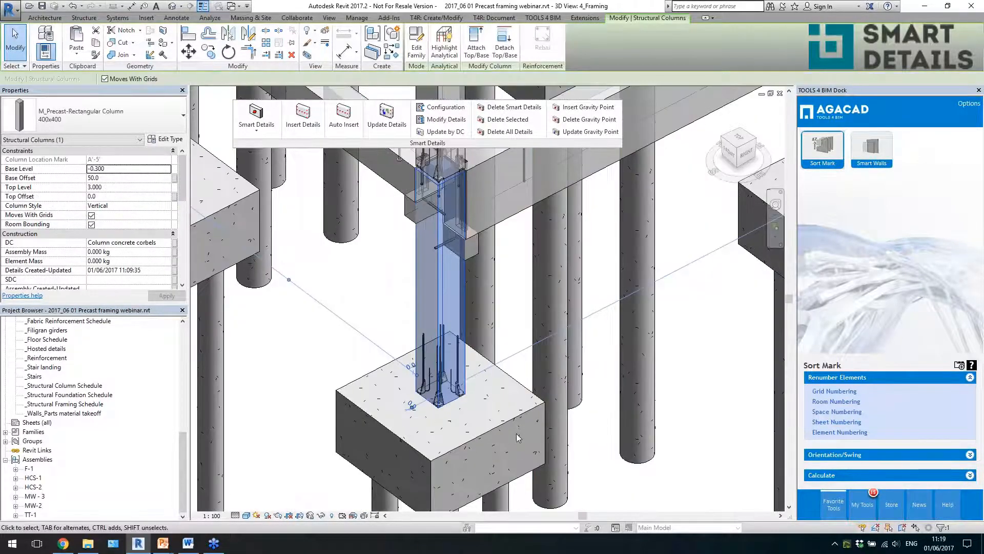
{"action": "left_click", "coordinate": [149, 118]}
{"action": "left_click", "coordinate": [80, 277]}
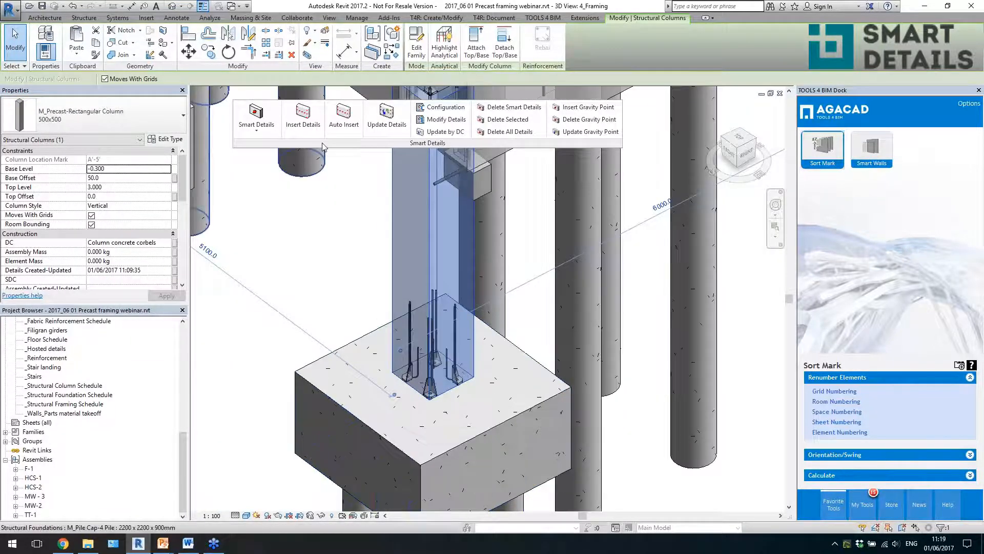
{"action": "left_click", "coordinate": [386, 119]}
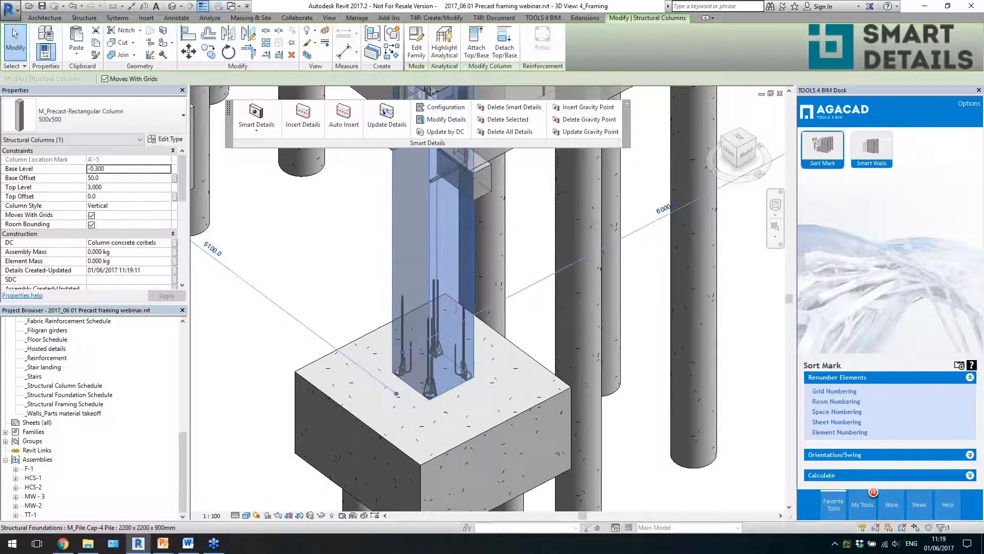
{"action": "key", "text": "Escape"}
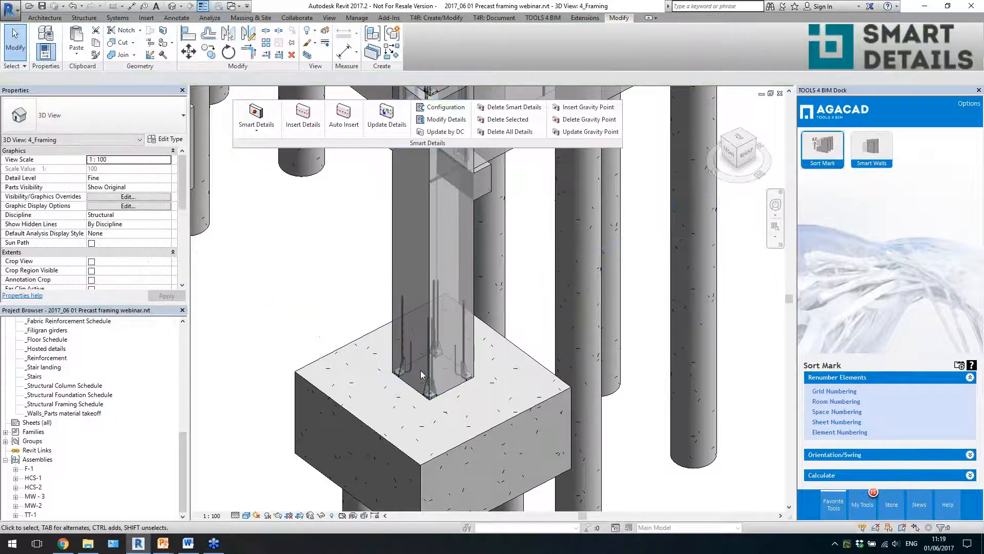
- Check the #h and #b parameters of the Peikko HPKM column shoe set at the base of the 500x500 column
{"action": "left_click", "coordinate": [402, 345]}
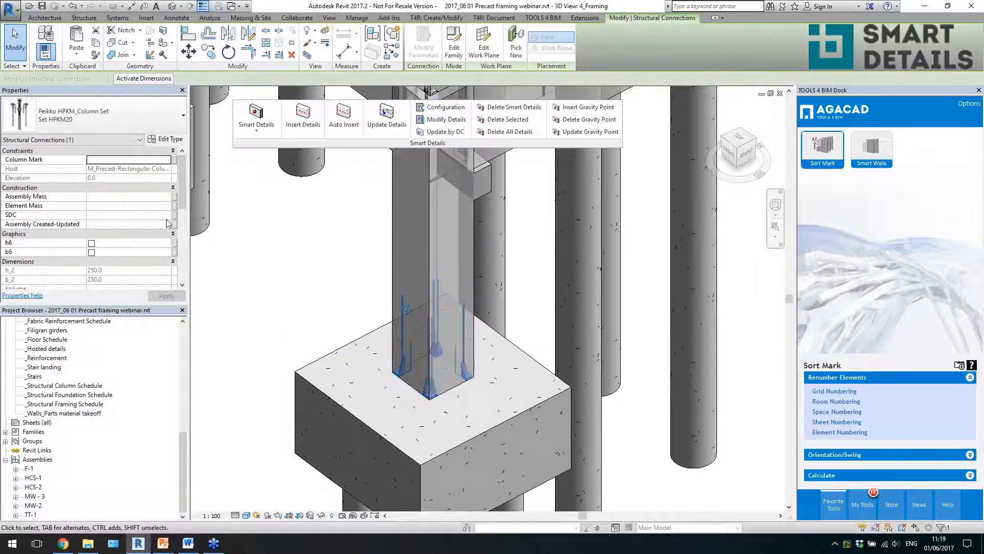
{"action": "scroll", "coordinate": [182, 201], "scroll_direction": "down", "scroll_amount": 5}
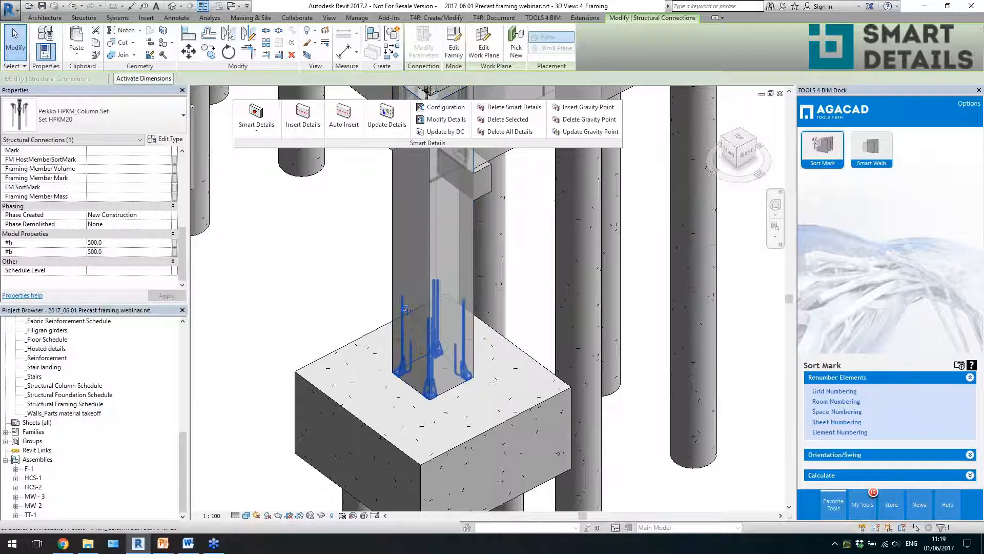
{"action": "key", "text": "Escape"}
- Select the four nearest pile caps along the outer long row and insert Smart Details with the Column Bolts configuration
{"action": "scroll", "coordinate": [423, 371], "scroll_direction": "down", "scroll_amount": 8}
{"action": "middle_click_drag", "start_coordinate": [436, 401], "coordinate": [549, 404], "text": "shift"}
{"action": "middle_click_drag", "start_coordinate": [496, 426], "coordinate": [490, 426], "text": "shift"}
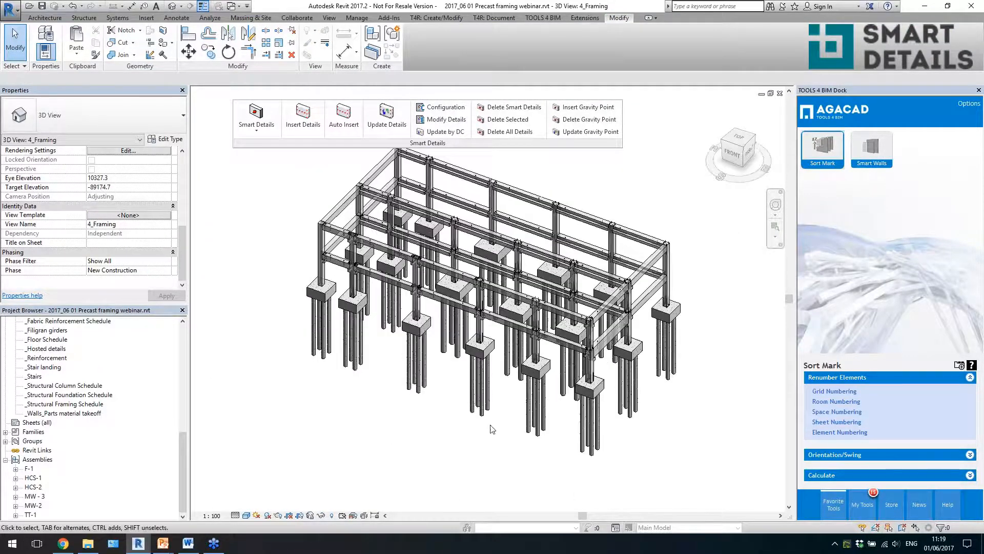
{"action": "middle_click_drag", "start_coordinate": [530, 458], "coordinate": [466, 428], "text": "shift"}
{"action": "left_click_drag", "start_coordinate": [572, 468], "coordinate": [526, 316]}
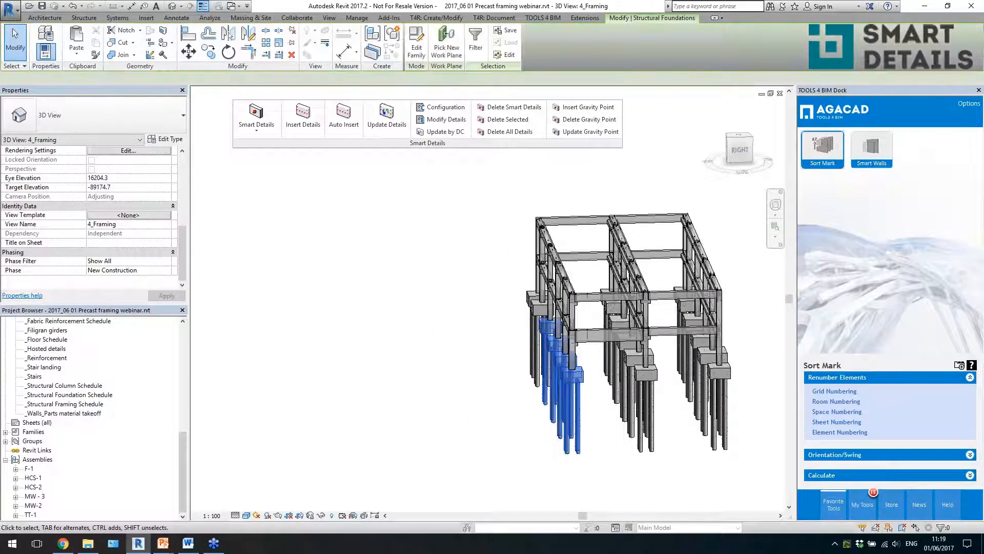
{"action": "middle_click_drag", "start_coordinate": [526, 316], "coordinate": [338, 139], "text": "shift"}
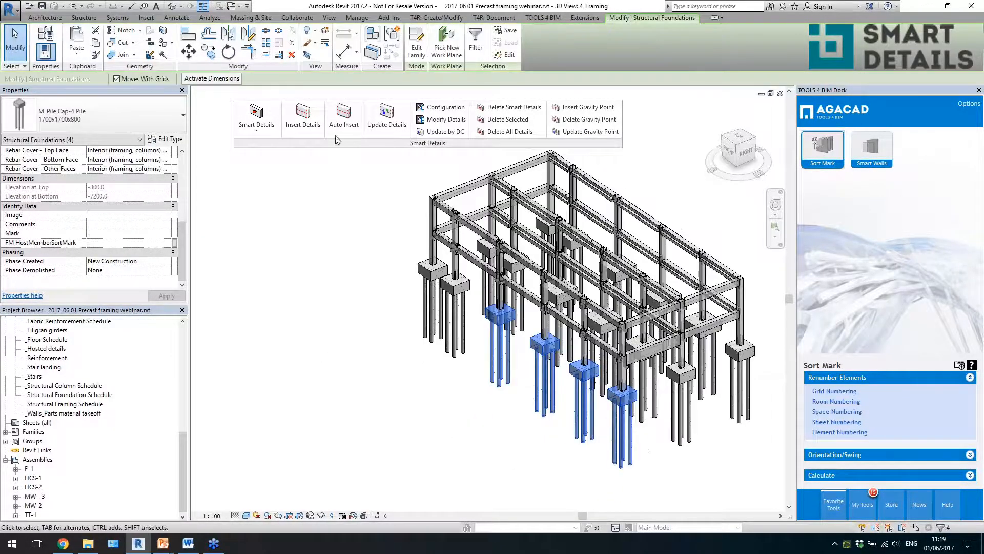
{"action": "left_click", "coordinate": [304, 119]}
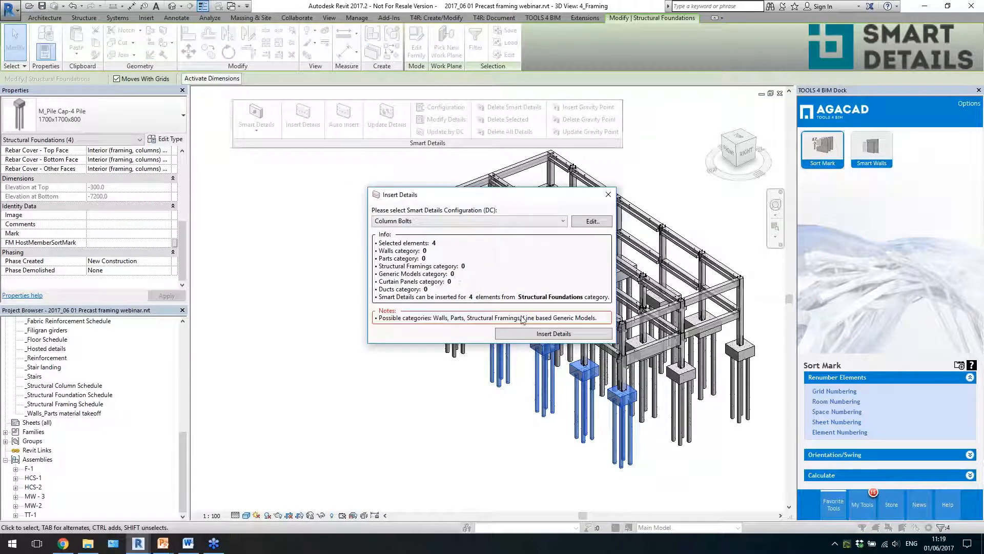
{"action": "left_click", "coordinate": [511, 335]}
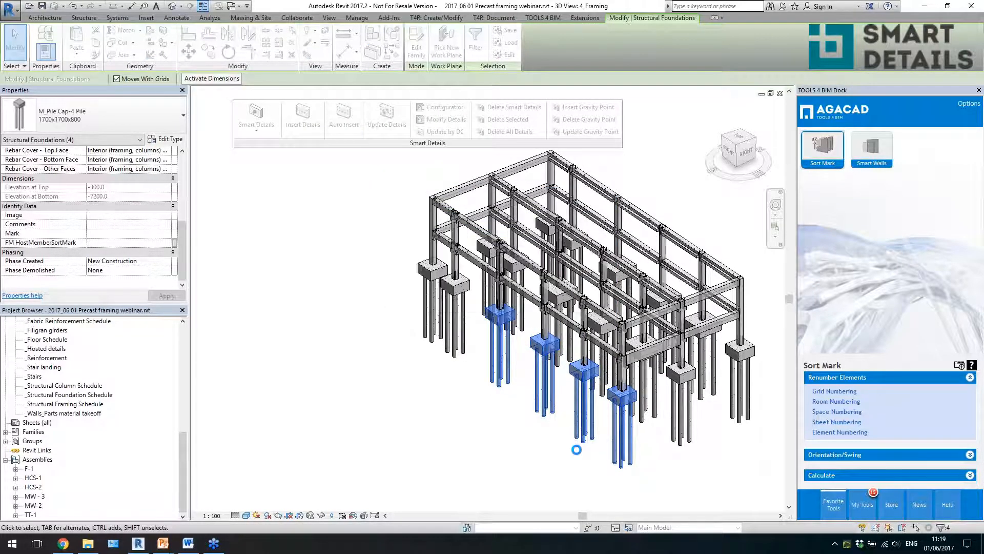
- Inspect the Peikko HPM anchor bolt set inserted between a pile cap and its column, and clear the selection
{"action": "scroll", "coordinate": [583, 345], "scroll_direction": "up", "scroll_amount": 6}
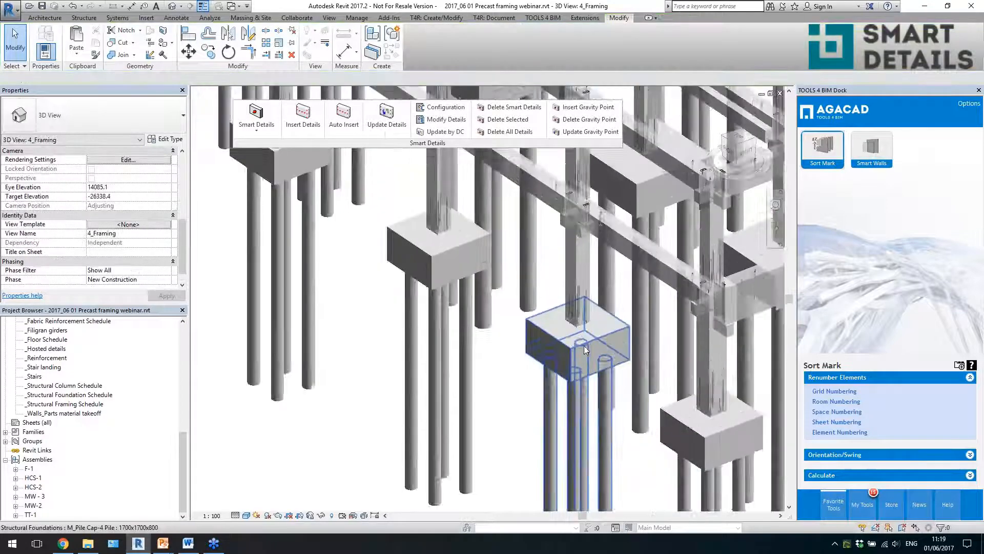
{"action": "left_click", "coordinate": [577, 304]}
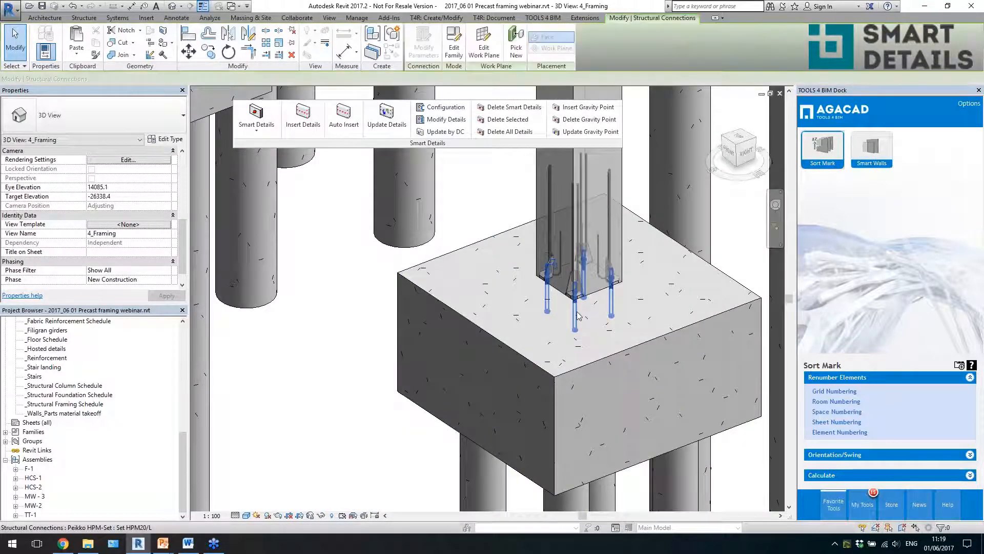
{"action": "middle_click_drag", "start_coordinate": [577, 304], "coordinate": [588, 305], "text": "shift"}
{"action": "scroll", "coordinate": [562, 342], "scroll_direction": "down", "scroll_amount": 2}
{"action": "key", "text": "Escape"}
{"action": "scroll", "coordinate": [563, 342], "scroll_direction": "down", "scroll_amount": 5}
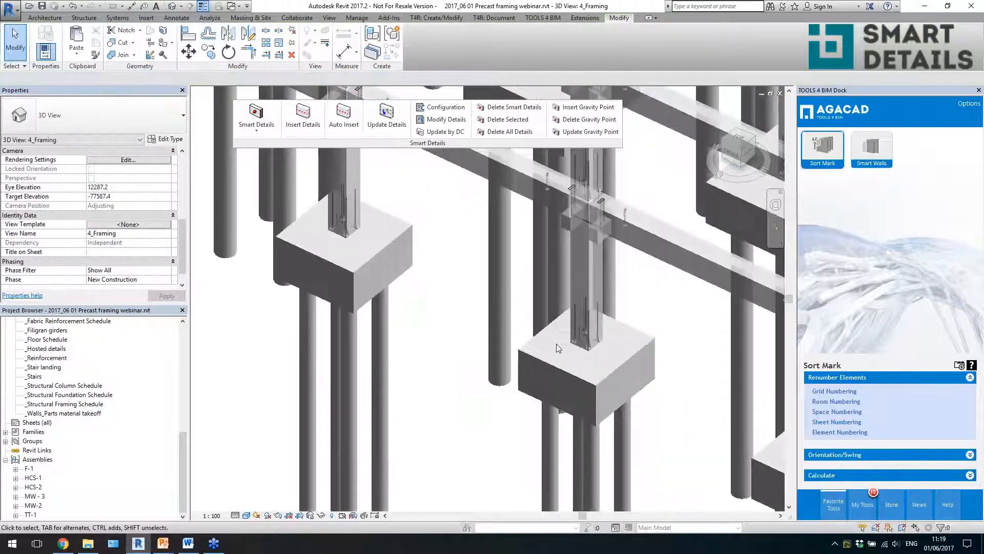
- Open the 0.000 structural plan at the column grid and clear the floating Smart Details tools off the drawing area
{"action": "scroll", "coordinate": [563, 342], "scroll_direction": "down", "scroll_amount": 5}
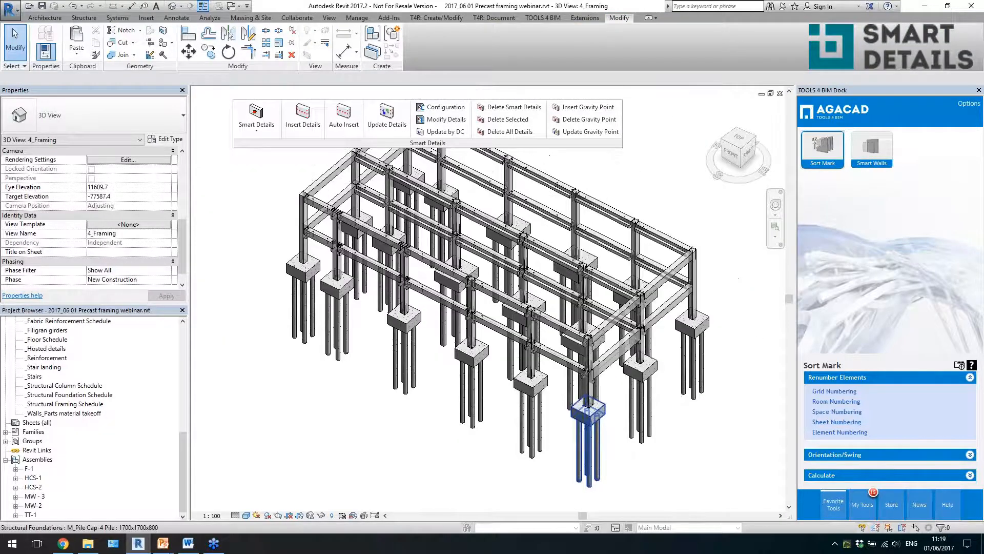
{"action": "left_click_drag", "start_coordinate": [184, 451], "coordinate": [182, 356]}
{"action": "left_click", "coordinate": [42, 349]}
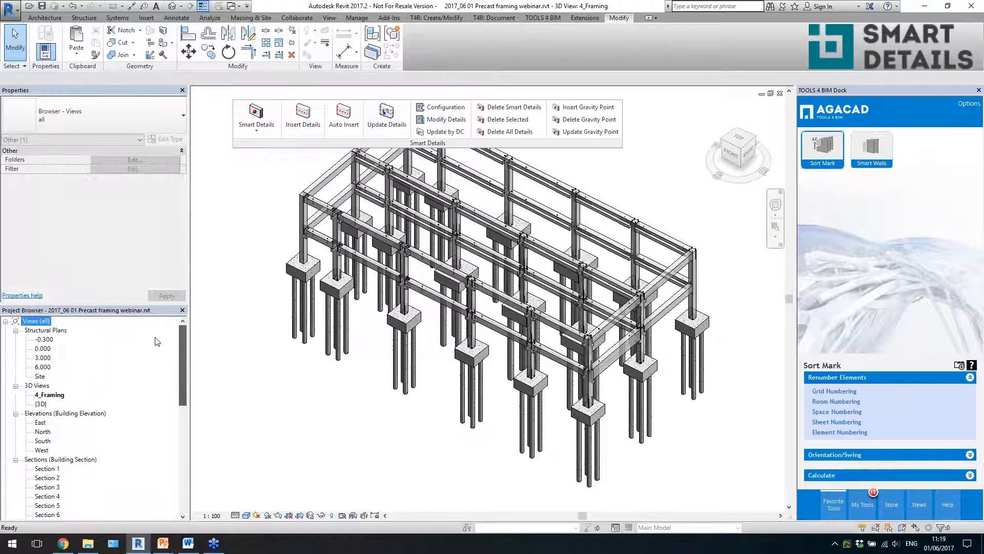
{"action": "double_click", "coordinate": [42, 349]}
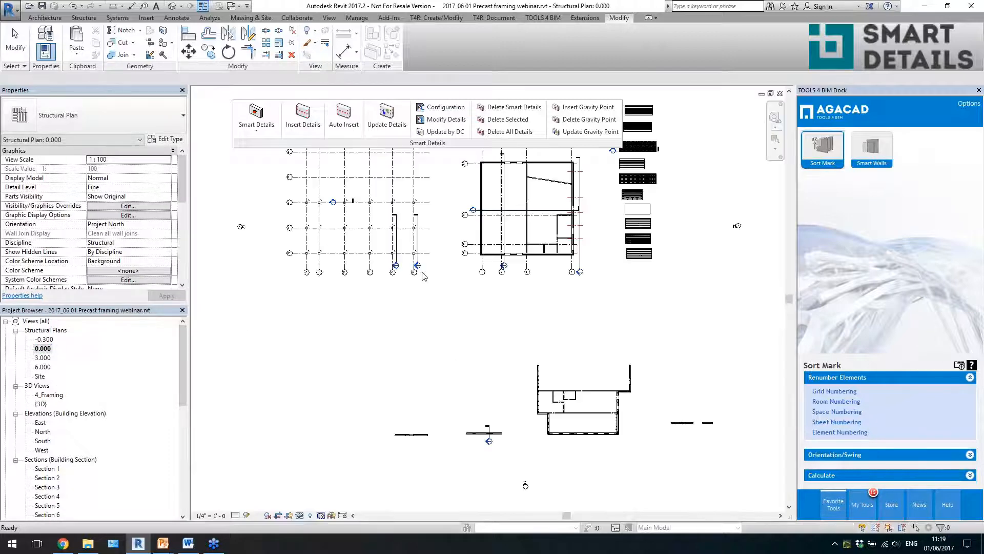
{"action": "scroll", "coordinate": [320, 192], "scroll_direction": "up", "scroll_amount": 5}
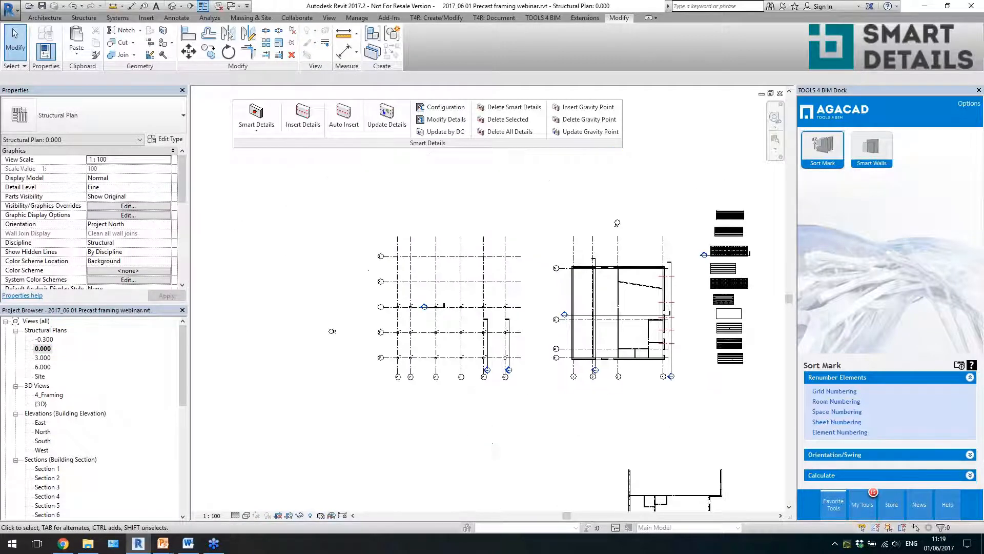
{"action": "scroll", "coordinate": [433, 391], "scroll_direction": "up", "scroll_amount": 1}
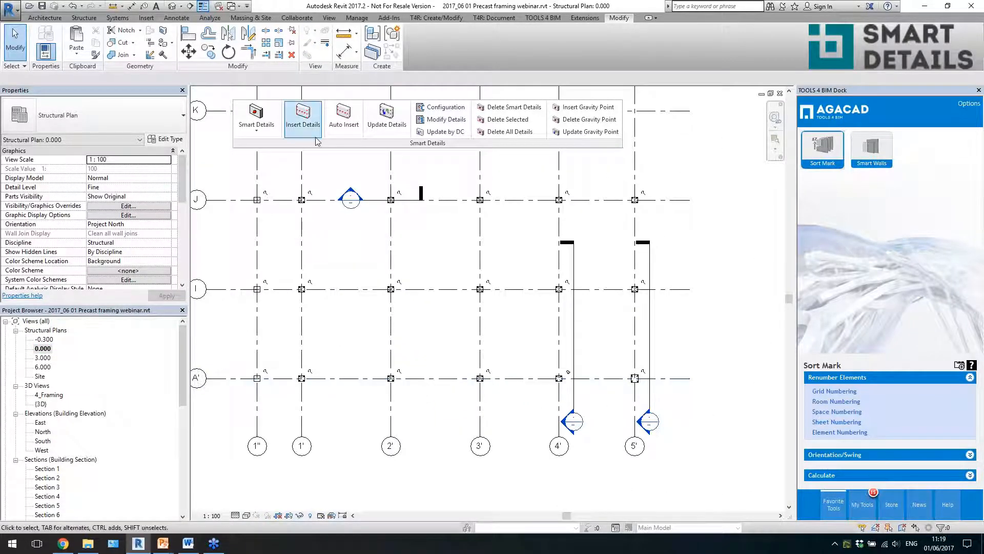
{"action": "left_click_drag", "start_coordinate": [381, 147], "coordinate": [404, 66]}
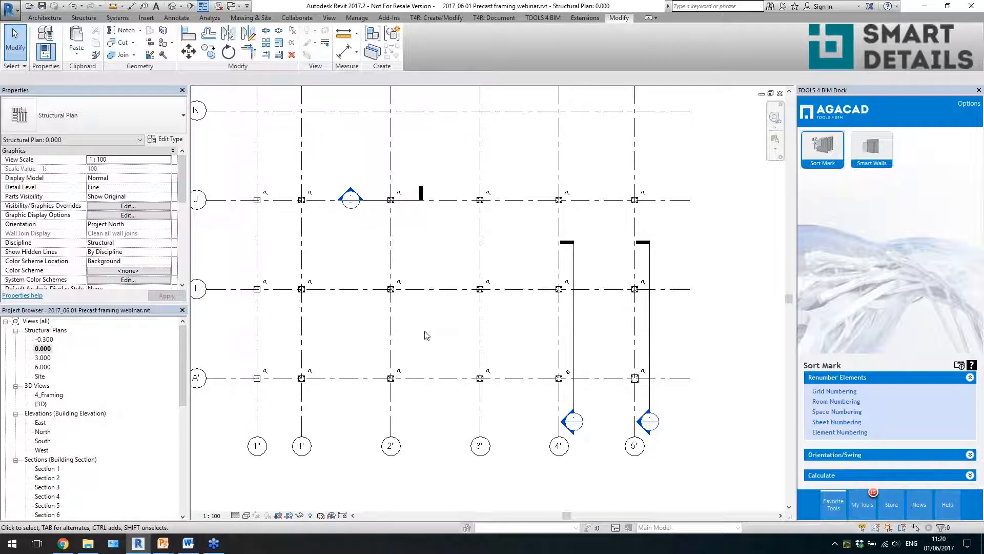
- Select everything on grid rows A', I and J from 1'' to 5', and filter the selection to Structural Columns only
{"action": "scroll", "coordinate": [281, 314], "scroll_direction": "up", "scroll_amount": 2}
{"action": "scroll", "coordinate": [346, 304], "scroll_direction": "down", "scroll_amount": 3}
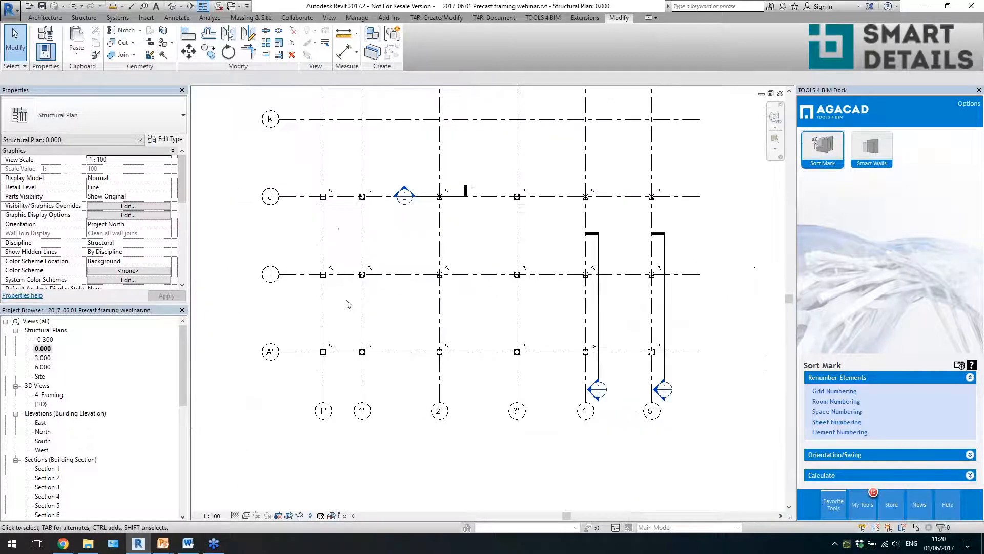
{"action": "left_click_drag", "start_coordinate": [310, 181], "coordinate": [665, 365]}
{"action": "left_click", "coordinate": [416, 41]}
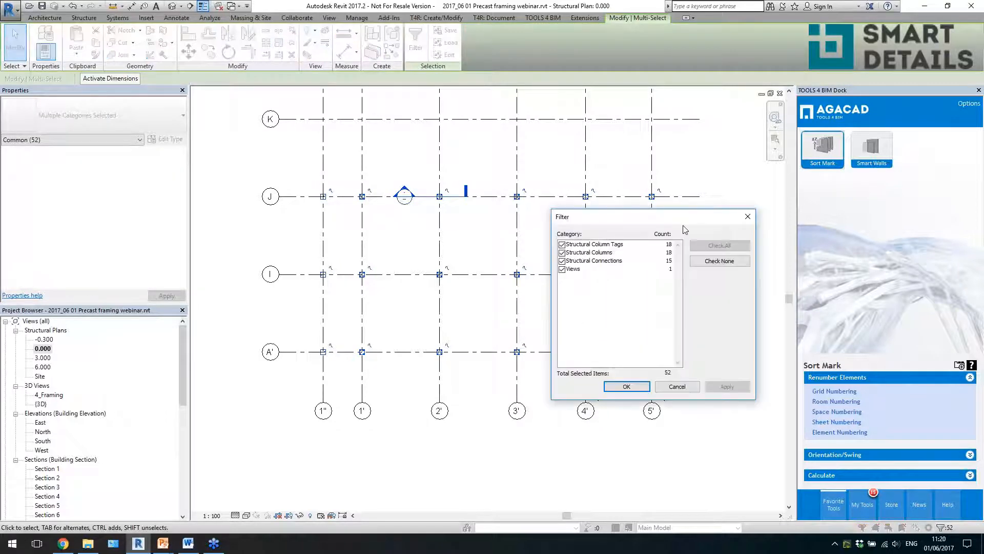
{"action": "left_click", "coordinate": [702, 263]}
{"action": "left_click", "coordinate": [564, 253]}
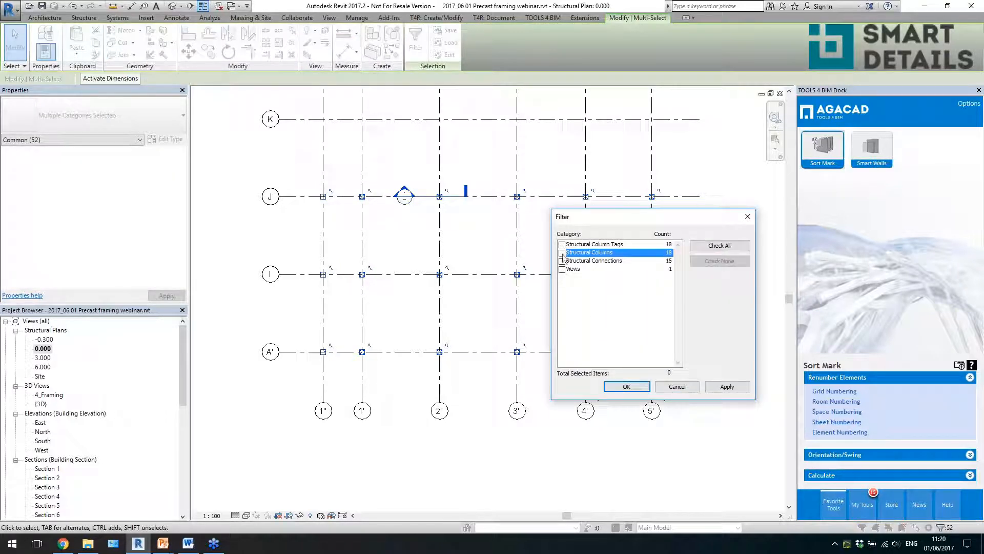
{"action": "left_click", "coordinate": [562, 252]}
{"action": "left_click", "coordinate": [627, 386]}
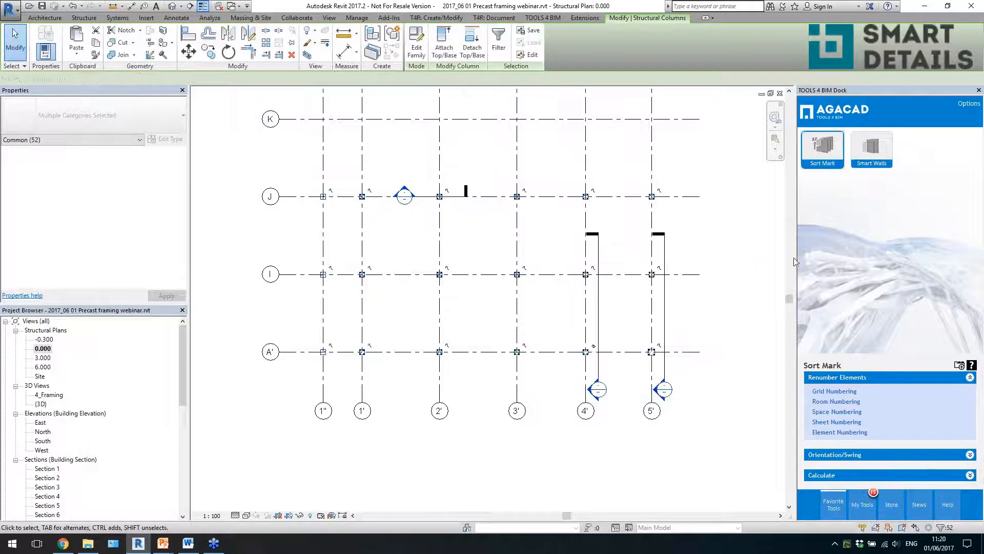
- Start Sort Mark element numbering for the selected columns, with Mark as the parameter that receives the calculated values
{"action": "left_click", "coordinate": [822, 167]}
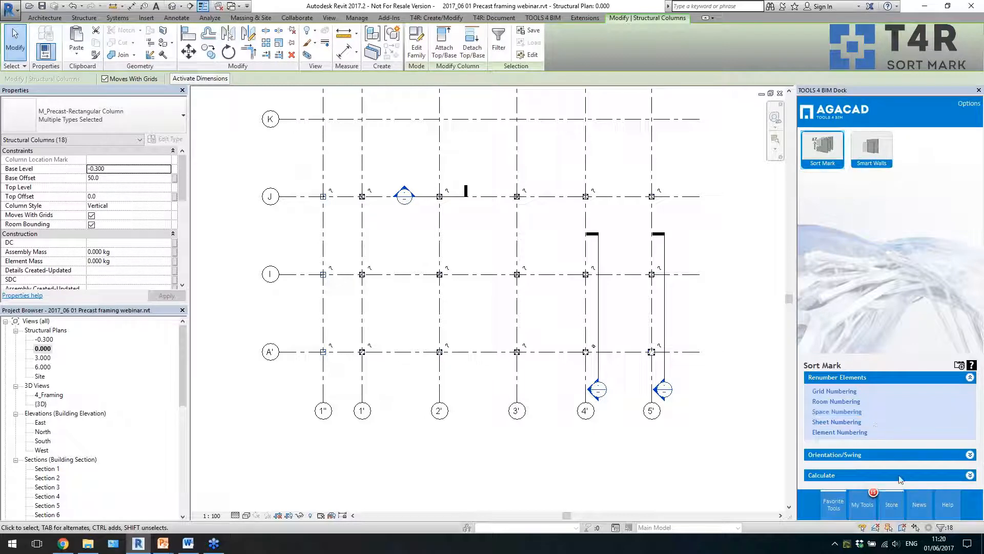
{"action": "left_click", "coordinate": [892, 504]}
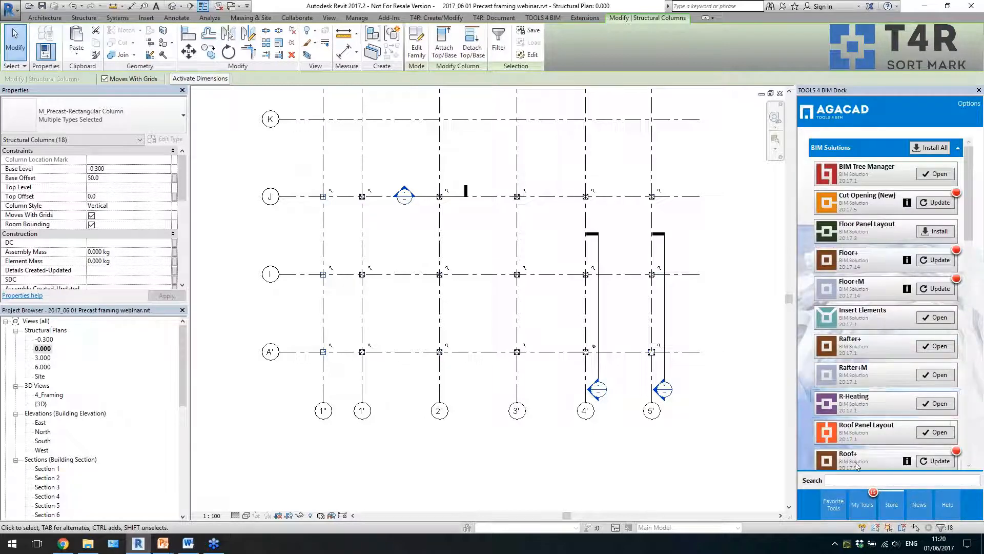
{"action": "left_click", "coordinate": [833, 504]}
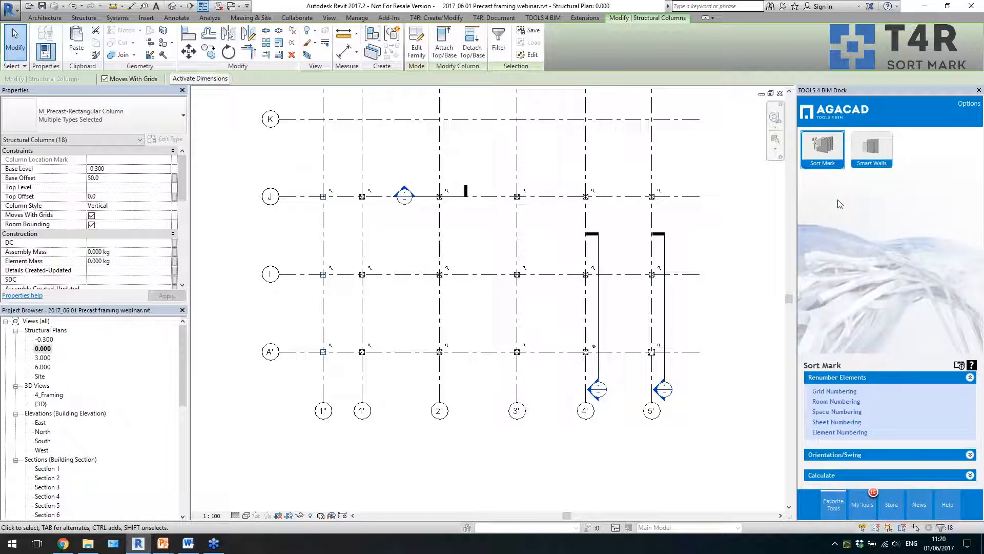
{"action": "left_click", "coordinate": [846, 435]}
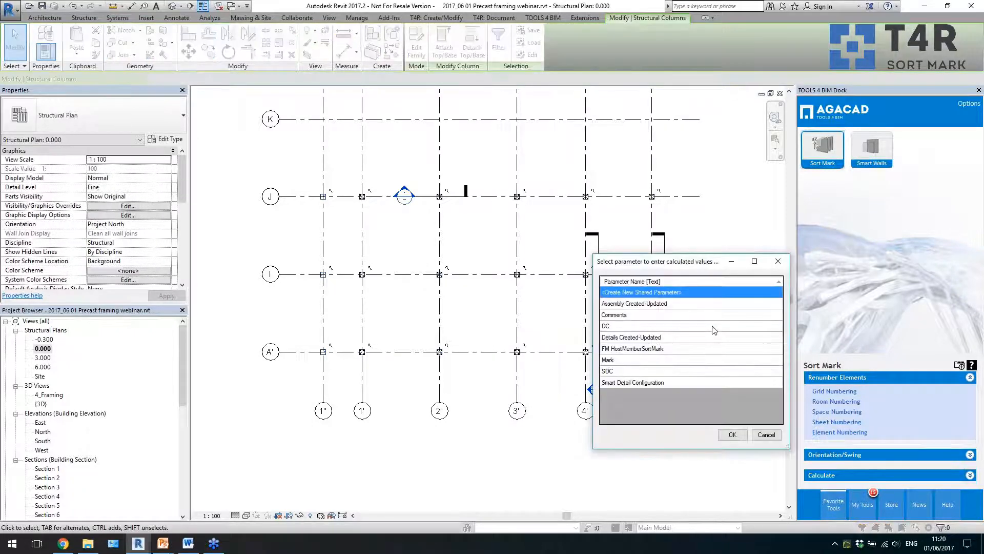
{"action": "left_click", "coordinate": [638, 361]}
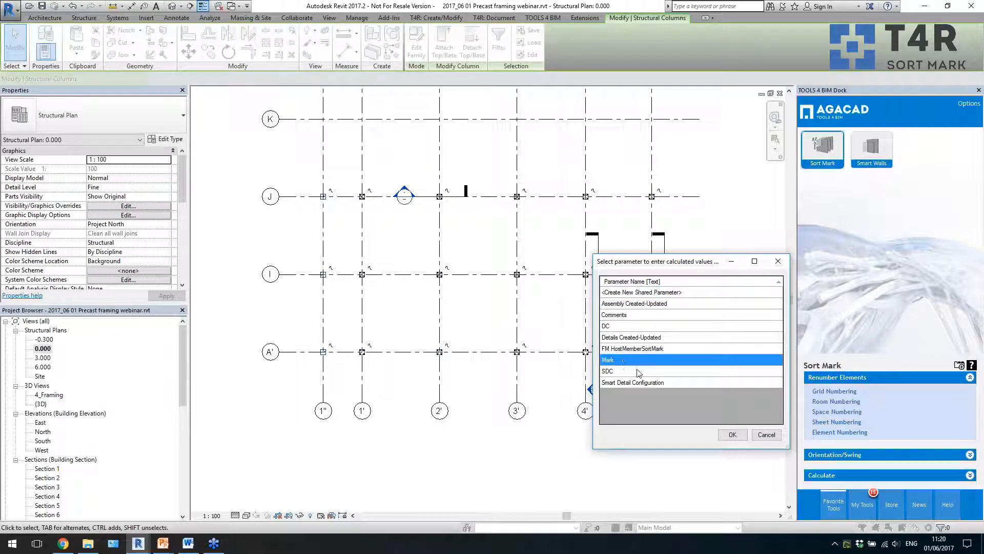
{"action": "left_click", "coordinate": [732, 434]}
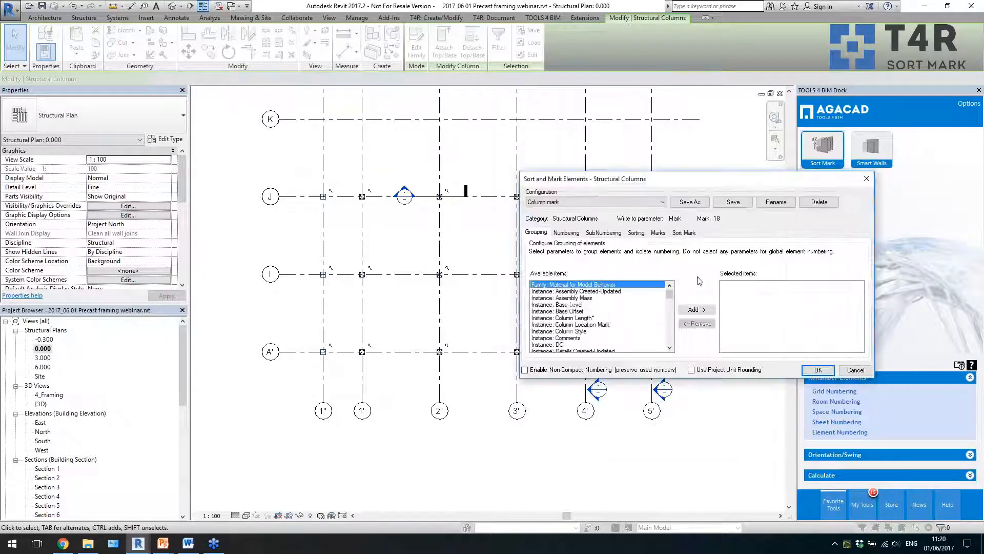
- Save an empty Sort Mark configuration under the name Sorting Columns and open its numbering settings
{"action": "left_click", "coordinate": [630, 203]}
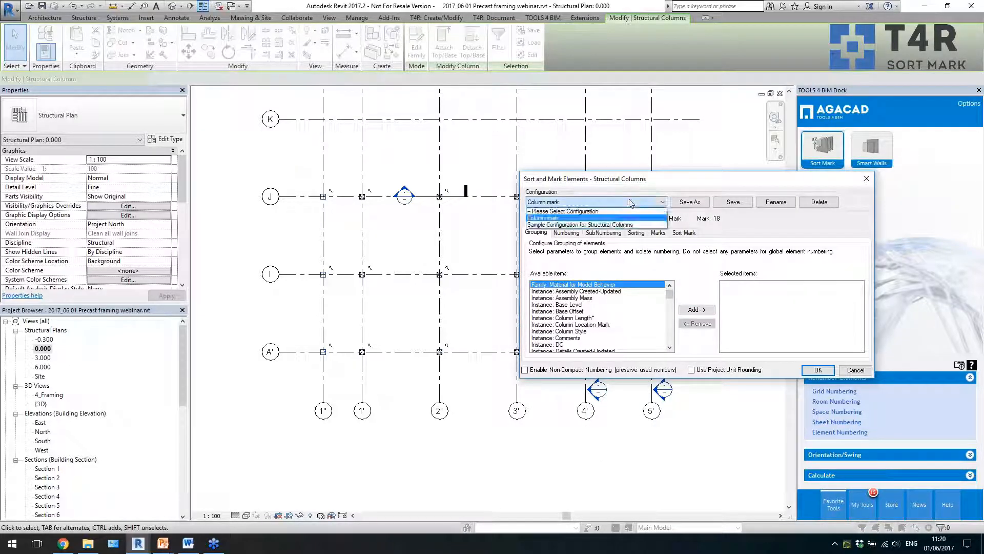
{"action": "left_click", "coordinate": [628, 224]}
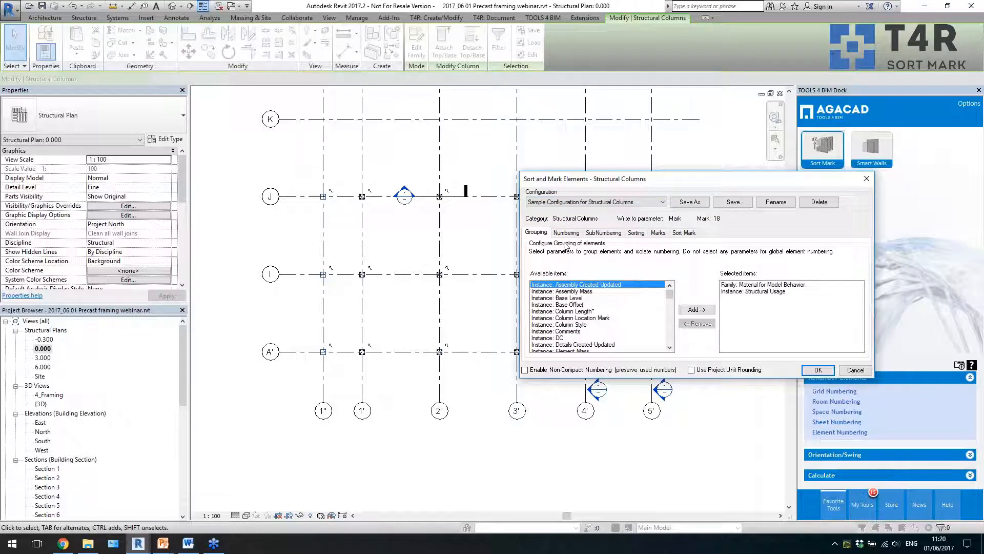
{"action": "left_click", "coordinate": [626, 202]}
{"action": "left_click", "coordinate": [559, 211]}
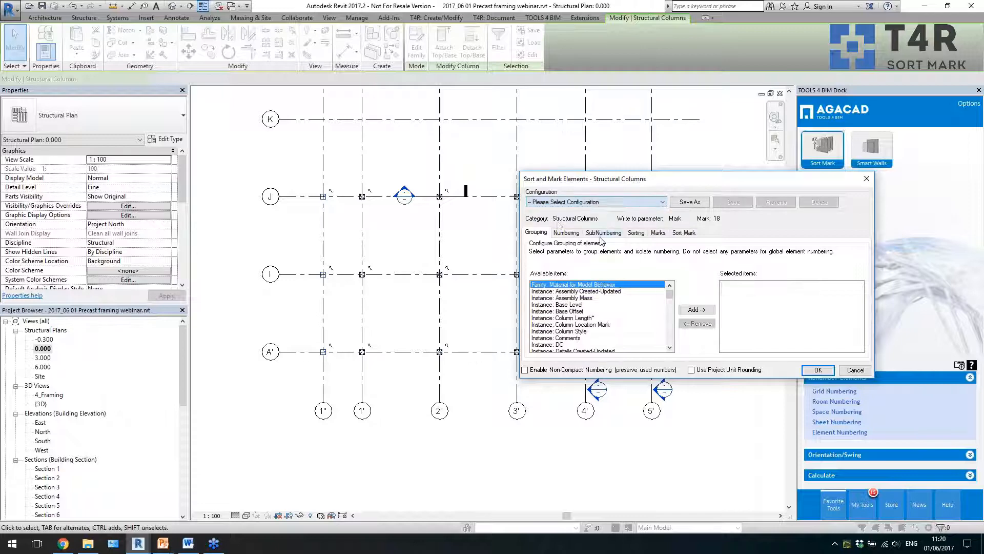
{"action": "left_click", "coordinate": [690, 202]}
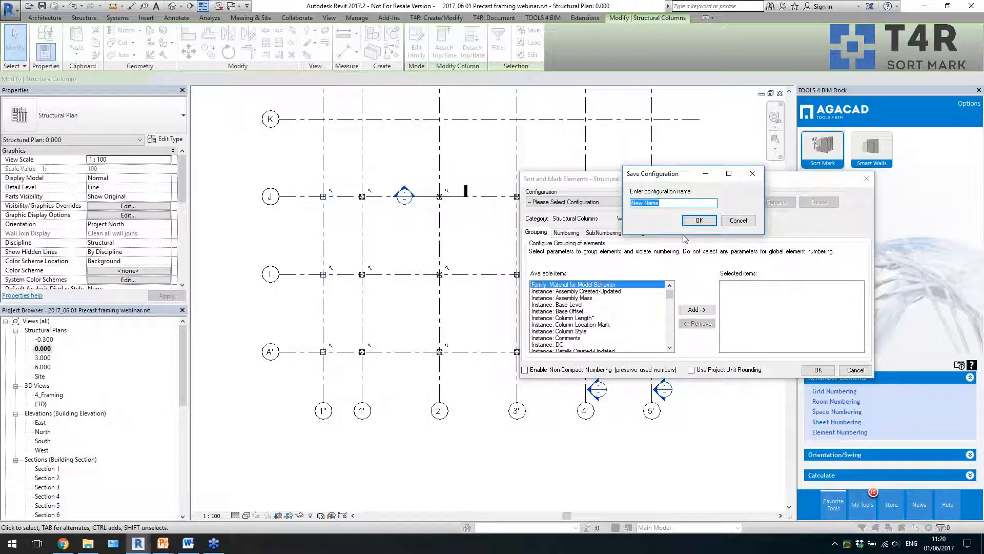
{"action": "type", "text": "Sorting Columns"}
{"action": "key", "text": "Return"}
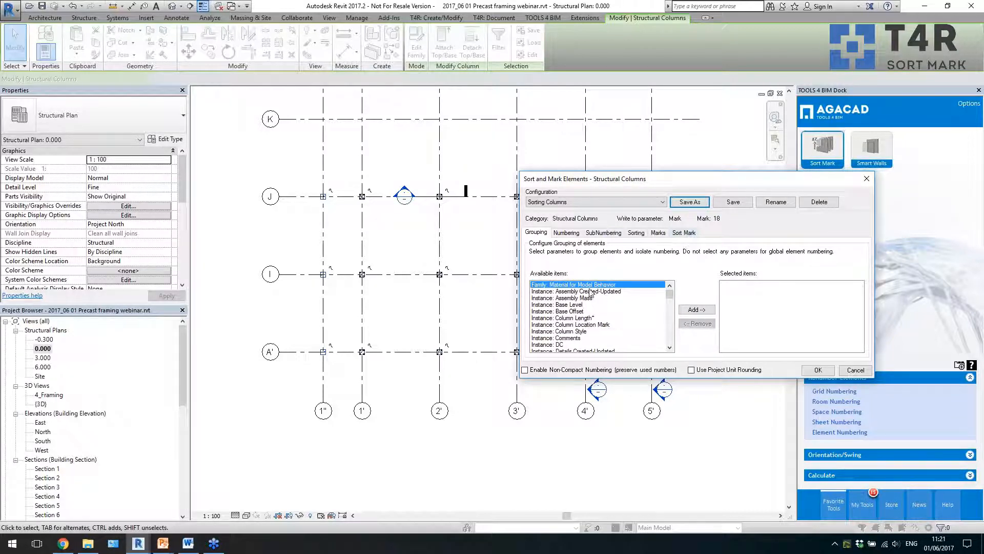
{"action": "left_click", "coordinate": [567, 233]}
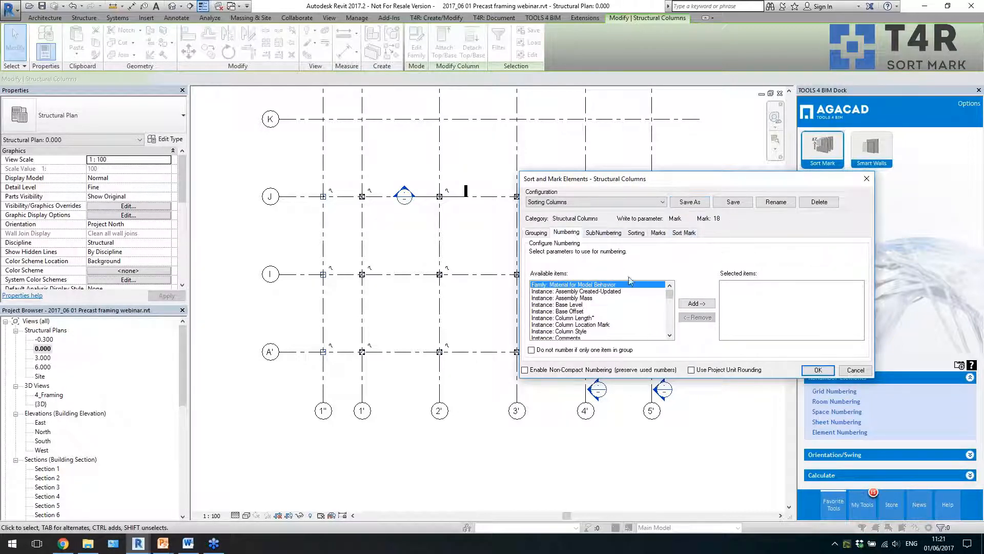
{"action": "mouse_move", "coordinate": [670, 296]}
{"action": "left_mouse_down"}
{"action": "mouse_move", "coordinate": [672, 330]}
{"action": "mouse_move", "coordinate": [674, 315]}
{"action": "left_mouse_up"}
{"action": "left_click", "coordinate": [574, 311]}
{"action": "left_click", "coordinate": [695, 303]}
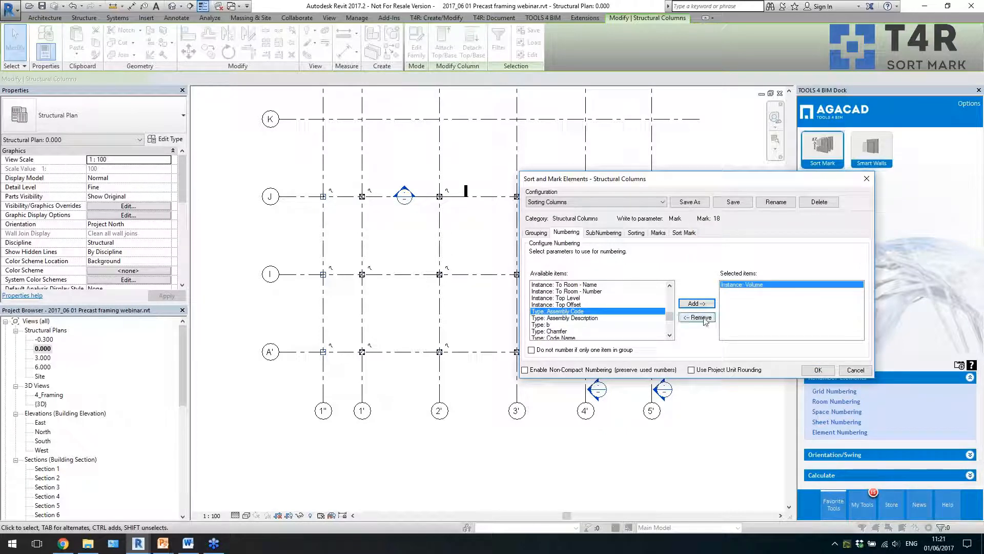
{"action": "left_click", "coordinate": [697, 317]}
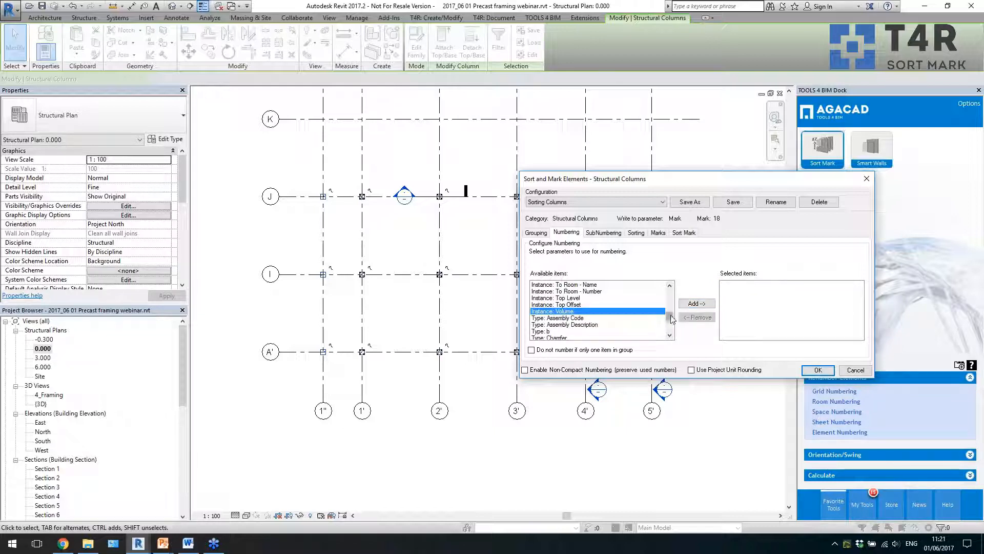
- Add the instance Id as the parameter used for numbering the columns
{"action": "left_click_drag", "start_coordinate": [670, 315], "coordinate": [673, 300]}
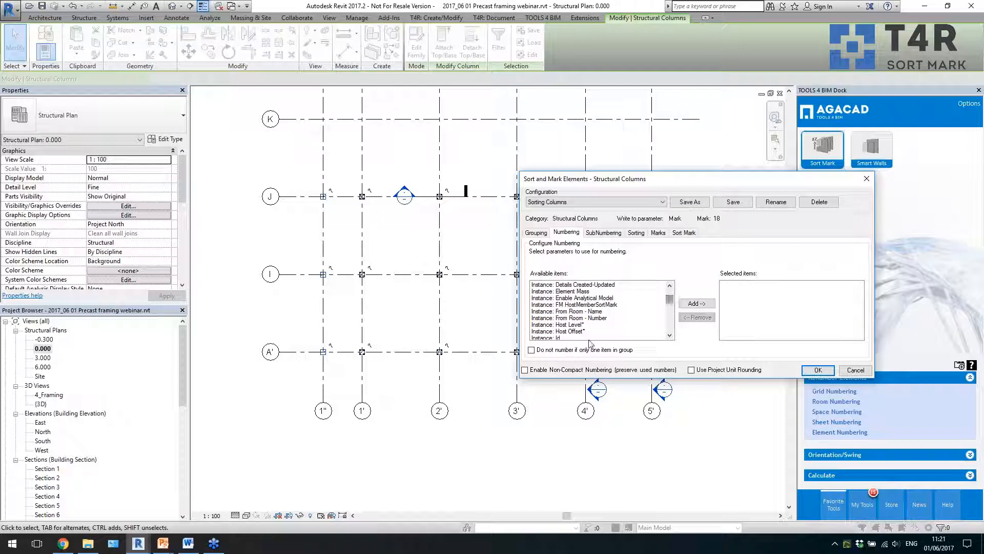
{"action": "left_click", "coordinate": [590, 337]}
{"action": "left_click", "coordinate": [696, 304]}
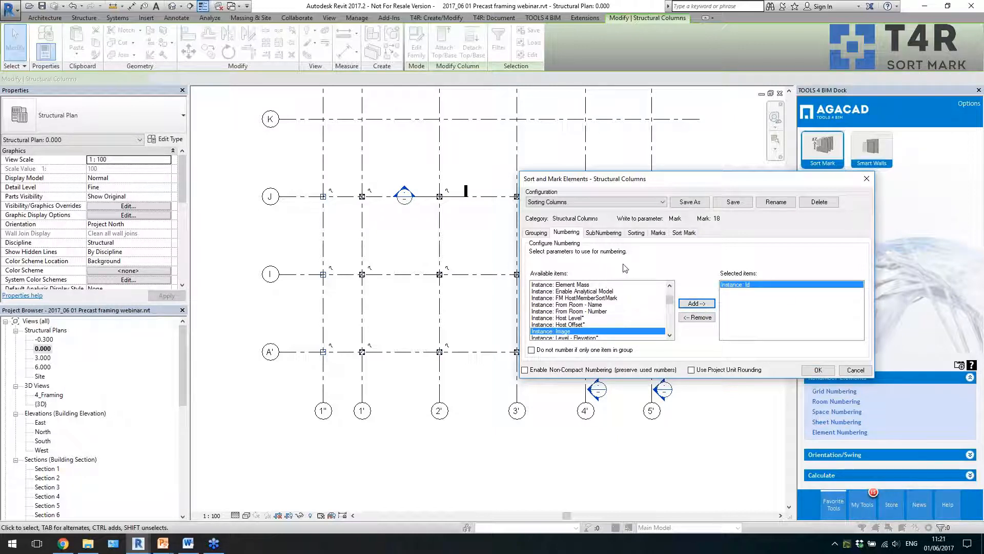
- Sort the columns before numbering by Element position X and Element position Y, leaving subnumbering without parameters
{"action": "left_click", "coordinate": [609, 233]}
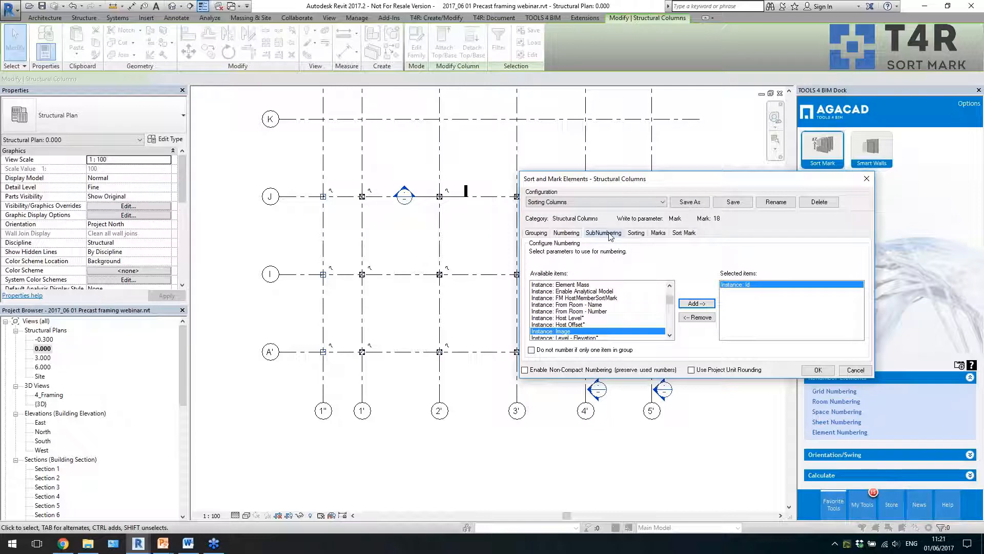
{"action": "left_click", "coordinate": [636, 234]}
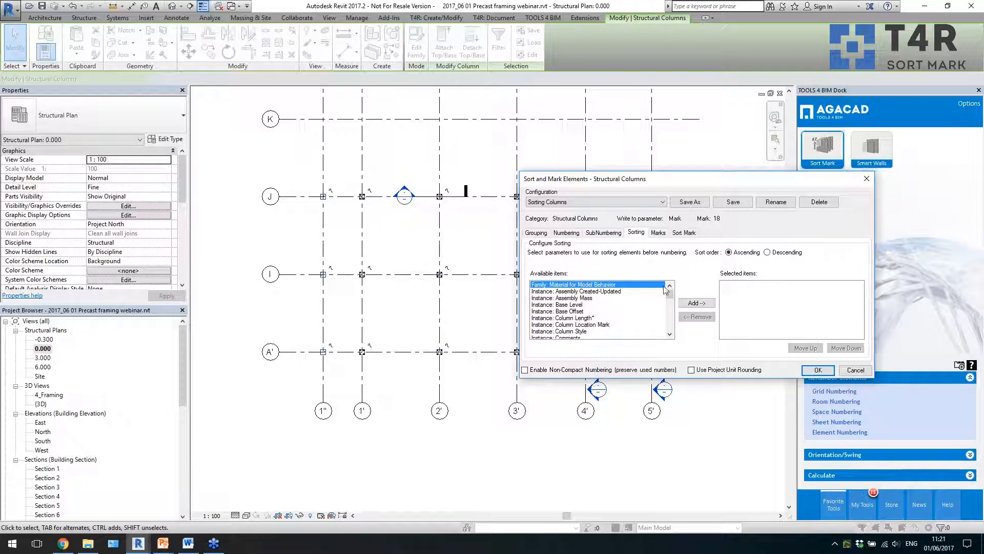
{"action": "left_click_drag", "start_coordinate": [670, 297], "coordinate": [670, 307]}
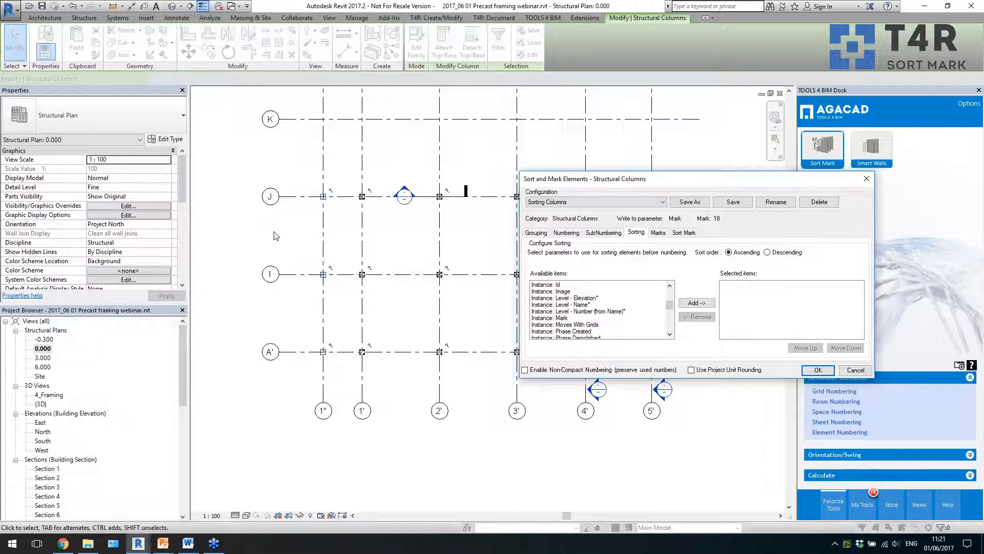
{"action": "left_click", "coordinate": [584, 304]}
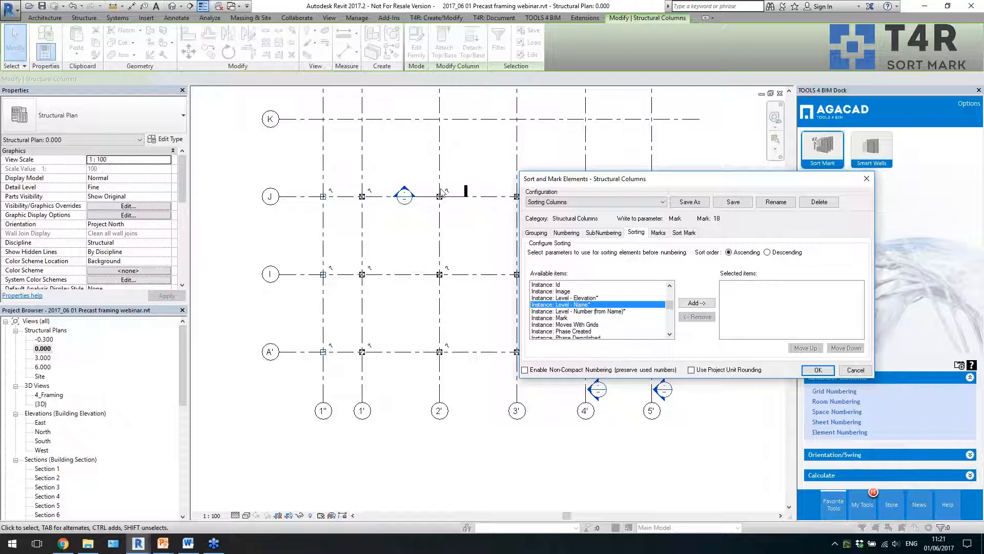
{"action": "left_click_drag", "start_coordinate": [671, 307], "coordinate": [674, 301]}
{"action": "left_click", "coordinate": [630, 292]}
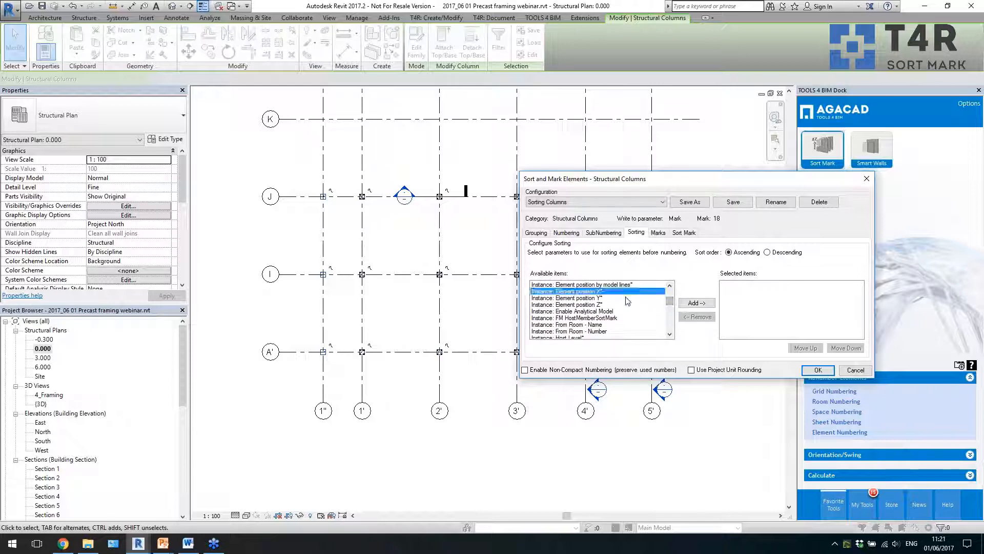
{"action": "left_click", "coordinate": [626, 298], "text": "shift"}
{"action": "left_click", "coordinate": [697, 303]}
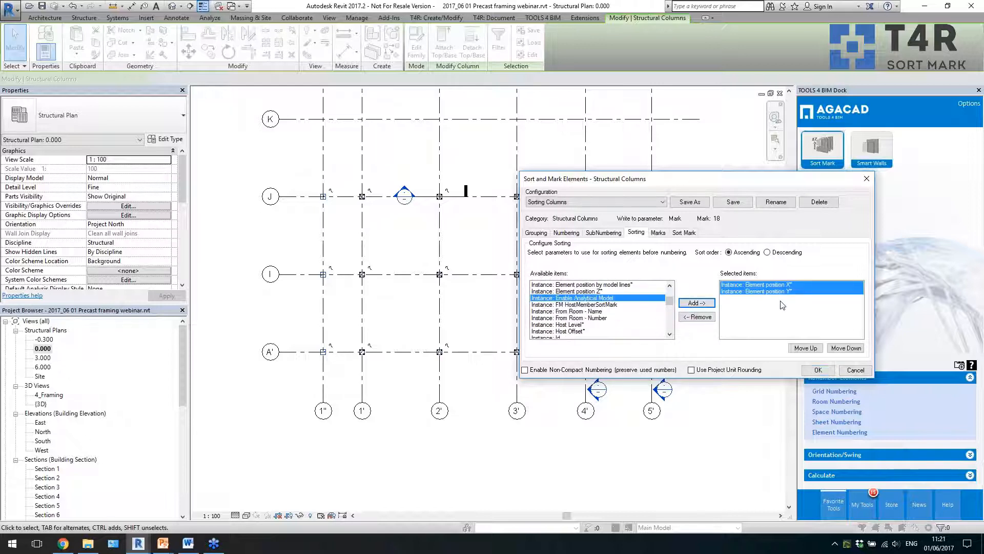
- Compose the mark from the calculated Sort Mark Number with the prefix PC- and run the numbering on the columns
{"action": "left_click", "coordinate": [659, 233]}
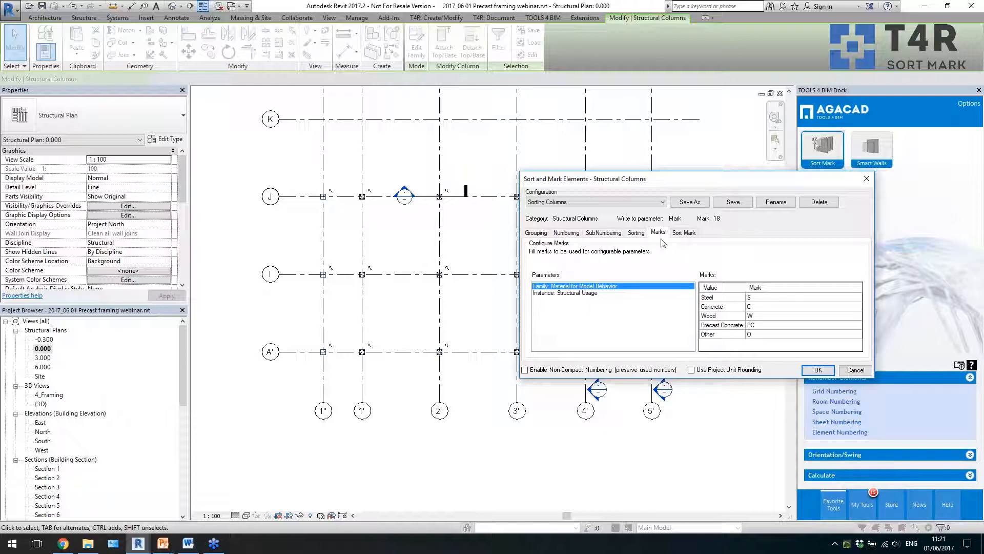
{"action": "left_click", "coordinate": [683, 232]}
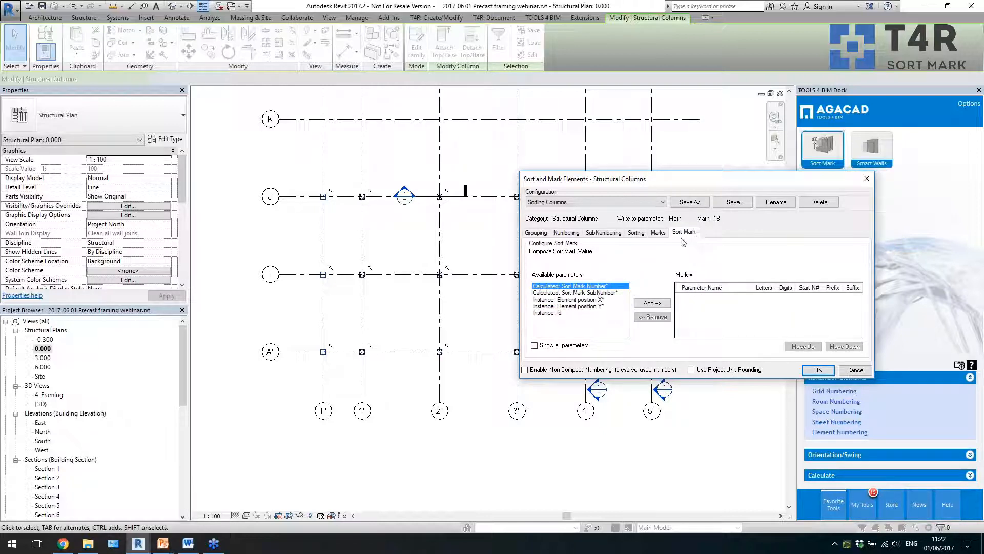
{"action": "left_click", "coordinate": [647, 304]}
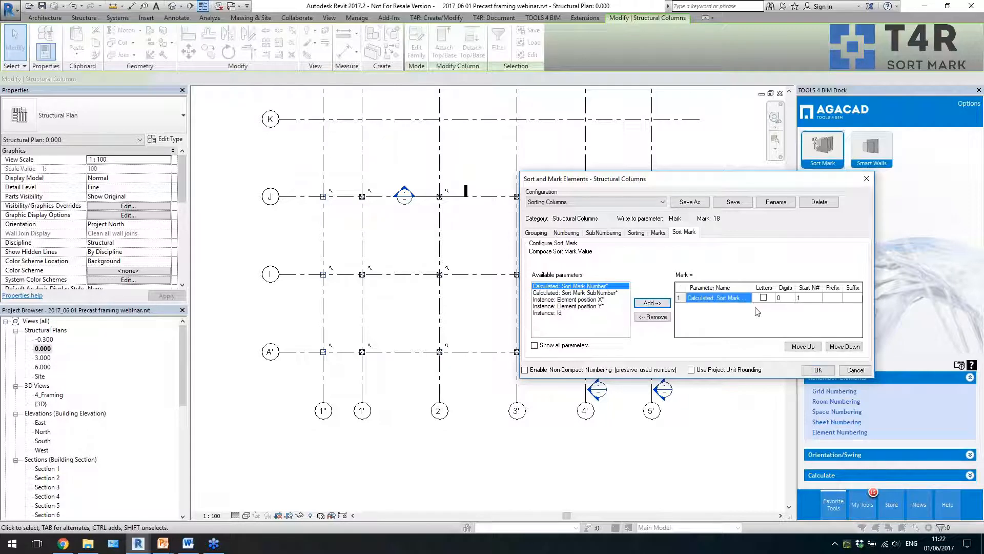
{"action": "left_click", "coordinate": [832, 301]}
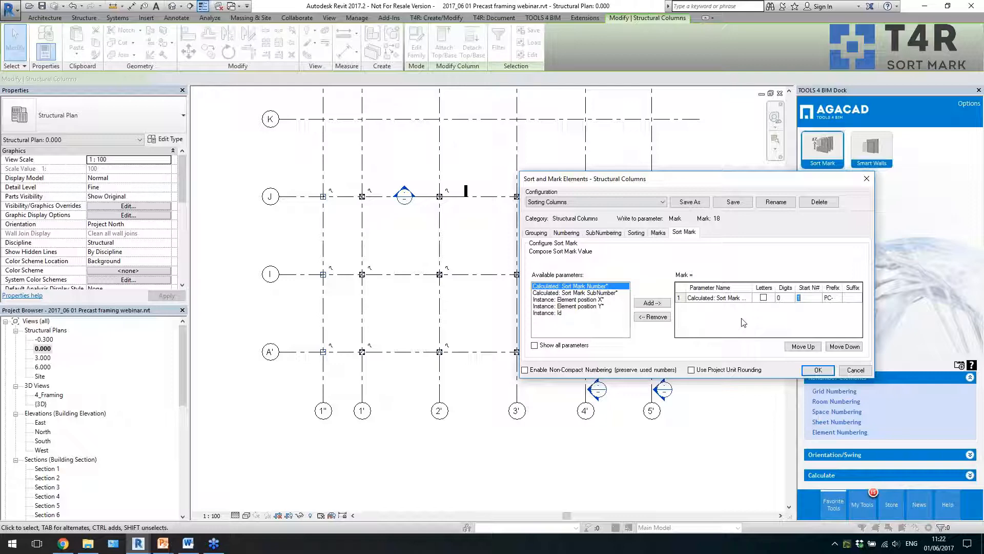
{"action": "left_click", "coordinate": [815, 370]}
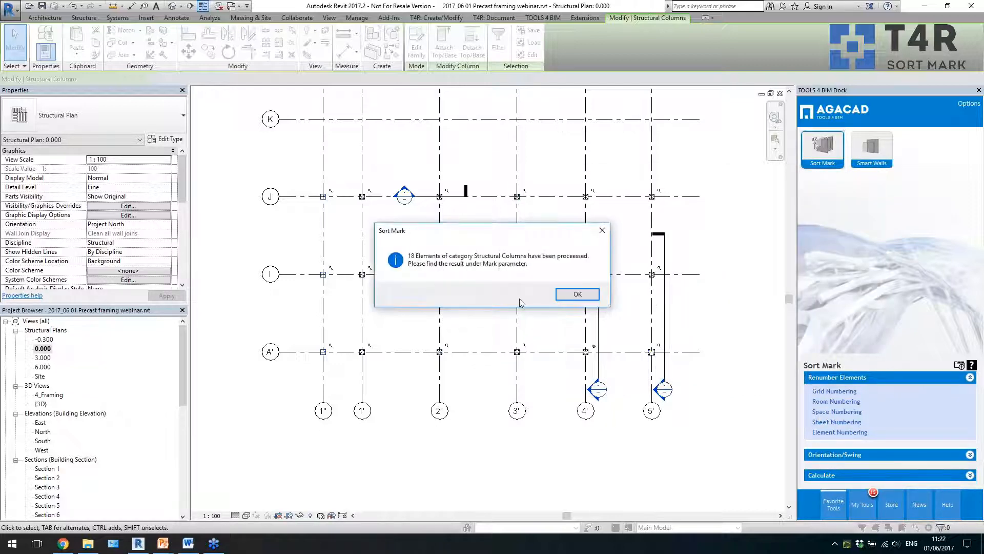
{"action": "left_click", "coordinate": [564, 297]}
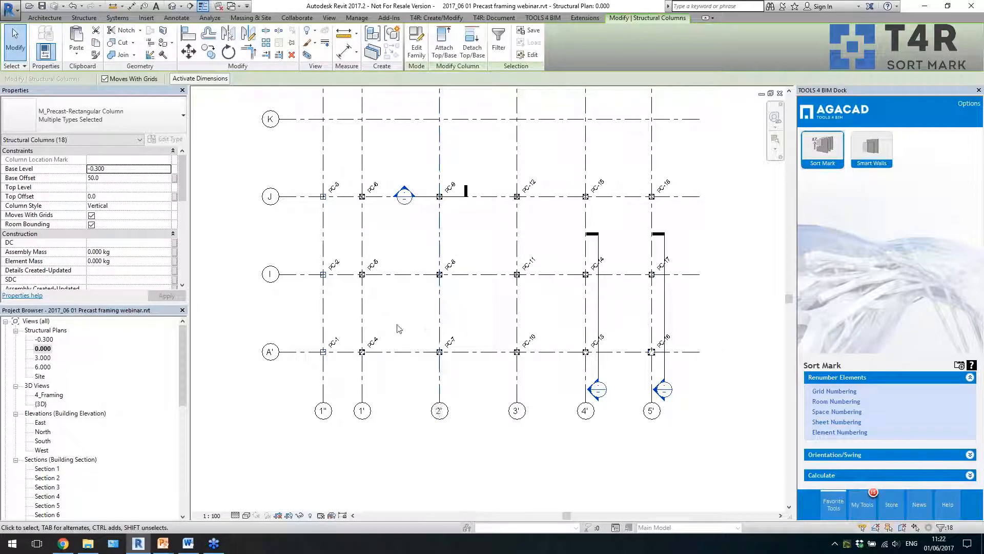
- Examine the column tags across the grid and the Mark property of the columns at A'-1'' and I-1'', ending with nothing selected
{"action": "scroll", "coordinate": [397, 325], "scroll_direction": "up", "scroll_amount": 2}
{"action": "middle_click_drag", "start_coordinate": [381, 339], "coordinate": [318, 350]}
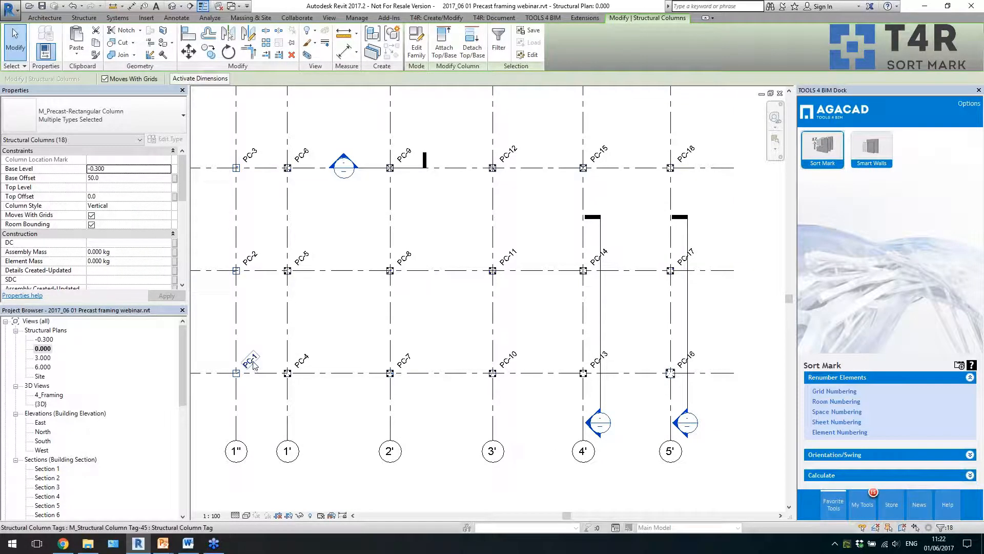
{"action": "left_click", "coordinate": [245, 328]}
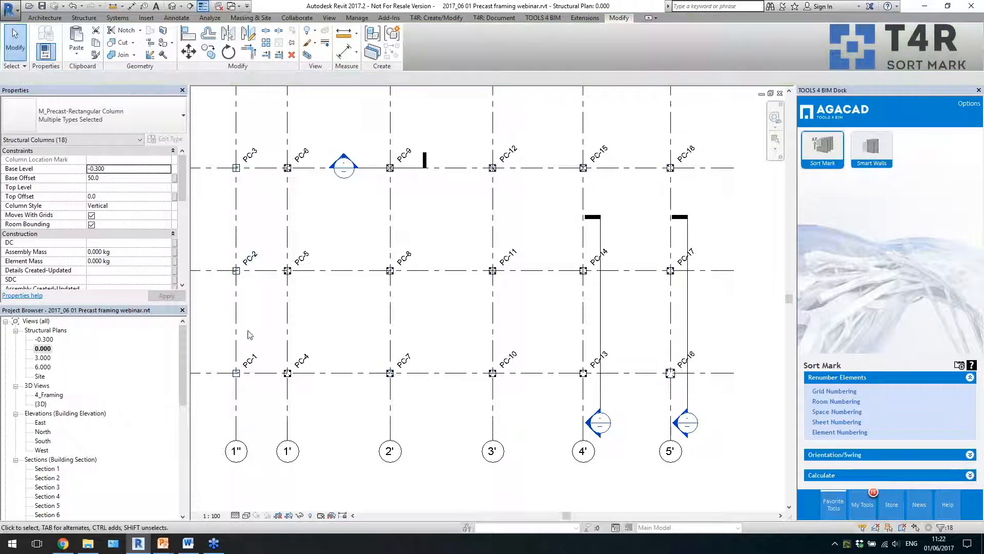
{"action": "left_click", "coordinate": [236, 374]}
{"action": "scroll", "coordinate": [181, 197], "scroll_direction": "down", "scroll_amount": 1}
{"action": "left_click_drag", "start_coordinate": [181, 197], "coordinate": [183, 277]}
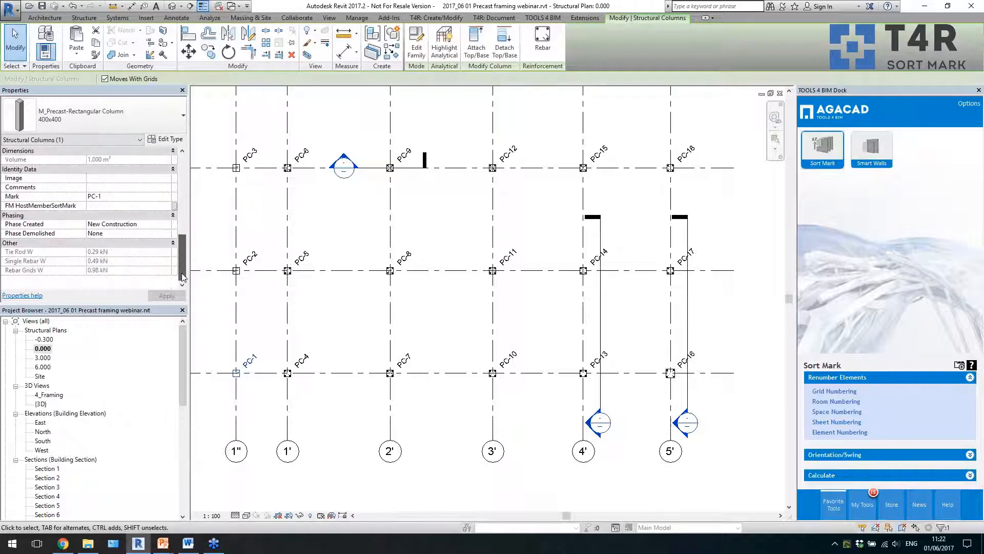
{"action": "left_click", "coordinate": [237, 272]}
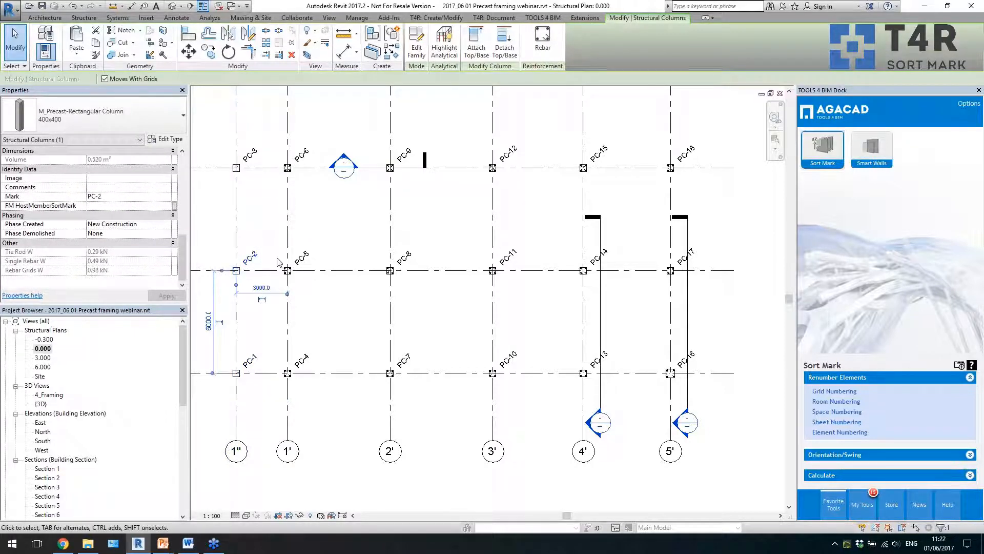
{"action": "left_click", "coordinate": [649, 256]}
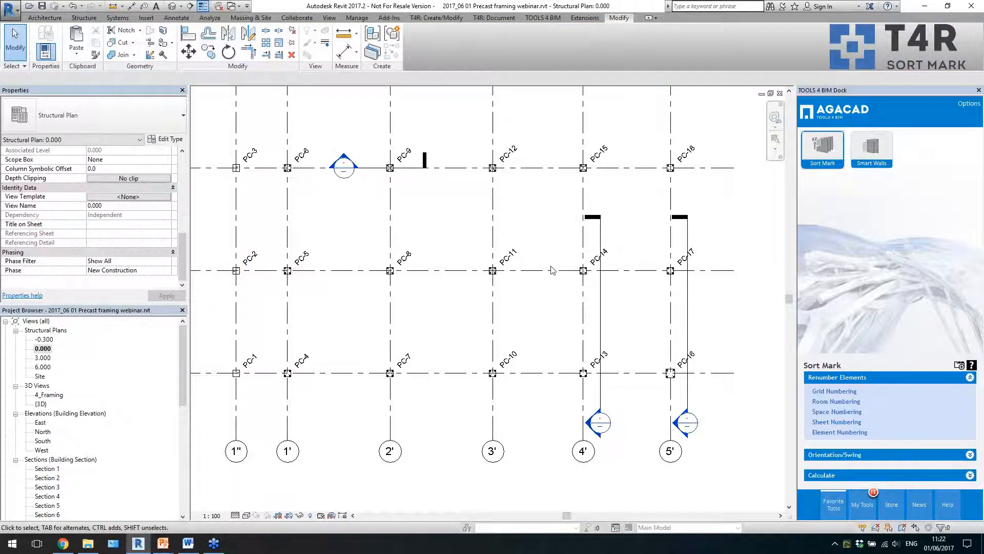
{"action": "scroll", "coordinate": [550, 266], "scroll_direction": "down", "scroll_amount": 2}
{"action": "scroll", "coordinate": [502, 301], "scroll_direction": "up", "scroll_amount": 1}
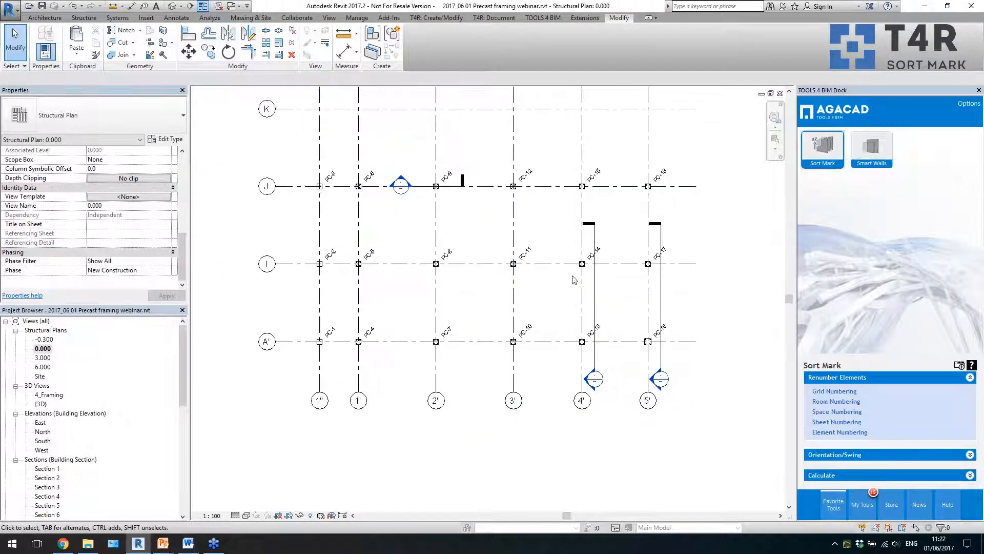
{"action": "scroll", "coordinate": [574, 279], "scroll_direction": "up", "scroll_amount": 1}
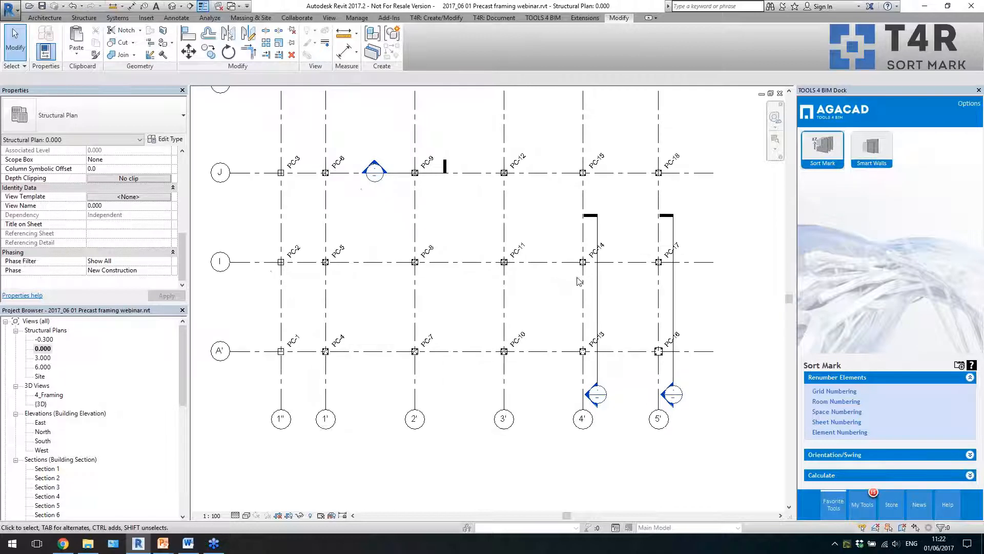
- In the default 3D view, select the precast frame and filter the selection to Structural Columns only
{"action": "left_click", "coordinate": [172, 7]}
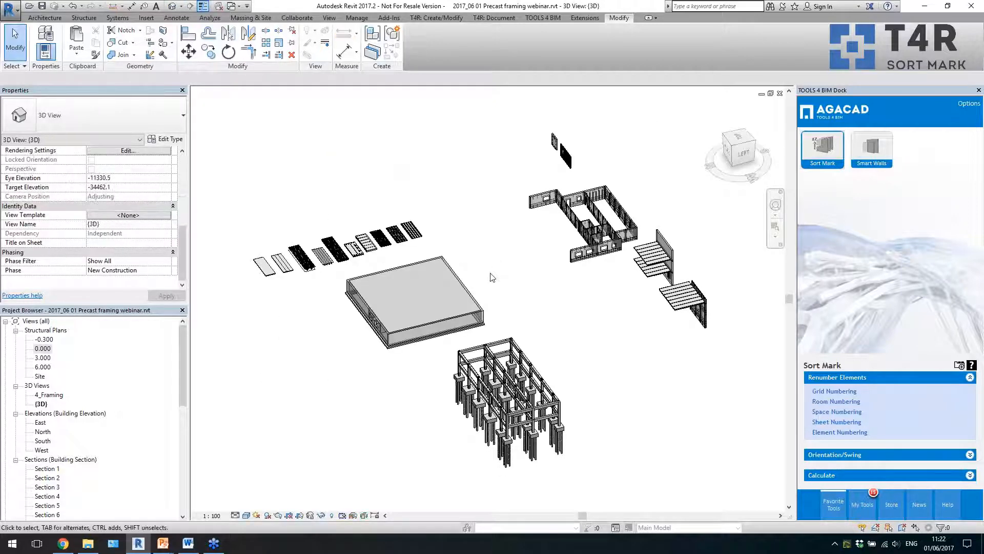
{"action": "middle_click_drag", "start_coordinate": [480, 272], "coordinate": [589, 272], "text": "shift"}
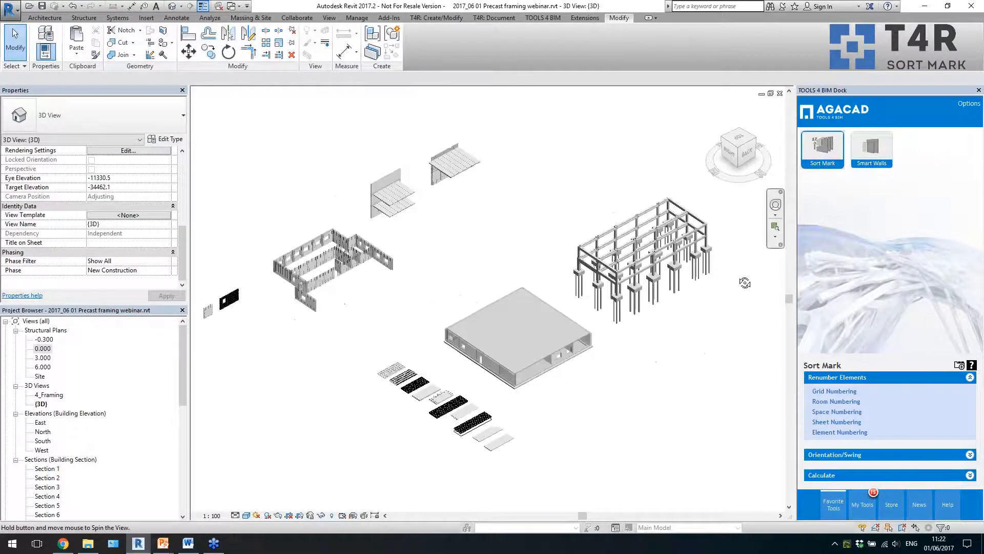
{"action": "middle_click_drag", "start_coordinate": [677, 318], "coordinate": [700, 342], "text": "shift"}
{"action": "left_click_drag", "start_coordinate": [746, 373], "coordinate": [585, 243]}
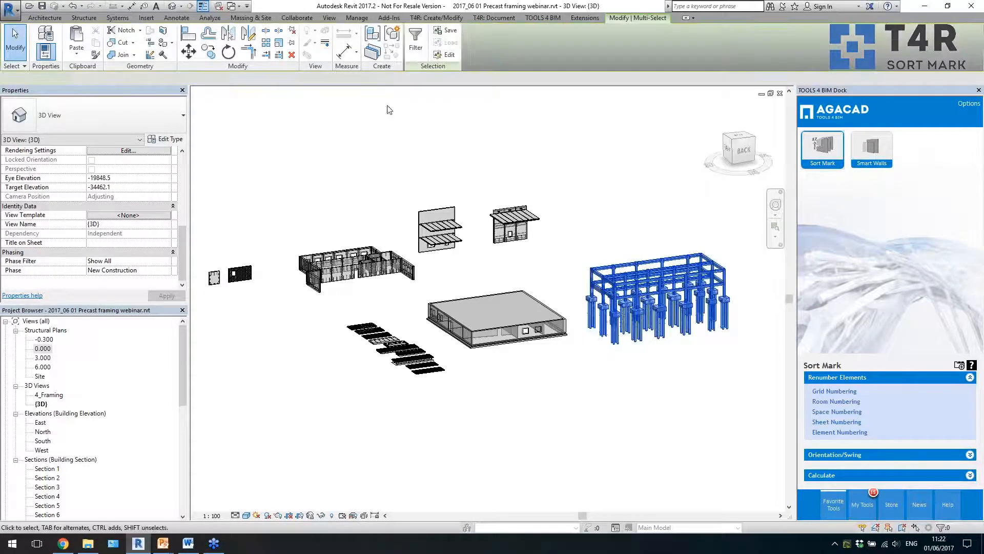
{"action": "left_click", "coordinate": [416, 41]}
{"action": "left_click", "coordinate": [720, 261]}
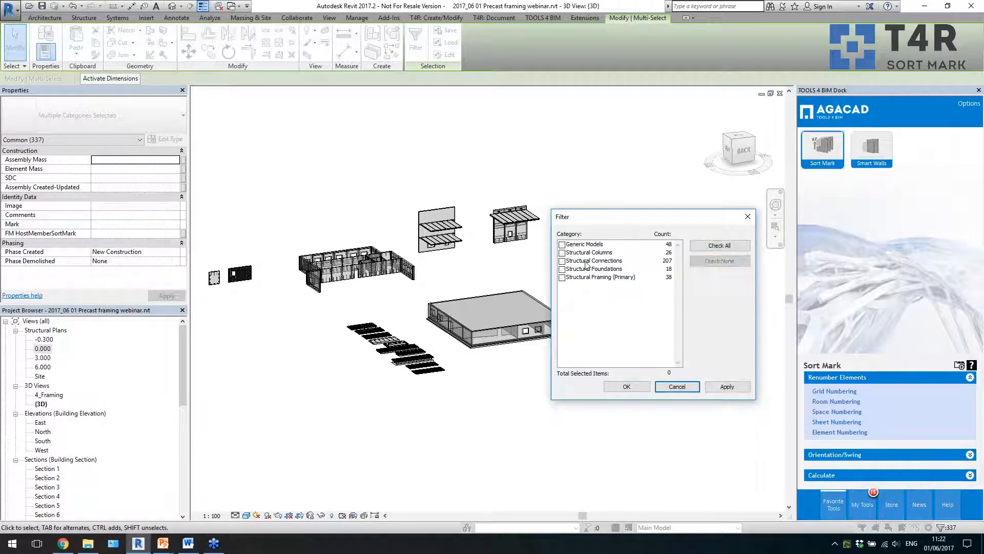
{"action": "left_click", "coordinate": [562, 253]}
{"action": "left_click", "coordinate": [626, 386]}
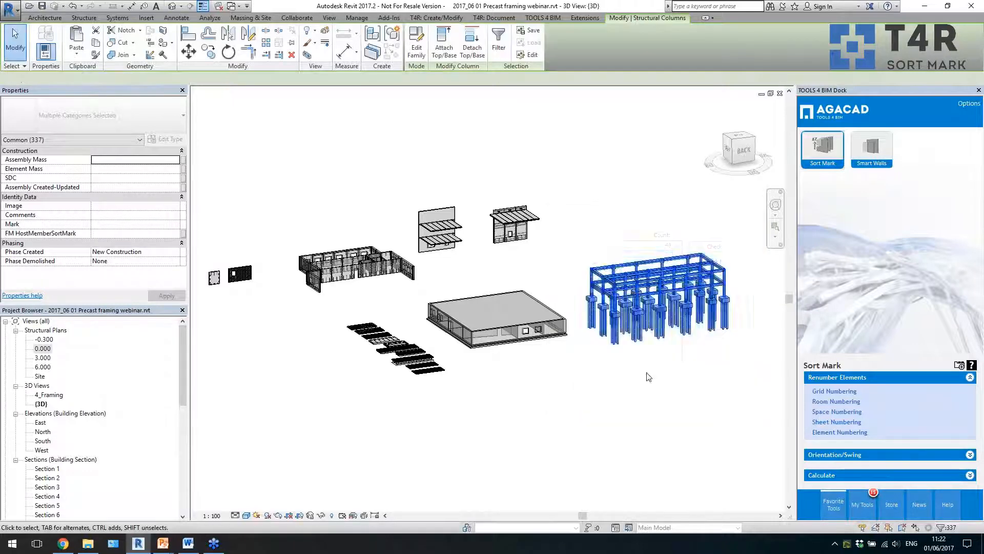
- Renumber the selected columns with the Sorting Columns configuration, writing the PC- marks to the Mark parameter
{"action": "left_click", "coordinate": [839, 432]}
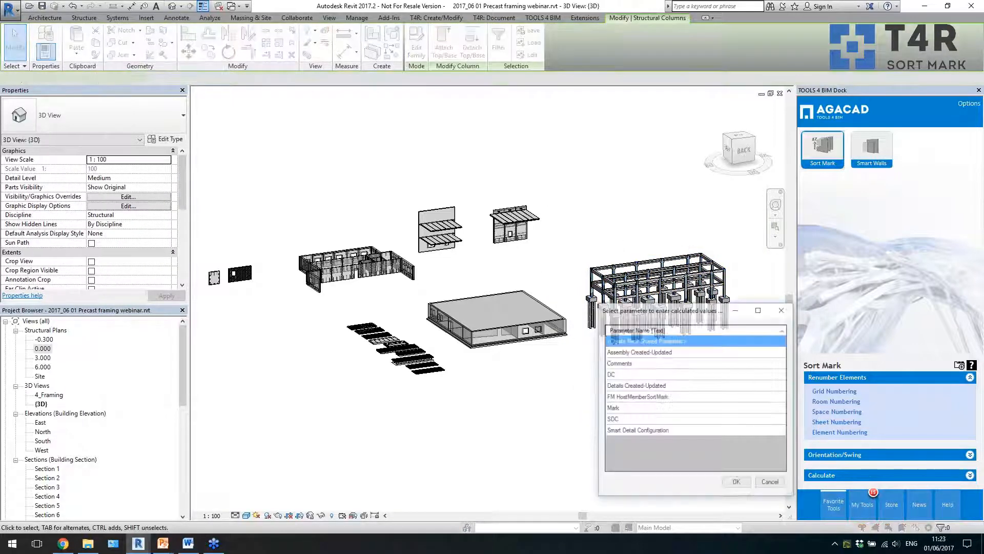
{"action": "left_click", "coordinate": [643, 408]}
{"action": "left_click", "coordinate": [736, 483]}
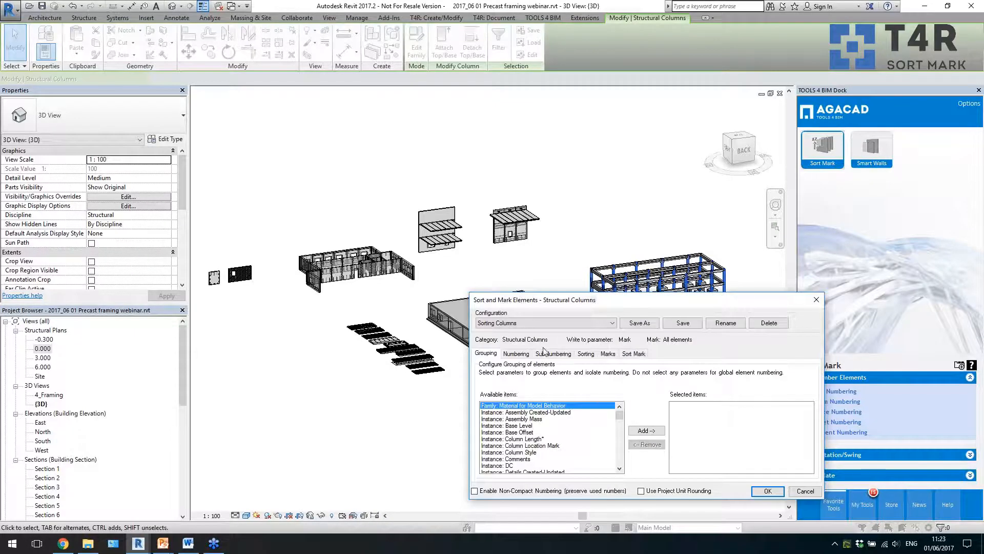
{"action": "left_click", "coordinate": [635, 353]}
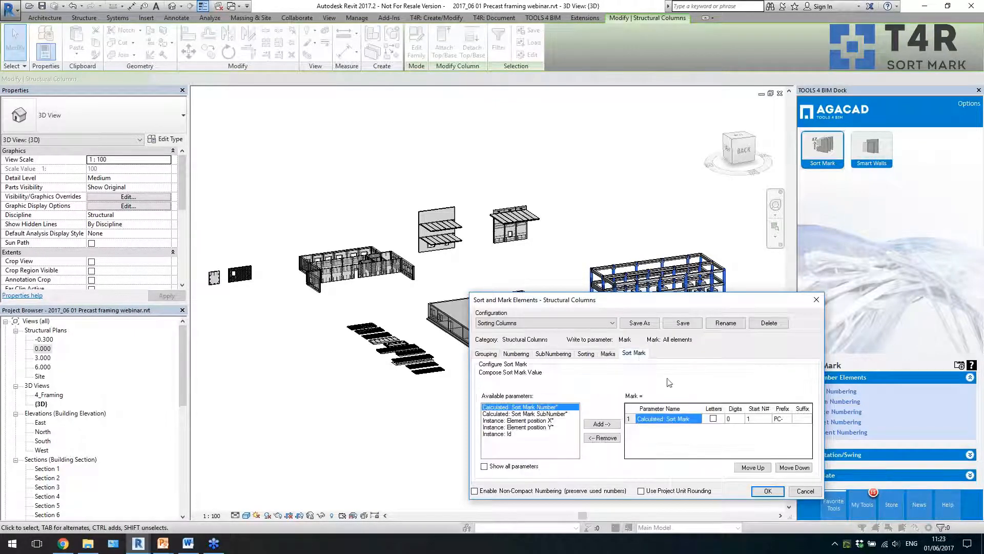
{"action": "left_click", "coordinate": [764, 491]}
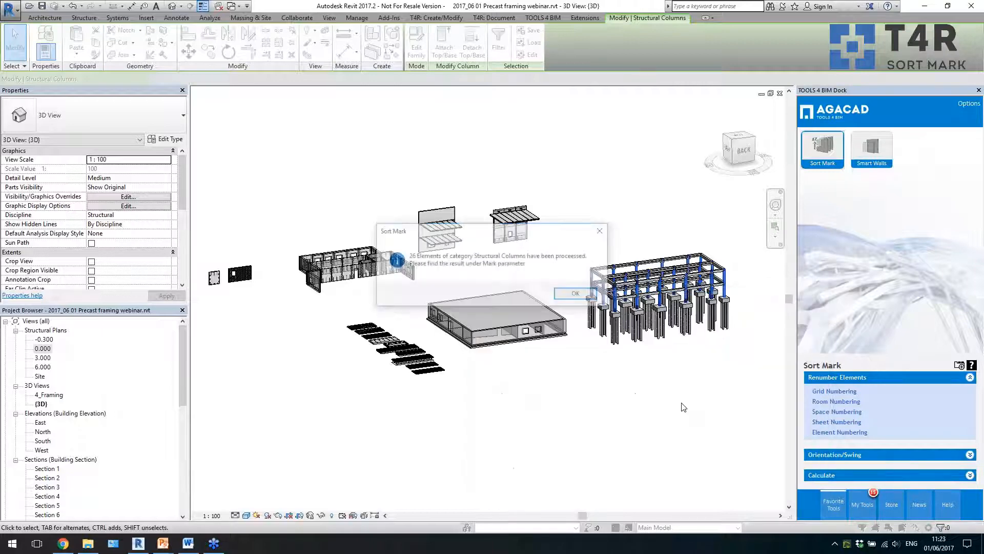
{"action": "left_click", "coordinate": [576, 295]}
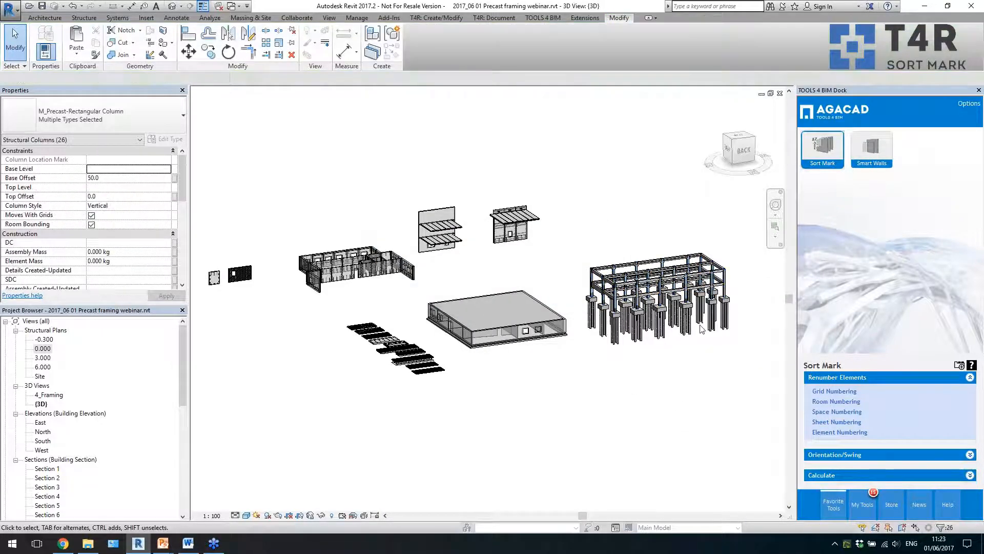
- Select the whole precast frame again and filter the selection to Structural Framing (Primary) only
{"action": "scroll", "coordinate": [734, 287], "scroll_direction": "up", "scroll_amount": 3}
{"action": "left_click_drag", "start_coordinate": [740, 443], "coordinate": [435, 226]}
{"action": "left_click", "coordinate": [415, 41]}
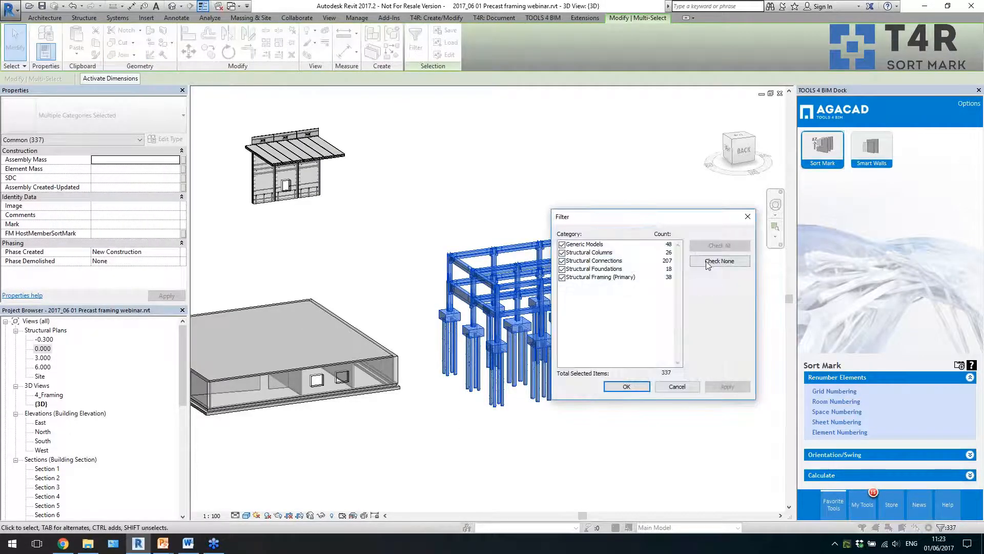
{"action": "left_click", "coordinate": [720, 261]}
{"action": "left_click", "coordinate": [620, 278]}
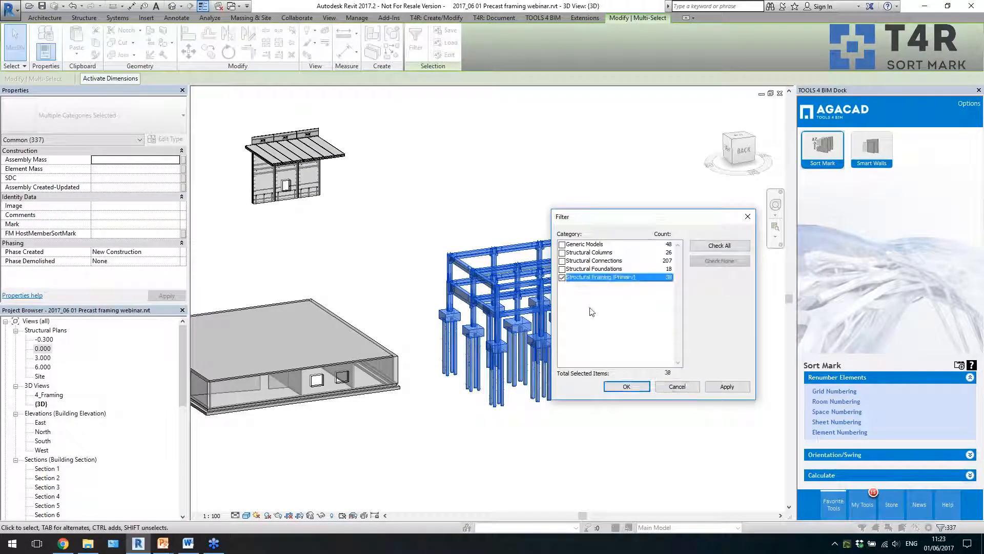
{"action": "left_click", "coordinate": [614, 385]}
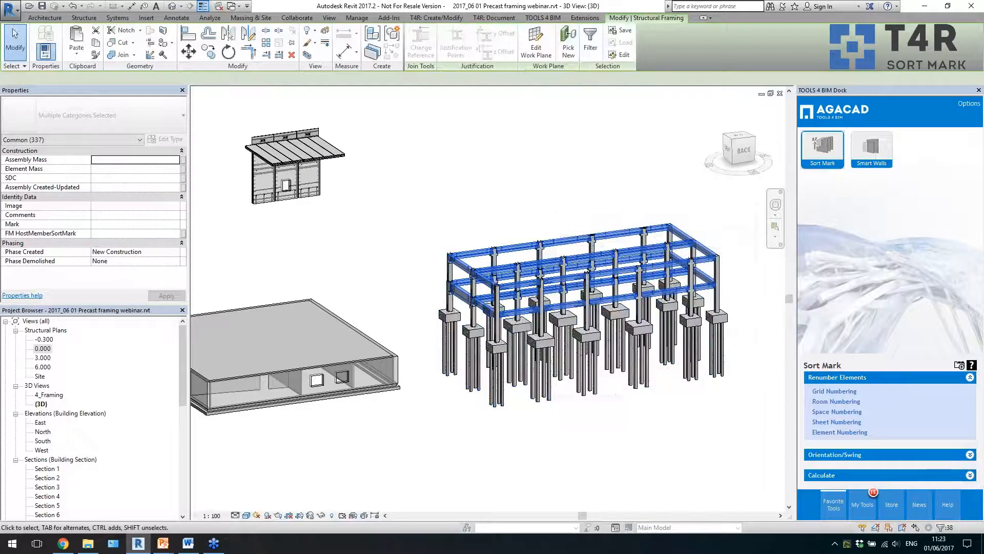
- Start Element Numbering for the selected framing with Mark as the parameter that receives the calculated values
{"action": "left_click", "coordinate": [621, 239]}
{"action": "scroll", "coordinate": [716, 288], "scroll_direction": "down", "scroll_amount": 5}
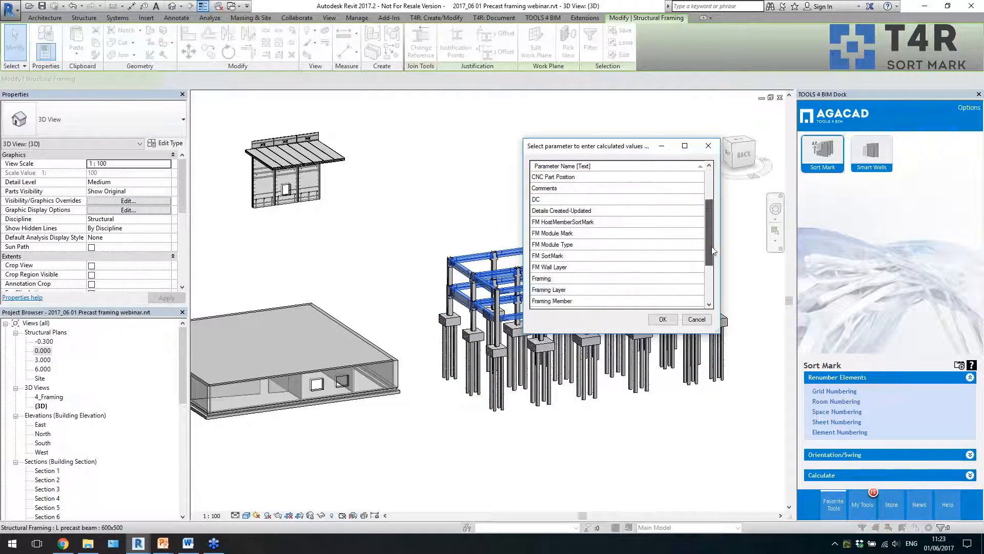
{"action": "left_click", "coordinate": [624, 267]}
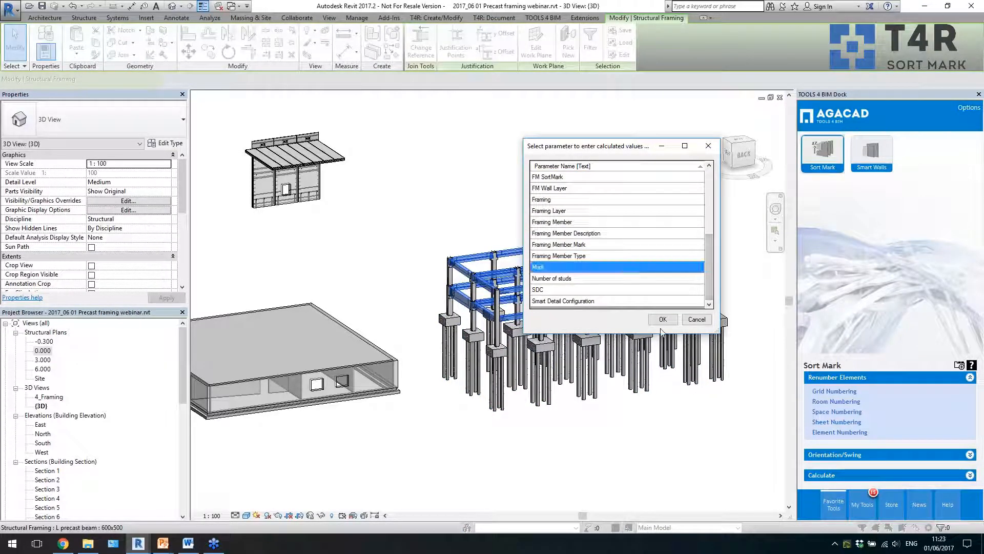
{"action": "left_click", "coordinate": [662, 319]}
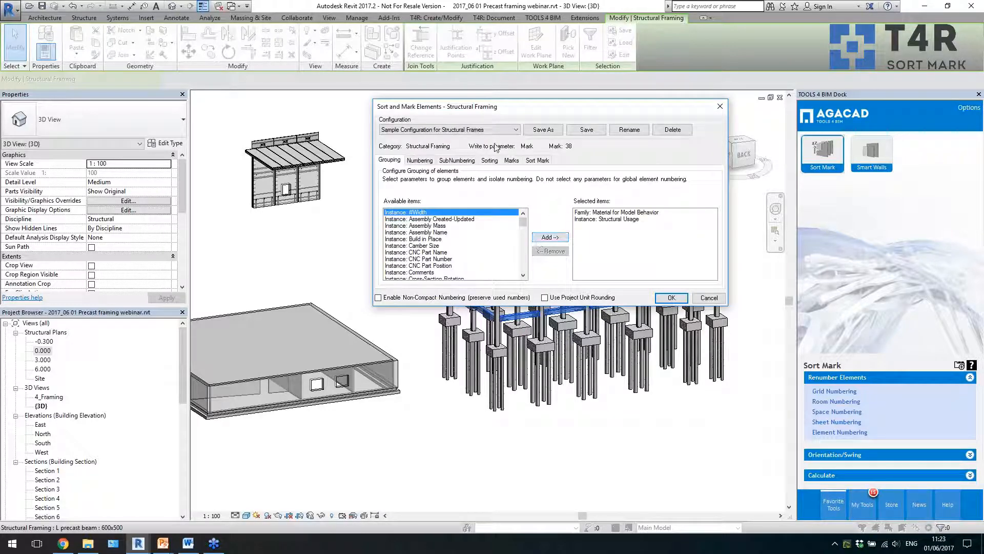
- Set the Sort Mark Number prefix to PB for the structural framing and run the numbering, accepting duplicate marks
{"action": "left_click", "coordinate": [537, 159]}
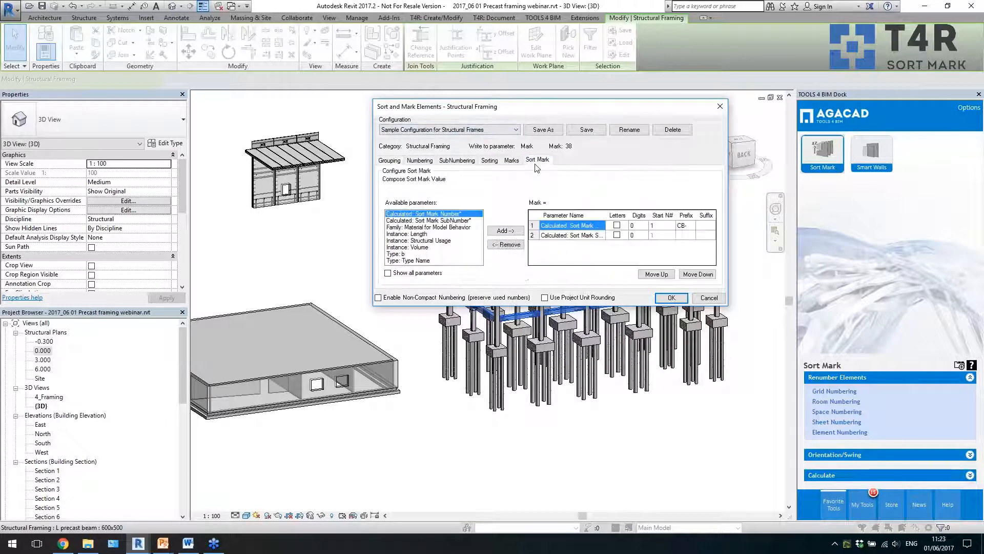
{"action": "left_click", "coordinate": [682, 228]}
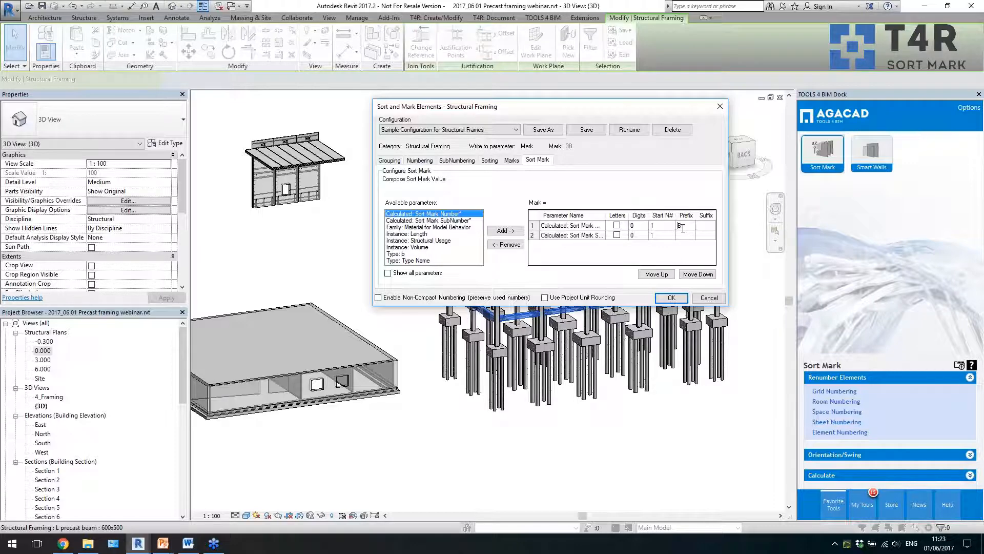
{"action": "left_click", "coordinate": [671, 297]}
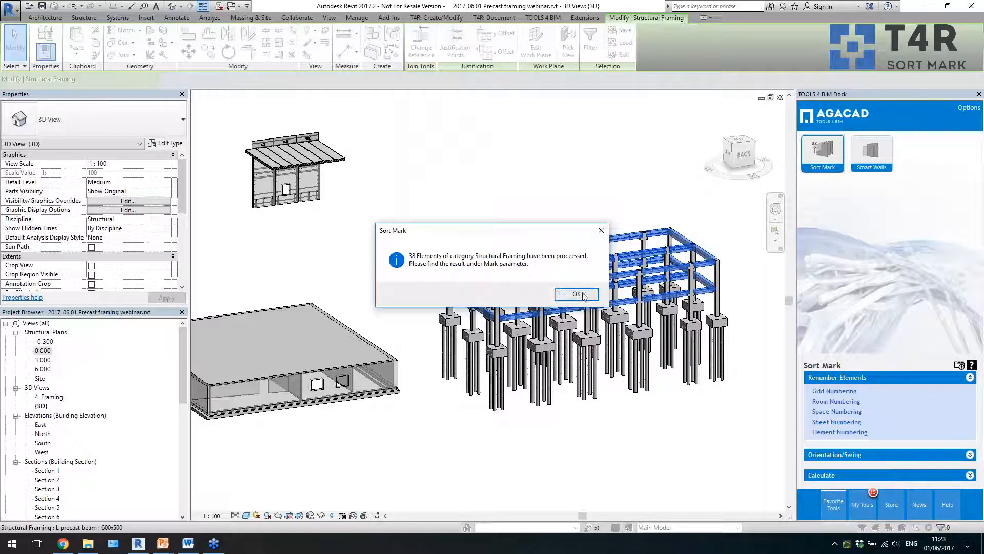
{"action": "left_click", "coordinate": [574, 296]}
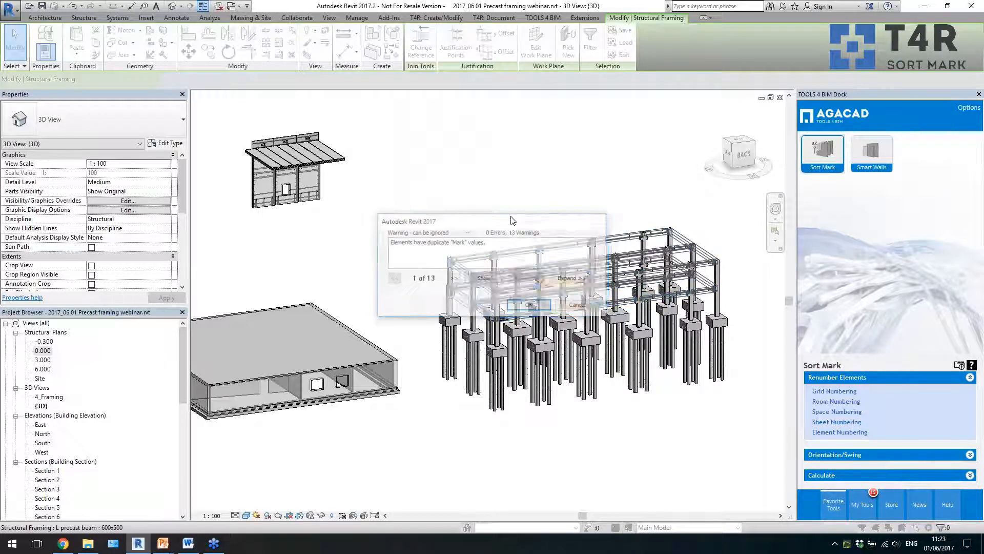
{"action": "left_click", "coordinate": [529, 305]}
- Open the 4_Framing 3D view to show the precast frame on its own
{"action": "left_click", "coordinate": [452, 235]}
{"action": "middle_click_drag", "start_coordinate": [450, 234], "coordinate": [521, 225], "text": "shift"}
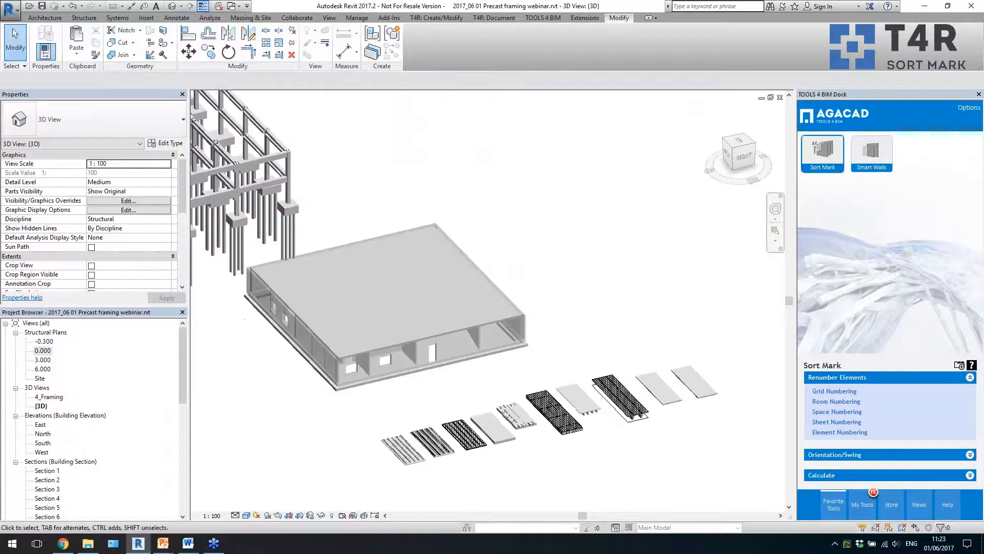
{"action": "scroll", "coordinate": [605, 271], "scroll_direction": "down", "scroll_amount": 3}
{"action": "scroll", "coordinate": [468, 273], "scroll_direction": "up", "scroll_amount": 5}
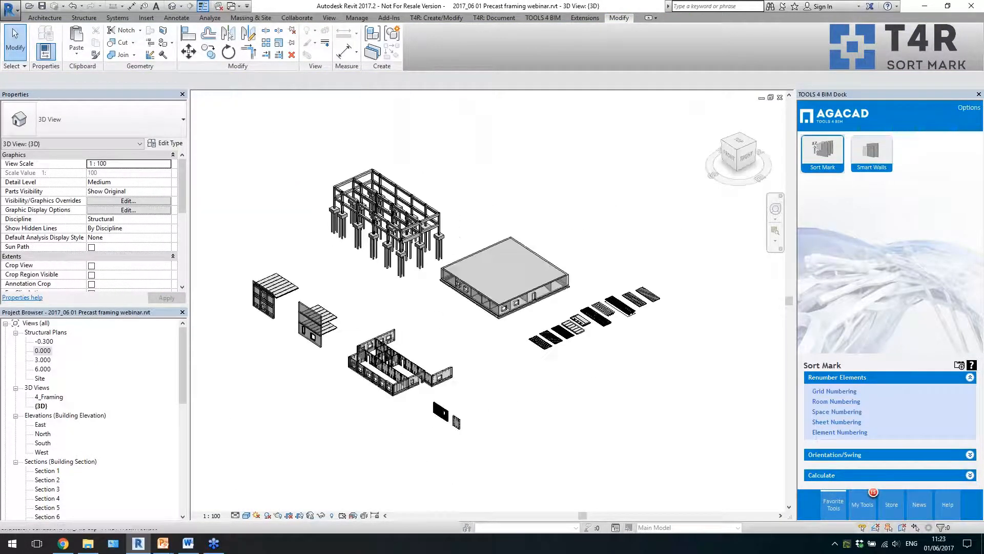
{"action": "middle_click_drag", "start_coordinate": [500, 287], "coordinate": [625, 320], "text": "shift"}
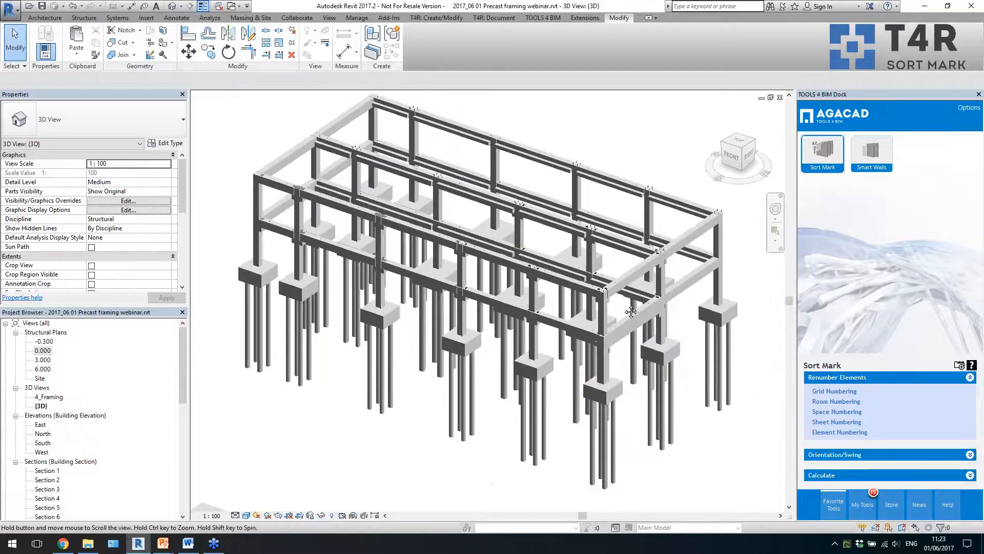
{"action": "double_click", "coordinate": [49, 397]}
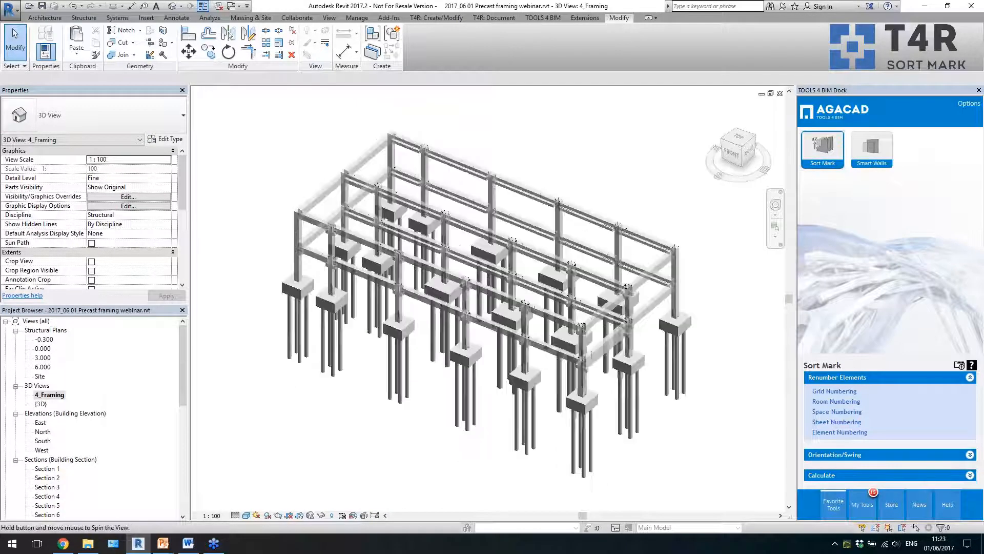
{"action": "scroll", "coordinate": [491, 382], "scroll_direction": "up", "scroll_amount": 3}
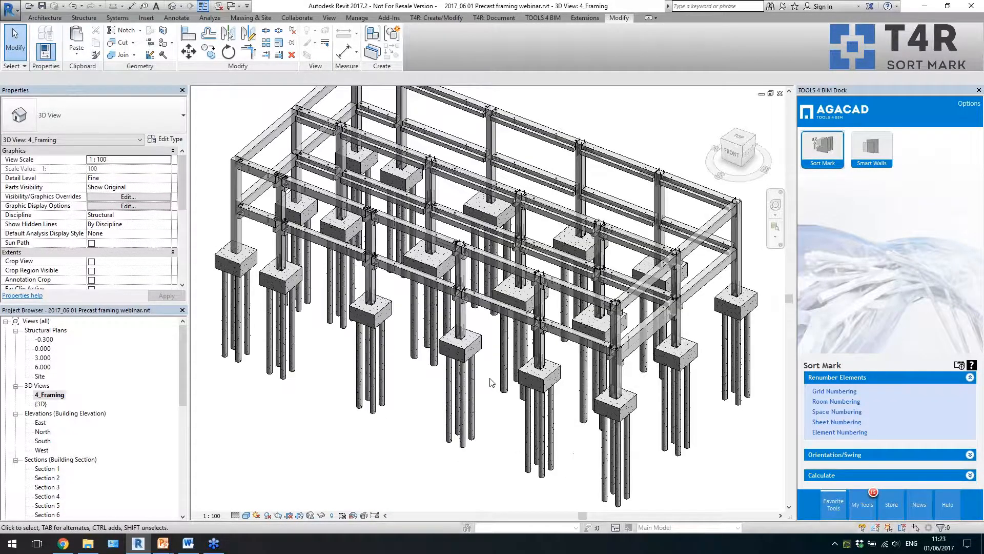
{"action": "middle_click_drag", "start_coordinate": [491, 382], "coordinate": [493, 408]}
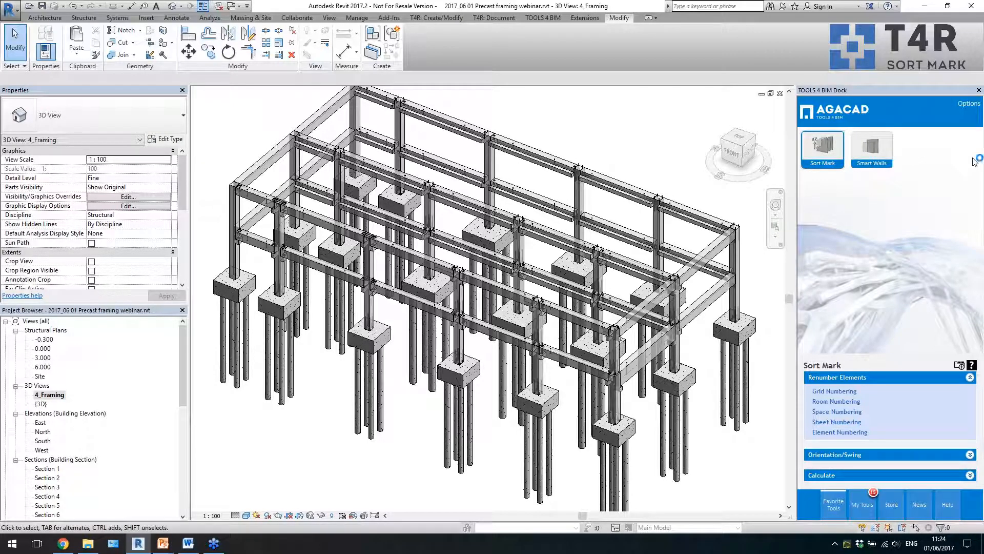
- Show the T4R: Document tools and float the Smart Assemblies tool group over the model view
{"action": "left_click", "coordinate": [597, 153]}
{"action": "left_click", "coordinate": [513, 19]}
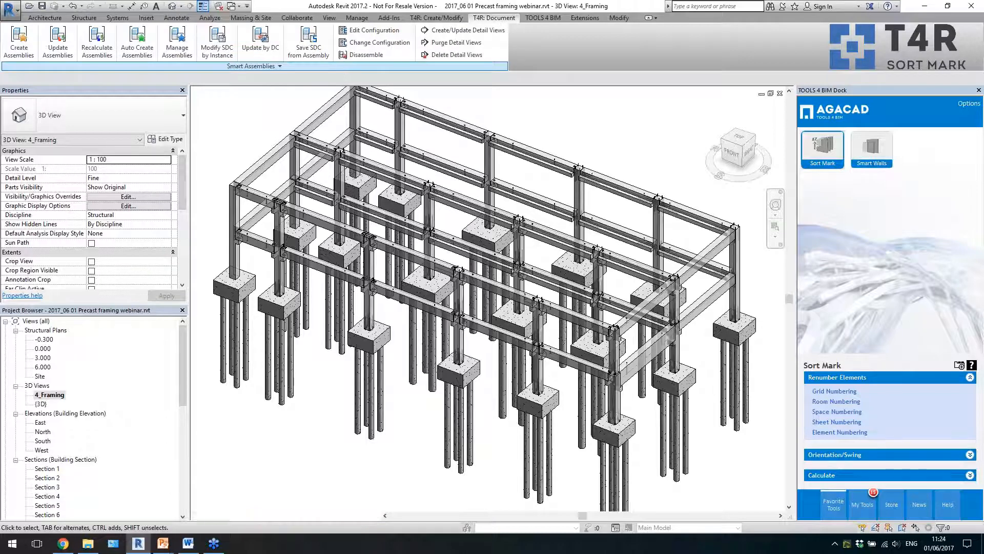
{"action": "left_click_drag", "start_coordinate": [341, 66], "coordinate": [550, 142]}
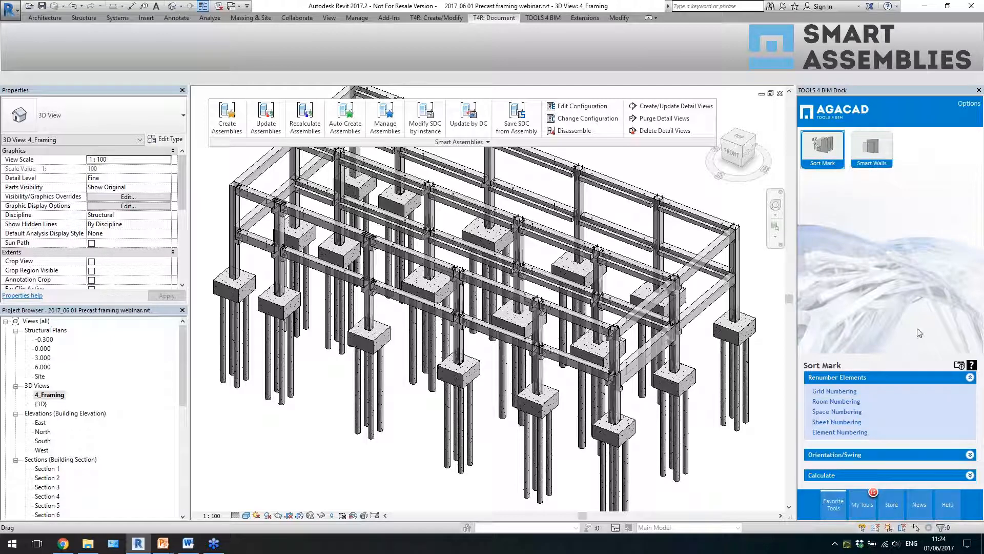
- Add the Sort Mark tool group to the ribbon, review its numbering commands while floating, and dock it back
{"action": "left_click", "coordinate": [961, 367]}
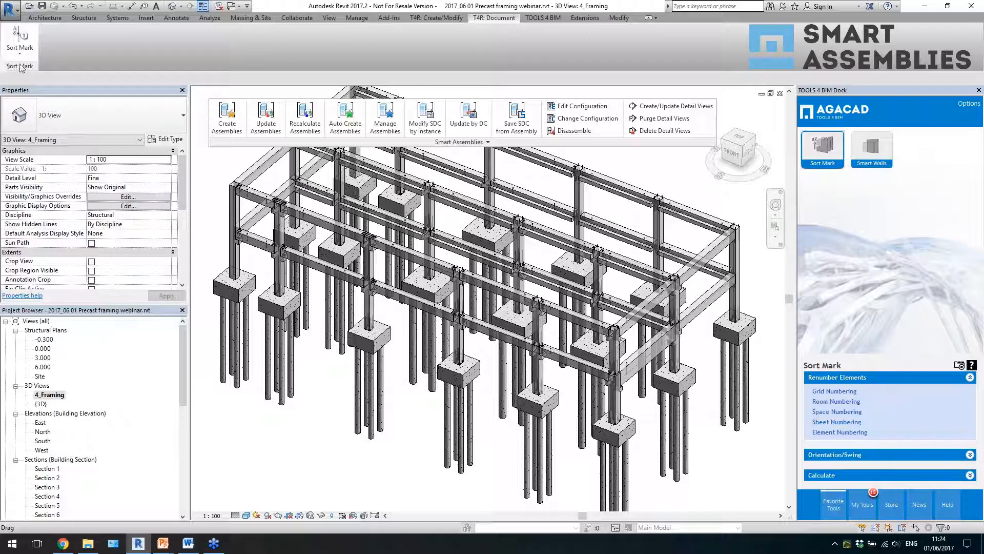
{"action": "left_click_drag", "start_coordinate": [18, 67], "coordinate": [274, 195]}
{"action": "left_click", "coordinate": [271, 172]}
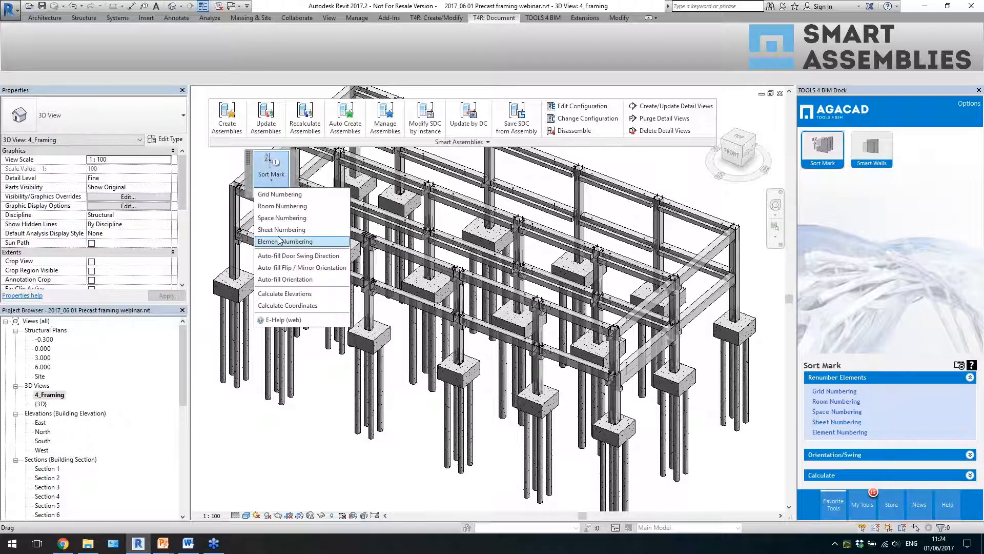
{"action": "left_click", "coordinate": [250, 177]}
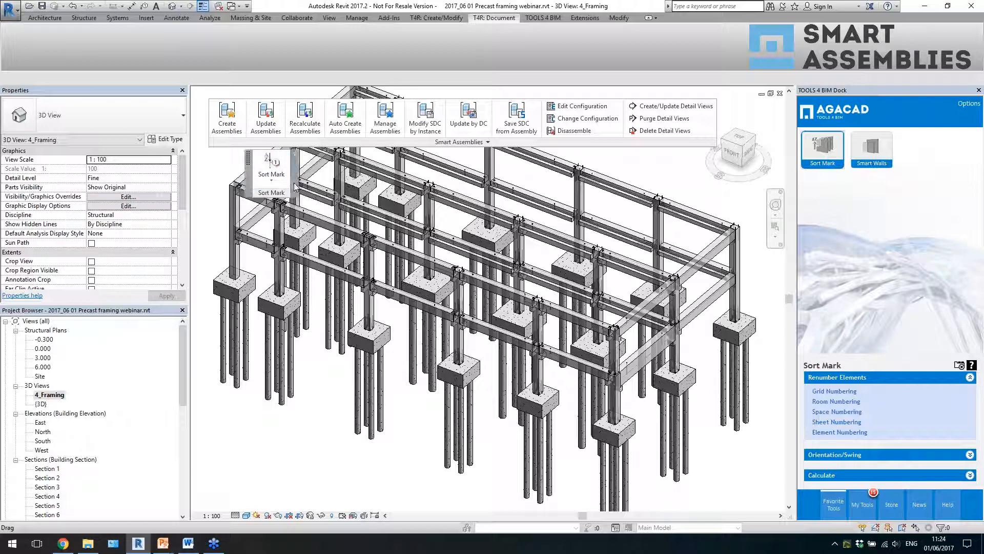
{"action": "left_click_drag", "start_coordinate": [271, 176], "coordinate": [25, 46]}
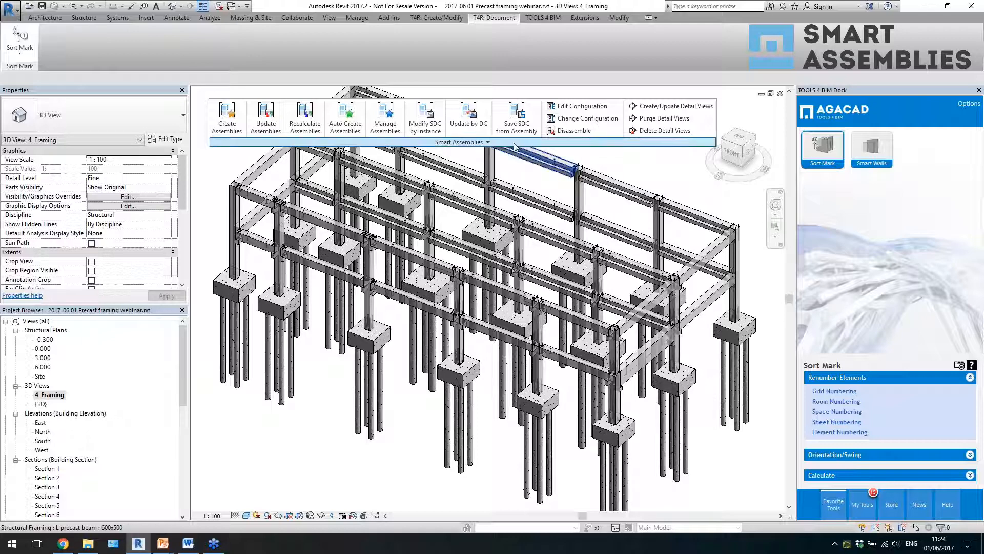
- Reposition the floating Smart Assemblies tools and expand their additional commands, including Shop Drawing Configurations (SDC)
{"action": "left_click_drag", "start_coordinate": [515, 142], "coordinate": [504, 141]}
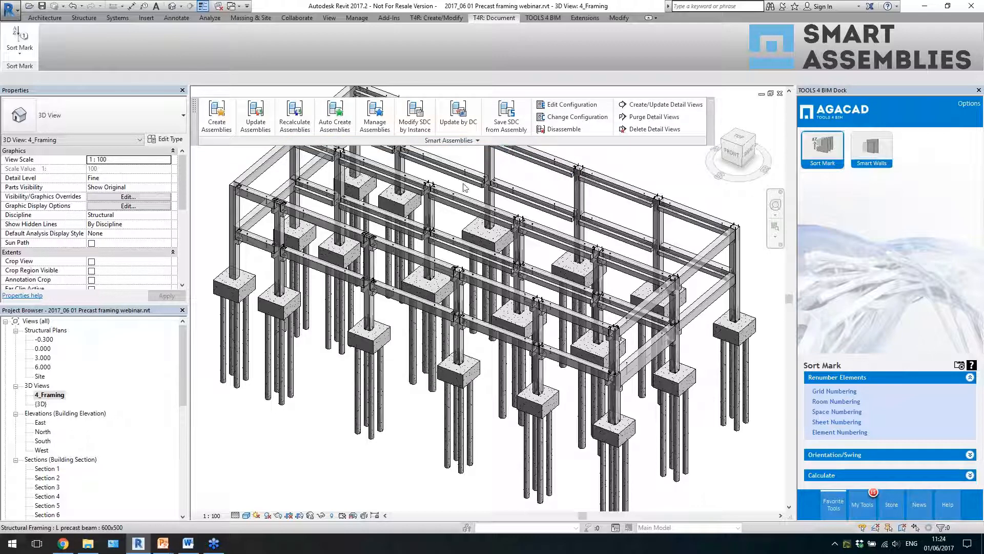
{"action": "left_click", "coordinate": [413, 140]}
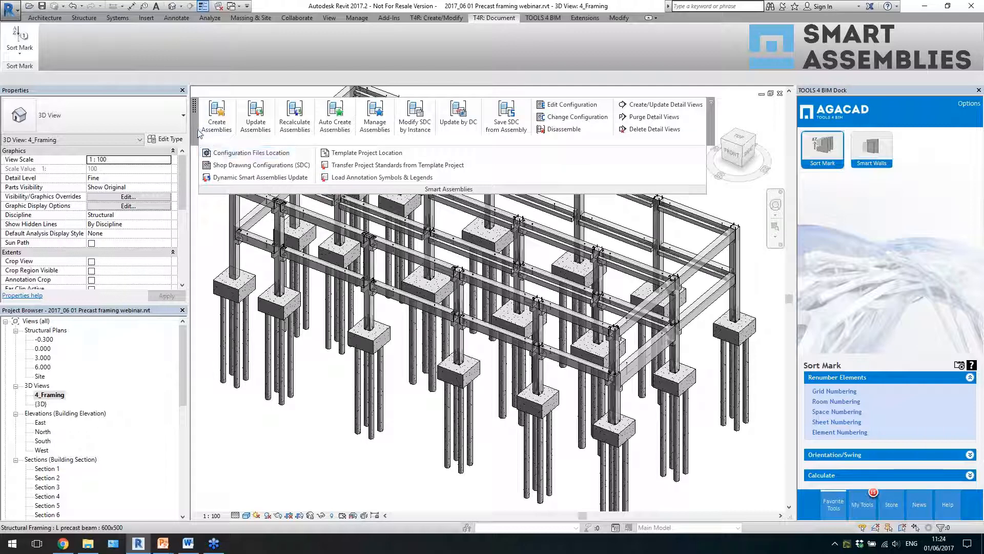
{"action": "left_click_drag", "start_coordinate": [197, 132], "coordinate": [206, 132]}
{"action": "left_click", "coordinate": [284, 141]}
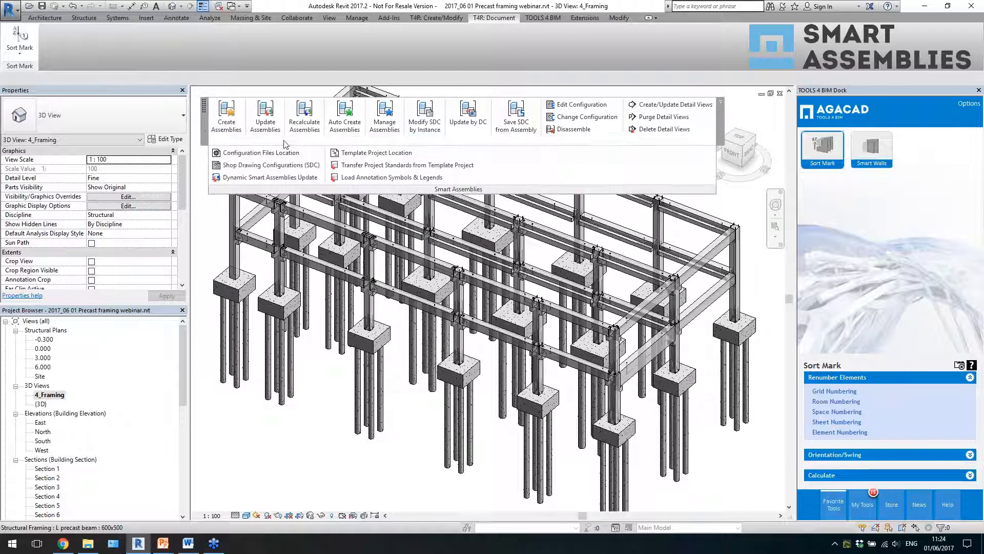
- Open the Shop Drawing Configurations (SDC) window, bring it to the front and check the list of available configurations
{"action": "left_click", "coordinate": [258, 167]}
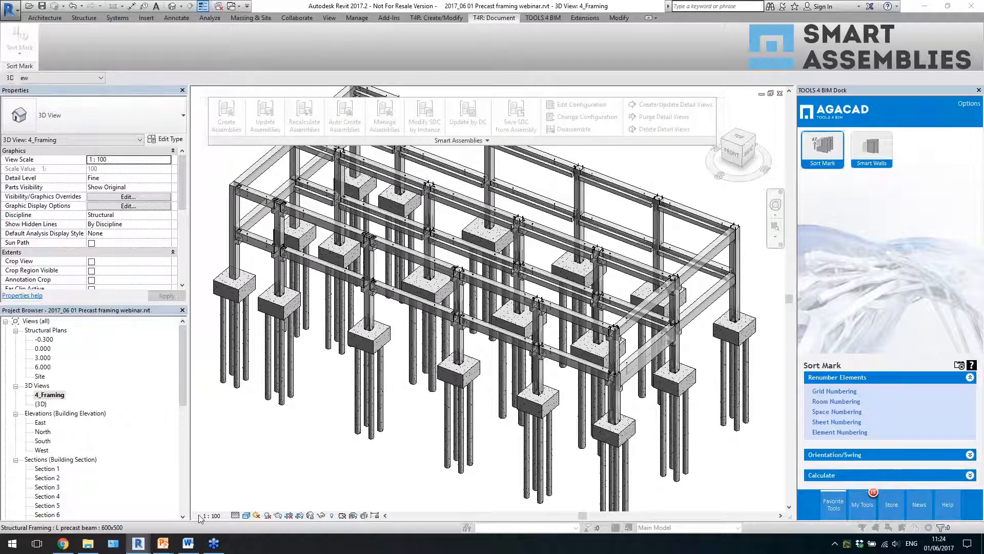
{"action": "mouse_move", "coordinate": [138, 543]}
{"action": "left_click", "coordinate": [125, 500]}
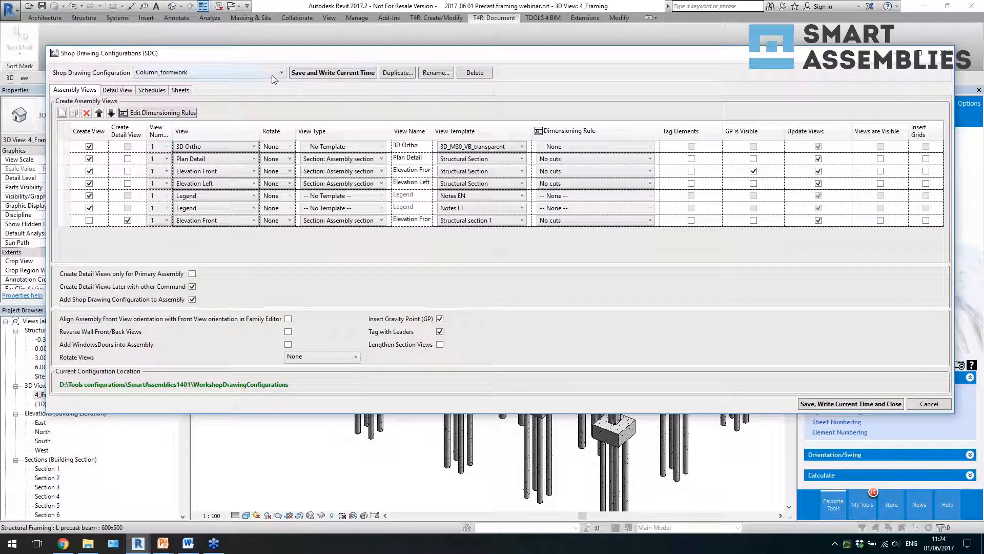
{"action": "left_click", "coordinate": [248, 75]}
{"action": "left_click", "coordinate": [331, 101]}
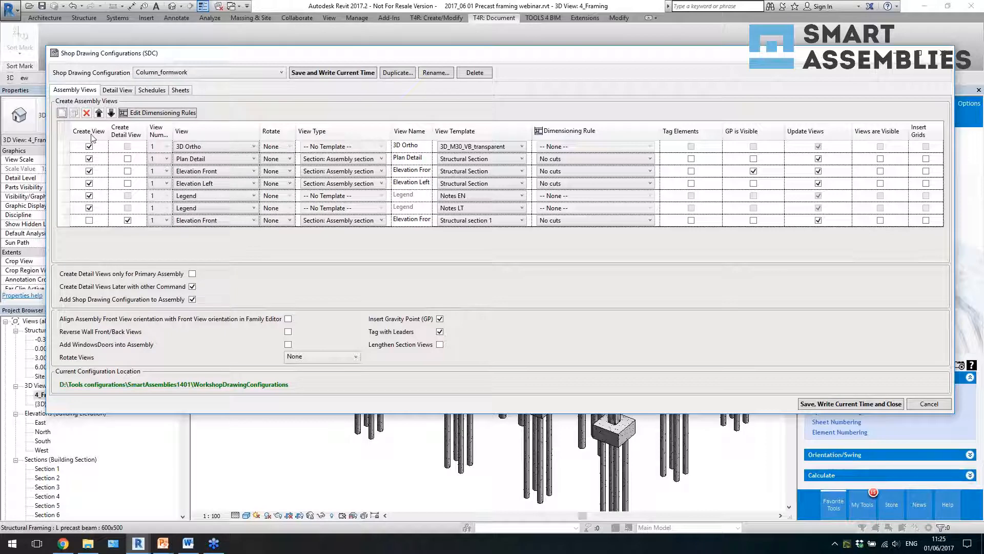
- Review the view types available for the Plan Detail row and the rotation options for the first Elevation Front row, keeping None
{"action": "left_click", "coordinate": [194, 160]}
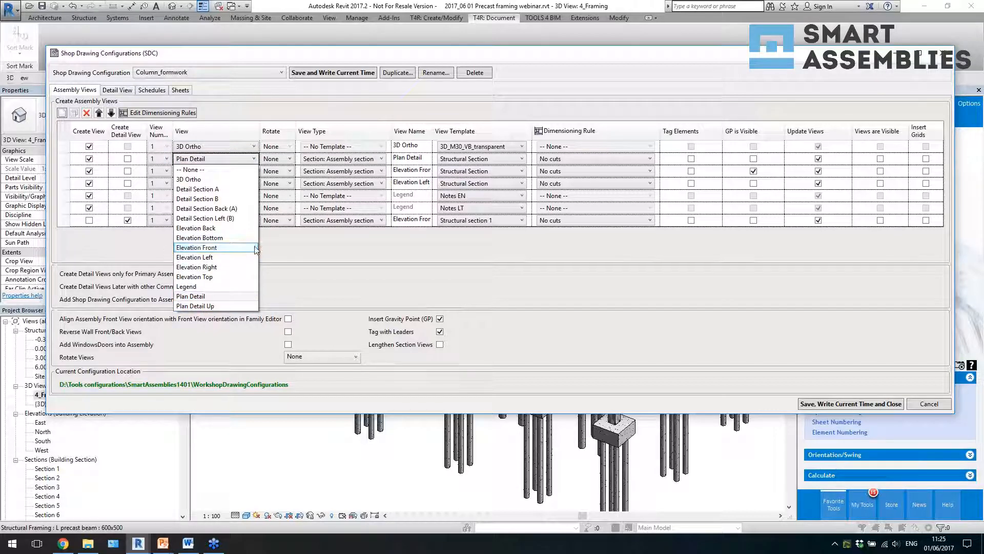
{"action": "left_click", "coordinate": [299, 245]}
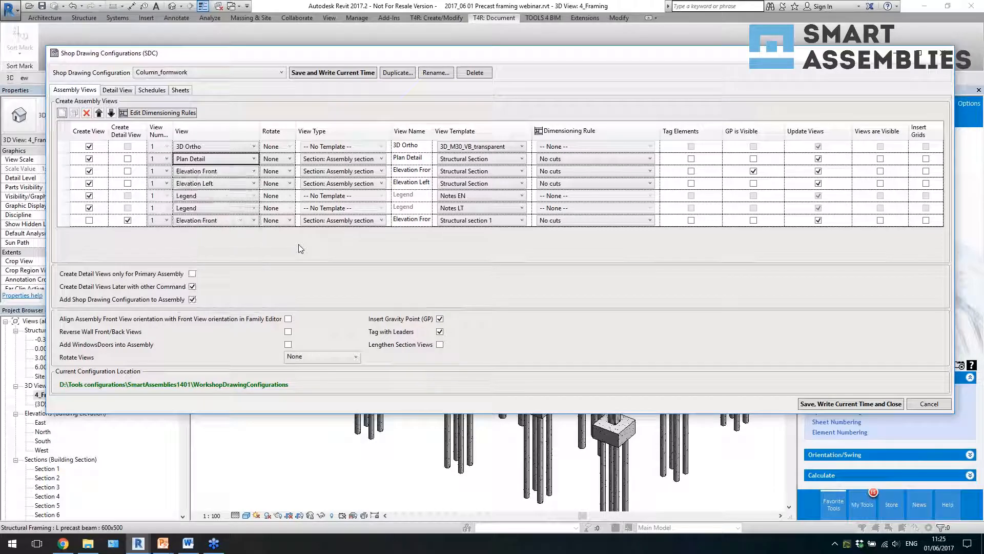
{"action": "left_click", "coordinate": [285, 172]}
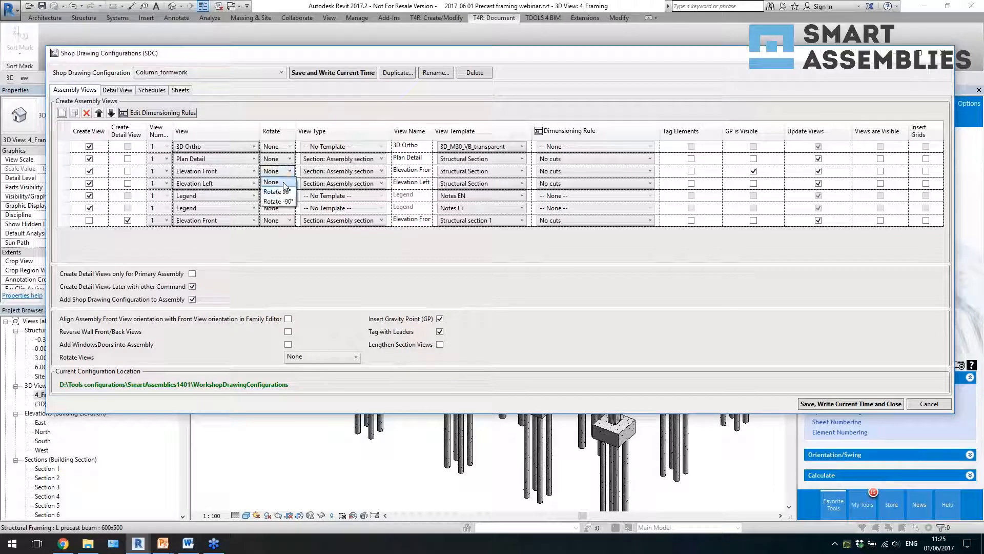
{"action": "left_click", "coordinate": [273, 182]}
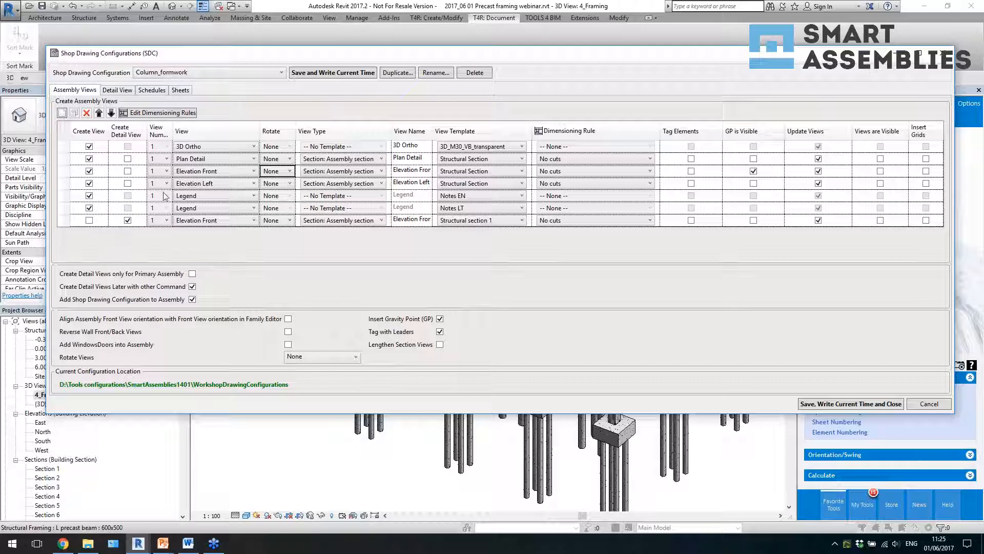
- Review the view templates and dimensioning rules available for the first Elevation Front row without changing either setting
{"action": "left_click", "coordinate": [454, 171]}
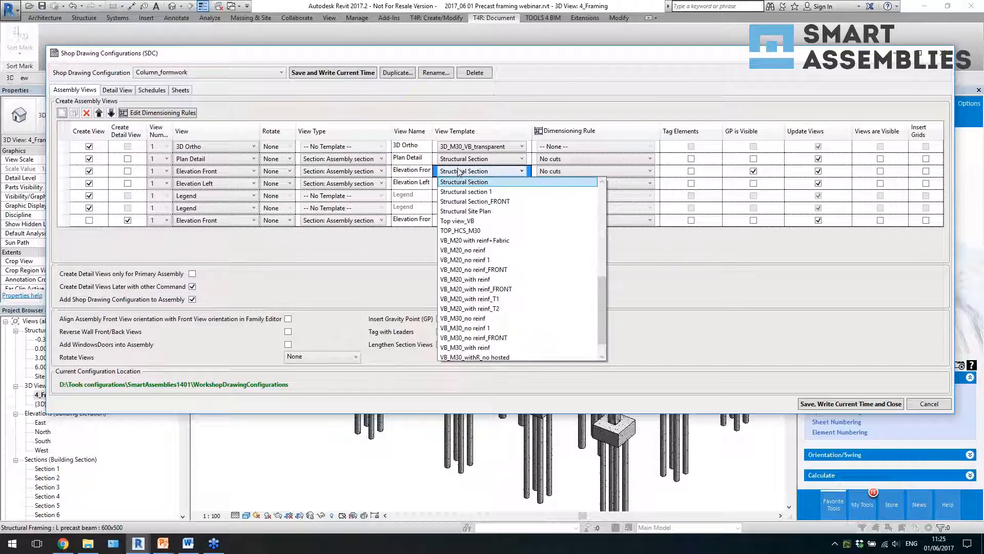
{"action": "left_click", "coordinate": [427, 175]}
{"action": "left_click", "coordinate": [471, 173]}
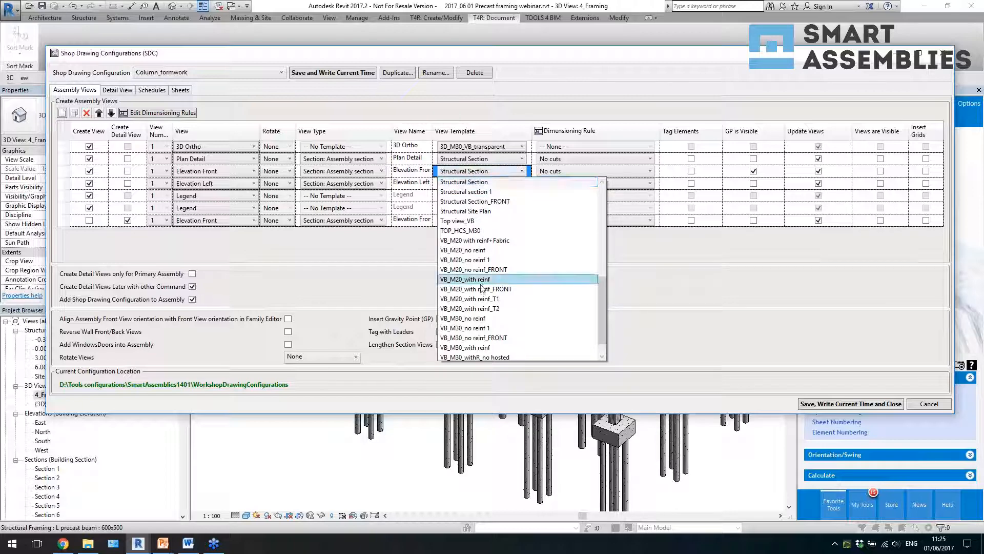
{"action": "left_click", "coordinate": [358, 269]}
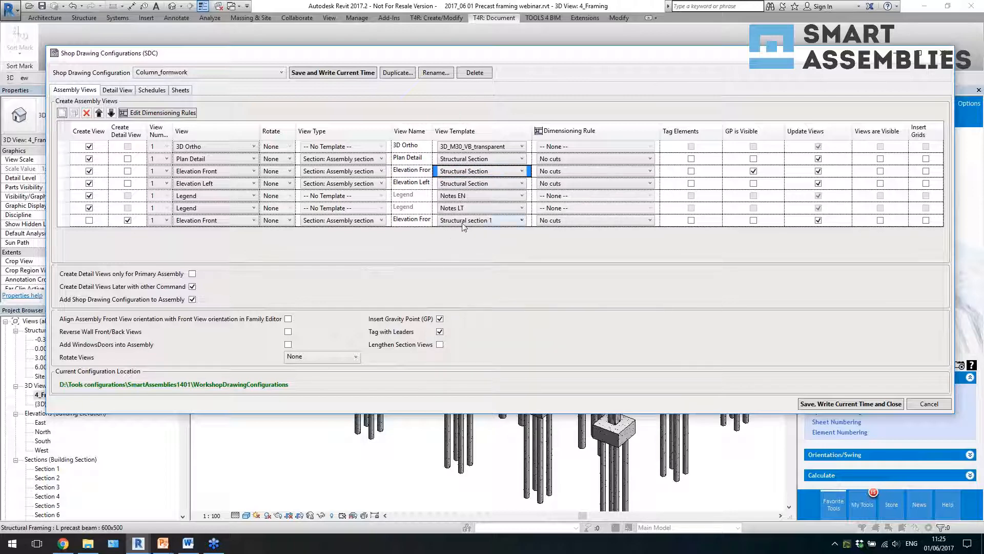
{"action": "left_click", "coordinate": [604, 173]}
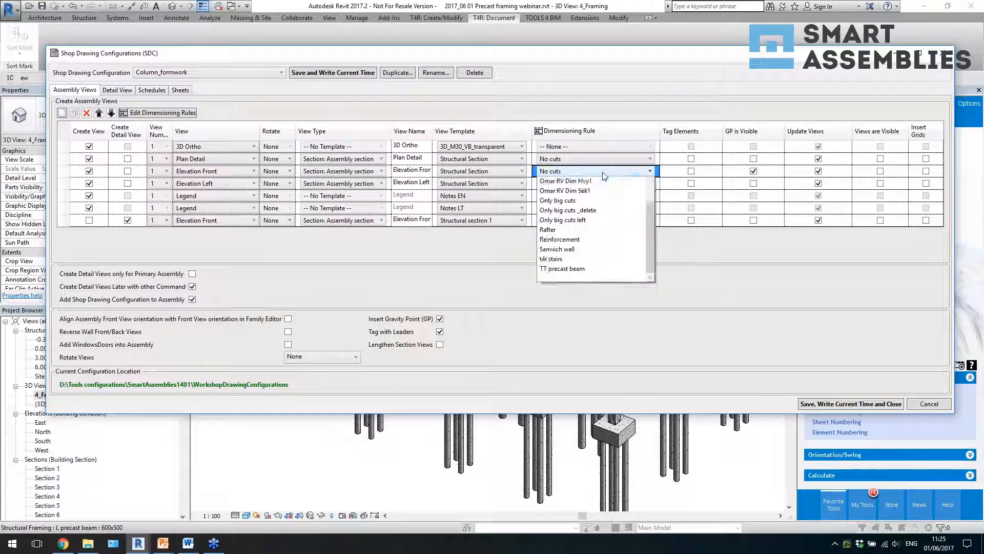
{"action": "left_click", "coordinate": [577, 178]}
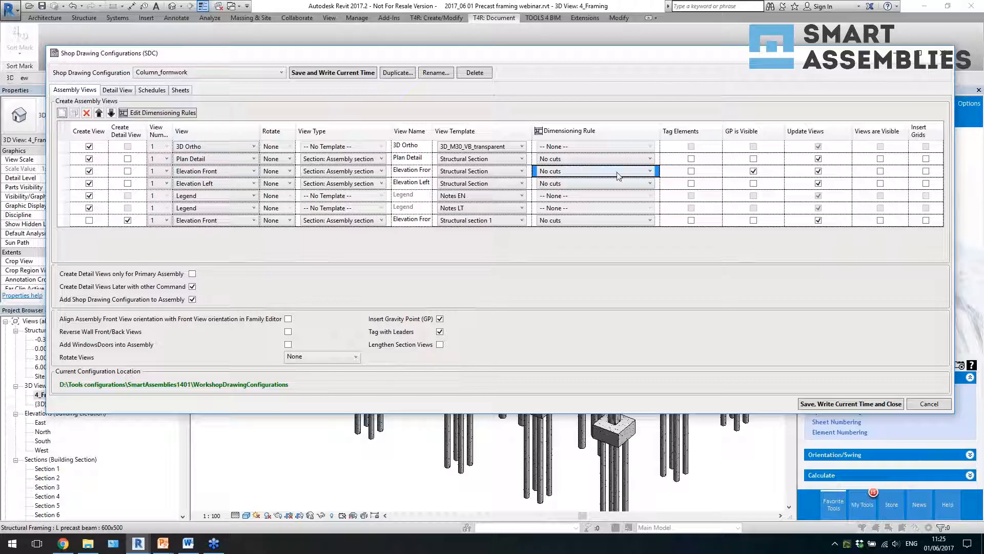
- Open the dimensioning rules editor and review the Main Element Geometry settings for non-standard cuts, standard cuts and openings
{"action": "left_click", "coordinate": [175, 114]}
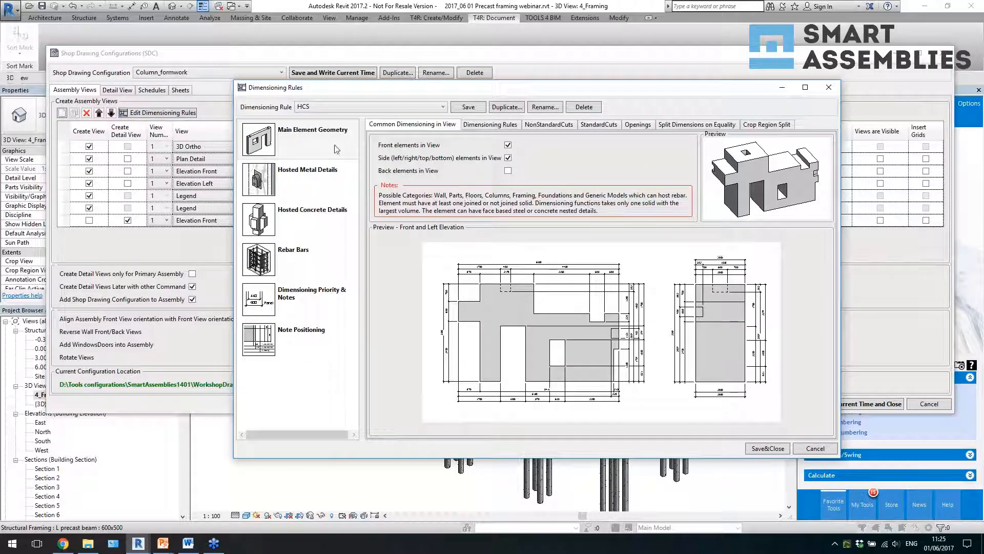
{"action": "left_click", "coordinate": [304, 139]}
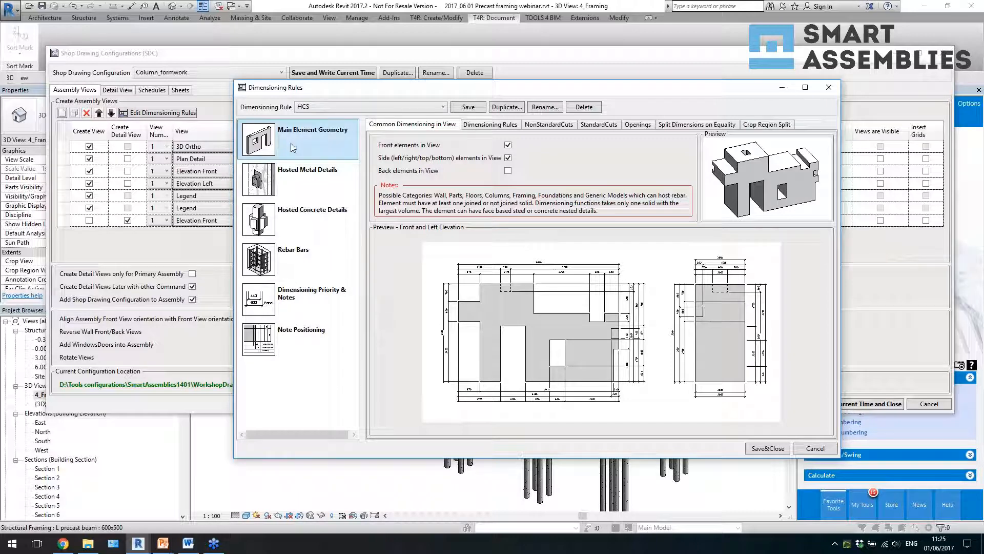
{"action": "left_click", "coordinate": [569, 128]}
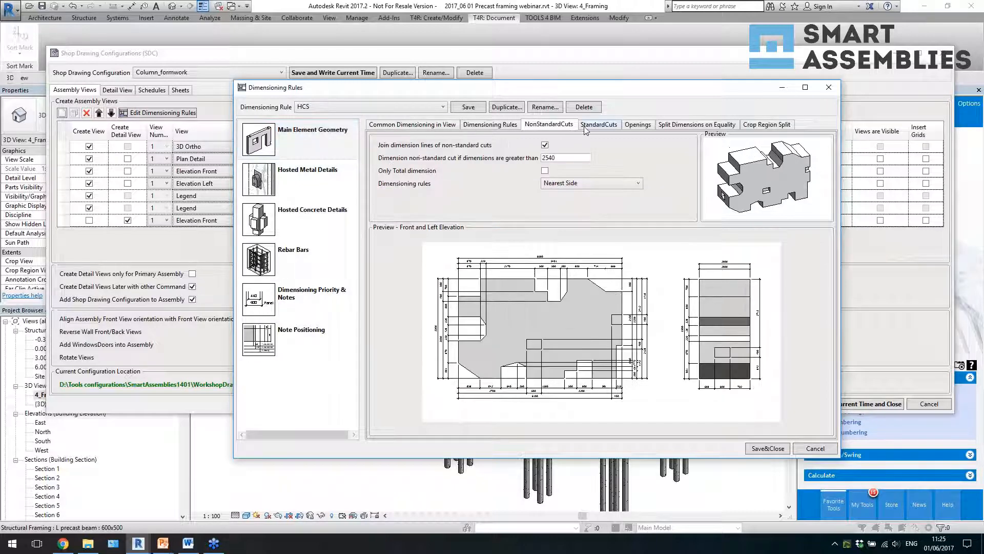
{"action": "left_click", "coordinate": [597, 126]}
{"action": "left_click", "coordinate": [638, 125]}
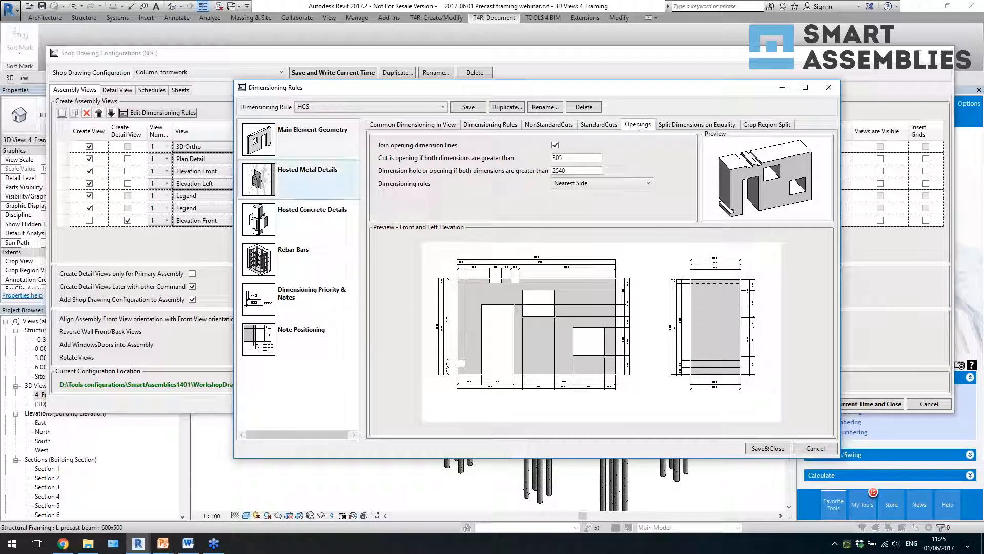
- Review the dimensioning settings for Hosted Metal Details, Hosted Concrete Details and Rebar Bars
{"action": "left_click", "coordinate": [308, 188]}
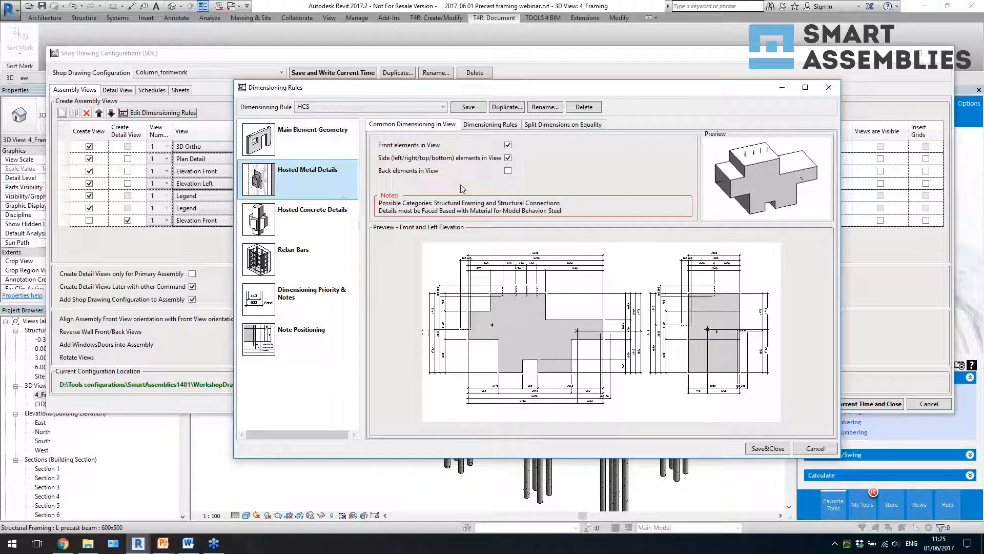
{"action": "left_click", "coordinate": [316, 221]}
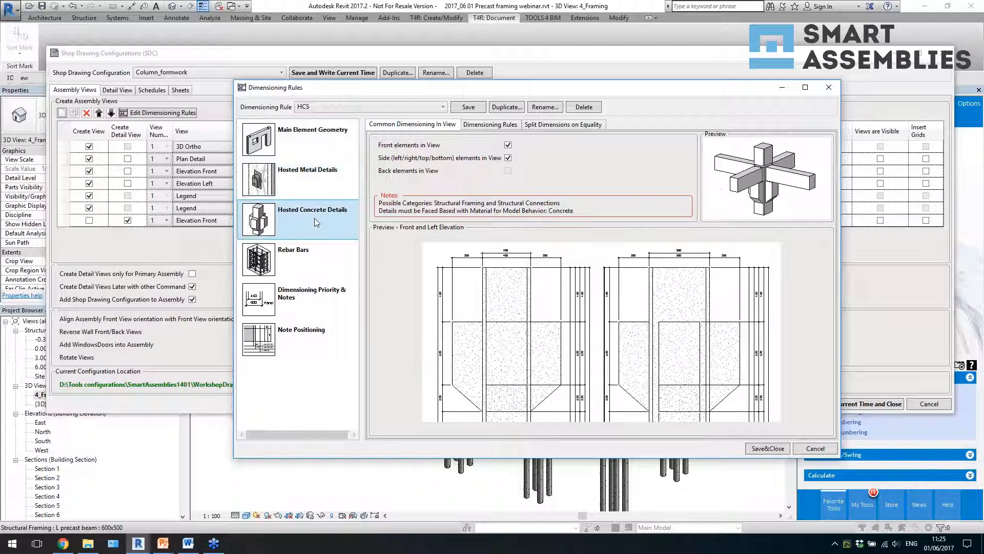
{"action": "left_click", "coordinate": [323, 254]}
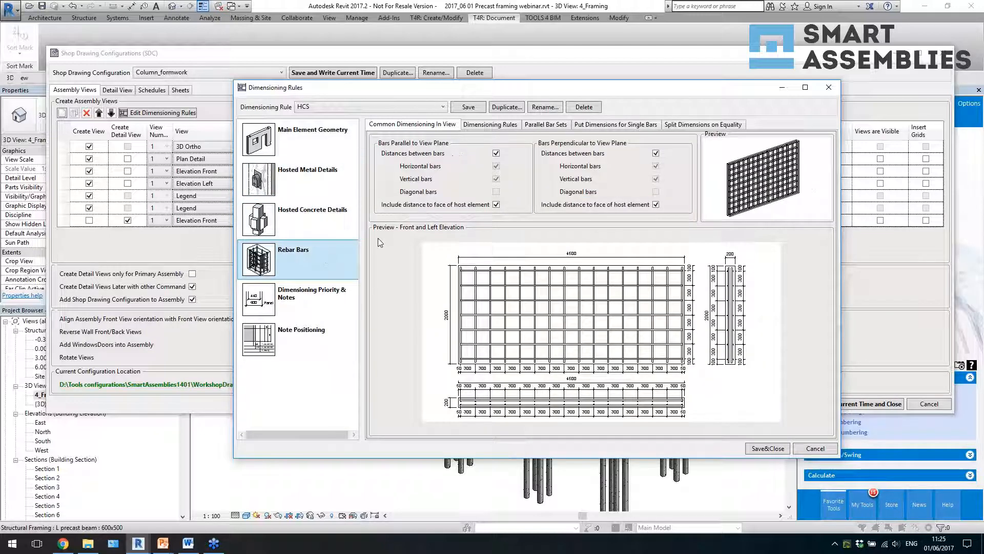
- Review the Dimensioning Priority & Notes and Note Positioning settings, including the description parameters for hosted concrete elements, and close the rules editor
{"action": "left_click", "coordinate": [291, 306]}
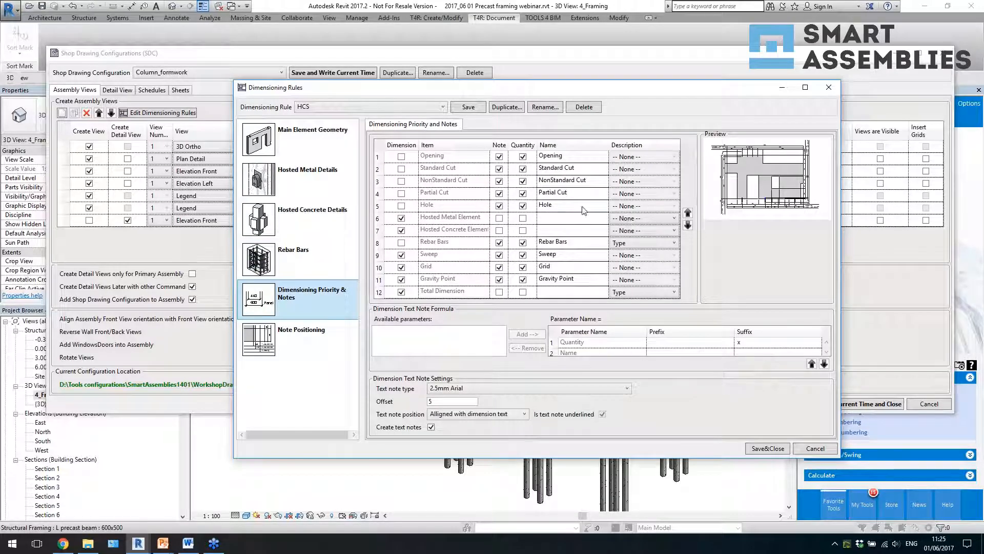
{"action": "left_click", "coordinate": [564, 205]}
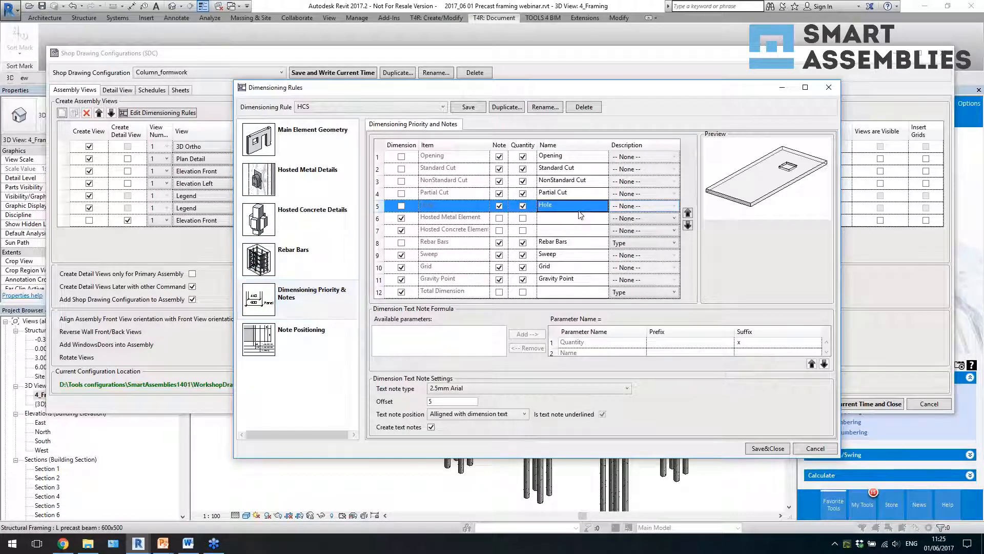
{"action": "left_click", "coordinate": [640, 231]}
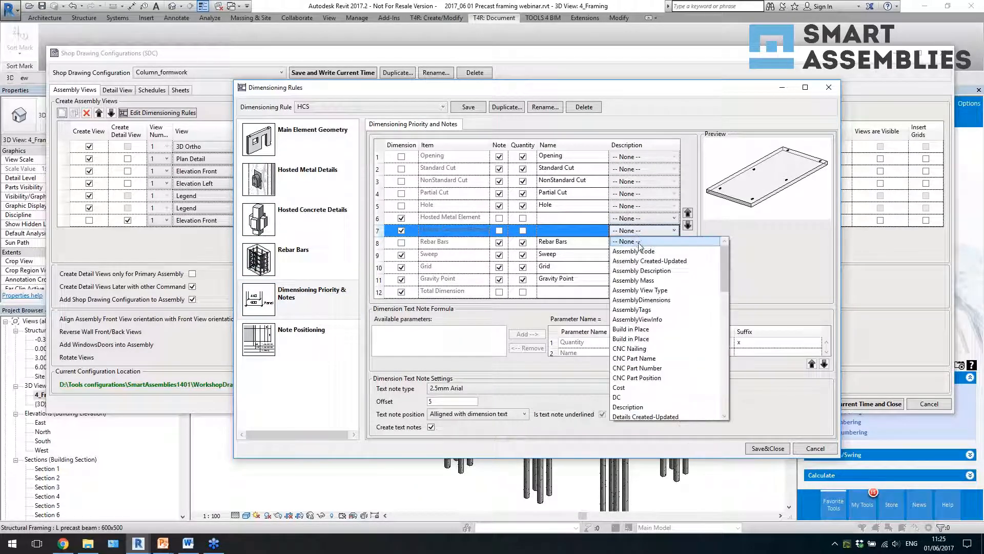
{"action": "left_click", "coordinate": [779, 254]}
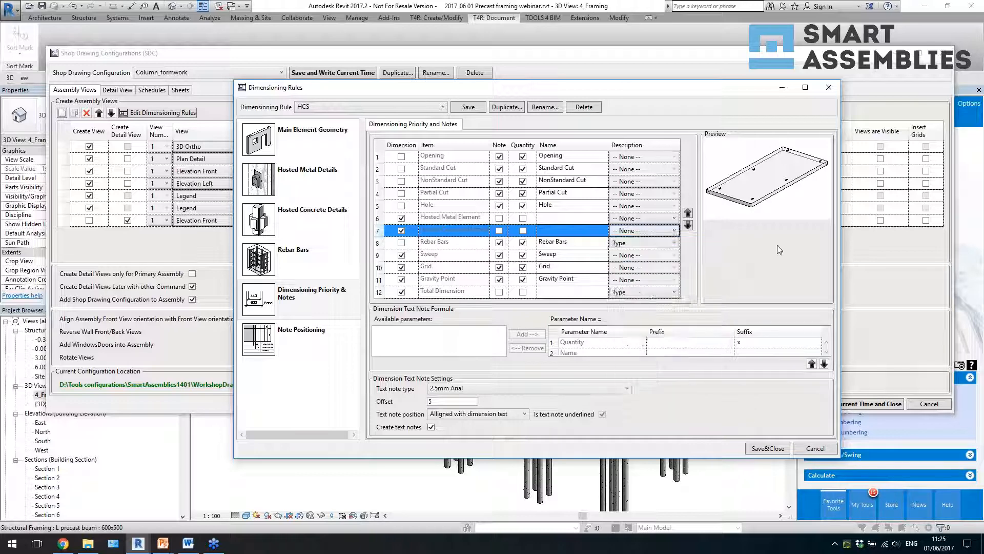
{"action": "left_click", "coordinate": [301, 339]}
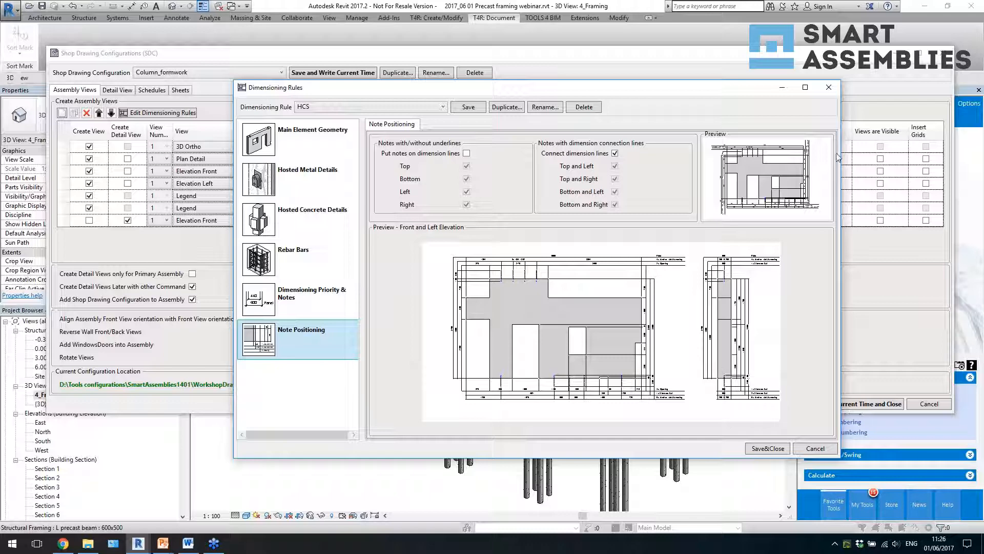
{"action": "left_click", "coordinate": [829, 88]}
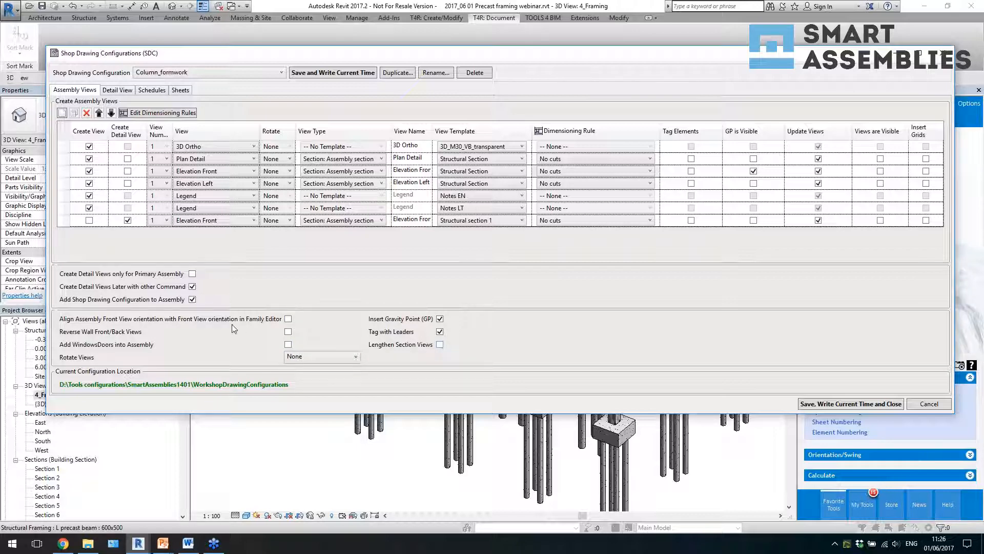
- Check the detail view name formula, then add two schedule rows to the Column_formwork configuration and view the available schedule templates
{"action": "left_click", "coordinate": [128, 92]}
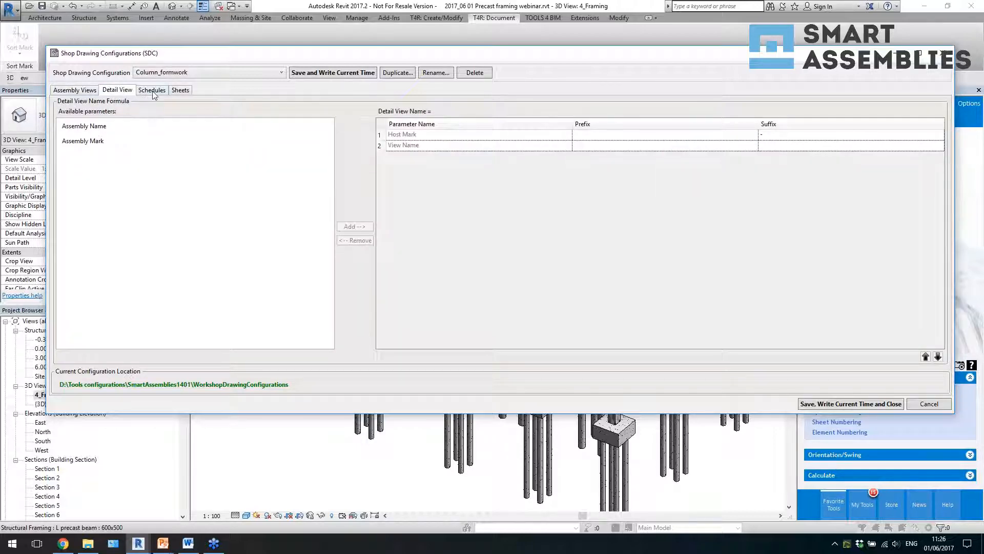
{"action": "left_click", "coordinate": [152, 92]}
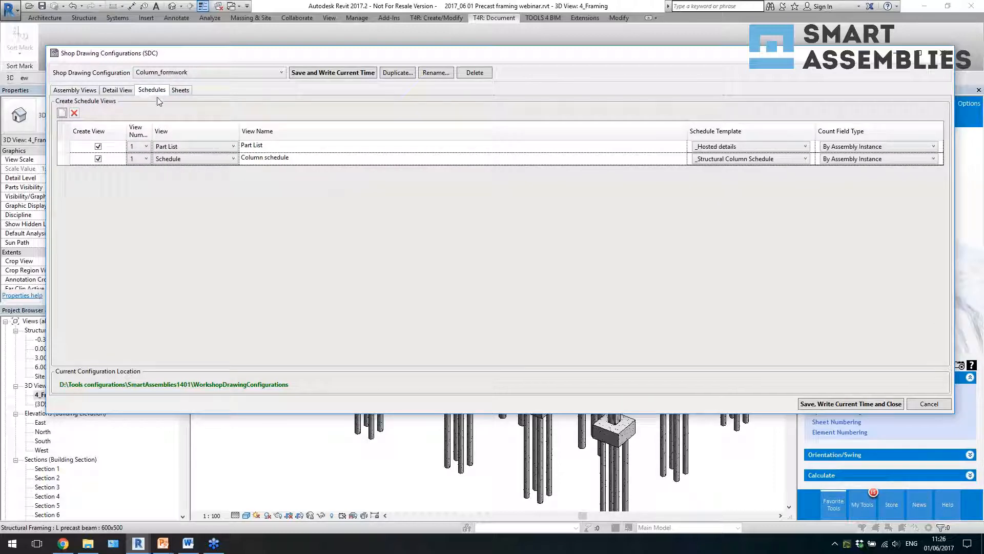
{"action": "left_click", "coordinate": [61, 113]}
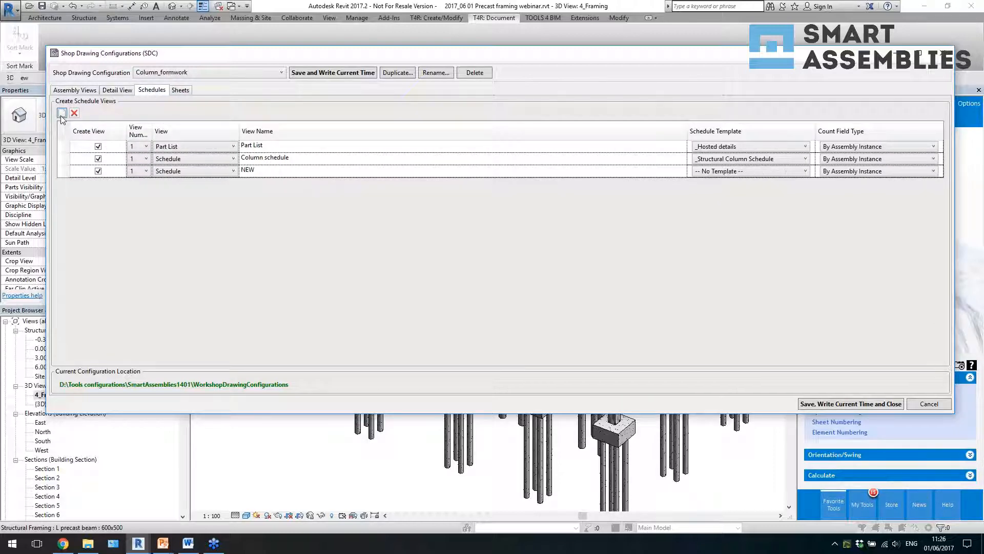
{"action": "left_click", "coordinate": [62, 113]}
{"action": "left_click", "coordinate": [752, 183]}
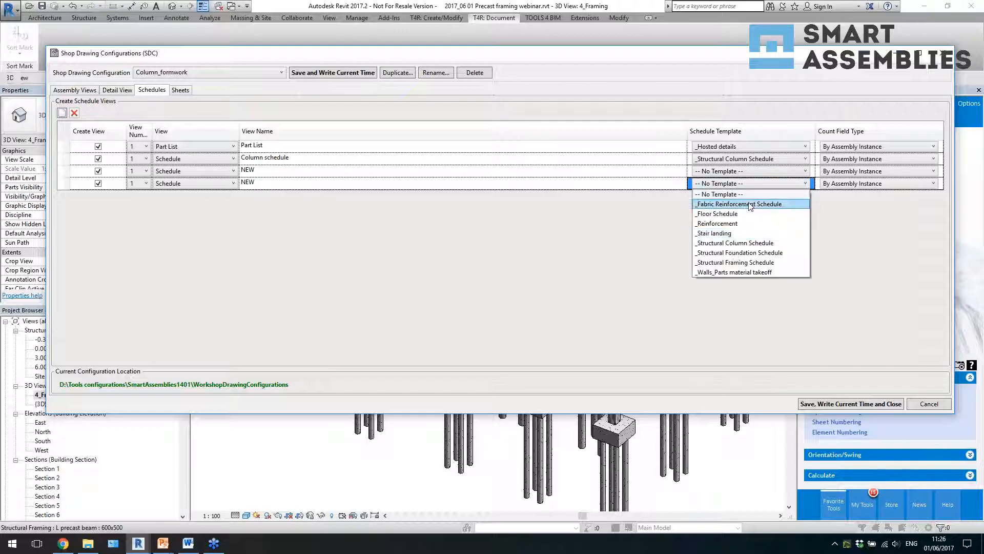
{"action": "left_click", "coordinate": [613, 229]}
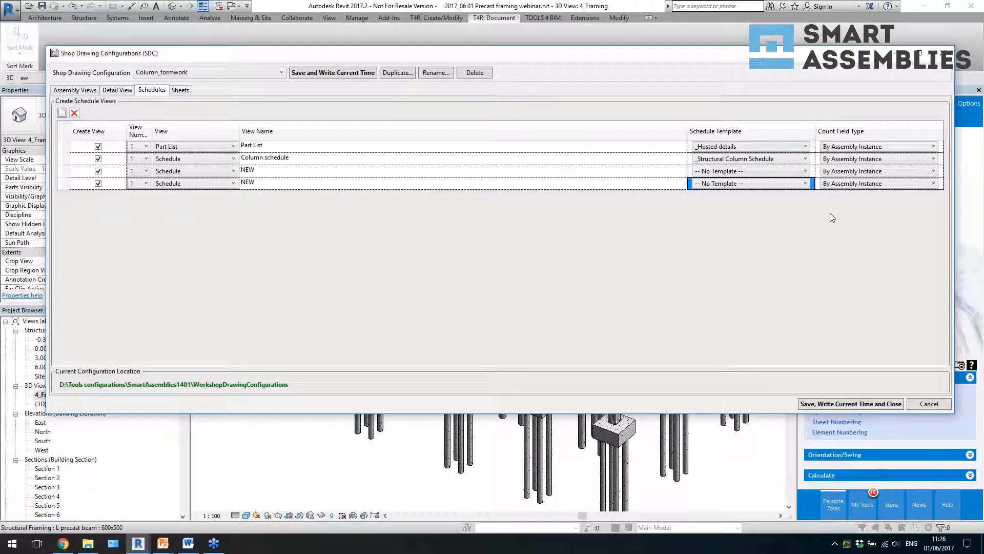
- Review the sheet template and titleblock settings of the Column_formwork configuration, and close the configurations window without saving
{"action": "left_click", "coordinate": [179, 90]}
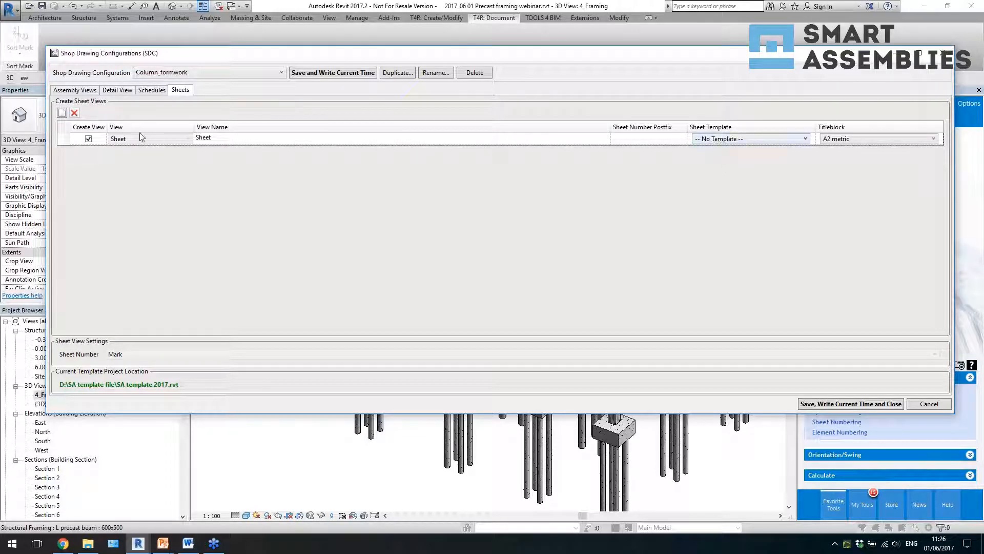
{"action": "left_click", "coordinate": [719, 139]}
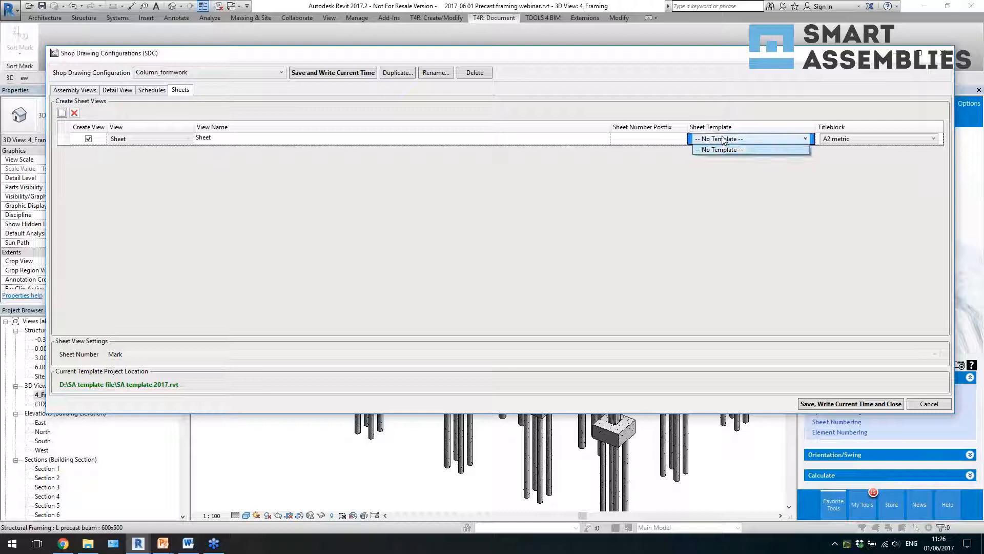
{"action": "left_click", "coordinate": [630, 176]}
{"action": "left_click", "coordinate": [846, 139]}
{"action": "left_click", "coordinate": [852, 143]}
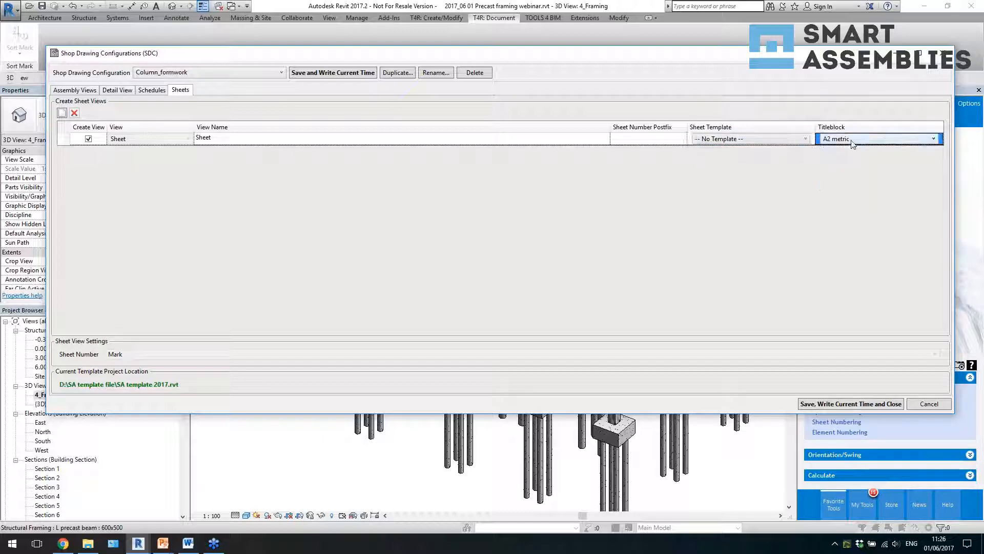
{"action": "left_click", "coordinate": [943, 53]}
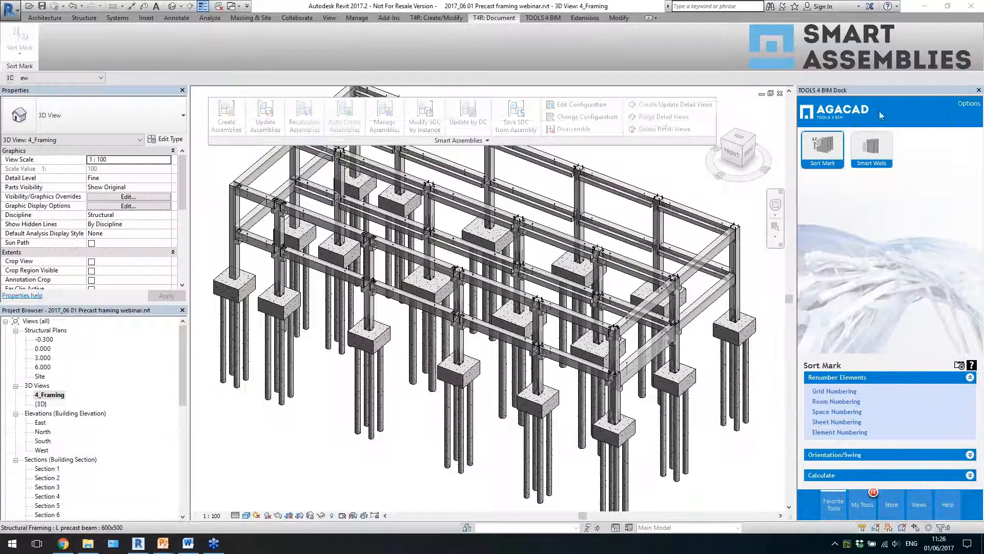
{"action": "middle_click_drag", "start_coordinate": [550, 280], "coordinate": [562, 281], "text": "shift"}
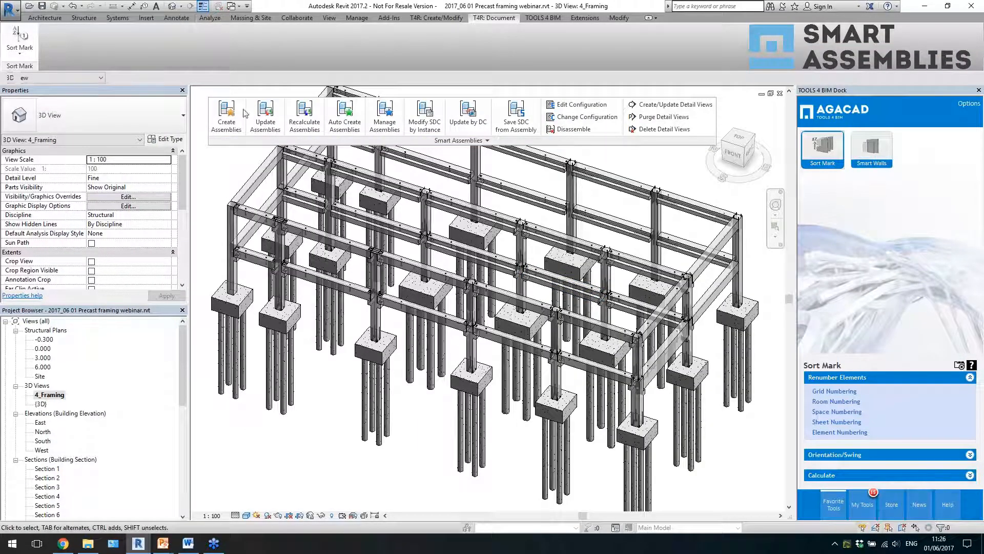
- Check which project file is set as the Smart Assemblies template project, and close the location settings
{"action": "left_click", "coordinate": [461, 140]}
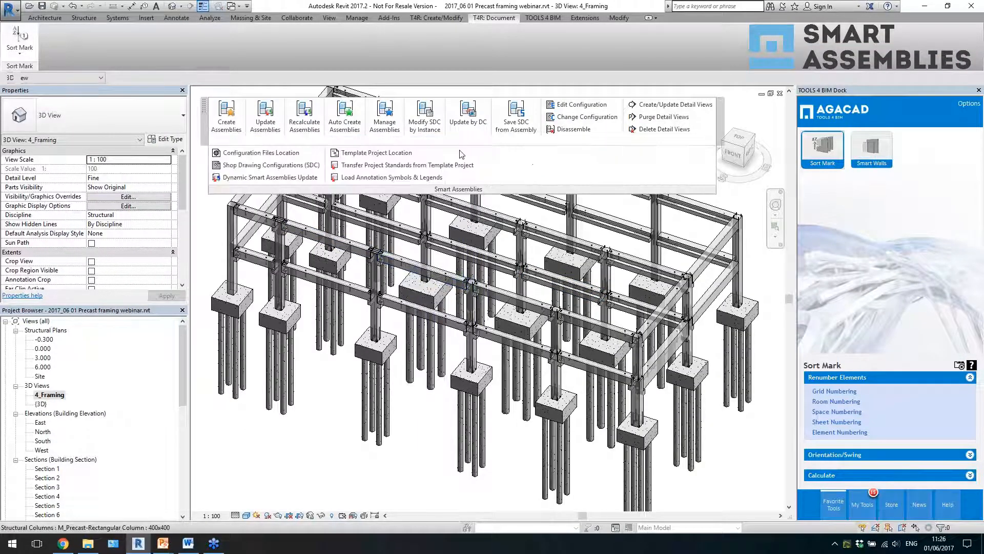
{"action": "left_click", "coordinate": [380, 152]}
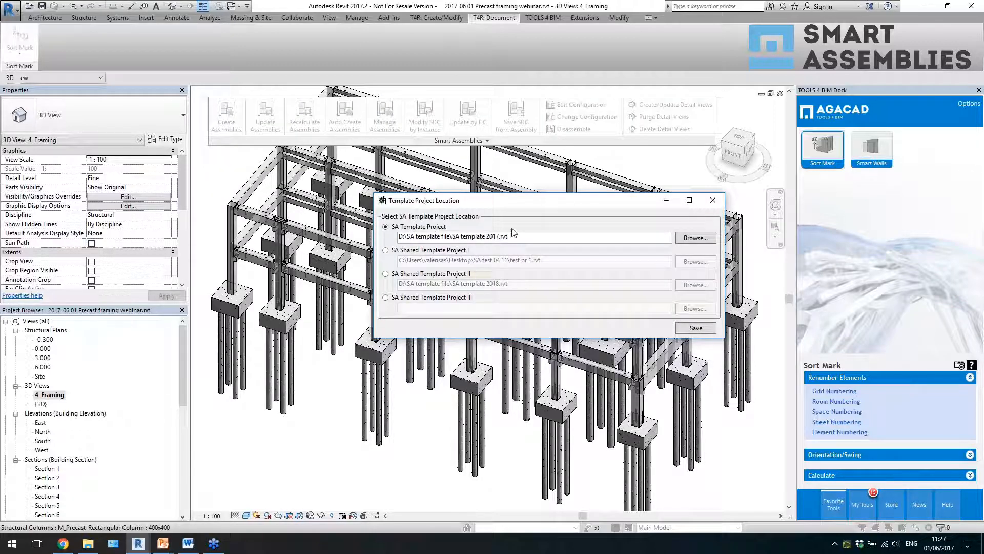
{"action": "left_click", "coordinate": [713, 200]}
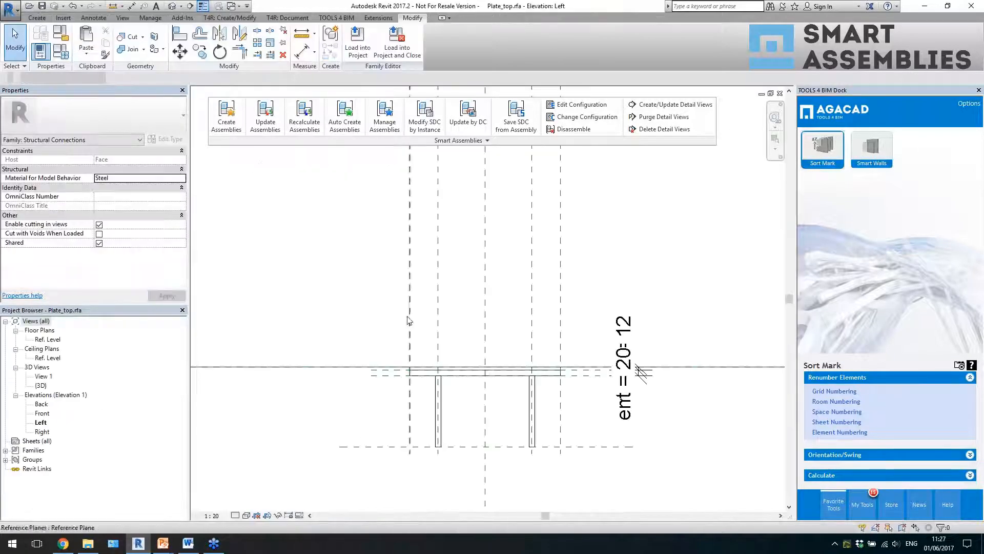
- Close the Plate_top, CUT_RCbeam_vertical and Cut_round hole families and the Smart Details _ smart assemblies project without saving
{"action": "left_click", "coordinate": [780, 93]}
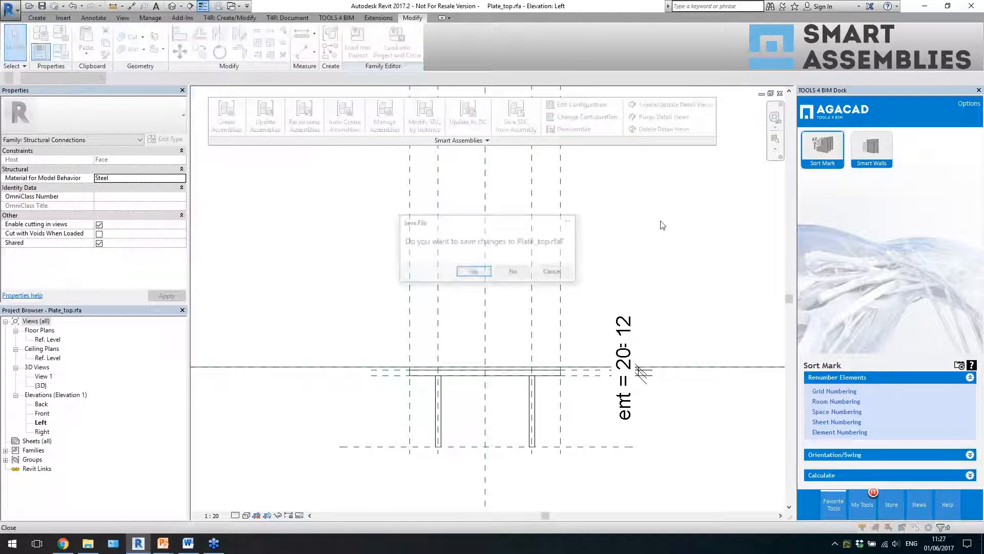
{"action": "left_click", "coordinate": [513, 272]}
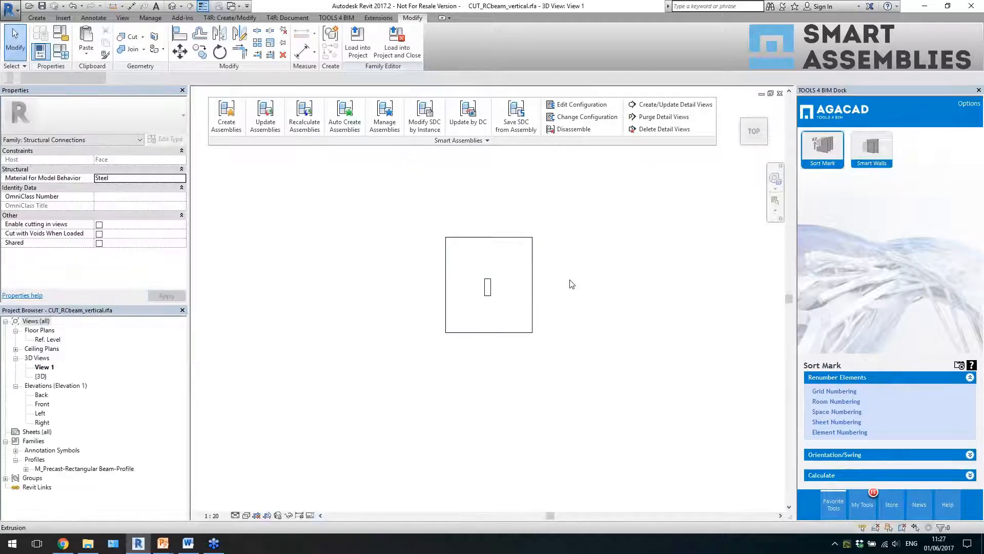
{"action": "left_click", "coordinate": [780, 93]}
{"action": "left_click", "coordinate": [515, 276]}
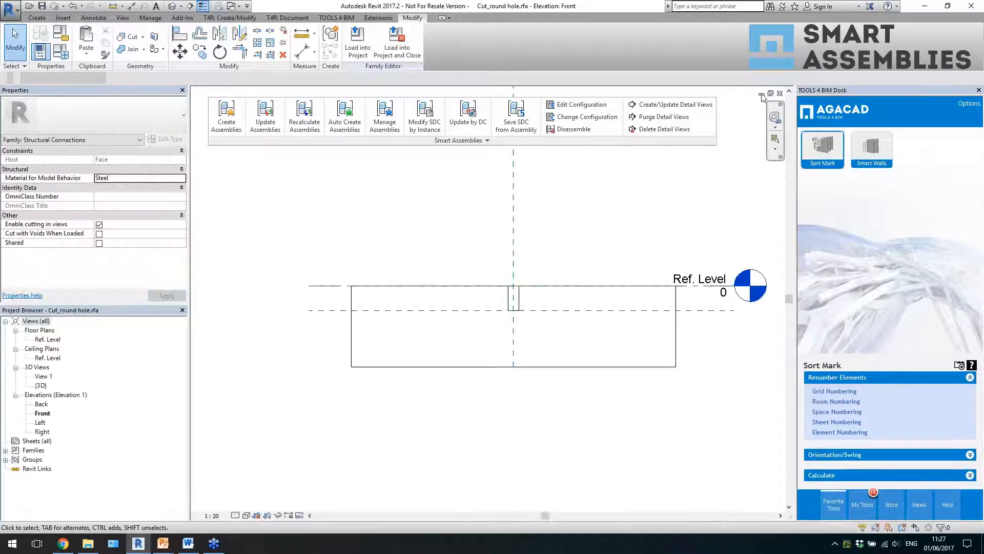
{"action": "left_click", "coordinate": [779, 93]}
{"action": "left_click", "coordinate": [512, 277]}
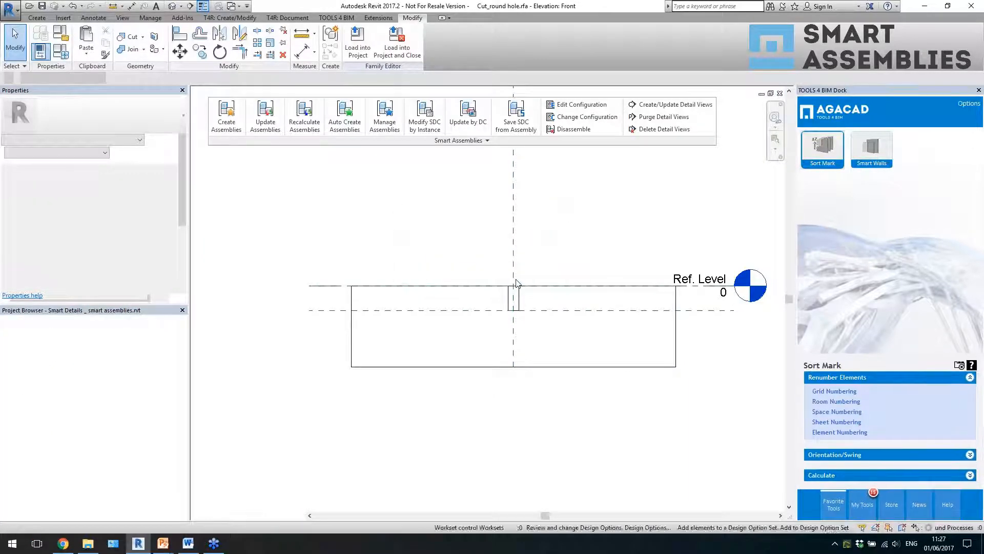
{"action": "scroll", "coordinate": [502, 330], "scroll_direction": "down", "scroll_amount": 4}
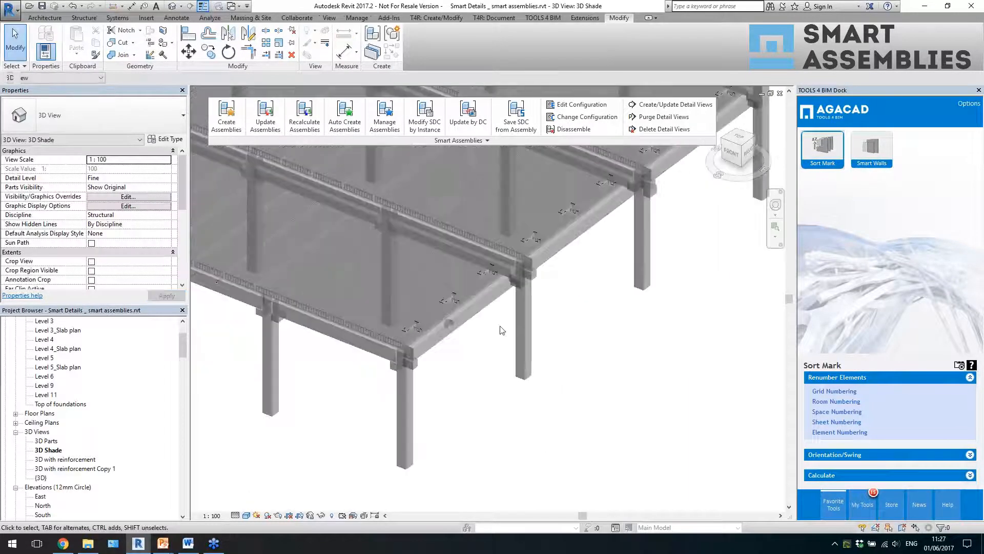
{"action": "scroll", "coordinate": [502, 329], "scroll_direction": "down", "scroll_amount": 2}
{"action": "left_click", "coordinate": [780, 93]}
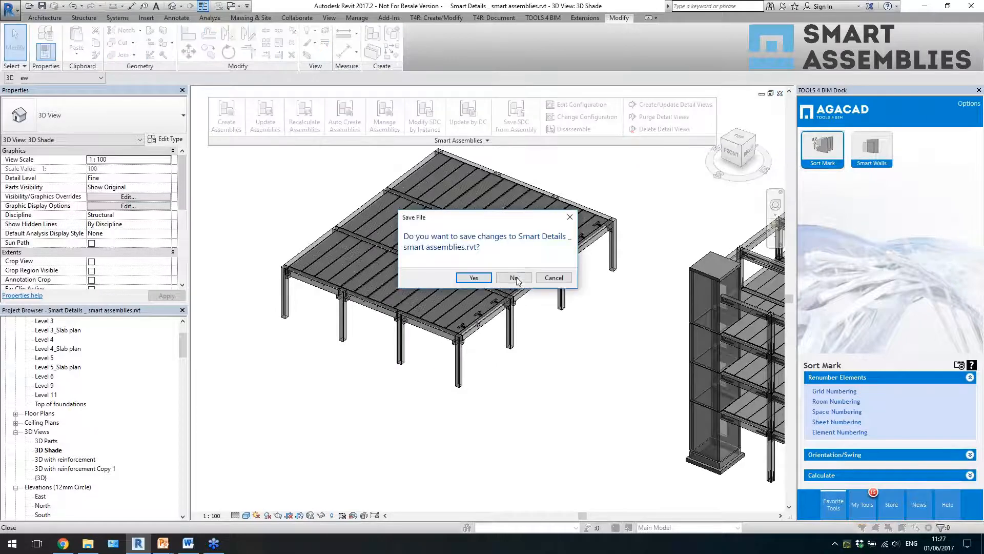
{"action": "left_click", "coordinate": [511, 277]}
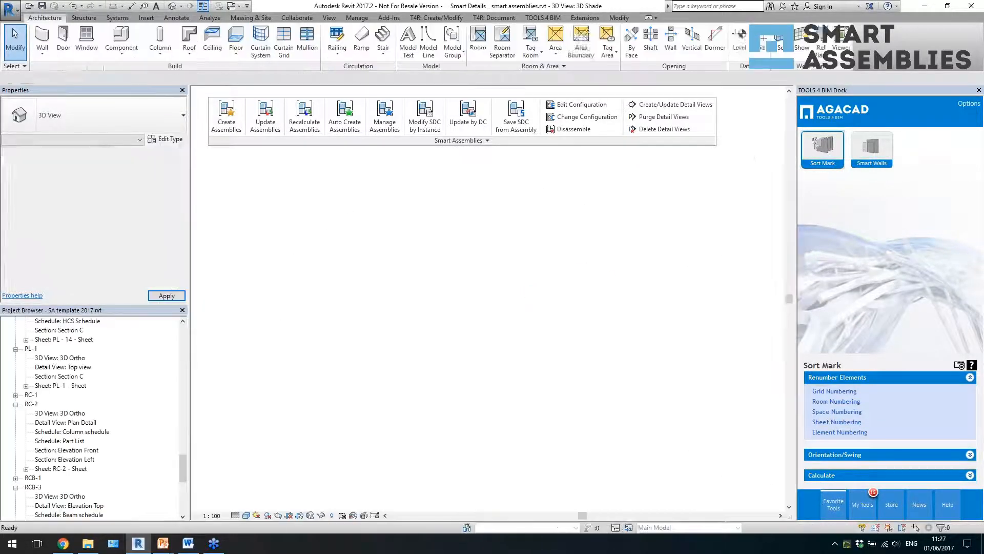
- Examine the sample assemblies in the SA template 2017 project and open the PL-1 and RC-2 assembly sheets
{"action": "scroll", "coordinate": [525, 313], "scroll_direction": "down", "scroll_amount": 3}
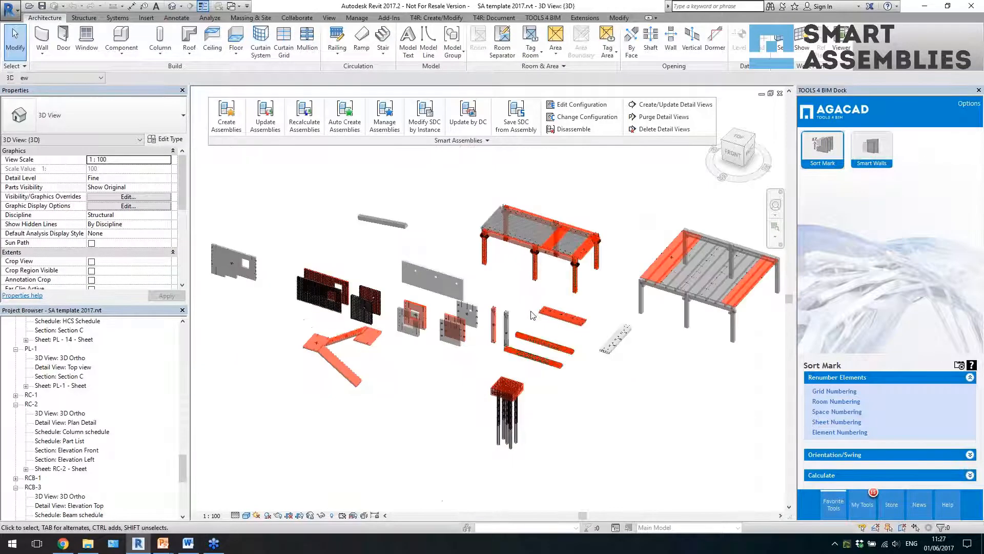
{"action": "middle_click_drag", "start_coordinate": [534, 315], "coordinate": [652, 315], "text": "shift"}
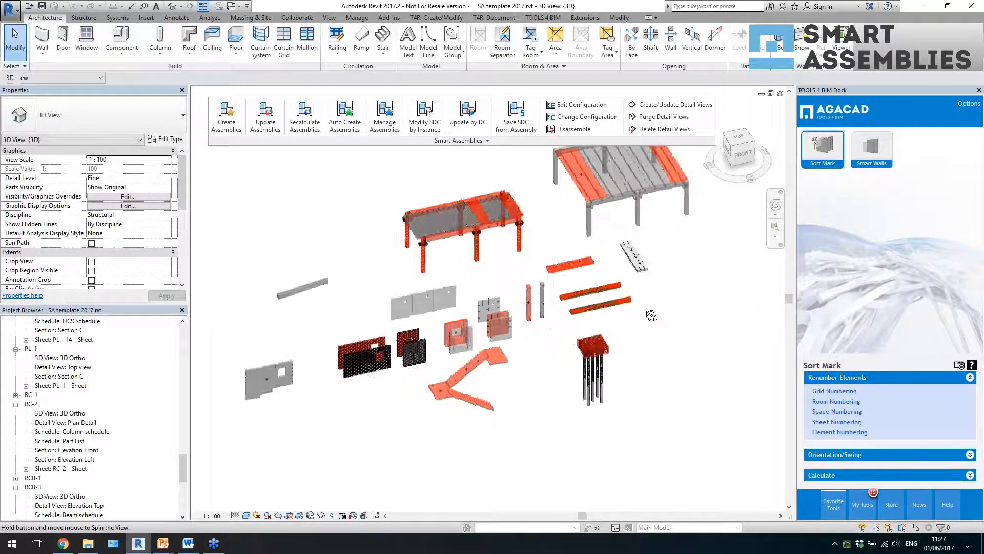
{"action": "left_click", "coordinate": [569, 264]}
{"action": "left_click", "coordinate": [529, 305]}
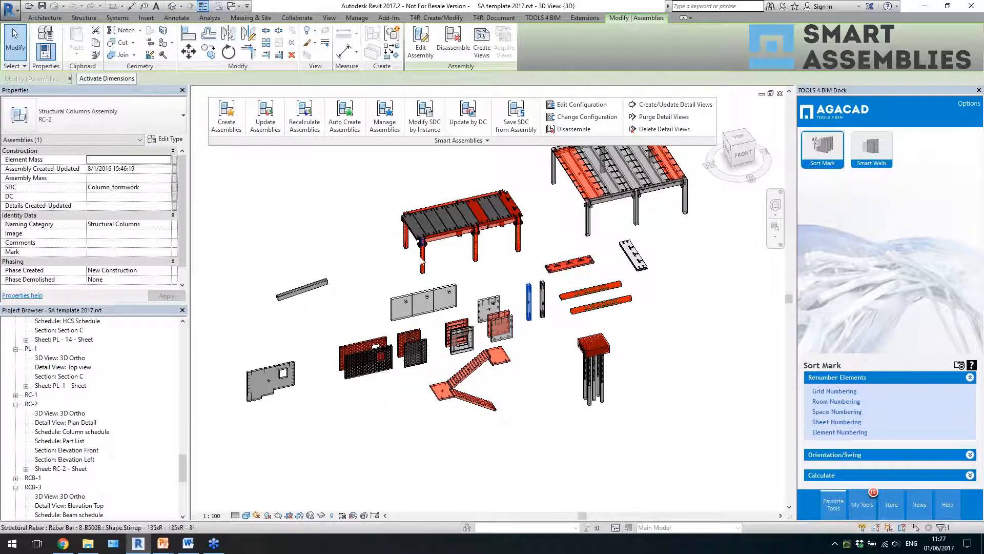
{"action": "left_click", "coordinate": [538, 360]}
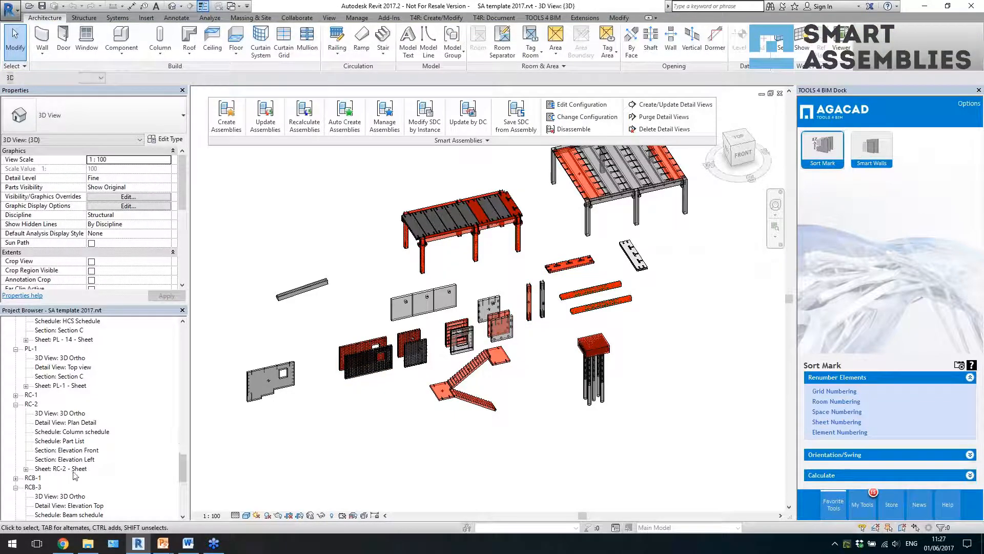
{"action": "double_click", "coordinate": [66, 385]}
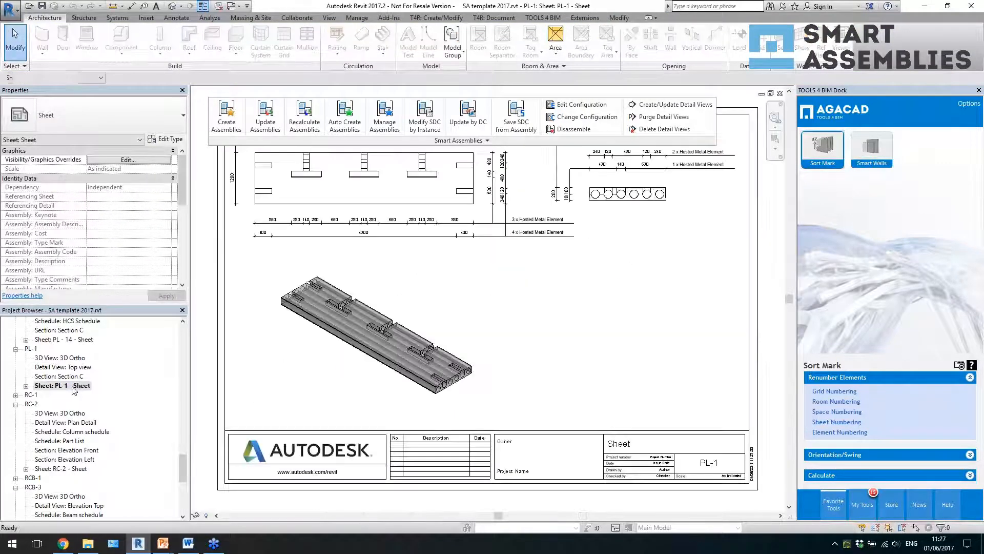
{"action": "double_click", "coordinate": [65, 468]}
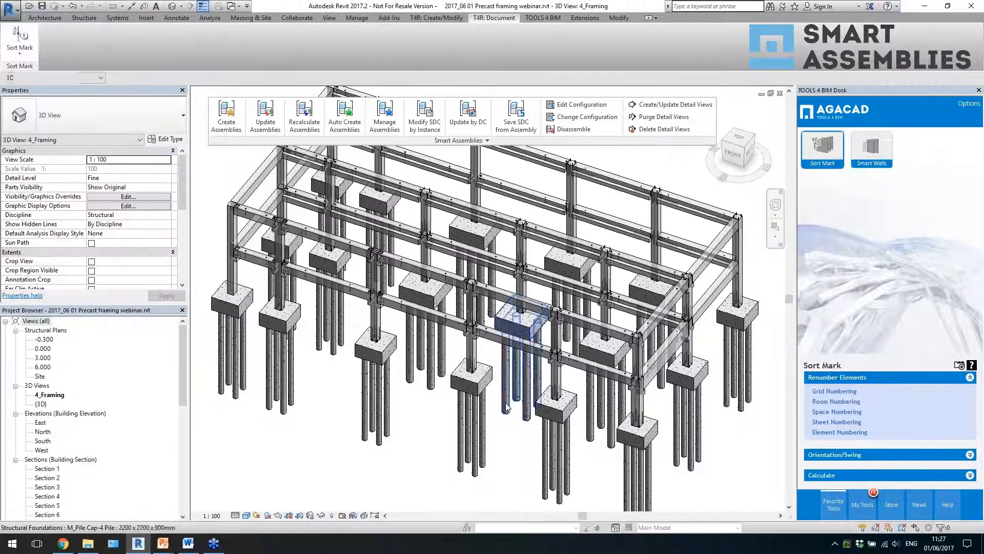
- In the precast framing project, create Column_formwork assemblies for the lower and upper columns at two adjacent front positions and the upper corner column
{"action": "scroll", "coordinate": [506, 408], "scroll_direction": "up", "scroll_amount": 3}
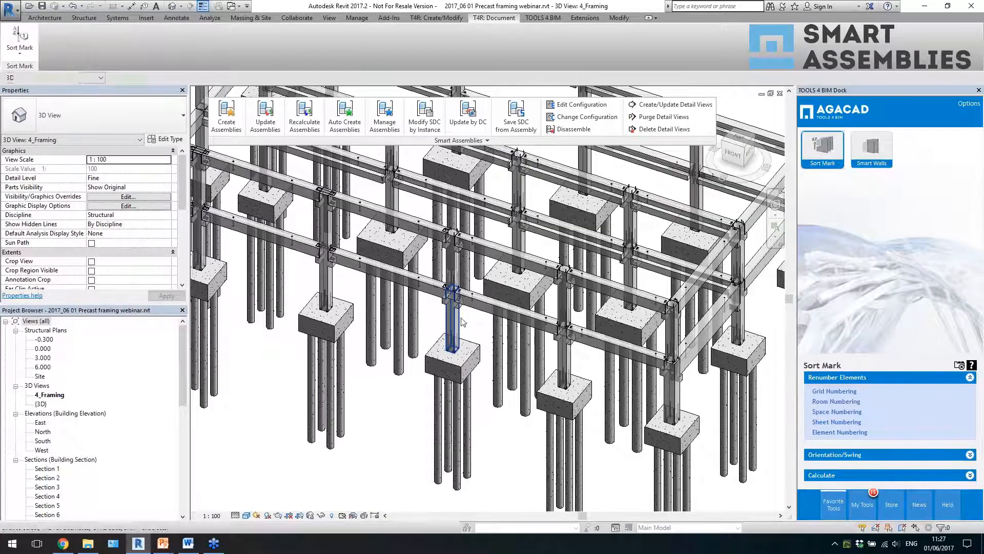
{"action": "left_click", "coordinate": [451, 315]}
{"action": "left_click", "coordinate": [568, 359], "text": "ctrl"}
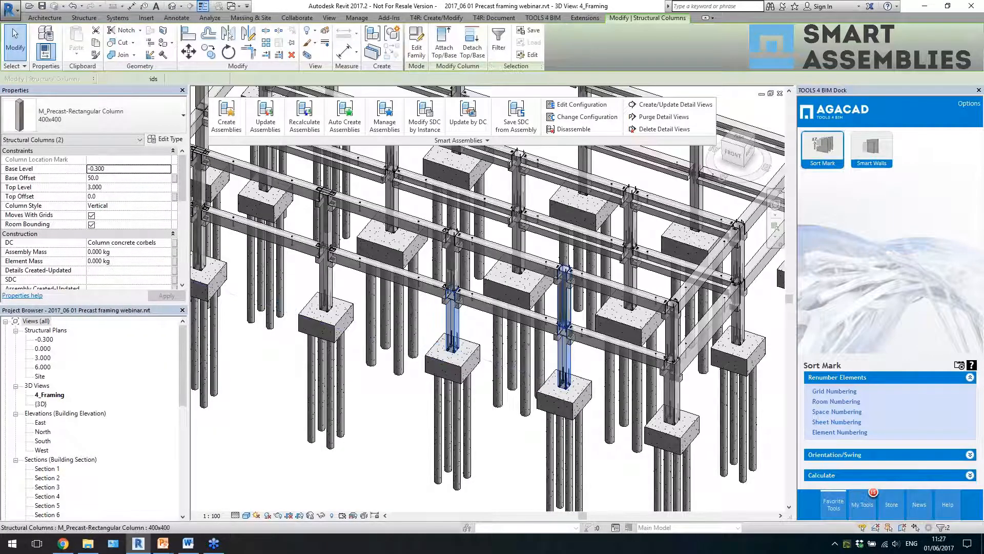
{"action": "left_click", "coordinate": [455, 268], "text": "ctrl"}
{"action": "left_click", "coordinate": [327, 241], "text": "ctrl"}
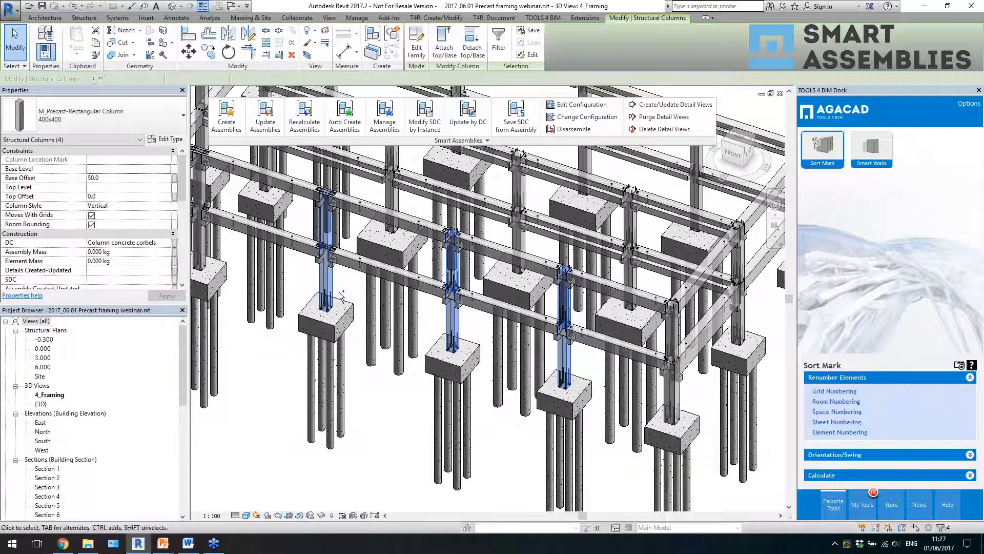
{"action": "left_click", "coordinate": [349, 308], "text": "ctrl"}
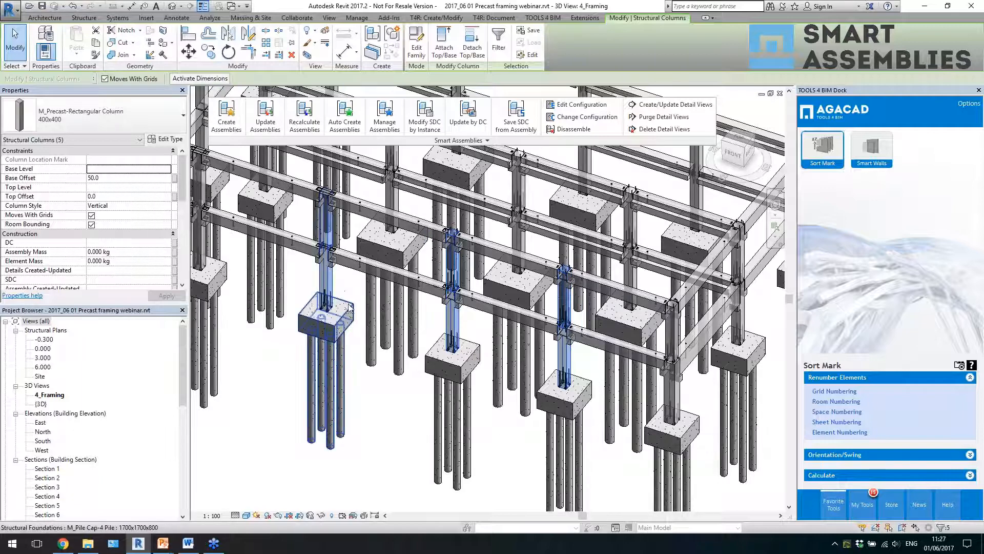
{"action": "left_click", "coordinate": [332, 282], "text": "shift"}
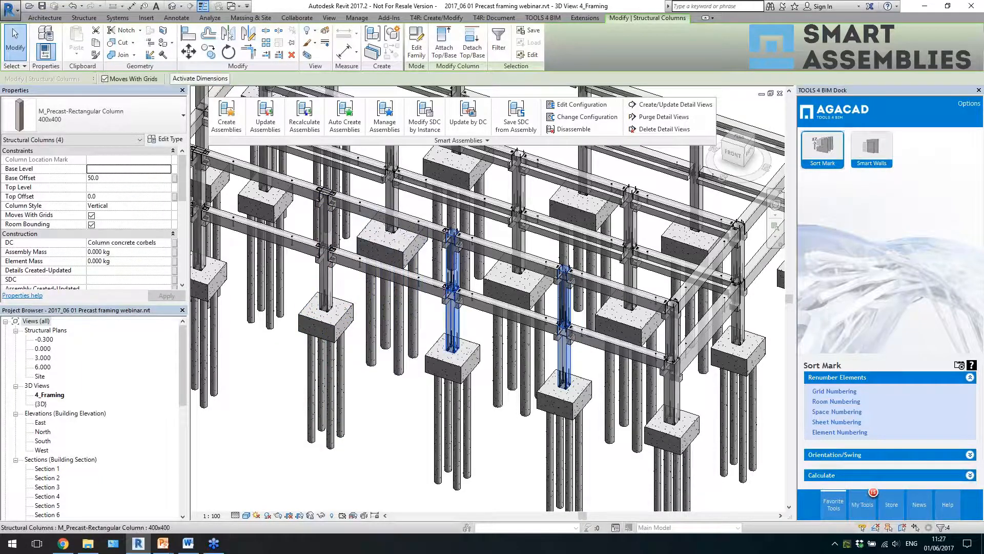
{"action": "left_click", "coordinate": [673, 334], "text": "ctrl"}
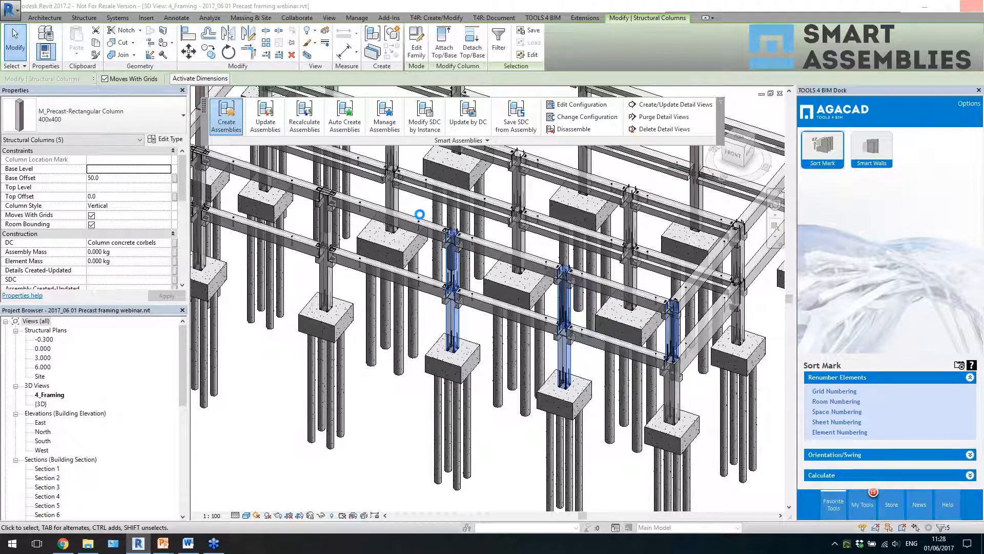
{"action": "mouse_move", "coordinate": [139, 544]}
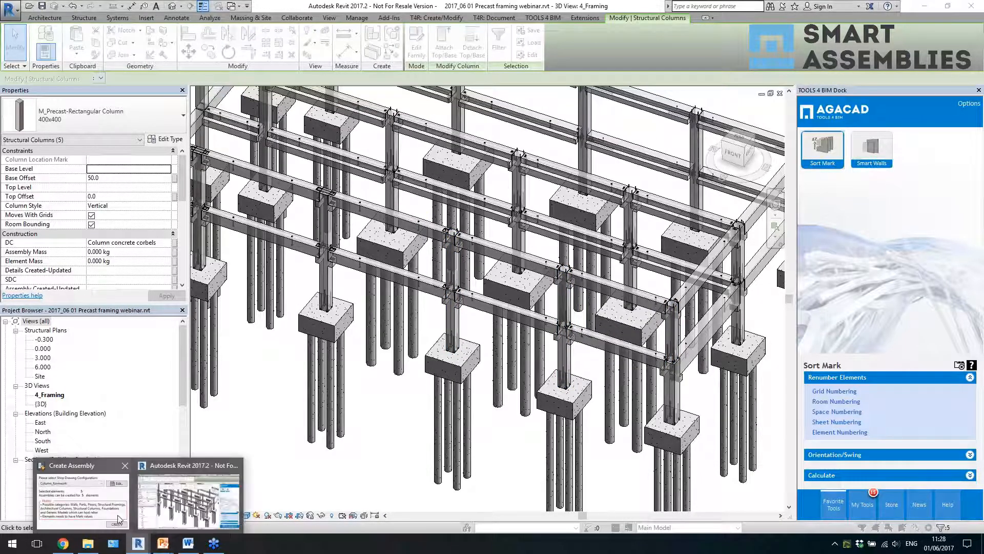
{"action": "left_click", "coordinate": [117, 519]}
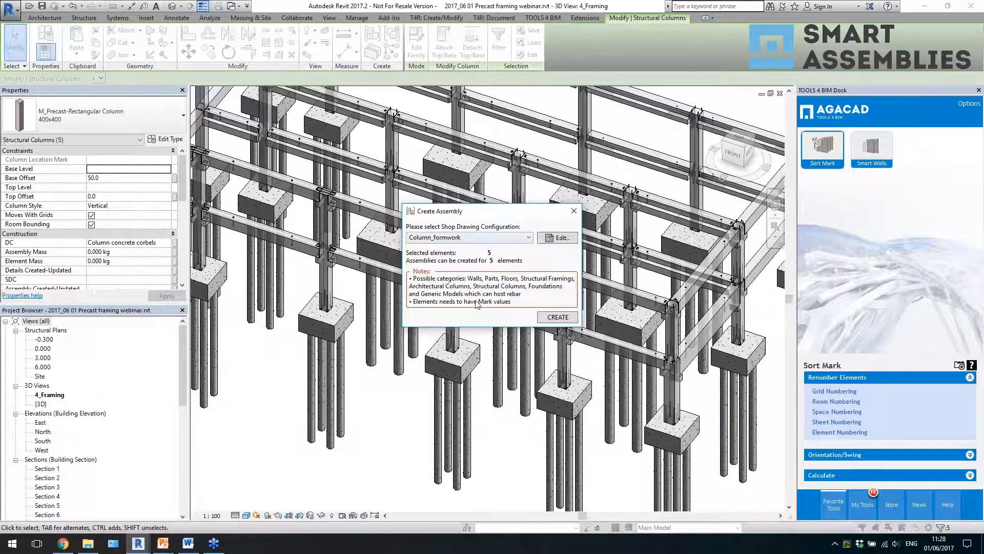
{"action": "left_click", "coordinate": [549, 319]}
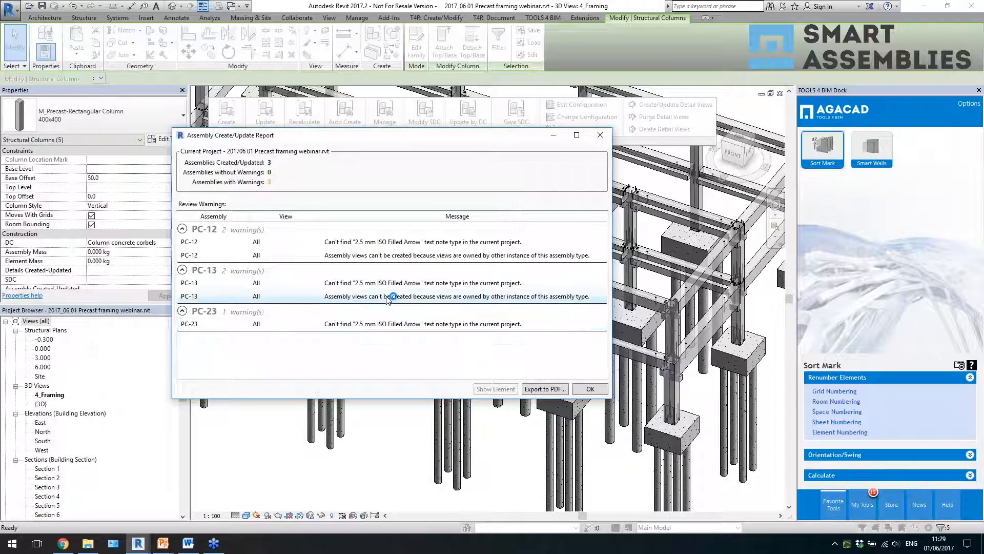
{"action": "left_click", "coordinate": [590, 388]}
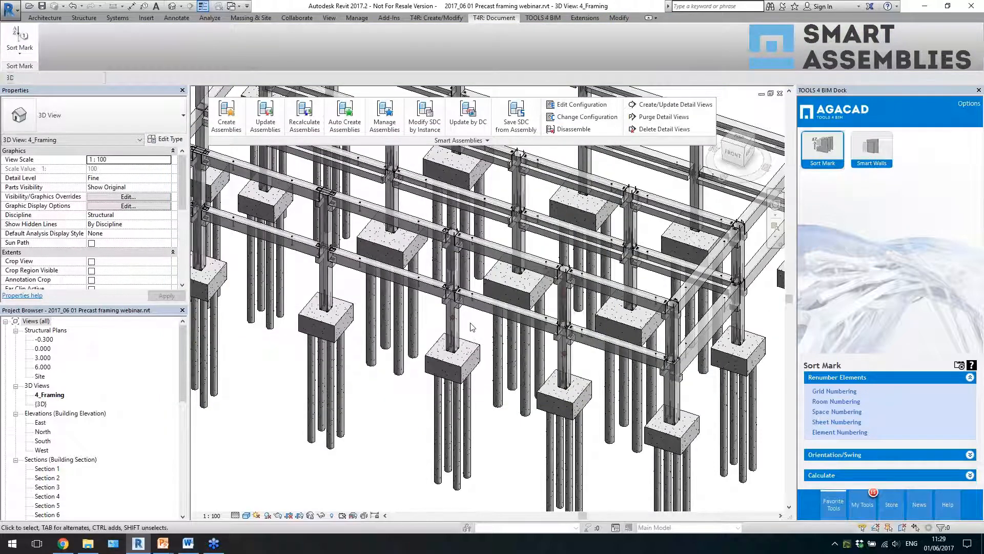
- Check the properties of the assemblies created from the lower front columns
{"action": "scroll", "coordinate": [470, 328], "scroll_direction": "up", "scroll_amount": 3}
{"action": "left_click", "coordinate": [447, 324]}
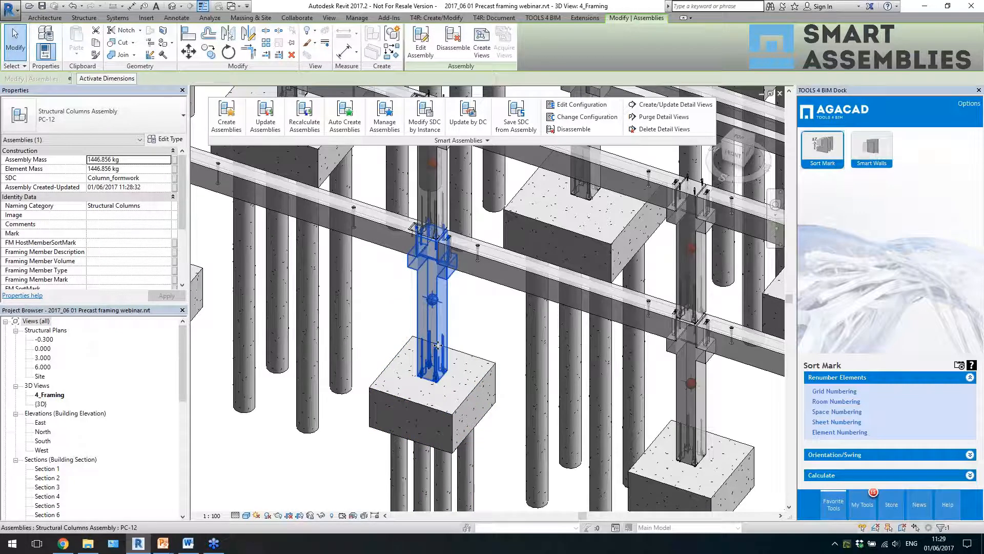
{"action": "scroll", "coordinate": [434, 350], "scroll_direction": "down", "scroll_amount": 4}
{"action": "key", "text": "Escape"}
{"action": "left_click", "coordinate": [588, 368]}
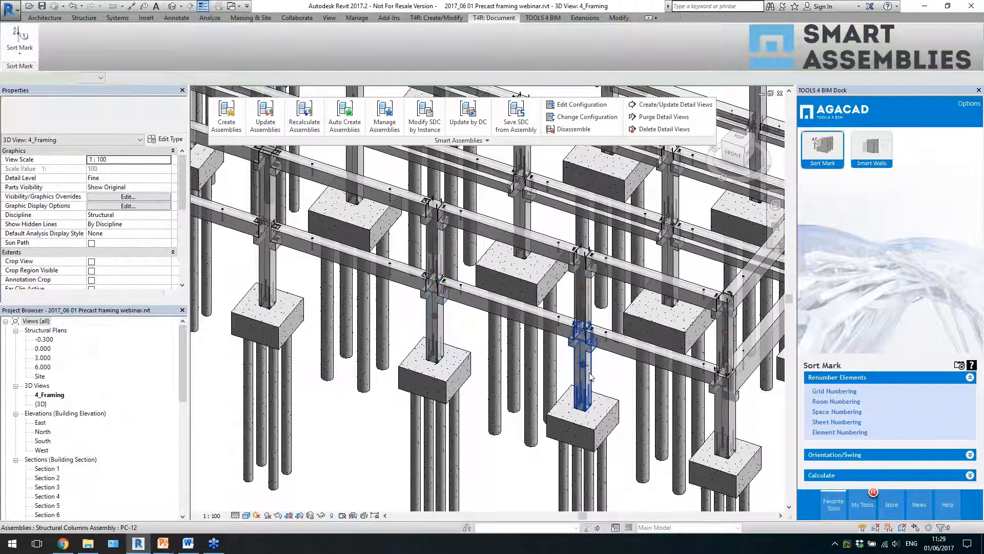
{"action": "left_click", "coordinate": [448, 330]}
- Inspect the PC-12 column assembly up close, including its gravity center marker
{"action": "scroll", "coordinate": [432, 301], "scroll_direction": "up", "scroll_amount": 3}
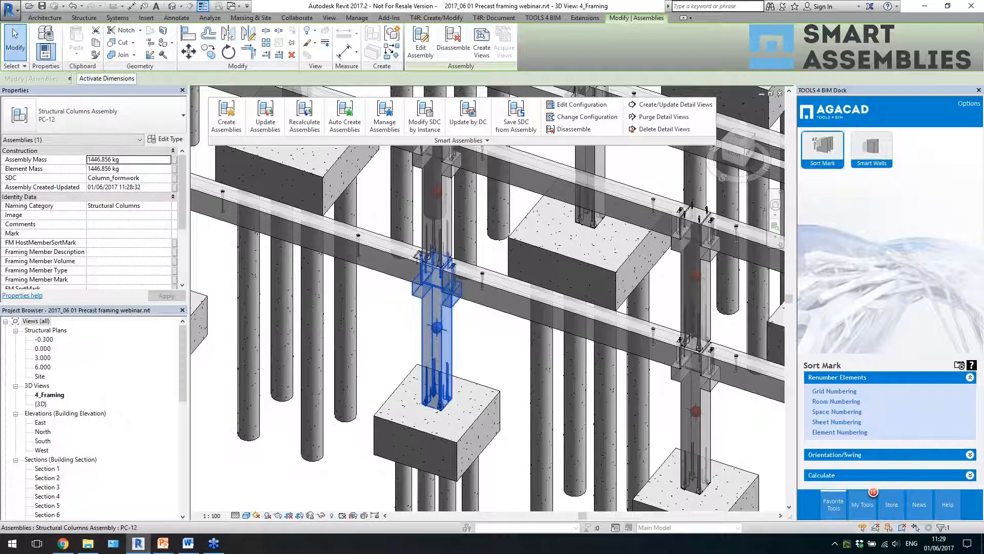
{"action": "key", "text": "Escape"}
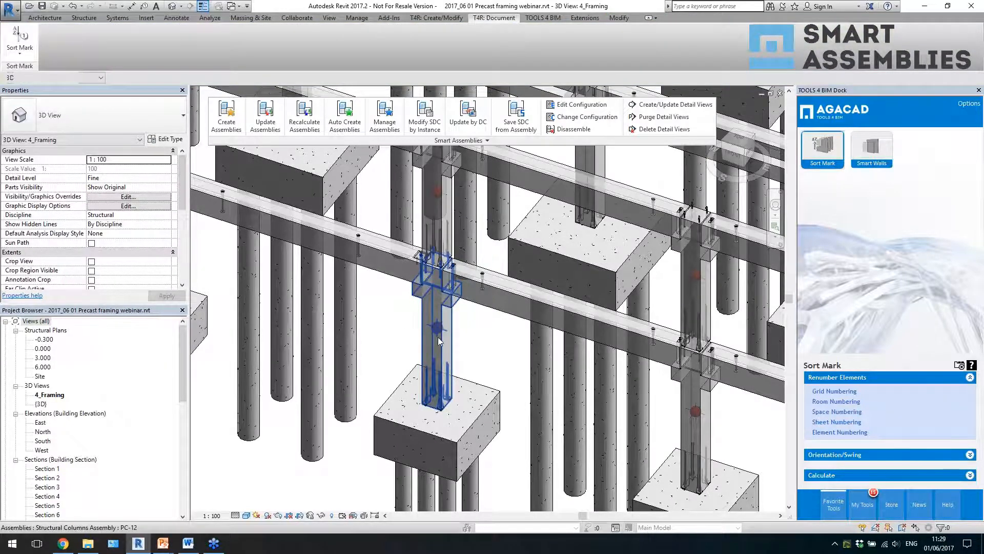
{"action": "scroll", "coordinate": [439, 342], "scroll_direction": "up", "scroll_amount": 3}
{"action": "left_click", "coordinate": [451, 360]}
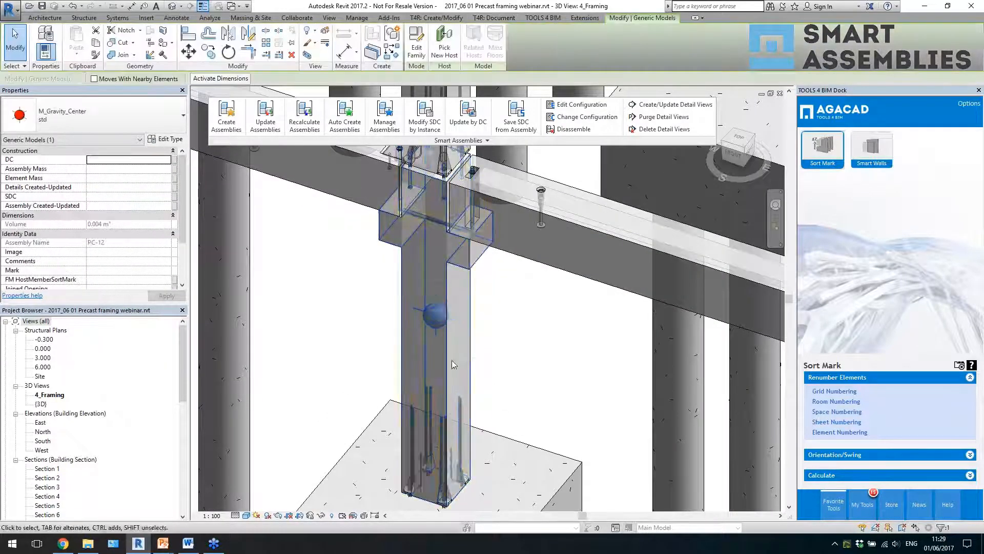
{"action": "key", "text": "Escape"}
{"action": "scroll", "coordinate": [436, 365], "scroll_direction": "down", "scroll_amount": 5}
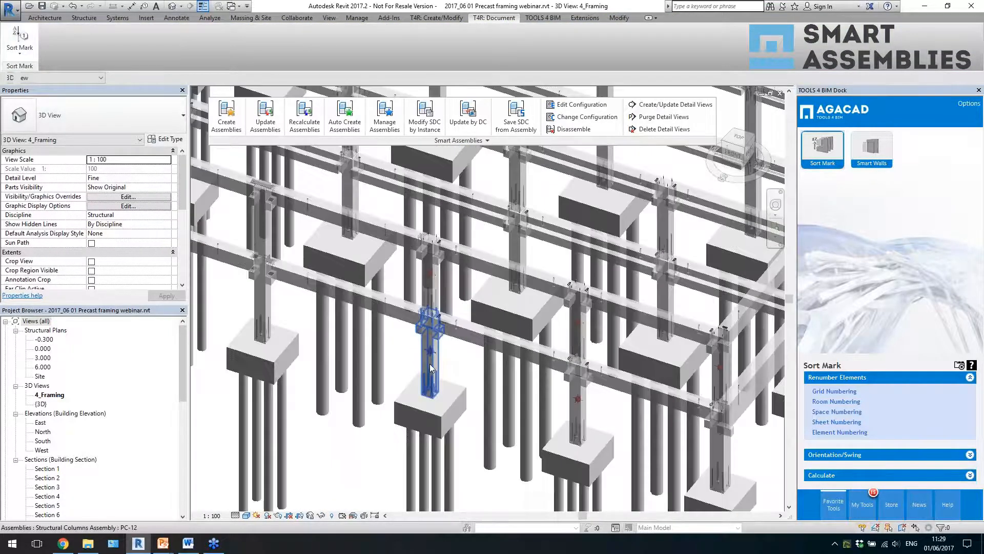
- Select the lower front PC-12 column assembly and open its PC-12 sheet from the project's assemblies
{"action": "left_click", "coordinate": [429, 364]}
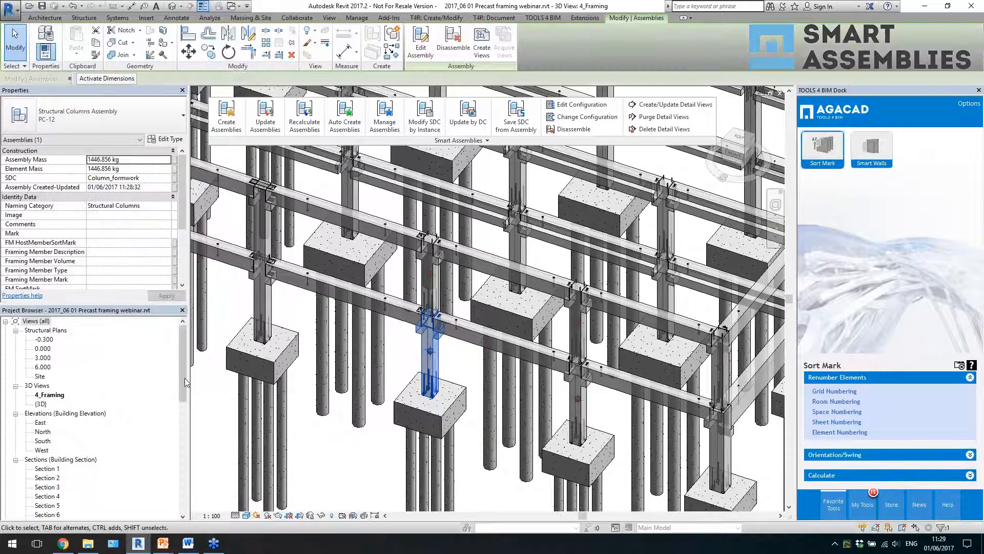
{"action": "left_click_drag", "start_coordinate": [183, 380], "coordinate": [184, 514]}
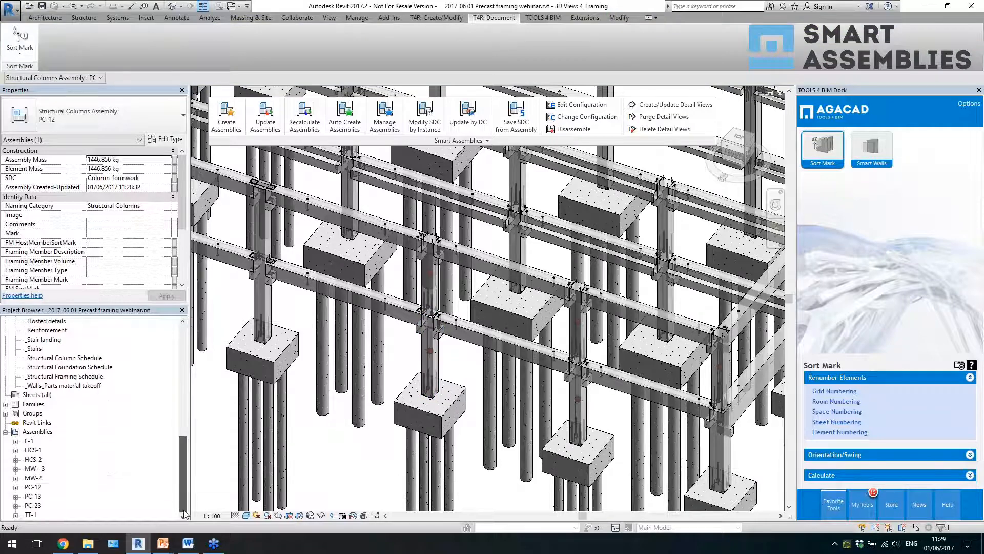
{"action": "left_click", "coordinate": [37, 487]}
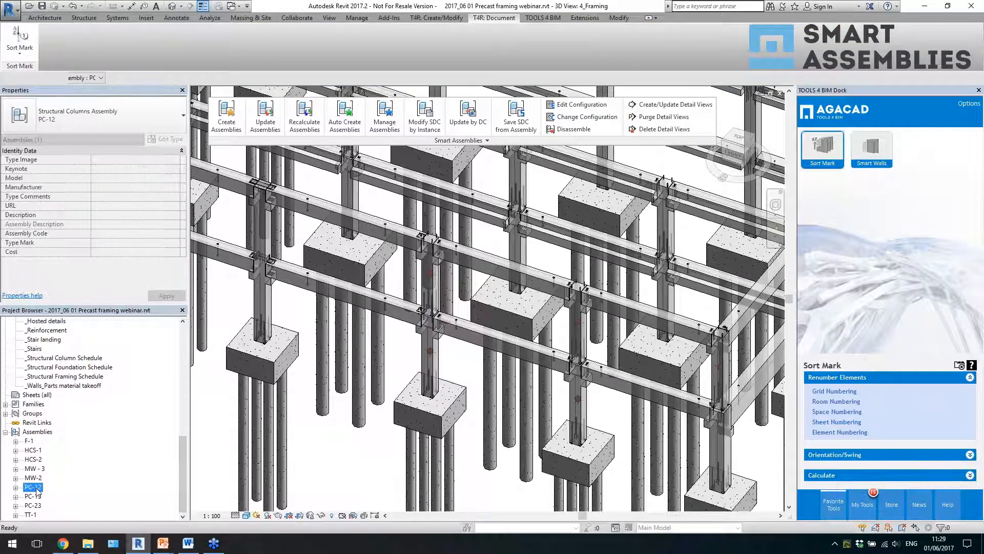
{"action": "double_click", "coordinate": [37, 488]}
{"action": "double_click", "coordinate": [56, 515]}
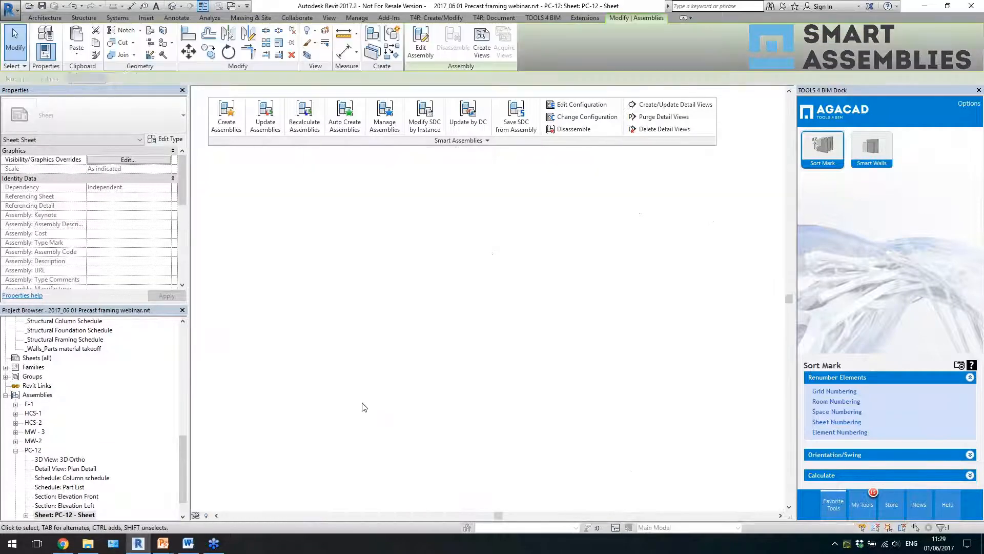
- Examine the PC-12 sheet's dimensioned elevations, 3D view, part and column schedules, section and remarks up close
{"action": "scroll", "coordinate": [504, 401], "scroll_direction": "down", "scroll_amount": 2}
{"action": "scroll", "coordinate": [580, 278], "scroll_direction": "up", "scroll_amount": 1}
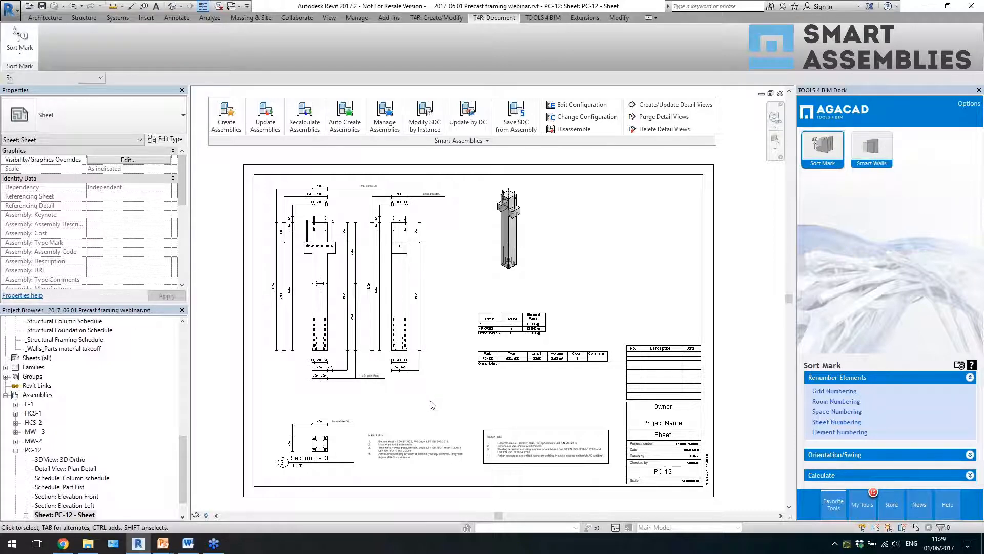
{"action": "scroll", "coordinate": [282, 205], "scroll_direction": "up", "scroll_amount": 4}
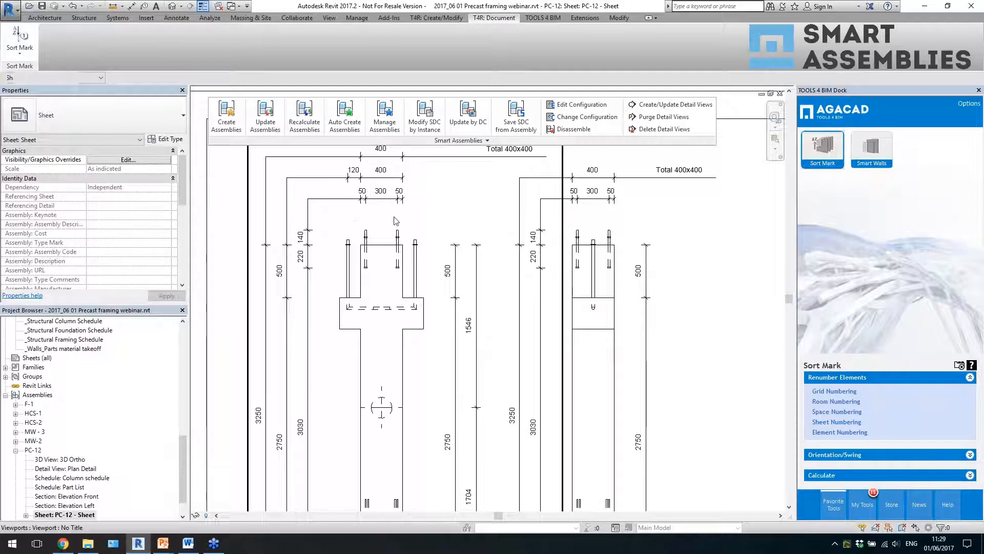
{"action": "scroll", "coordinate": [353, 248], "scroll_direction": "down", "scroll_amount": 1}
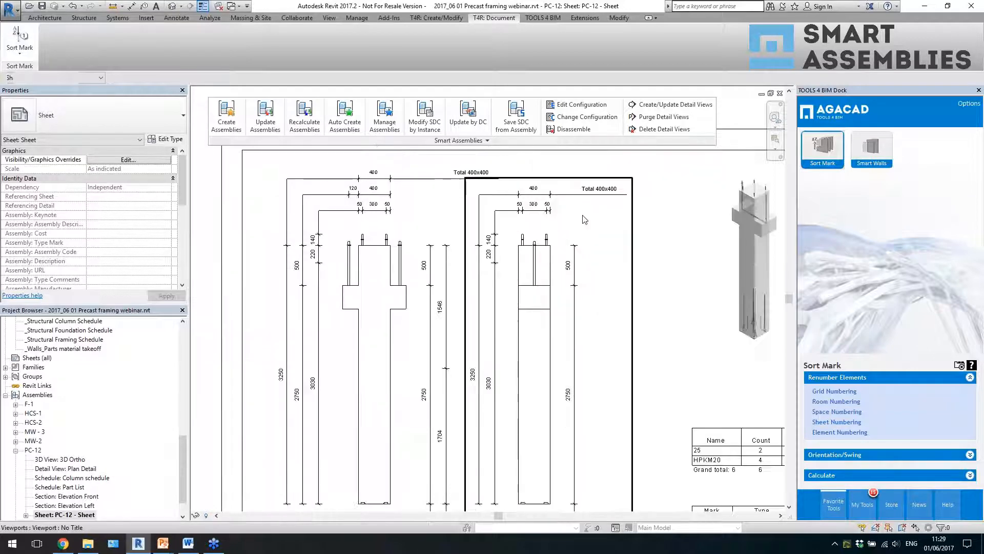
{"action": "scroll", "coordinate": [583, 216], "scroll_direction": "up", "scroll_amount": 1}
{"action": "scroll", "coordinate": [370, 229], "scroll_direction": "down", "scroll_amount": 2}
{"action": "scroll", "coordinate": [687, 278], "scroll_direction": "up", "scroll_amount": 3}
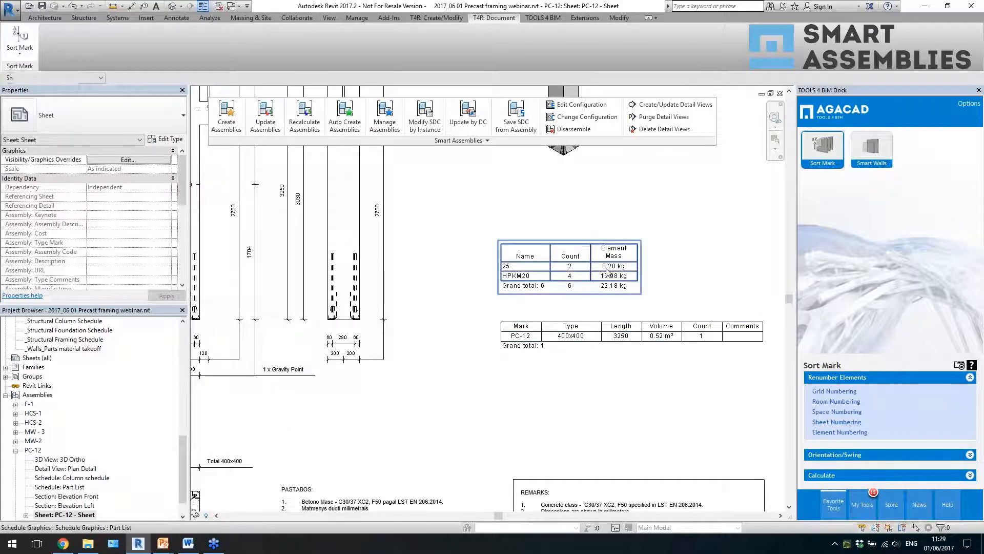
{"action": "scroll", "coordinate": [615, 313], "scroll_direction": "down", "scroll_amount": 1}
{"action": "scroll", "coordinate": [640, 333], "scroll_direction": "down", "scroll_amount": 2}
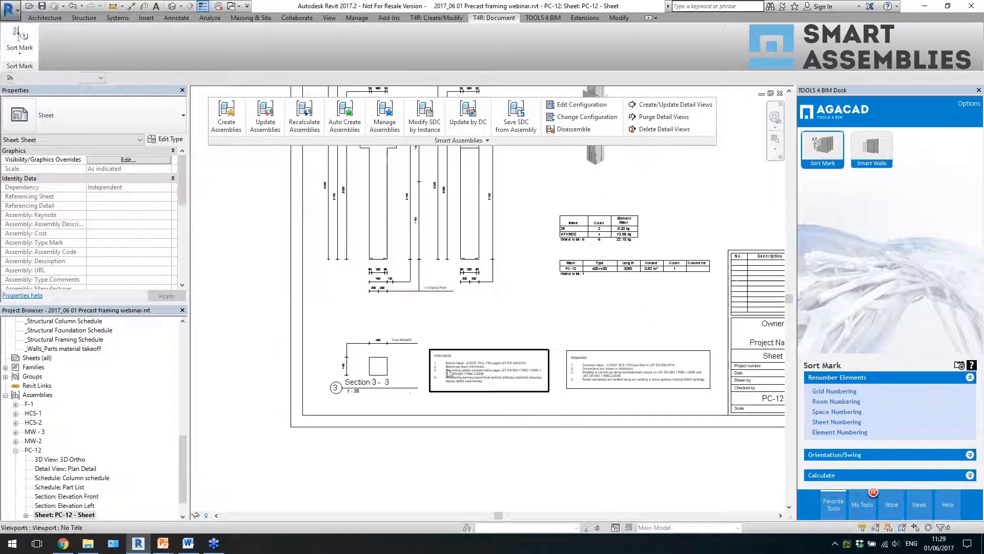
- Collapse the PC-12 assembly's view list and open the sheet of the PC-23 assembly
{"action": "left_click", "coordinate": [16, 450]}
{"action": "left_click", "coordinate": [16, 450]}
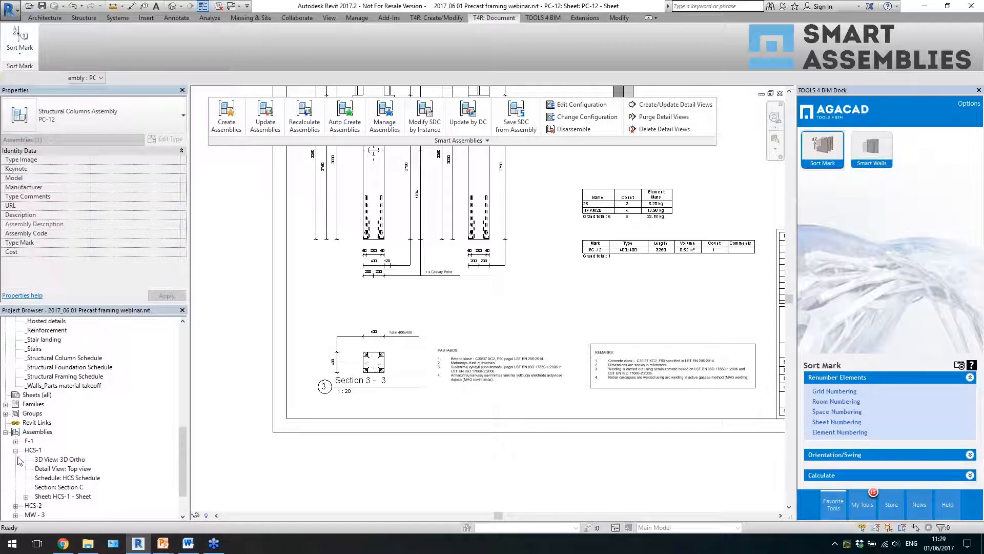
{"action": "left_click", "coordinate": [16, 450]}
{"action": "left_click", "coordinate": [32, 505]}
{"action": "double_click", "coordinate": [39, 509]}
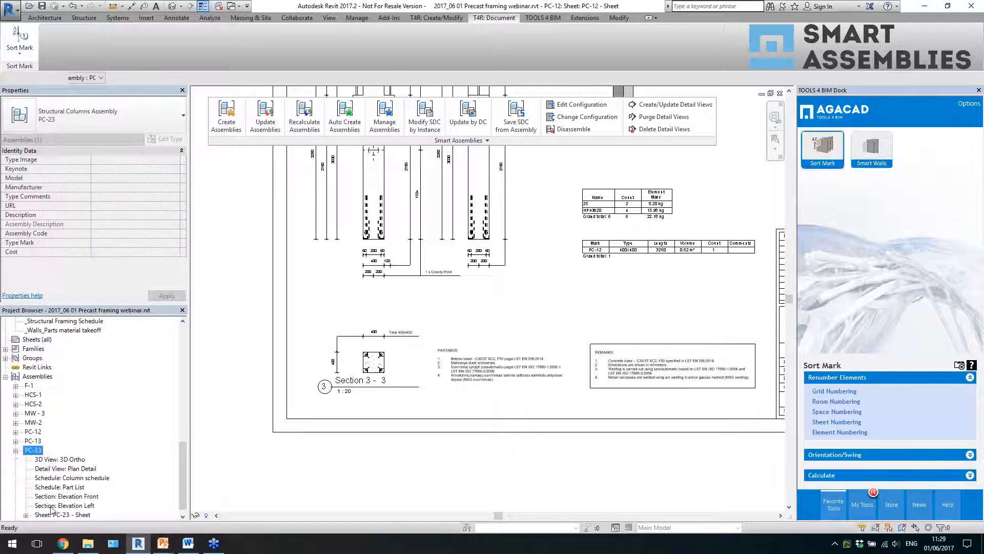
{"action": "double_click", "coordinate": [65, 515]}
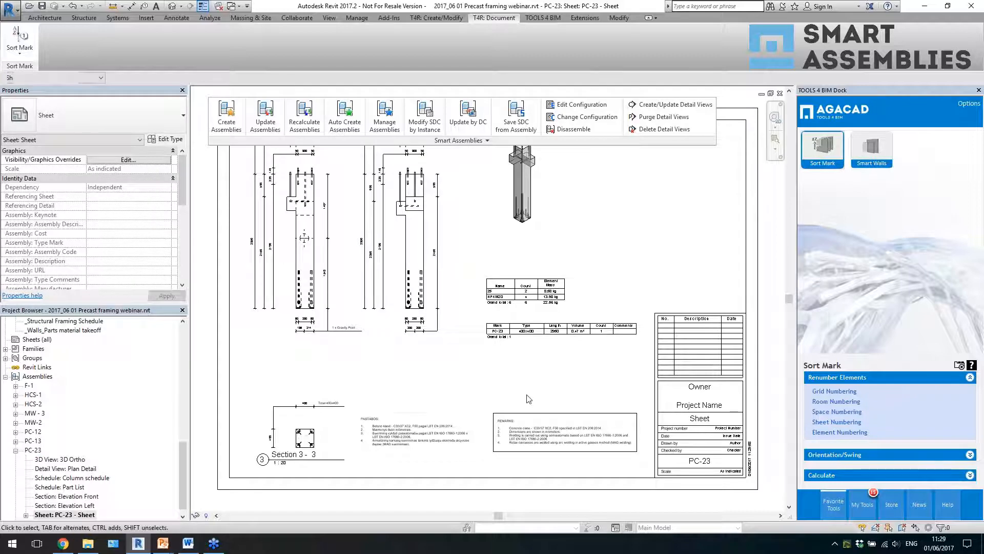
- Examine the PC-23 sheet's overall layout and the dimensions in its column elevations
{"action": "middle_click_drag", "start_coordinate": [544, 396], "coordinate": [542, 416]}
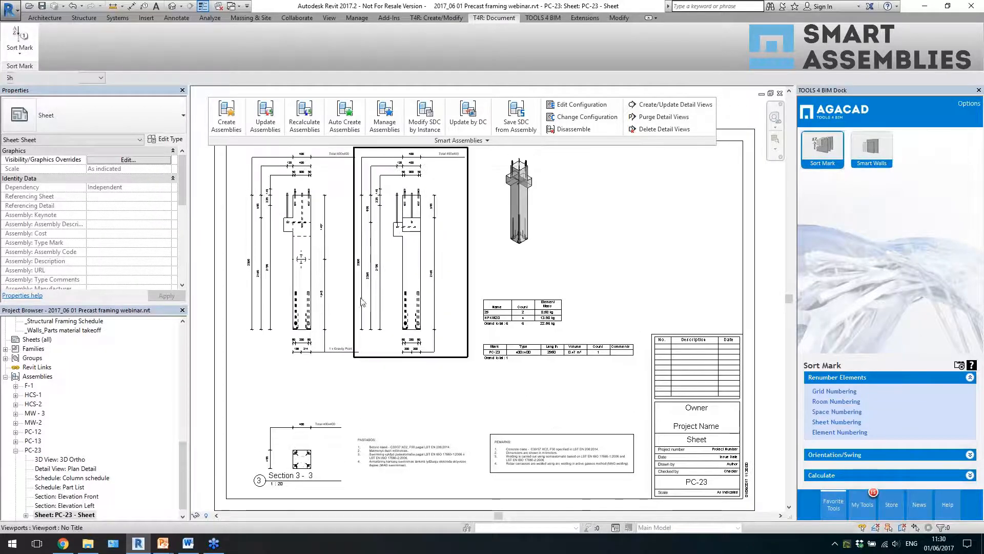
{"action": "scroll", "coordinate": [592, 356], "scroll_direction": "down", "scroll_amount": 2}
{"action": "scroll", "coordinate": [616, 287], "scroll_direction": "up", "scroll_amount": 1}
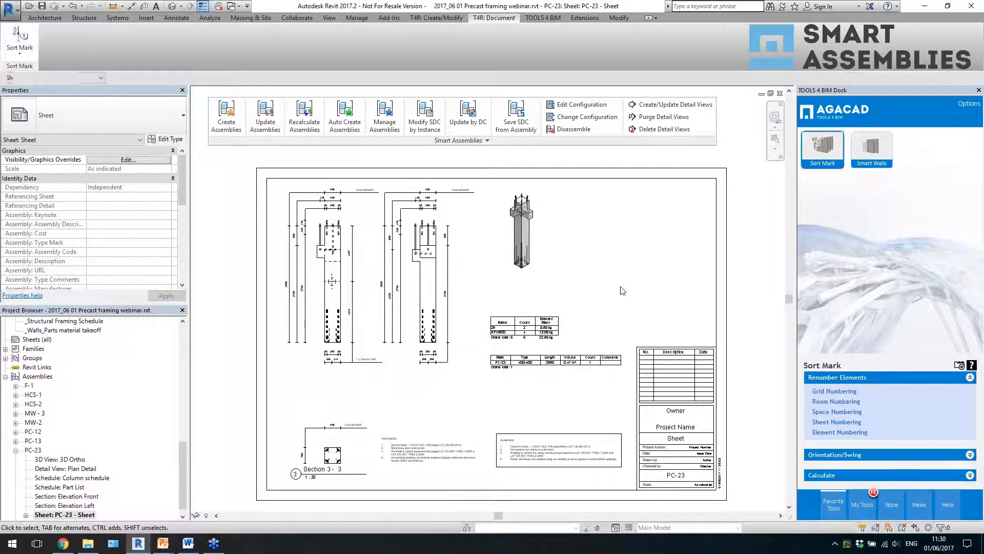
{"action": "scroll", "coordinate": [334, 209], "scroll_direction": "up", "scroll_amount": 3}
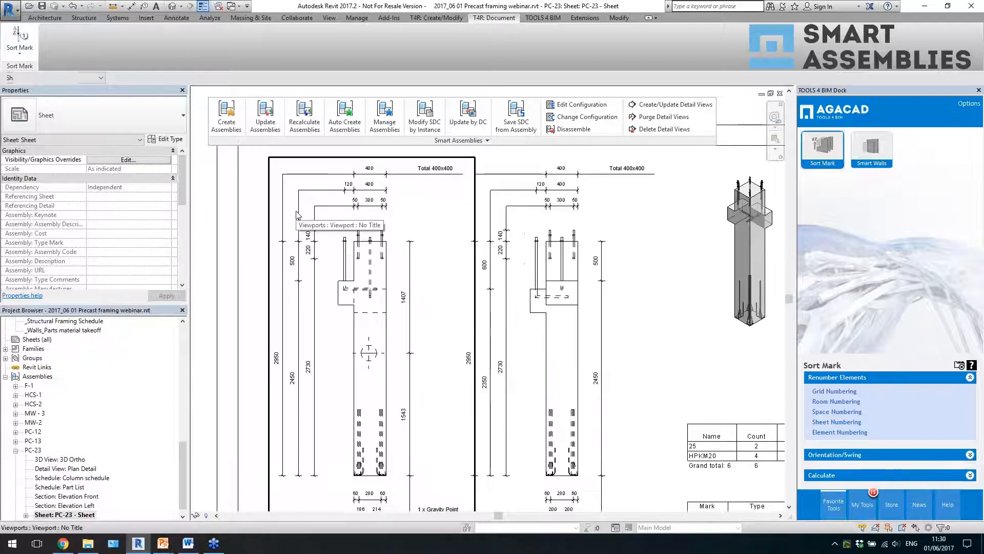
{"action": "scroll", "coordinate": [362, 239], "scroll_direction": "down", "scroll_amount": 1}
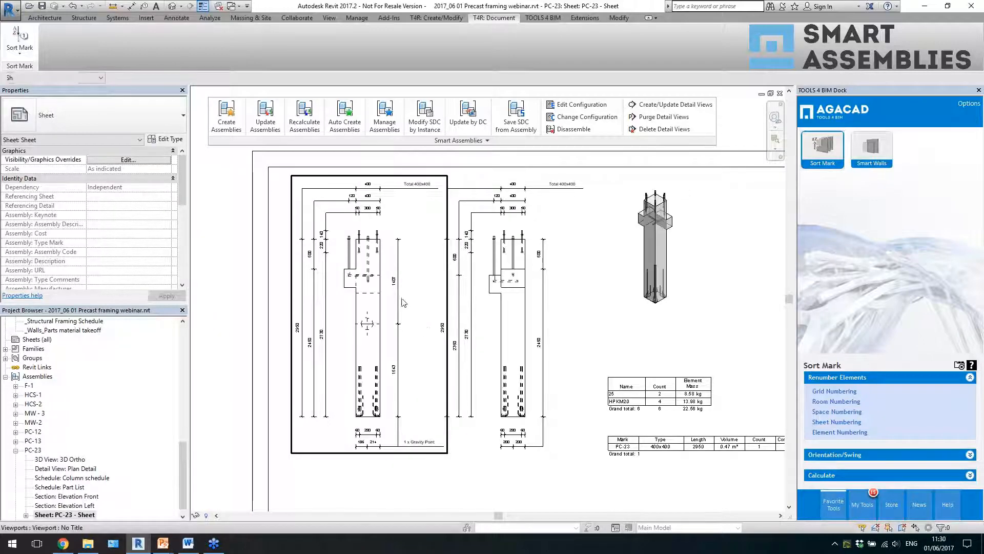
{"action": "scroll", "coordinate": [373, 285], "scroll_direction": "down", "scroll_amount": 3}
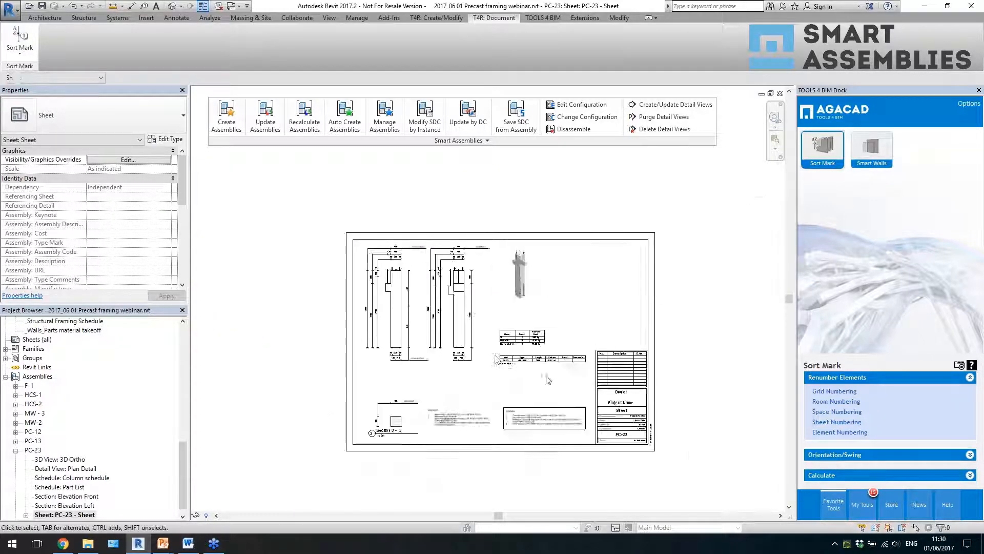
- Return to the default 3D view of the whole frame and select a lower front L precast beam between two columns
{"action": "left_click", "coordinate": [173, 6]}
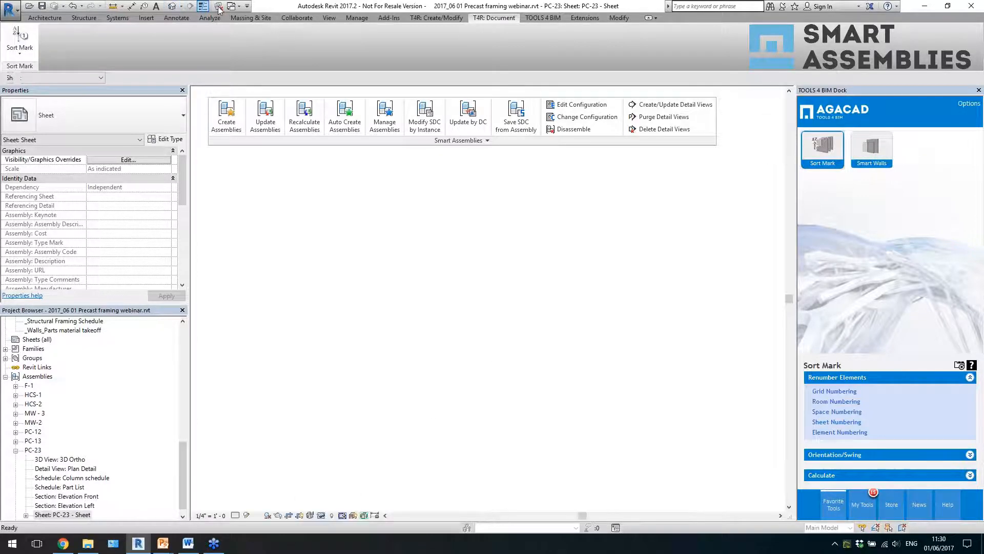
{"action": "scroll", "coordinate": [492, 307], "scroll_direction": "up", "scroll_amount": 5}
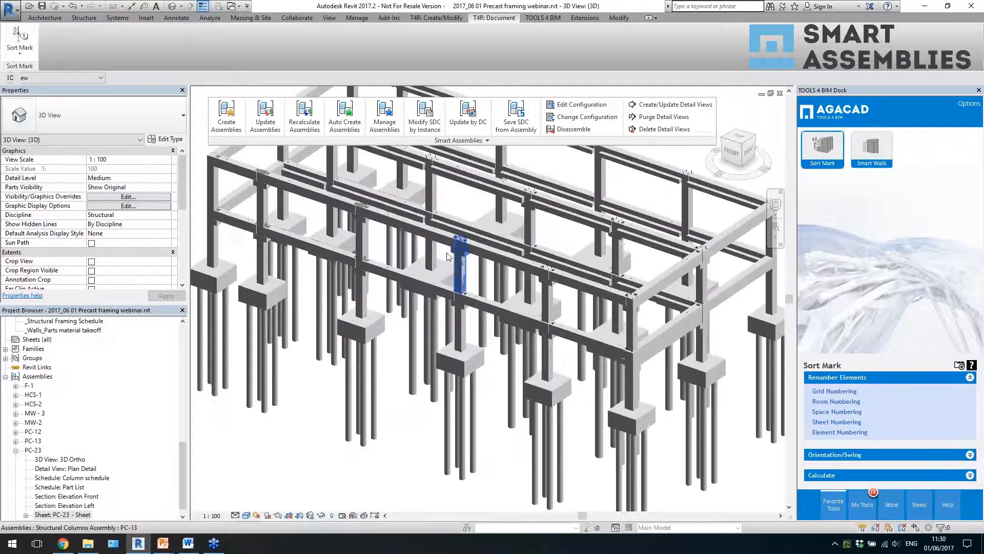
{"action": "left_click", "coordinate": [488, 311]}
{"action": "scroll", "coordinate": [454, 305], "scroll_direction": "up", "scroll_amount": 3}
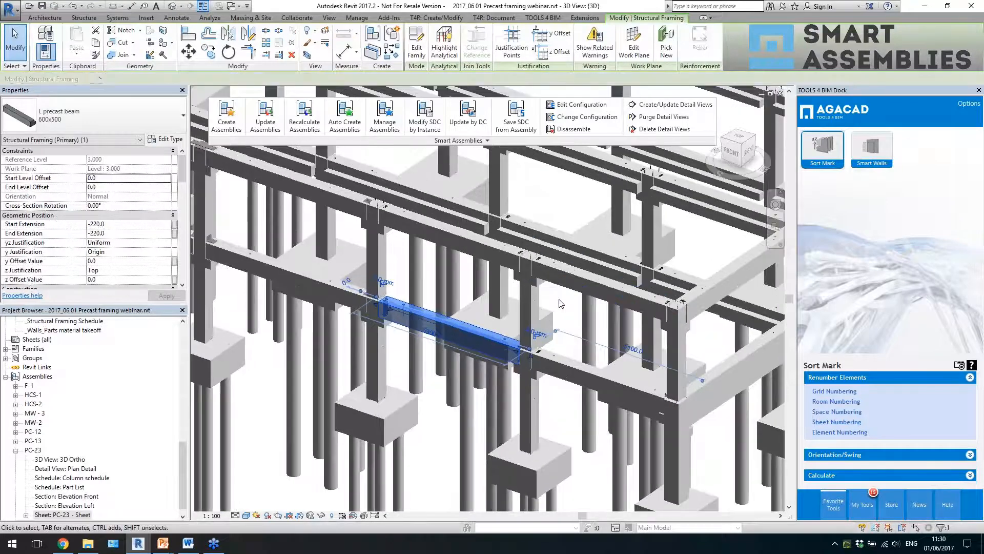
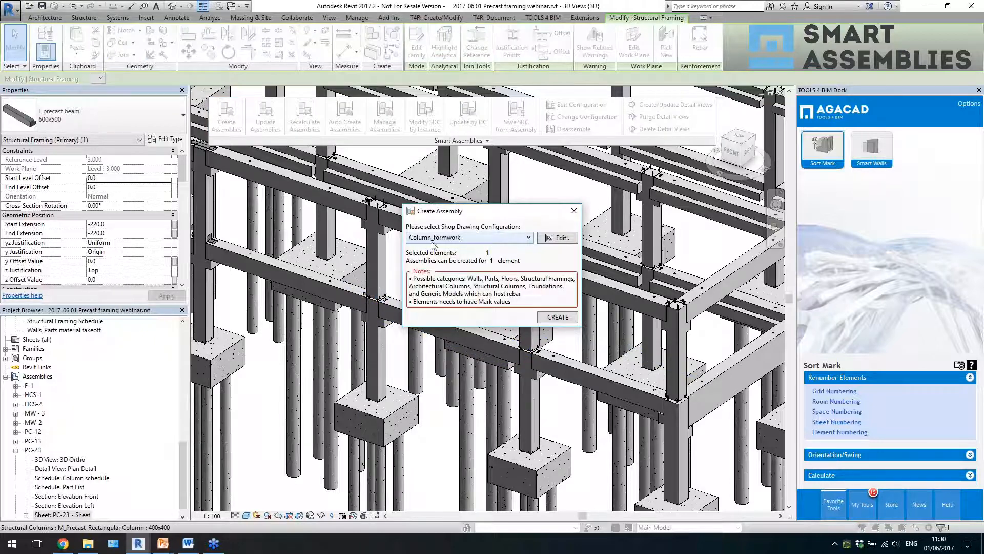
- Create an assembly from the selected L precast beam using the Beam_formwork shop drawing configuration, and select the new beam assembly
{"action": "left_click", "coordinate": [507, 237]}
{"action": "scroll", "coordinate": [484, 303], "scroll_direction": "up", "scroll_amount": 4}
{"action": "left_click", "coordinate": [451, 286]}
{"action": "left_click", "coordinate": [554, 318]}
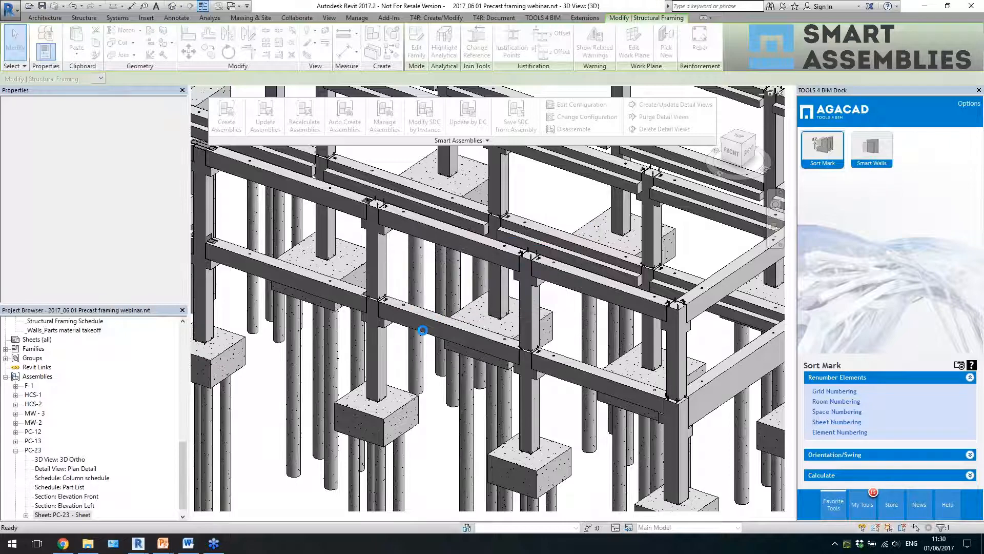
{"action": "left_click", "coordinate": [588, 389]}
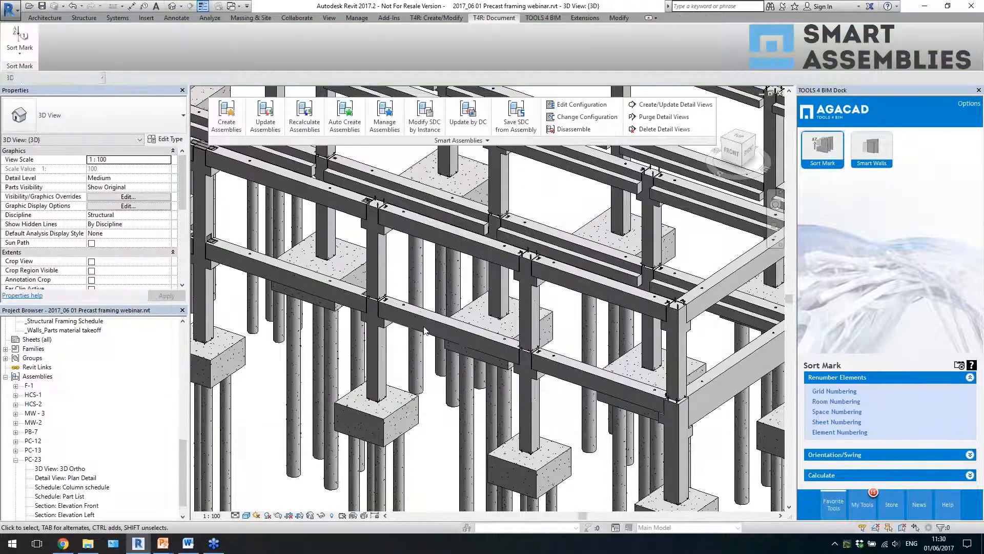
{"action": "left_click", "coordinate": [425, 336]}
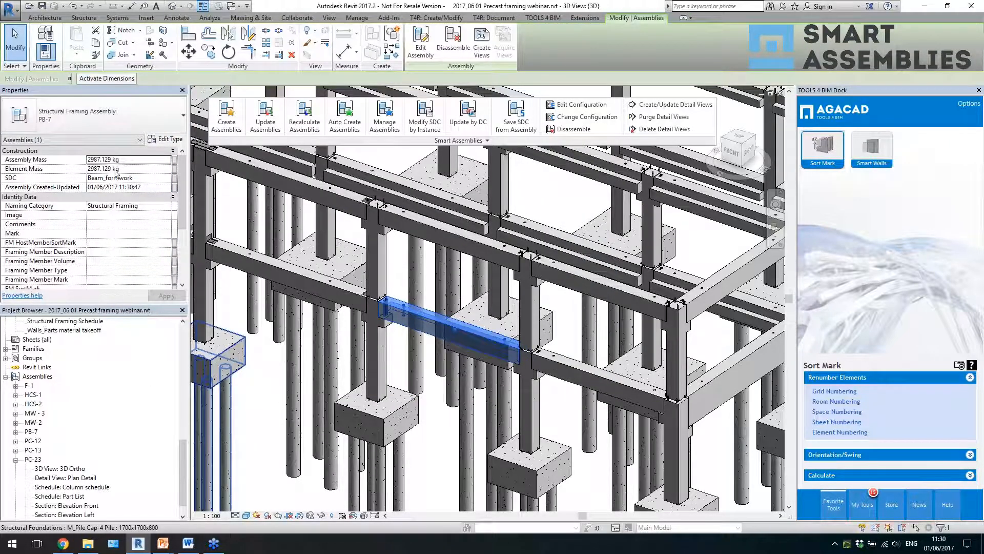
- Expand the PB-7 beam assembly's view list and open its PB-7 1 sheet
{"action": "left_click_drag", "start_coordinate": [183, 466], "coordinate": [182, 479]}
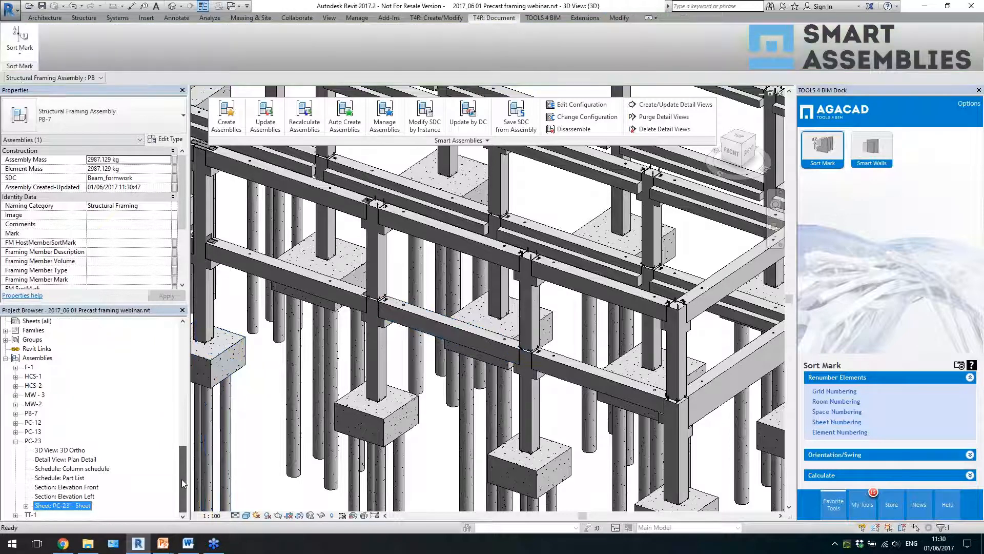
{"action": "double_click", "coordinate": [37, 414]}
{"action": "double_click", "coordinate": [53, 477]}
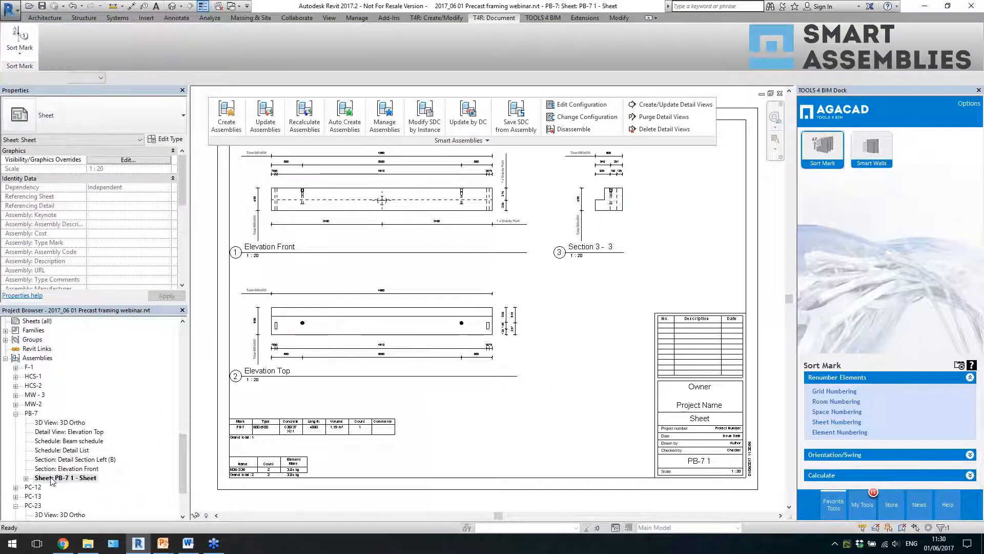
{"action": "left_click", "coordinate": [528, 412]}
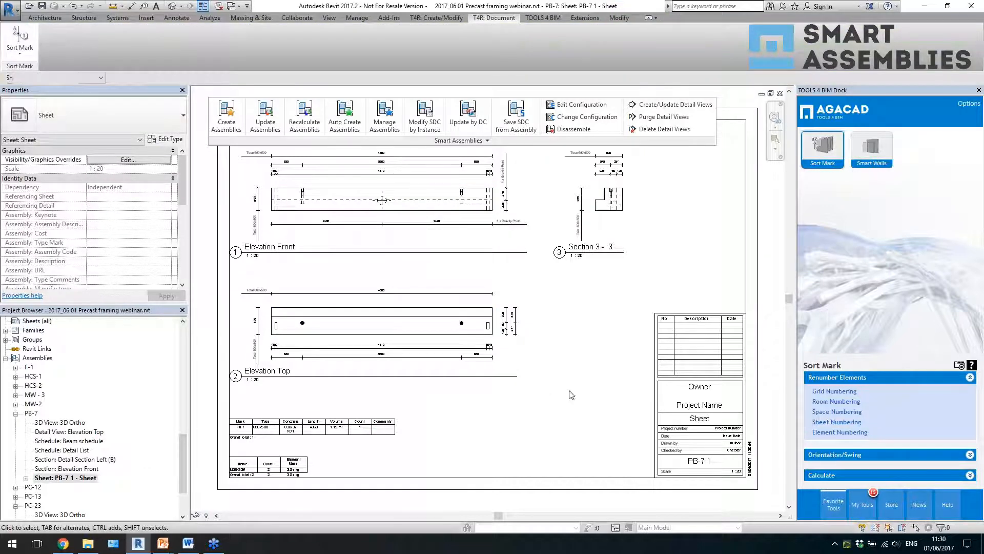
- Examine the PB-7 1 sheet's overall layout and the dimensions in the beam's front and top elevations
{"action": "scroll", "coordinate": [344, 205], "scroll_direction": "up", "scroll_amount": 5}
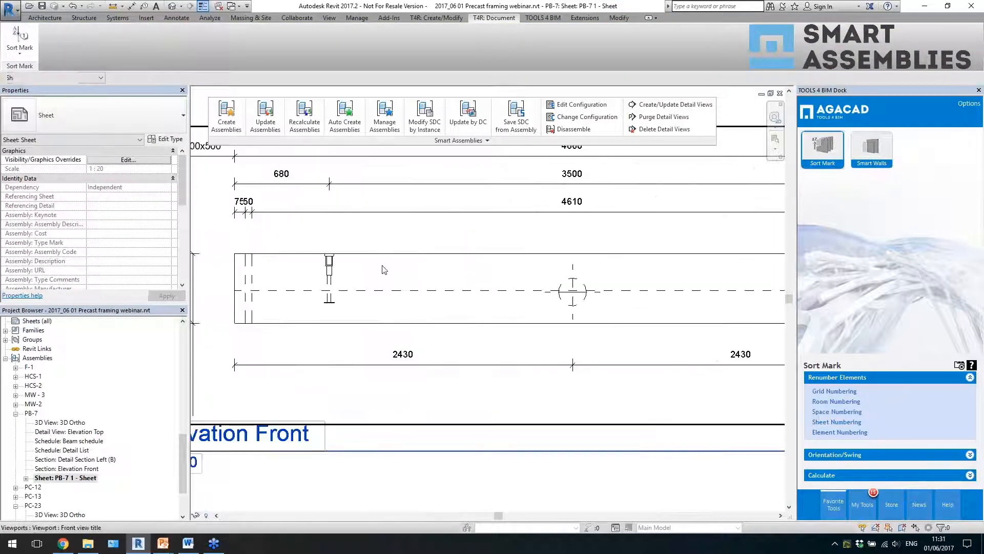
{"action": "scroll", "coordinate": [310, 199], "scroll_direction": "down", "scroll_amount": 1}
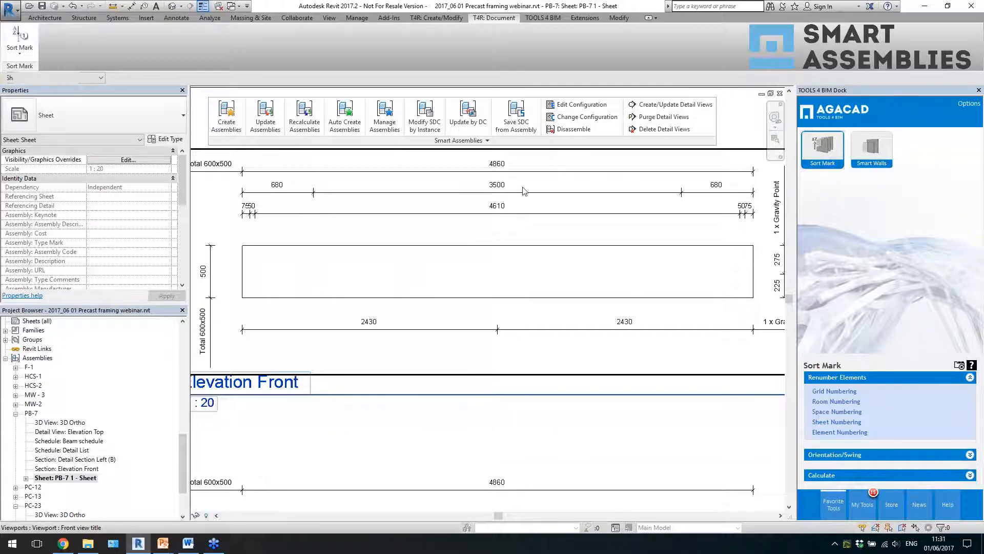
{"action": "scroll", "coordinate": [439, 235], "scroll_direction": "down", "scroll_amount": 1}
{"action": "scroll", "coordinate": [695, 316], "scroll_direction": "up", "scroll_amount": 1}
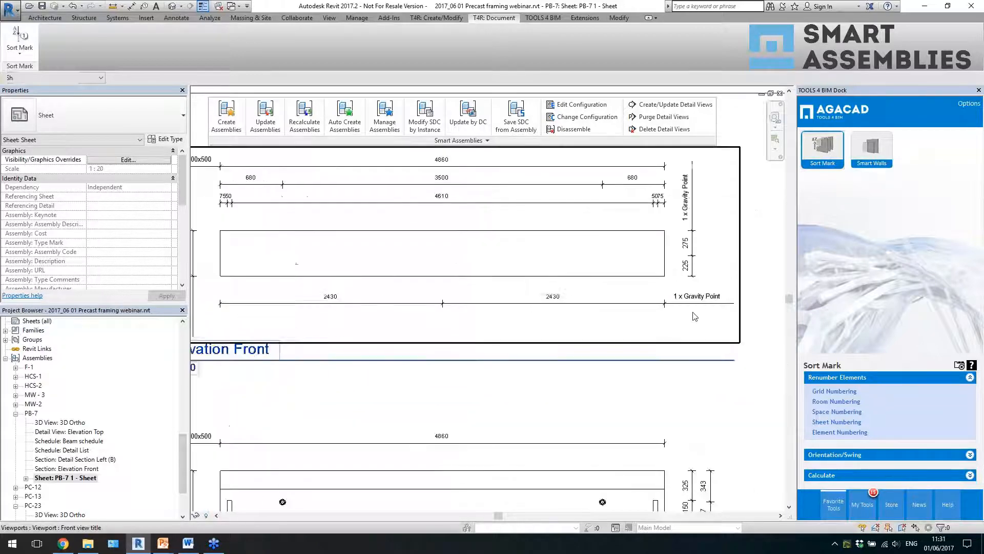
{"action": "scroll", "coordinate": [695, 258], "scroll_direction": "down", "scroll_amount": 1}
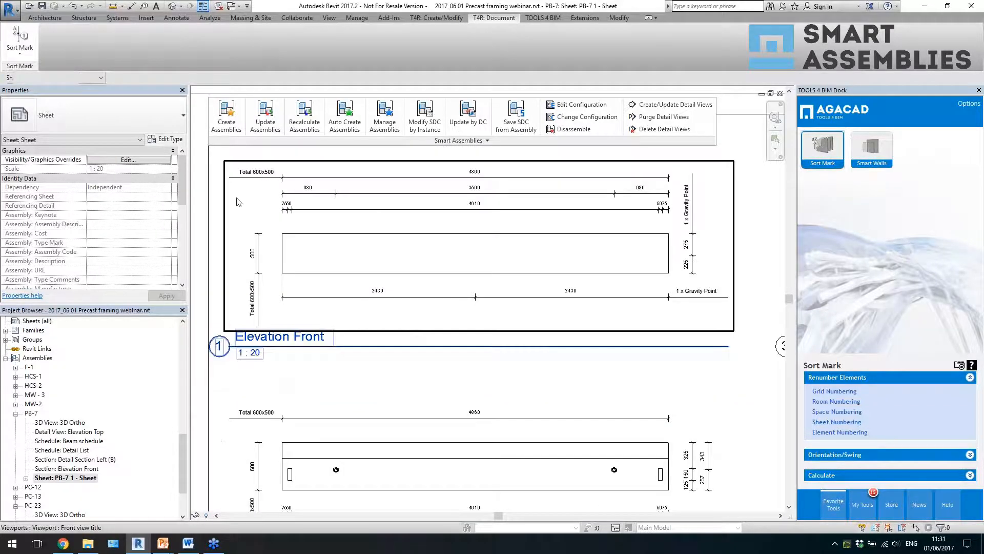
{"action": "scroll", "coordinate": [279, 219], "scroll_direction": "down", "scroll_amount": 3}
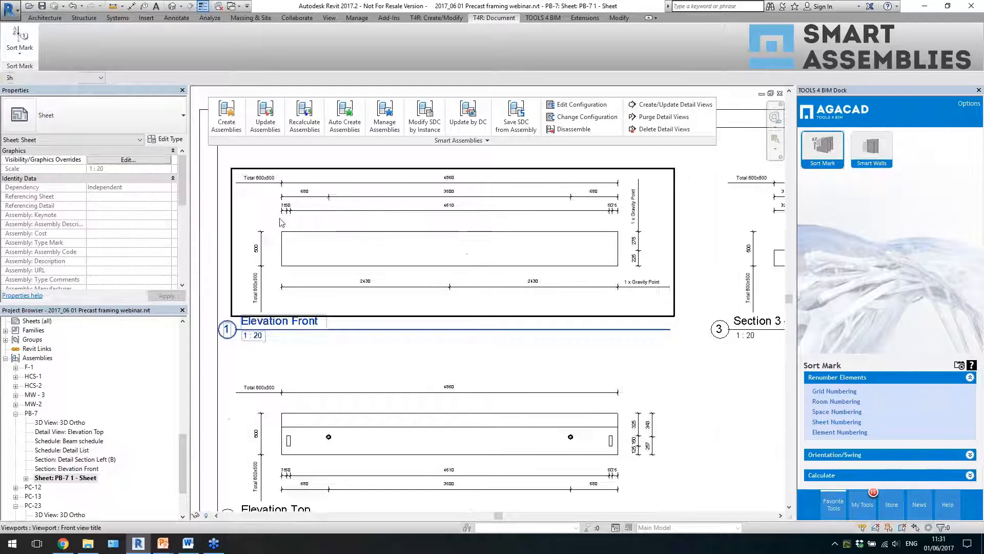
{"action": "scroll", "coordinate": [323, 423], "scroll_direction": "up", "scroll_amount": 5}
{"action": "scroll", "coordinate": [234, 433], "scroll_direction": "up", "scroll_amount": 3}
{"action": "scroll", "coordinate": [501, 274], "scroll_direction": "down", "scroll_amount": 3}
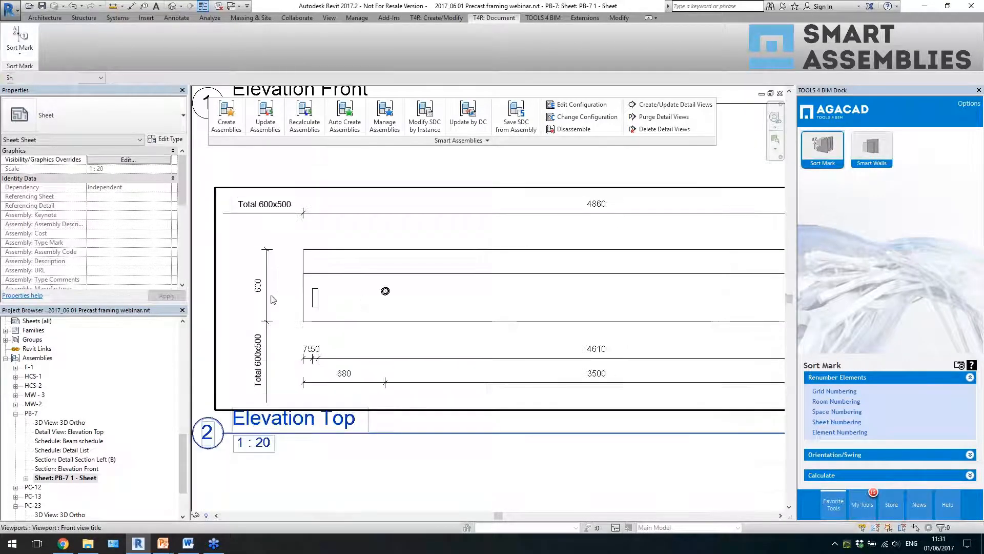
{"action": "scroll", "coordinate": [617, 316], "scroll_direction": "up", "scroll_amount": 4}
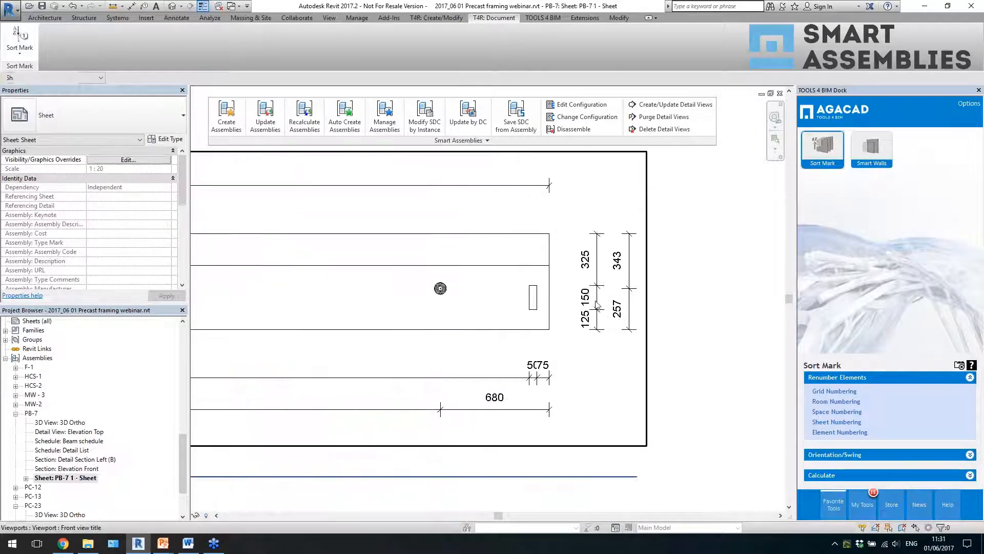
{"action": "scroll", "coordinate": [583, 252], "scroll_direction": "down", "scroll_amount": 4}
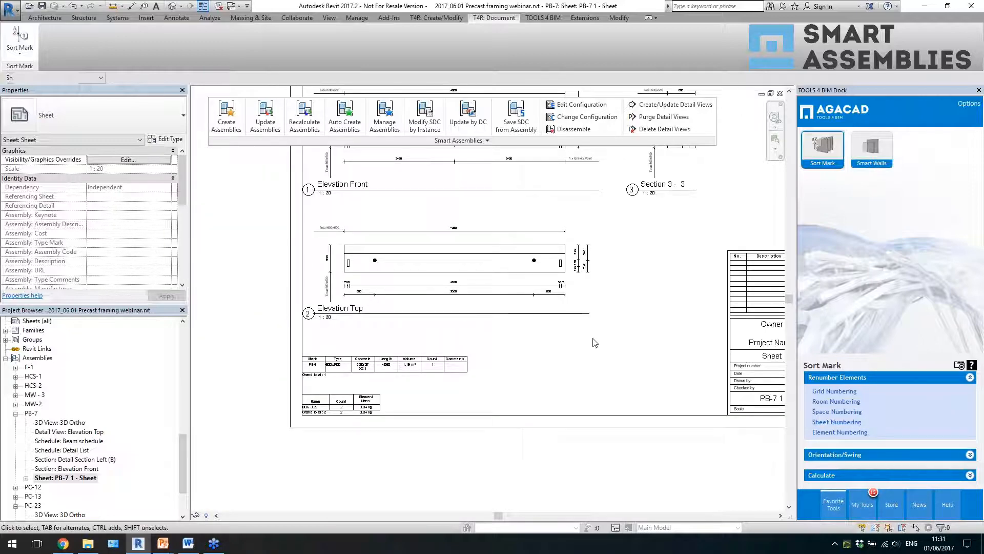
{"action": "scroll", "coordinate": [687, 250], "scroll_direction": "down", "scroll_amount": 1}
{"action": "scroll", "coordinate": [700, 226], "scroll_direction": "up", "scroll_amount": 1}
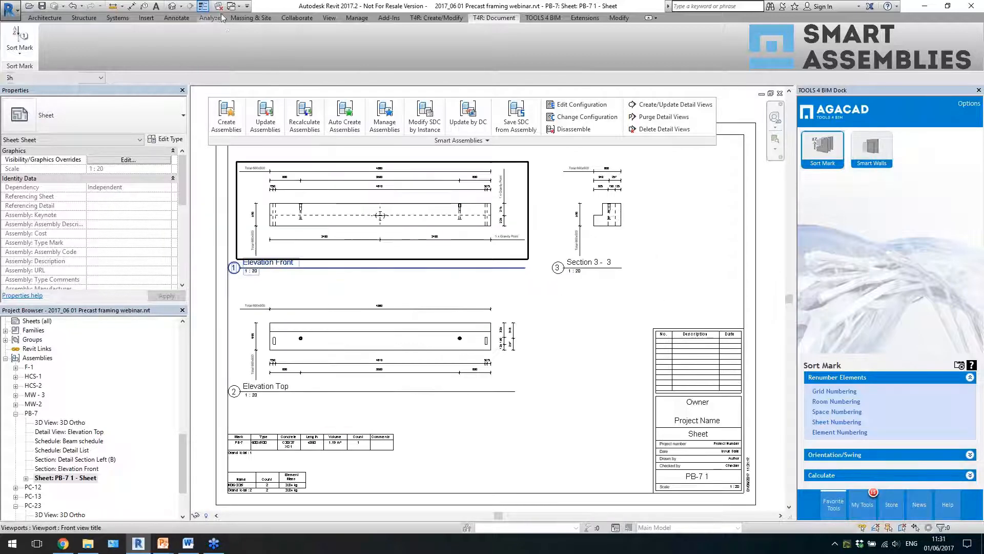
- Return to the default 3D view of the frame and accept the Dynamic Smart Assemblies Update setting as turned on
{"action": "left_click", "coordinate": [172, 6]}
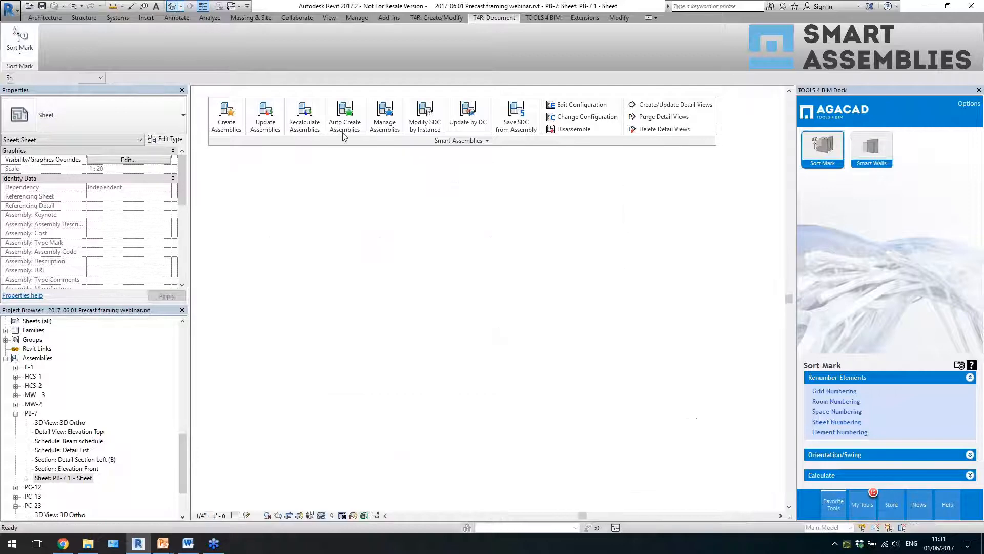
{"action": "scroll", "coordinate": [375, 231], "scroll_direction": "up", "scroll_amount": 5}
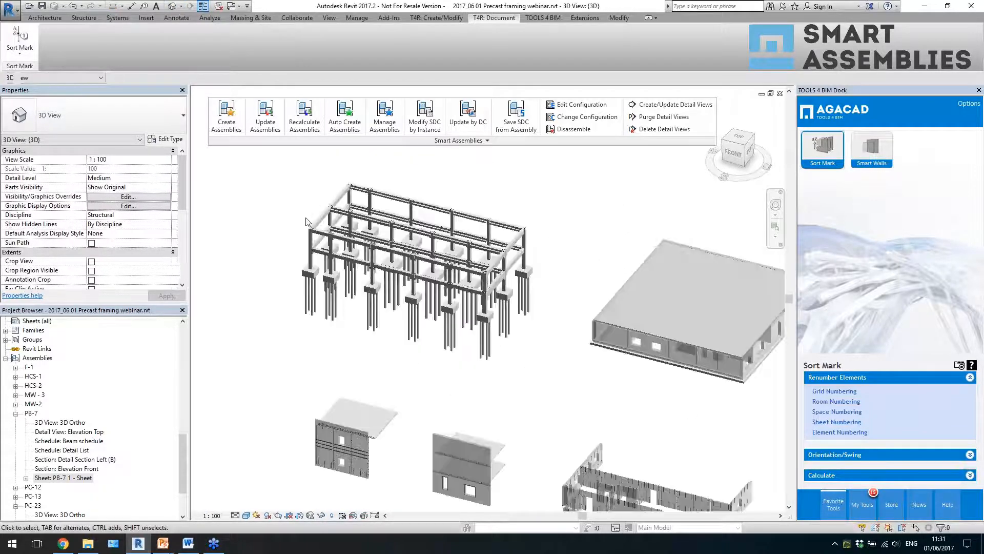
{"action": "scroll", "coordinate": [397, 386], "scroll_direction": "up", "scroll_amount": 4}
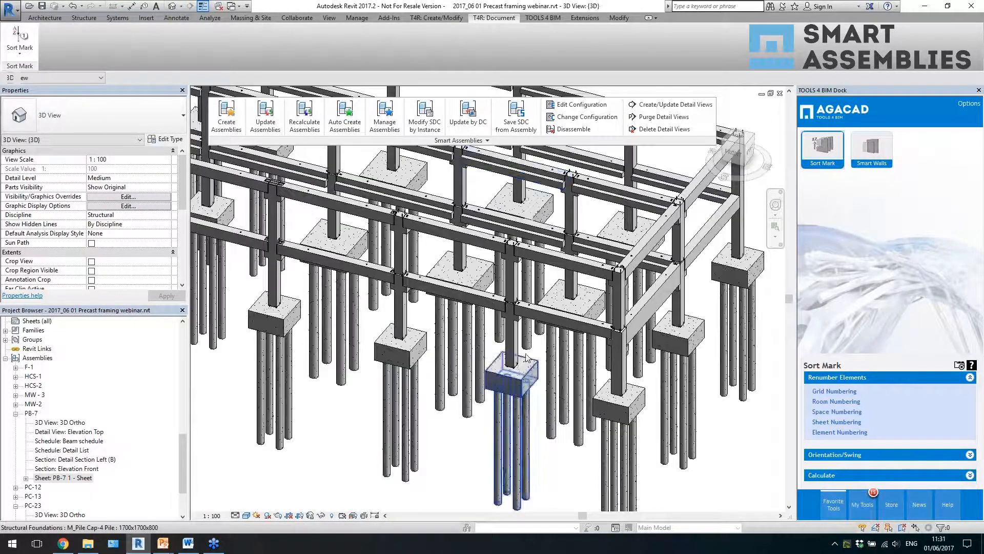
{"action": "left_click", "coordinate": [498, 143]}
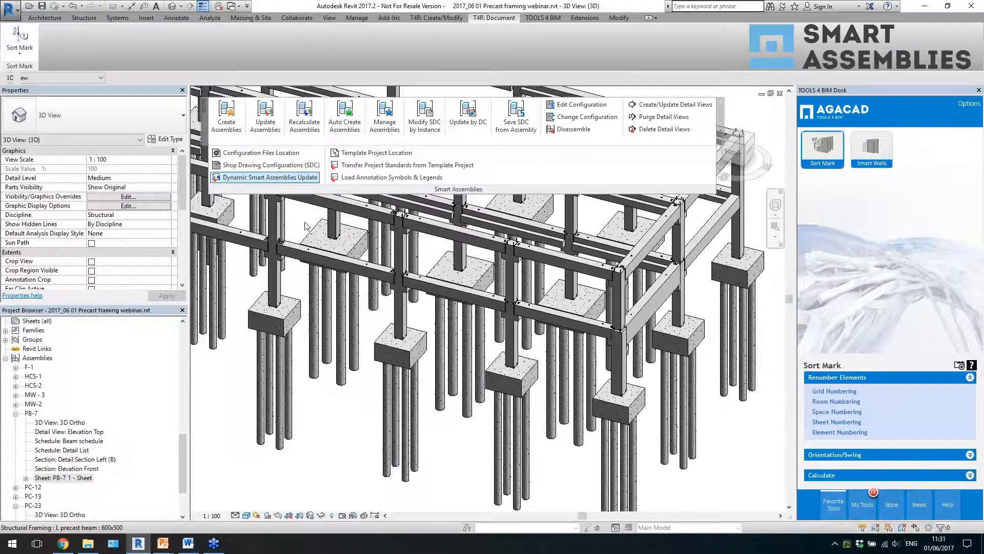
{"action": "left_click", "coordinate": [270, 177]}
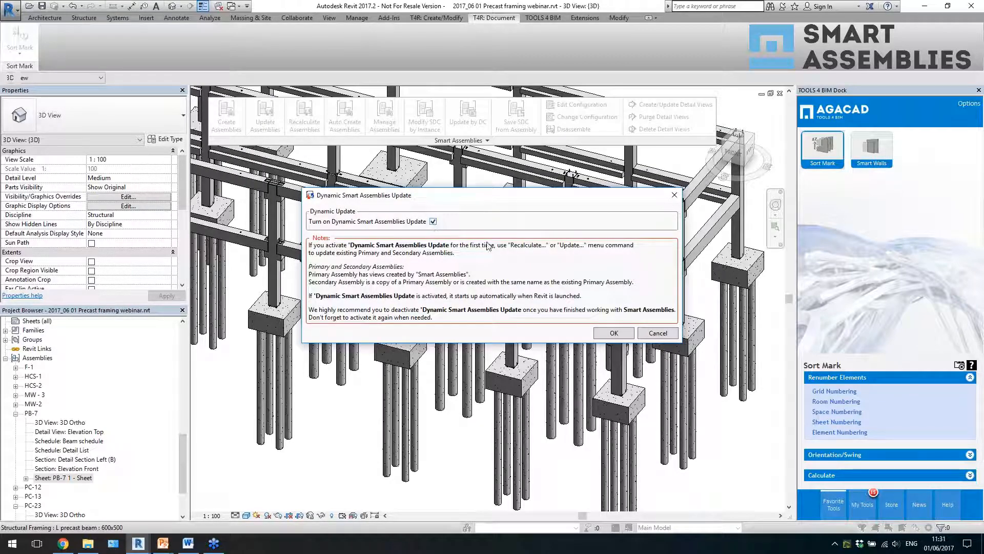
{"action": "left_click", "coordinate": [615, 333]}
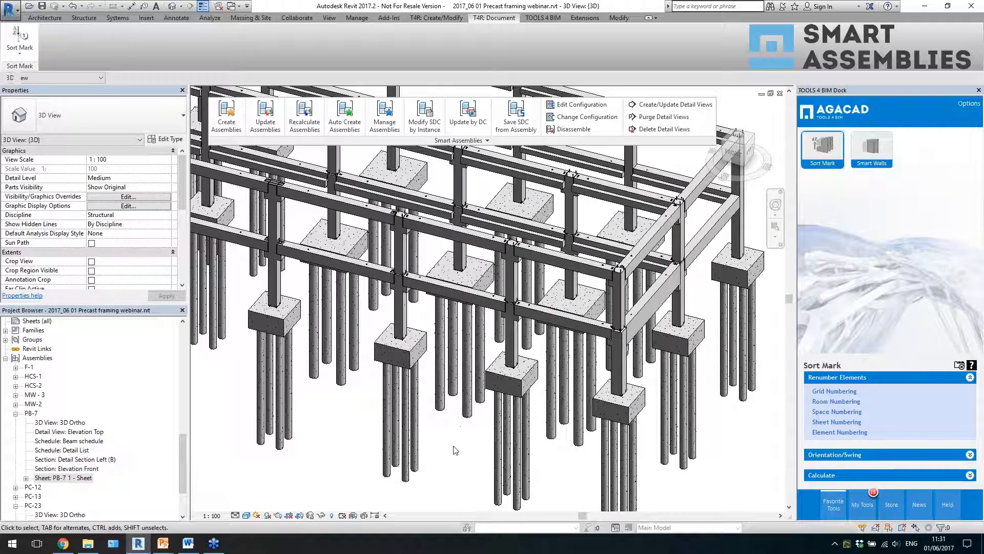
- Show the primary and secondary assemblies of the PC-12 column in the model with Manage Assemblies
{"action": "left_click", "coordinate": [385, 118]}
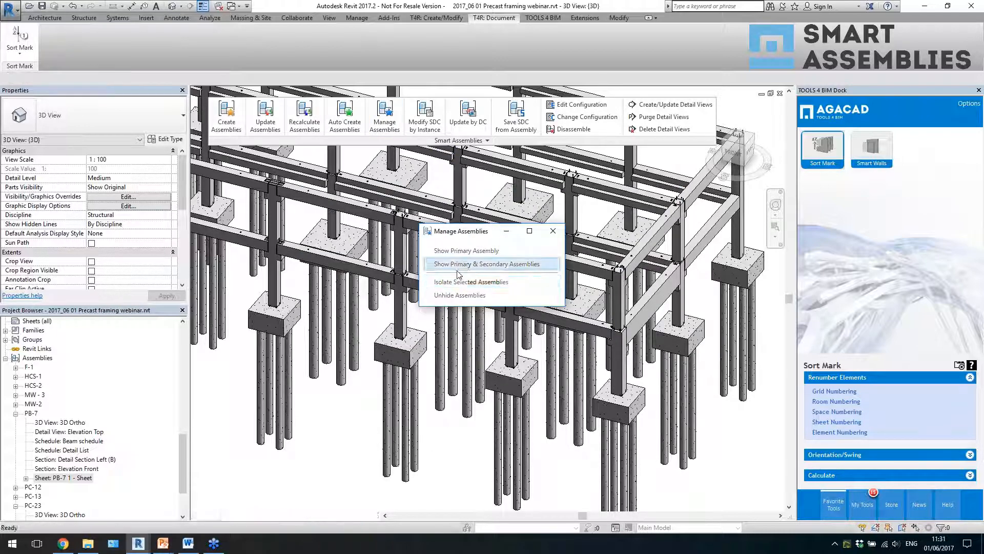
{"action": "left_click", "coordinate": [461, 264]}
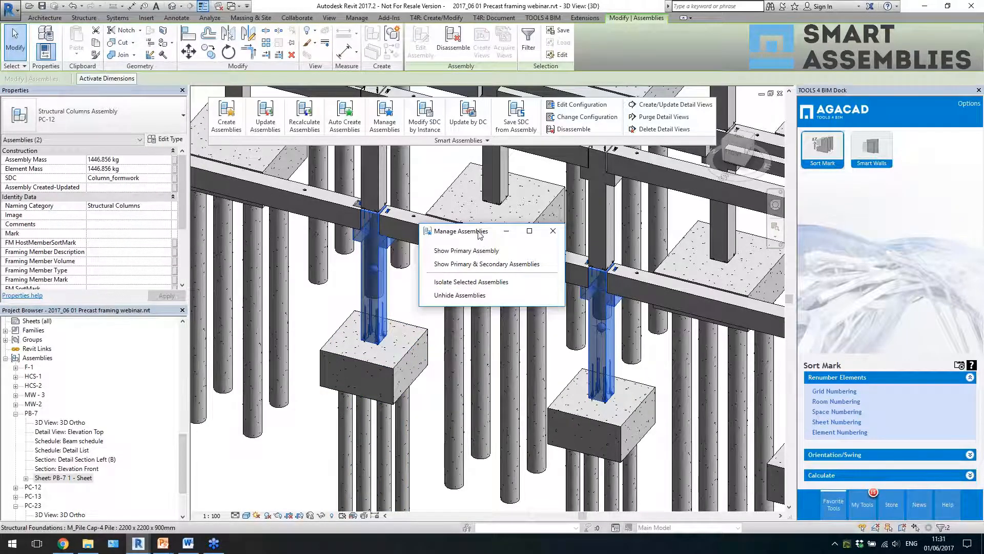
{"action": "left_click_drag", "start_coordinate": [479, 234], "coordinate": [493, 151]}
{"action": "scroll", "coordinate": [327, 348], "scroll_direction": "down", "scroll_amount": 6}
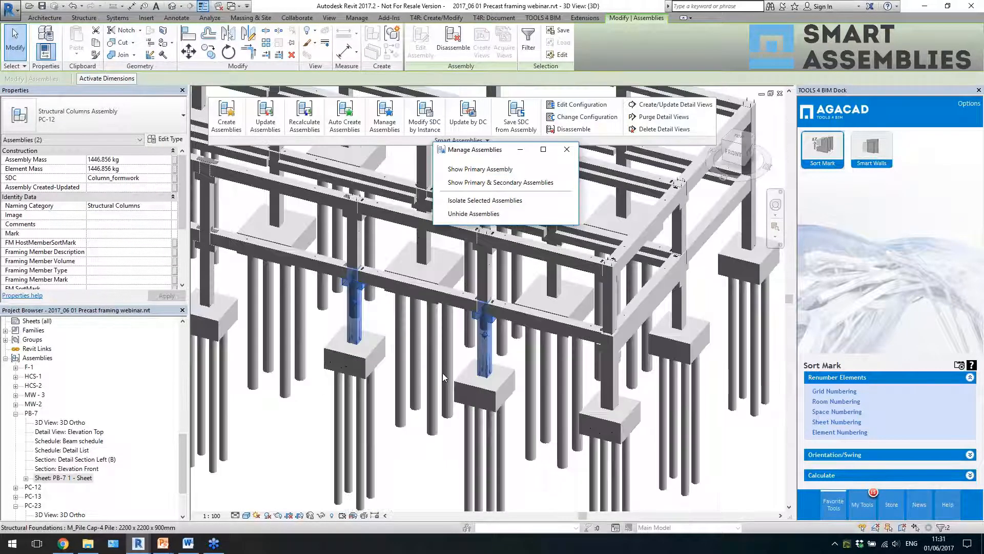
{"action": "scroll", "coordinate": [475, 335], "scroll_direction": "up", "scroll_amount": 3}
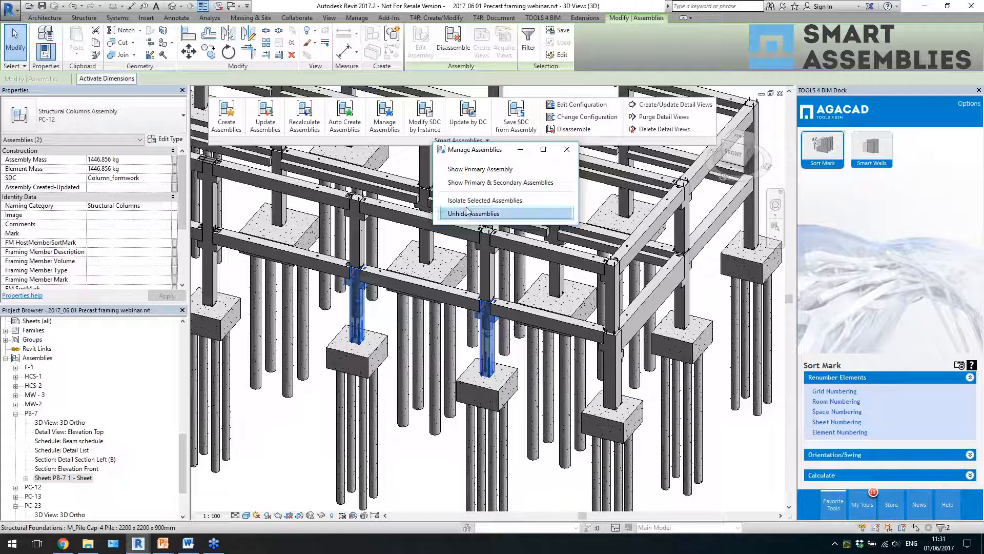
- Show only the primary PC-12 column assembly, close Manage Assemblies, and clear the selection after picking the column
{"action": "left_click", "coordinate": [474, 169]}
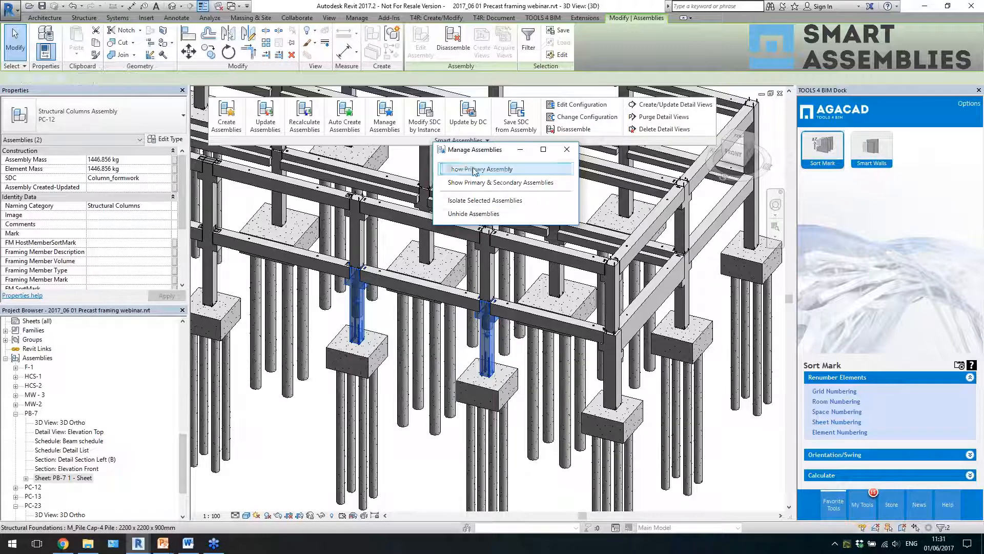
{"action": "scroll", "coordinate": [468, 343], "scroll_direction": "down", "scroll_amount": 5}
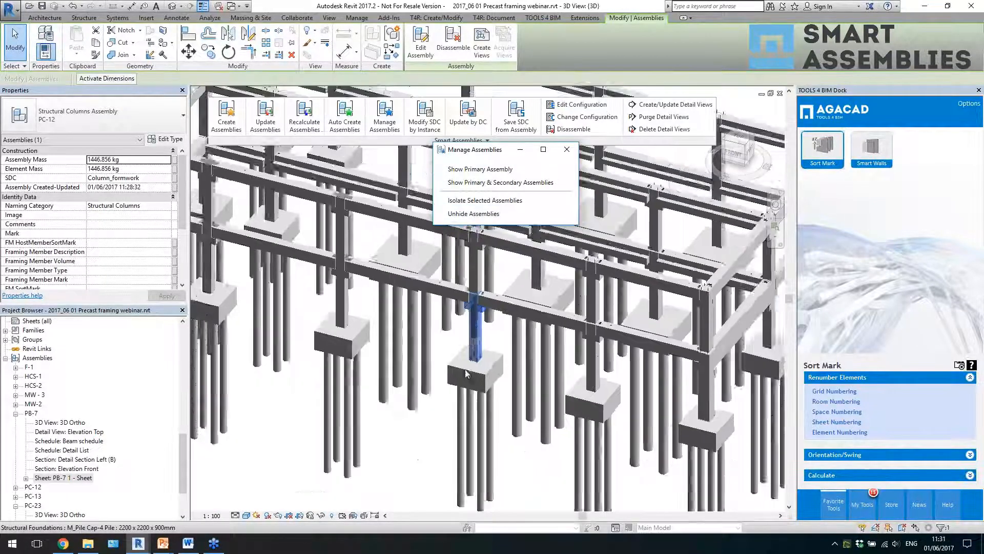
{"action": "scroll", "coordinate": [500, 308], "scroll_direction": "up", "scroll_amount": 3}
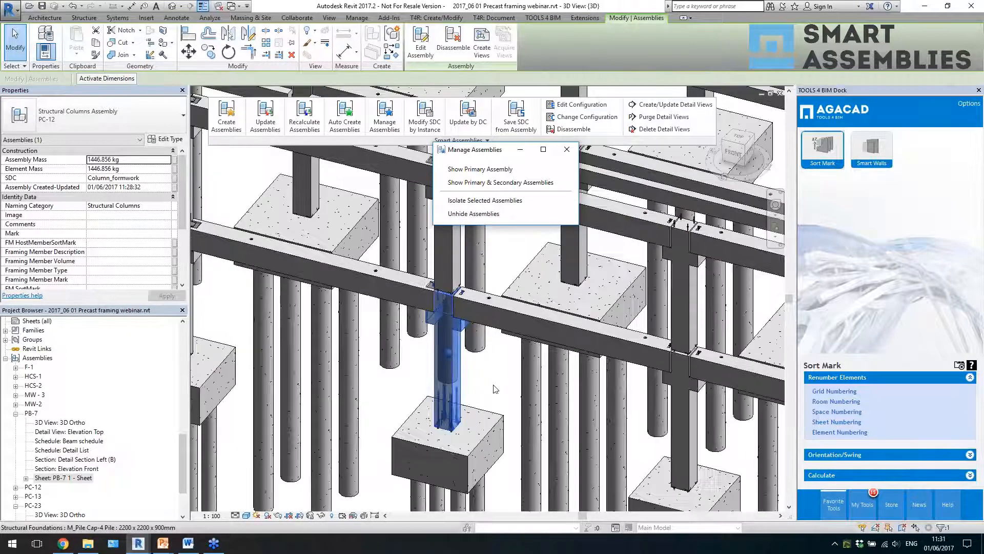
{"action": "left_click", "coordinate": [567, 150]}
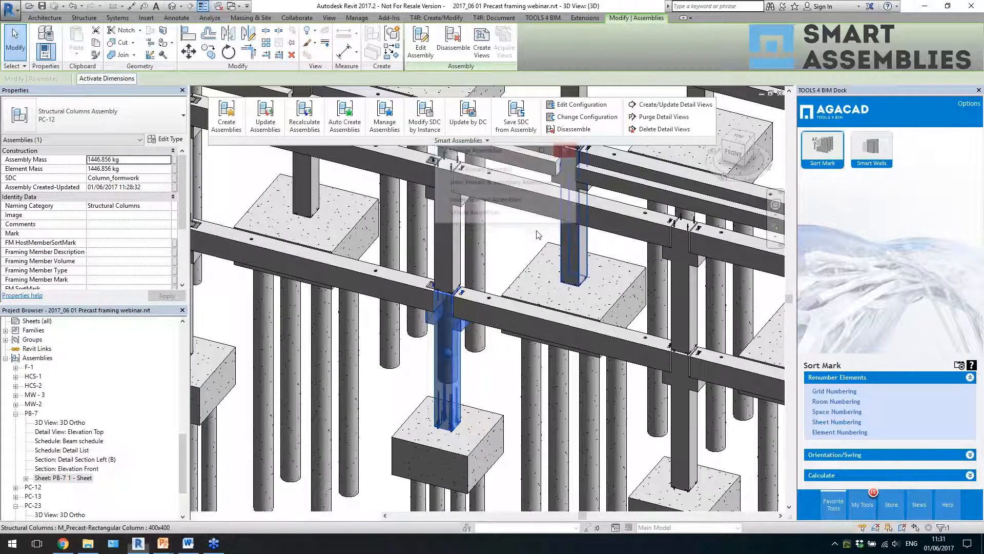
{"action": "left_click", "coordinate": [489, 389]}
{"action": "left_click", "coordinate": [459, 389]}
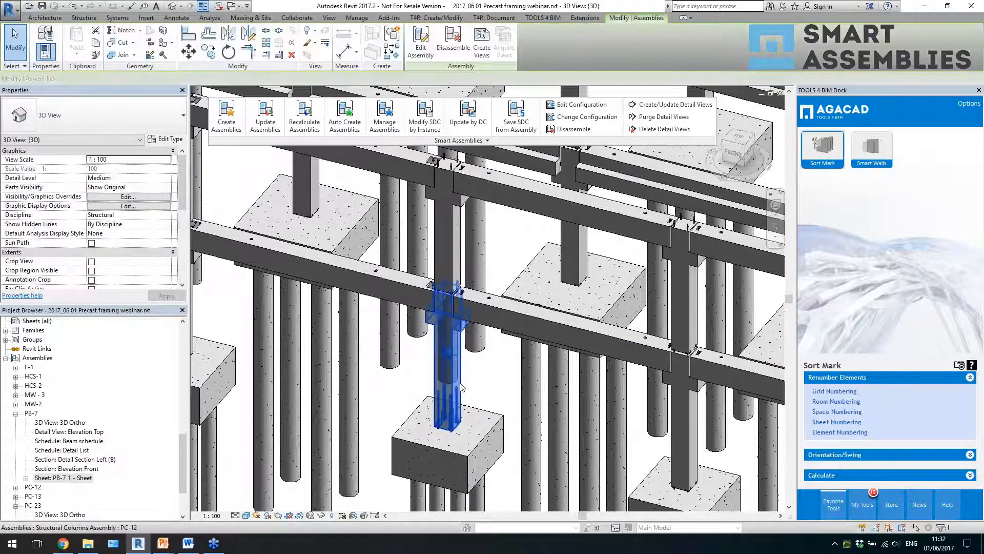
{"action": "left_click", "coordinate": [484, 386]}
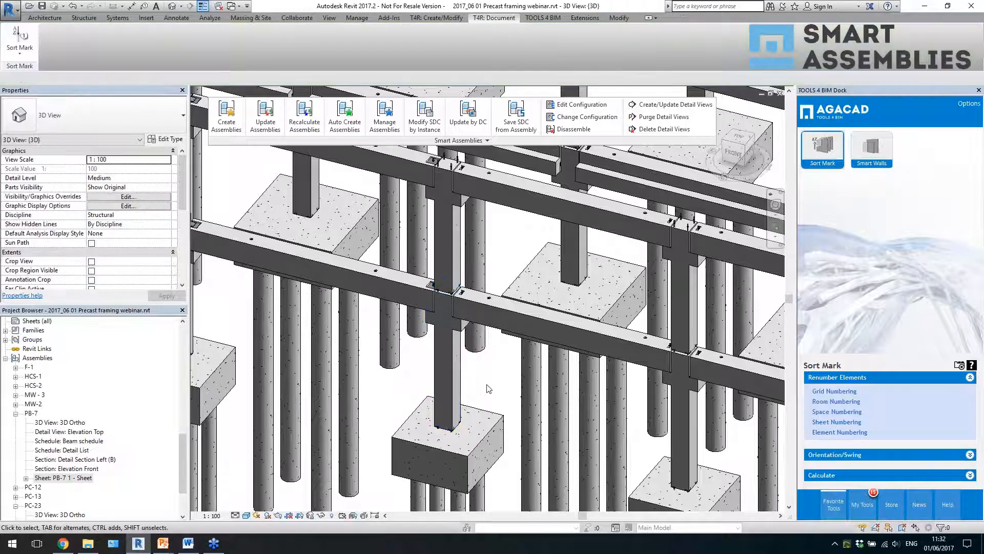
- Start placing a component and choose the SBKL 150x150 type of the SBKL embeded family
{"action": "left_click", "coordinate": [83, 17]}
{"action": "left_click", "coordinate": [466, 35]}
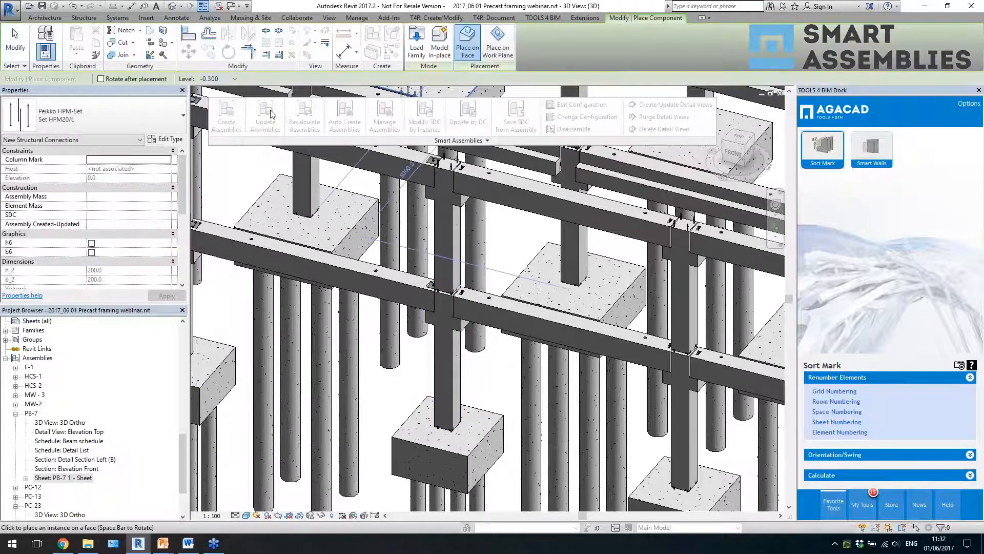
{"action": "left_click", "coordinate": [113, 119]}
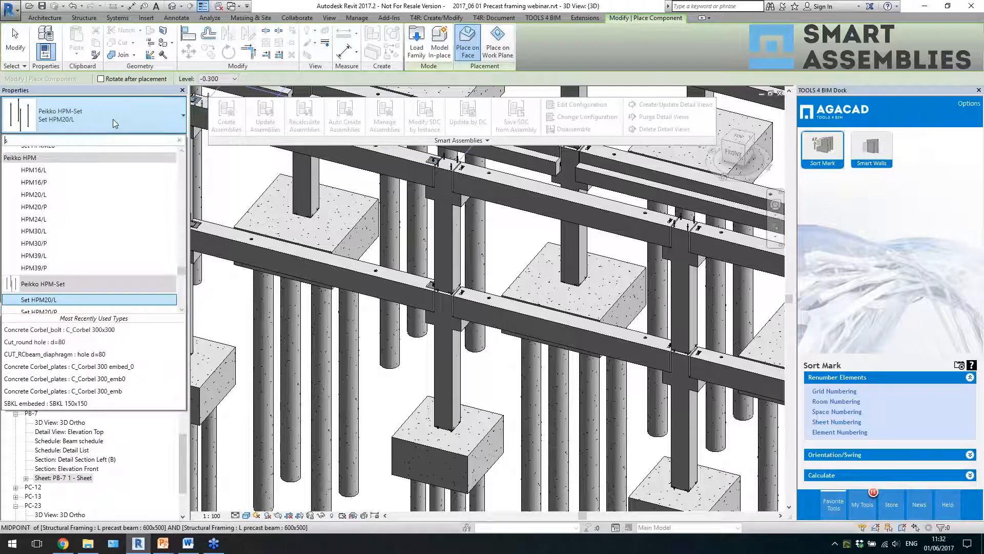
{"action": "type", "text": "s"}
{"action": "scroll", "coordinate": [79, 232], "scroll_direction": "down", "scroll_amount": 2}
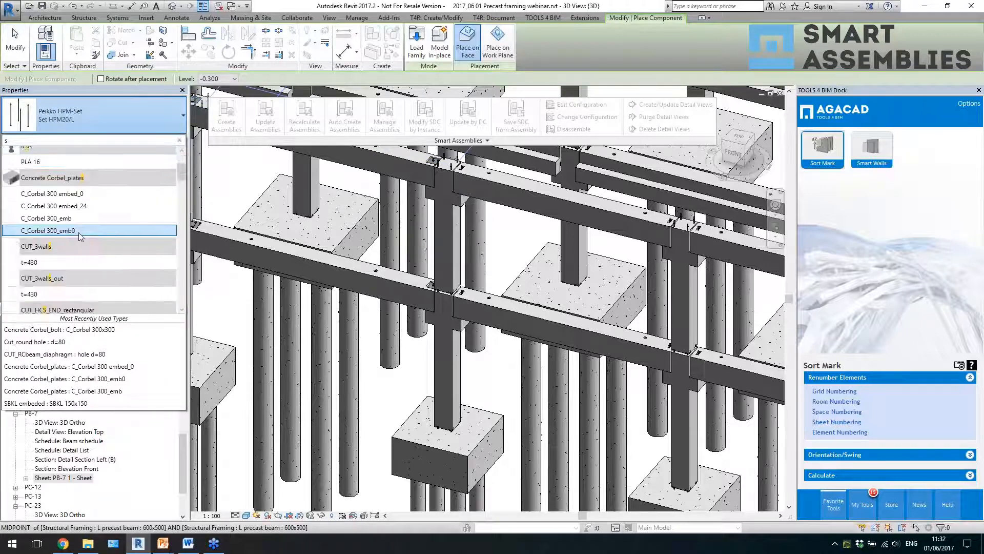
{"action": "type", "text": "s"}
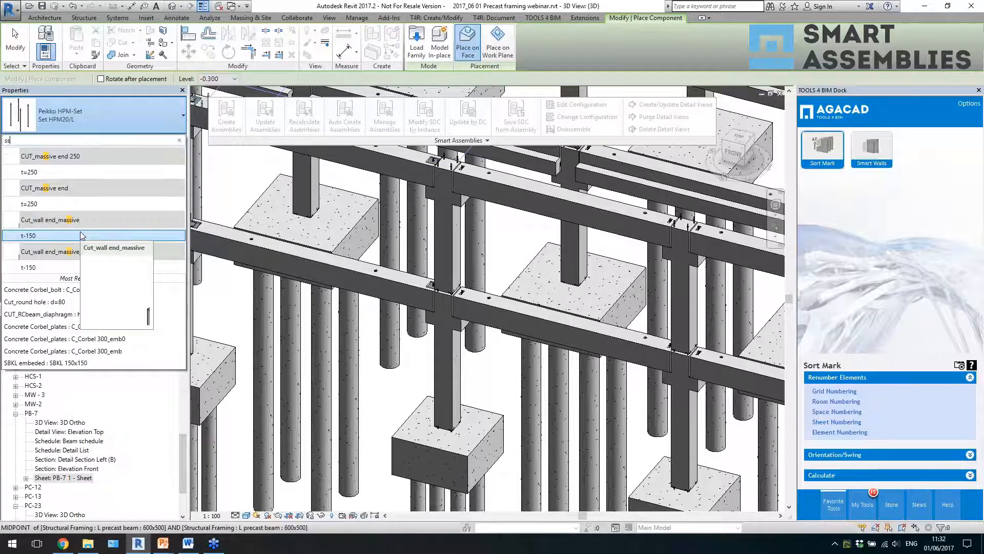
{"action": "type", "text": "b"}
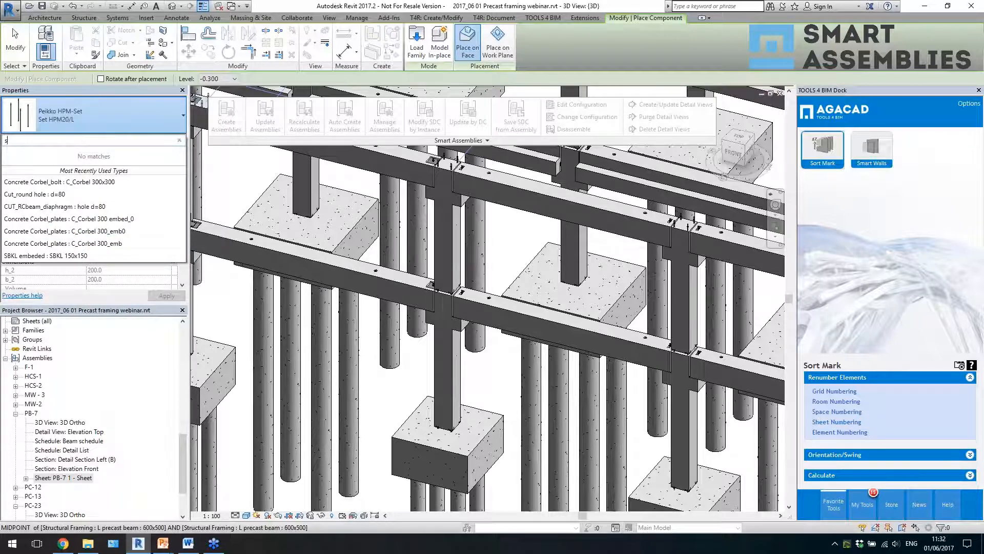
{"action": "type", "text": "b"}
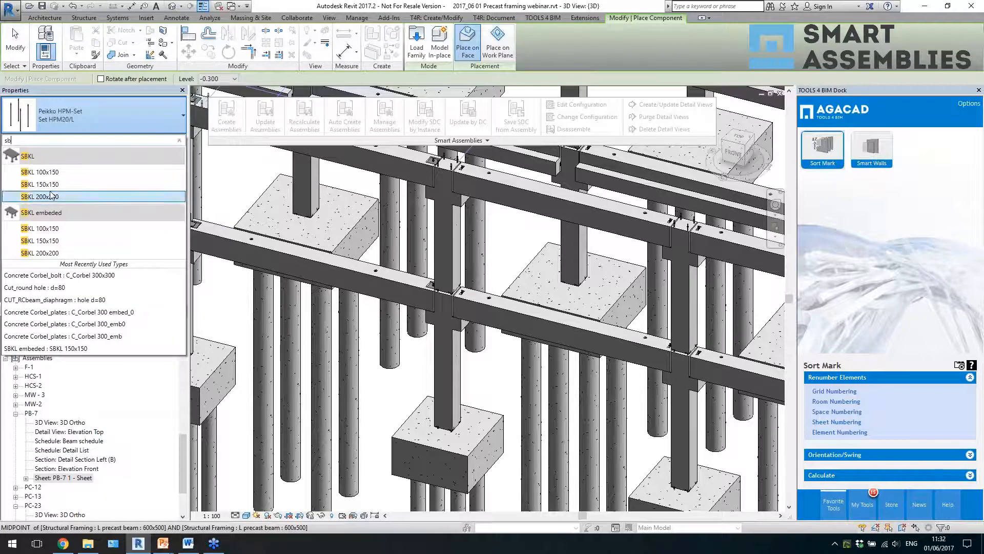
{"action": "left_click", "coordinate": [51, 240]}
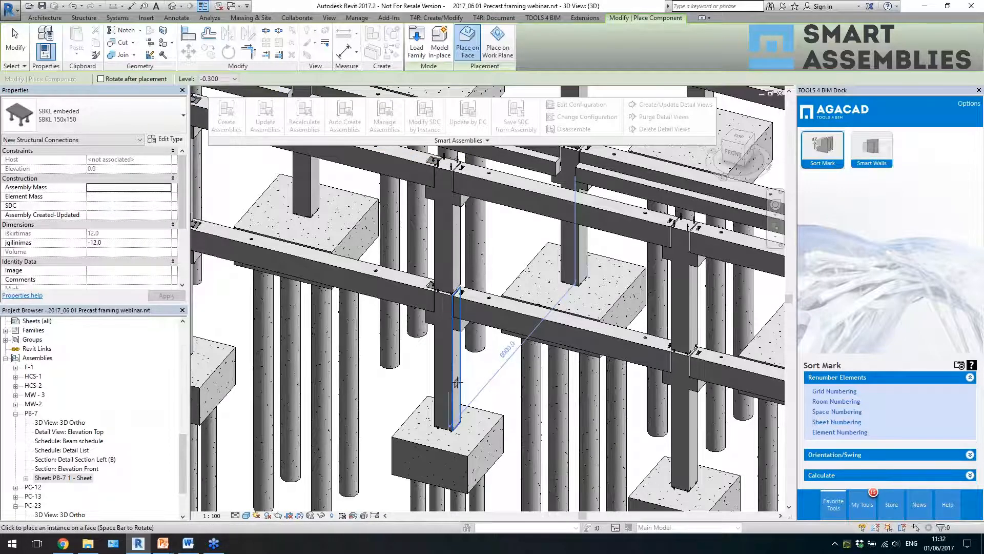
- Place the embedded plate on the side faces of two adjacent lower columns, choosing to recalculate their assemblies
{"action": "left_click", "coordinate": [505, 403]}
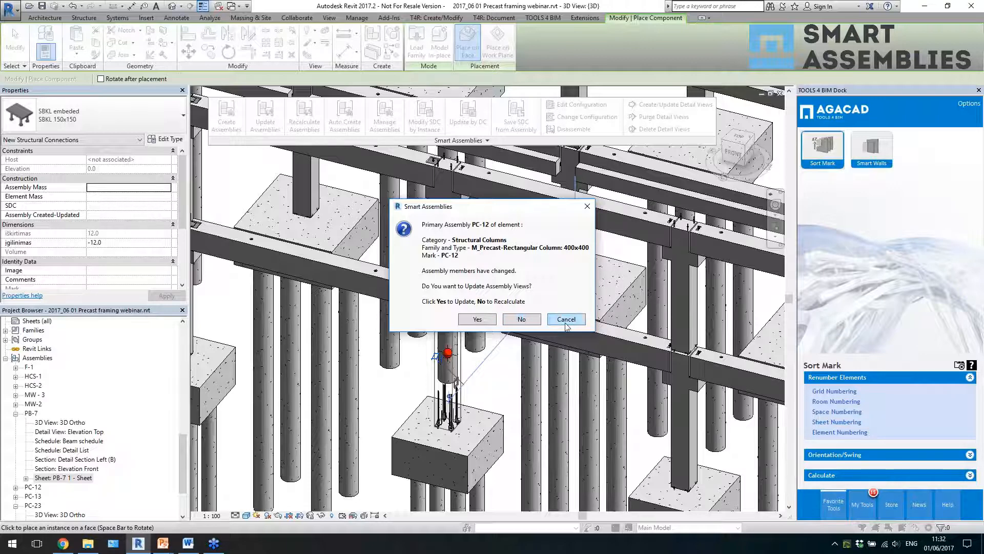
{"action": "left_click", "coordinate": [521, 319]}
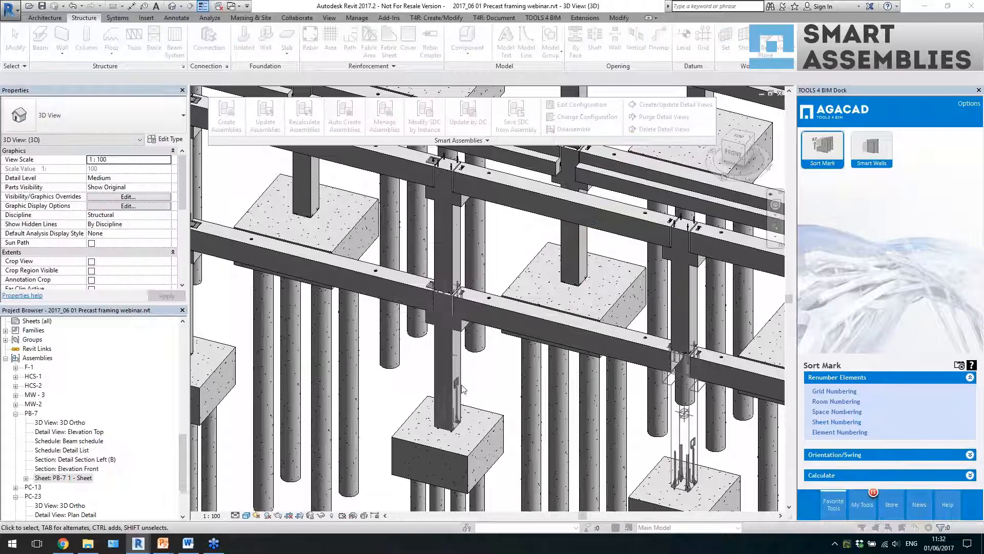
{"action": "left_click", "coordinate": [522, 312]}
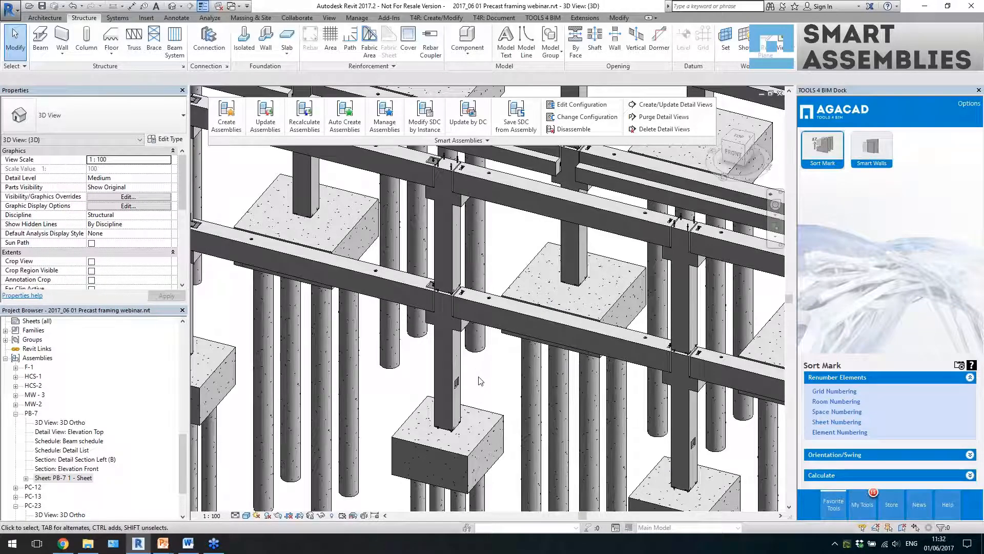
- Compare the assembly properties of the two columns fitted with an embedded plate, and clear the selection
{"action": "middle_click_drag", "start_coordinate": [555, 431], "coordinate": [466, 345]}
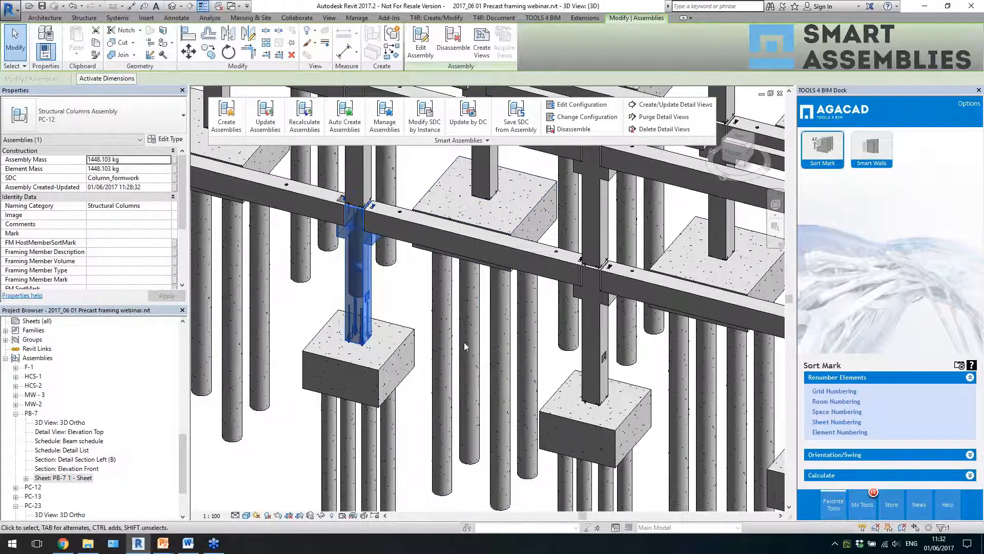
{"action": "left_click", "coordinate": [609, 348]}
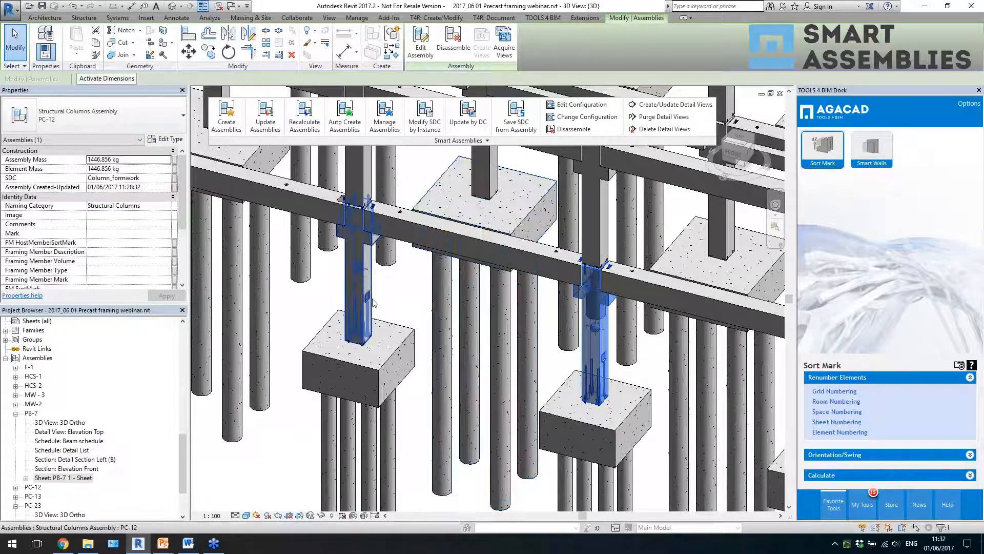
{"action": "key", "text": "Escape"}
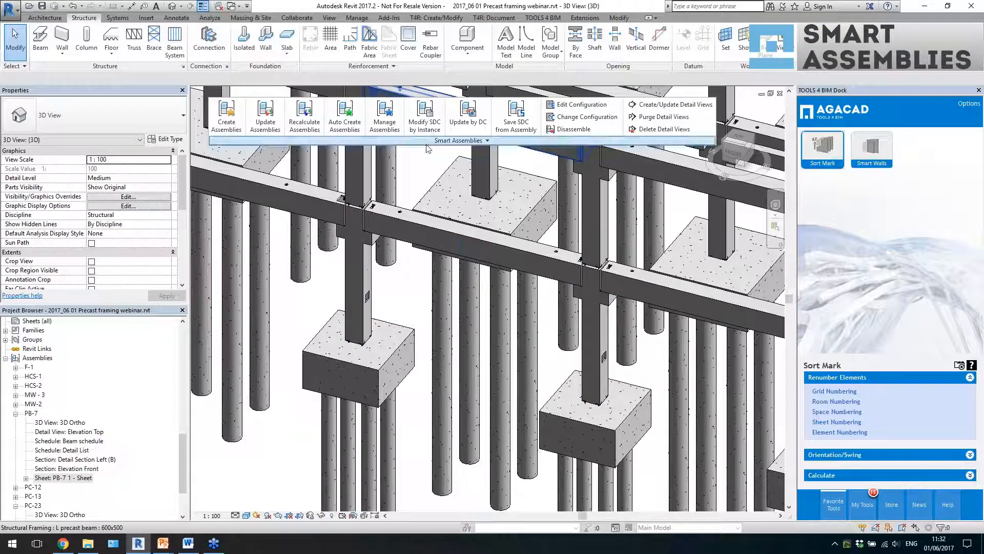
- Turn off Dynamic Smart Assemblies Update and accept the setting
{"action": "left_click", "coordinate": [461, 140]}
{"action": "left_click", "coordinate": [266, 213]}
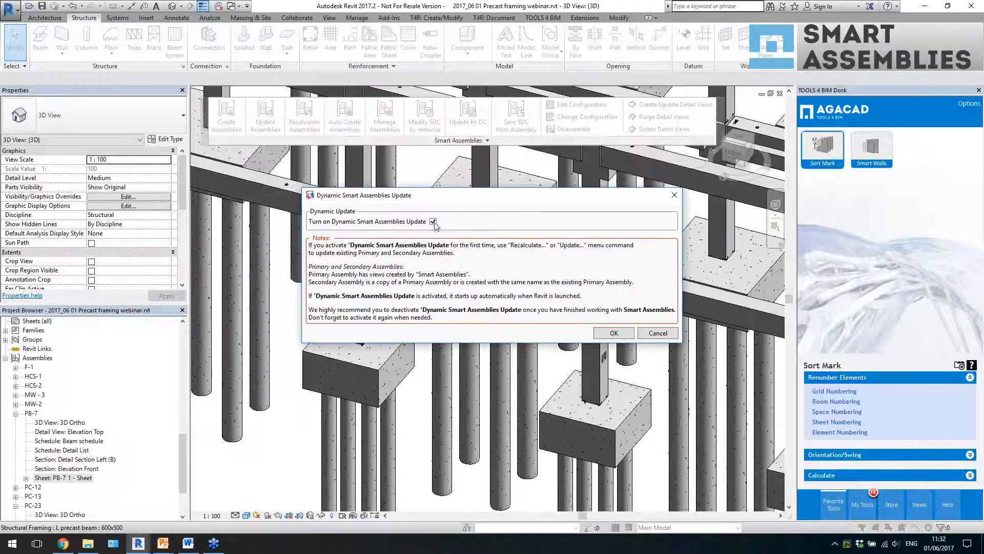
{"action": "left_click", "coordinate": [433, 221]}
{"action": "left_click", "coordinate": [600, 333]}
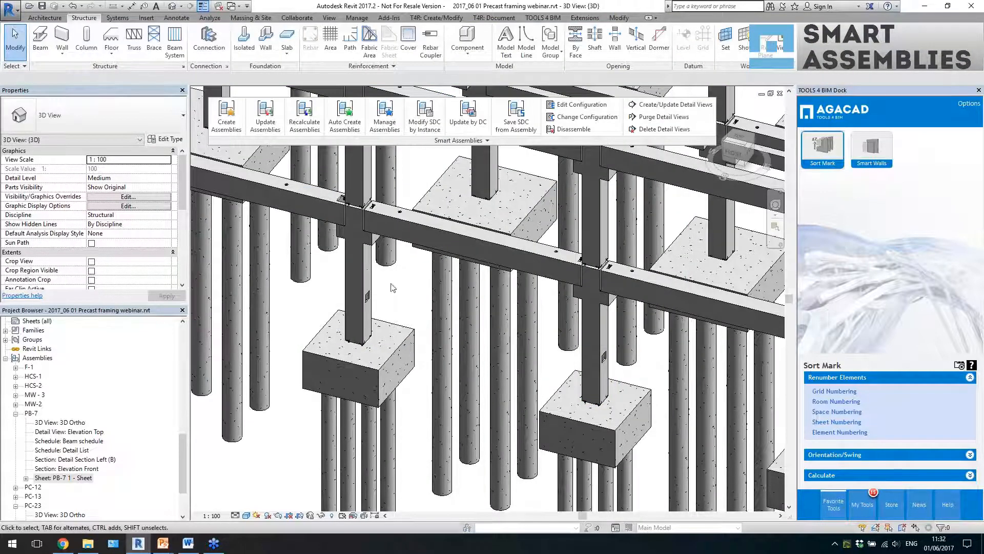
- Place a similar SBKL 150x150 plate just above the existing one on the first of the two columns
{"action": "key", "text": "Tab"}
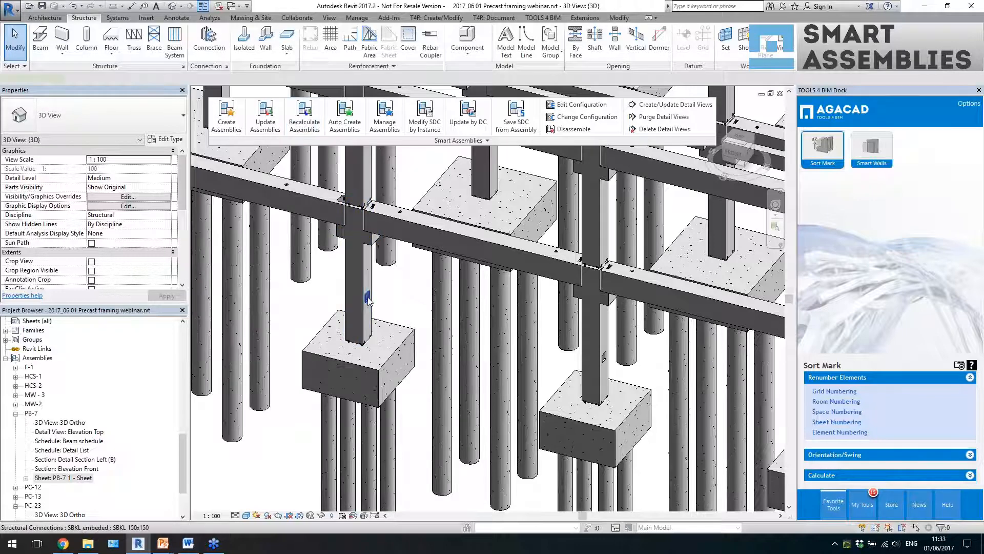
{"action": "left_click", "coordinate": [368, 300]}
{"action": "key", "text": "c"}
{"action": "key", "text": "s"}
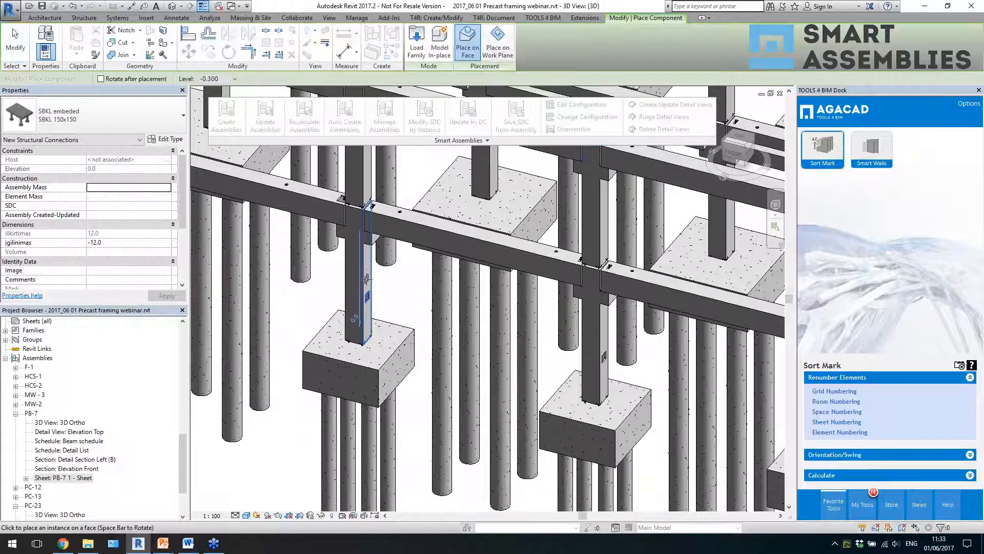
{"action": "key", "text": "Escape"}
- Check the assembly name and properties of the column with two plates against the neighbouring column
{"action": "left_click", "coordinate": [367, 295]}
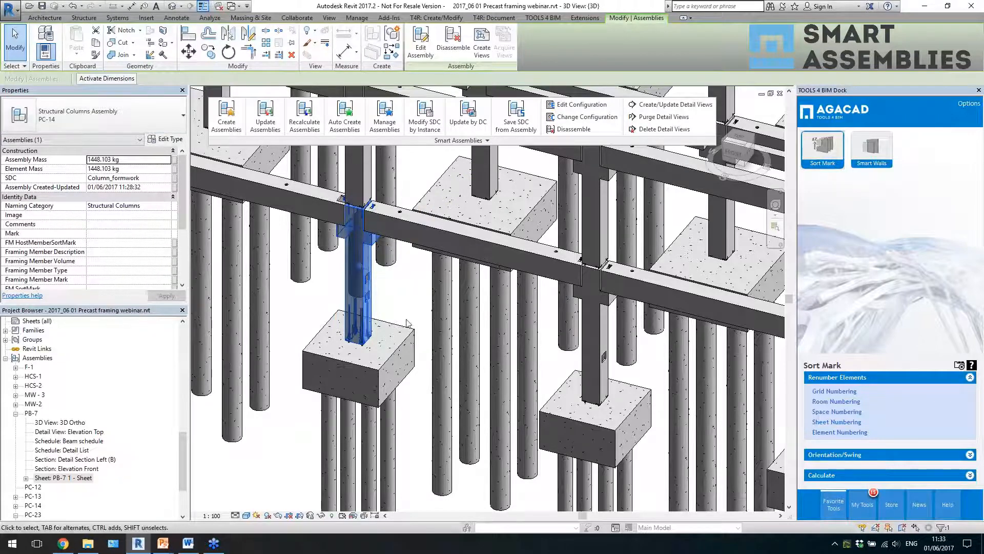
{"action": "left_click", "coordinate": [589, 362]}
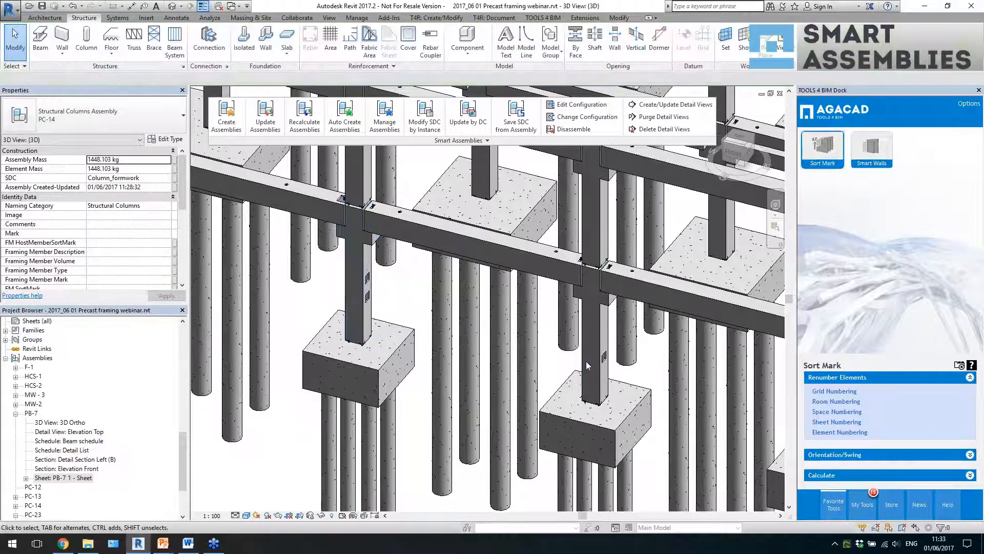
{"action": "key", "text": "Escape"}
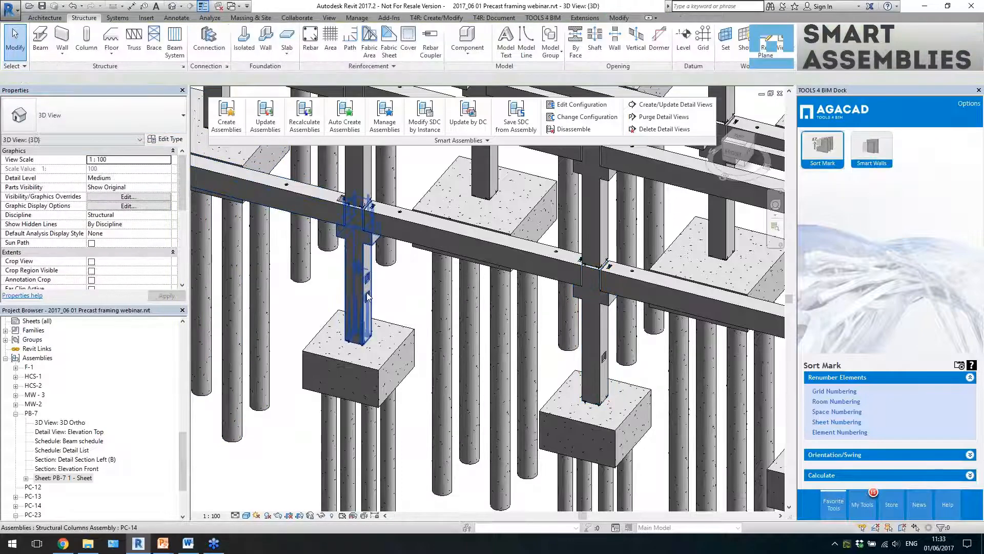
{"action": "scroll", "coordinate": [395, 281], "scroll_direction": "down", "scroll_amount": 4}
{"action": "scroll", "coordinate": [391, 282], "scroll_direction": "up", "scroll_amount": 2}
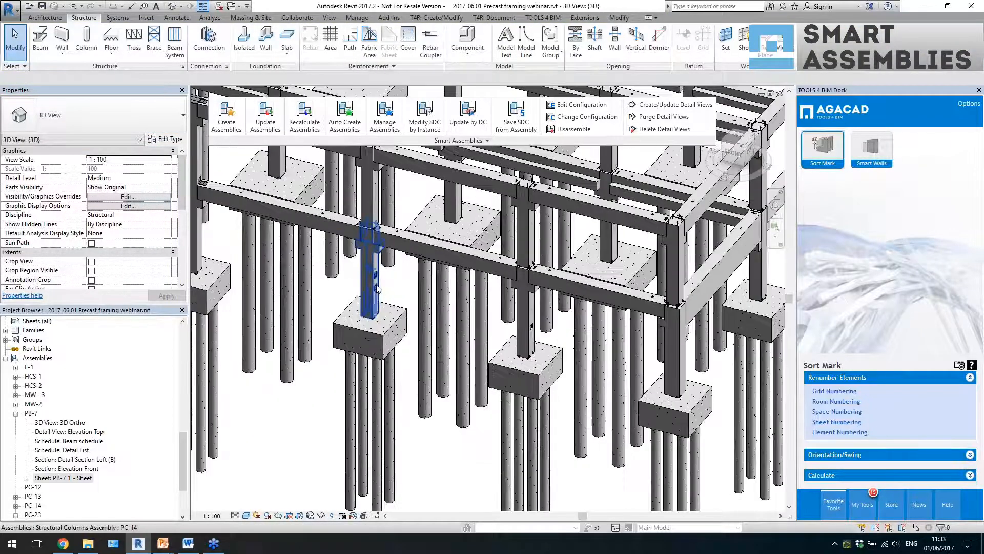
{"action": "left_click", "coordinate": [387, 283]}
{"action": "scroll", "coordinate": [386, 282], "scroll_direction": "up", "scroll_amount": 1}
{"action": "key", "text": "Escape"}
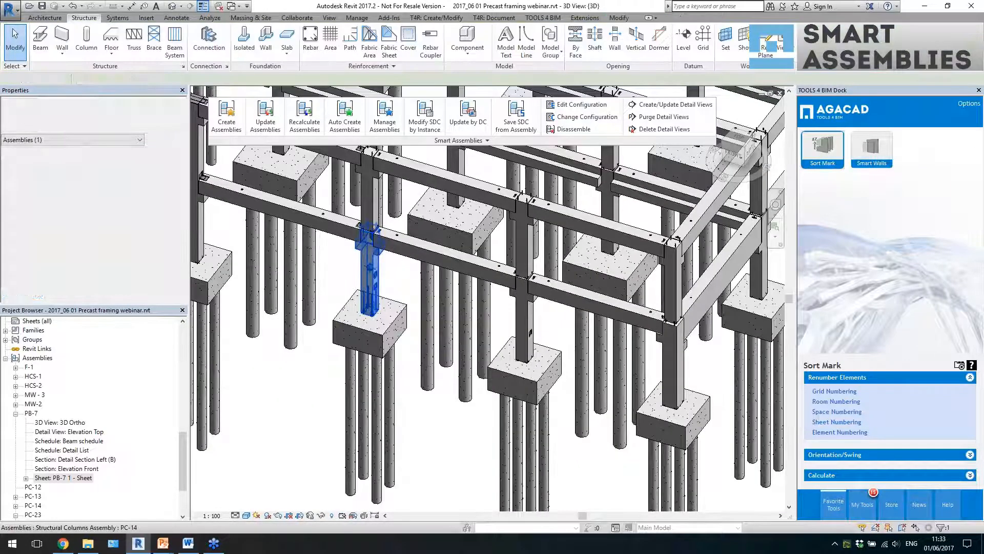
- Return the floating Smart Assemblies panel to the ribbon
{"action": "scroll", "coordinate": [381, 280], "scroll_direction": "up", "scroll_amount": 2}
{"action": "scroll", "coordinate": [380, 279], "scroll_direction": "down", "scroll_amount": 3}
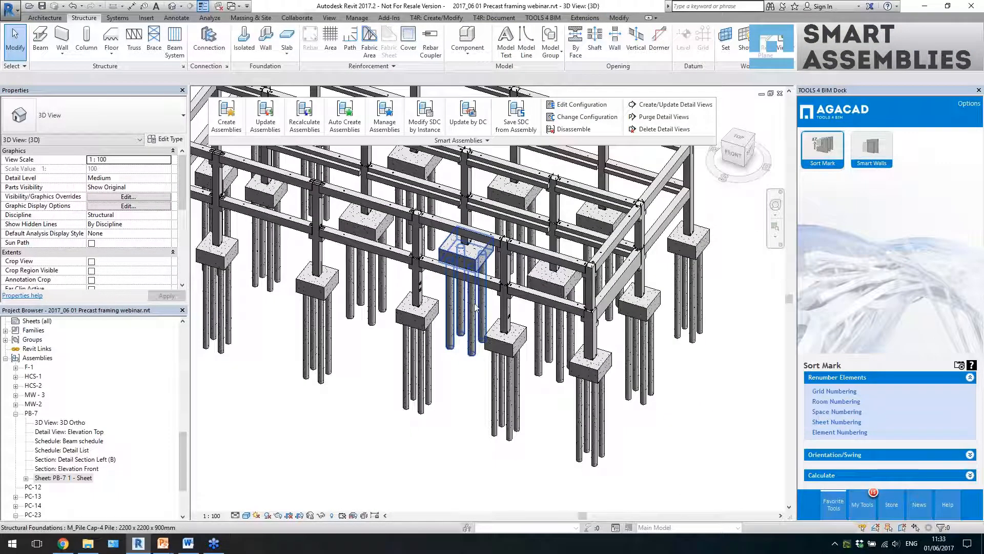
{"action": "middle_click_drag", "start_coordinate": [481, 301], "coordinate": [470, 317], "text": "shift"}
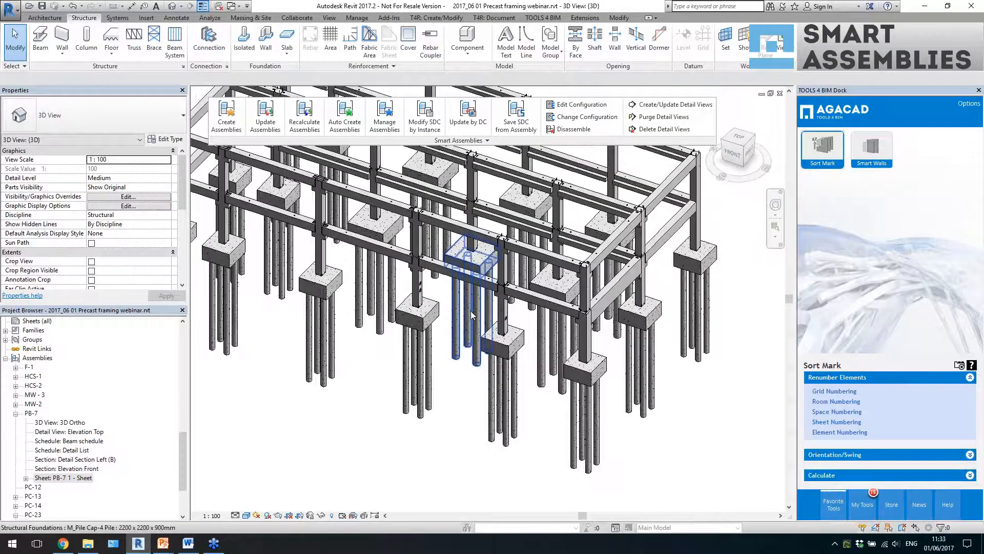
{"action": "scroll", "coordinate": [469, 316], "scroll_direction": "down", "scroll_amount": 5}
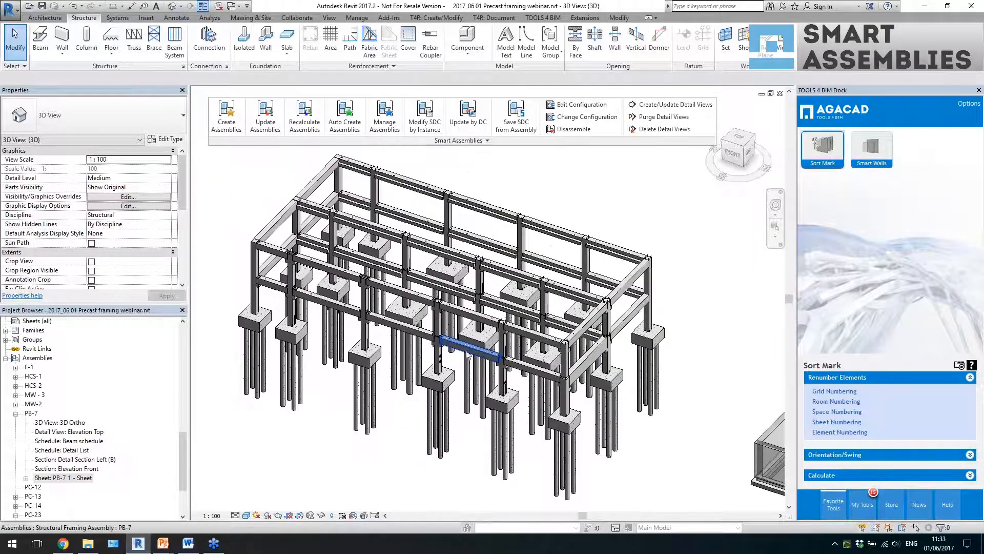
{"action": "middle_click_drag", "start_coordinate": [480, 360], "coordinate": [502, 359], "text": "shift"}
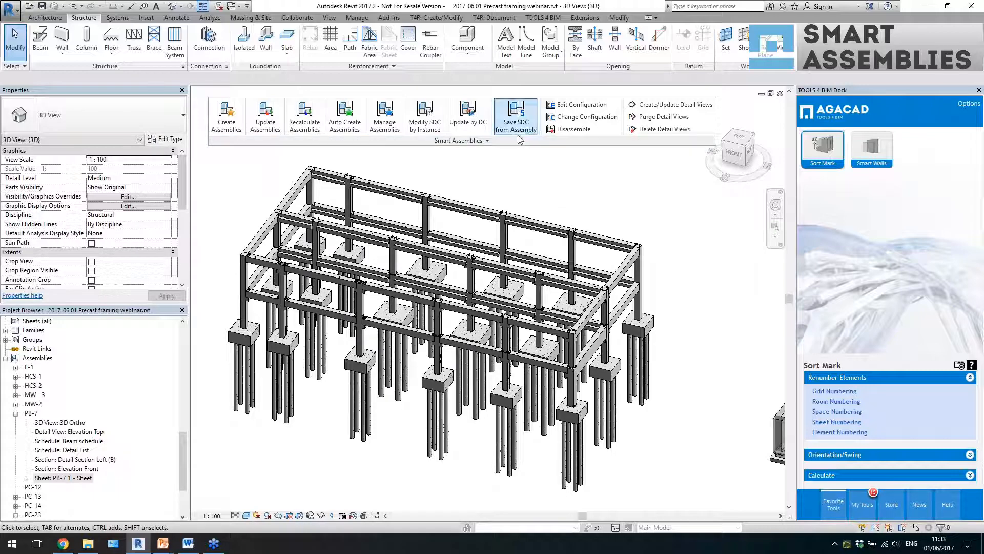
{"action": "left_click_drag", "start_coordinate": [515, 139], "coordinate": [530, 61]}
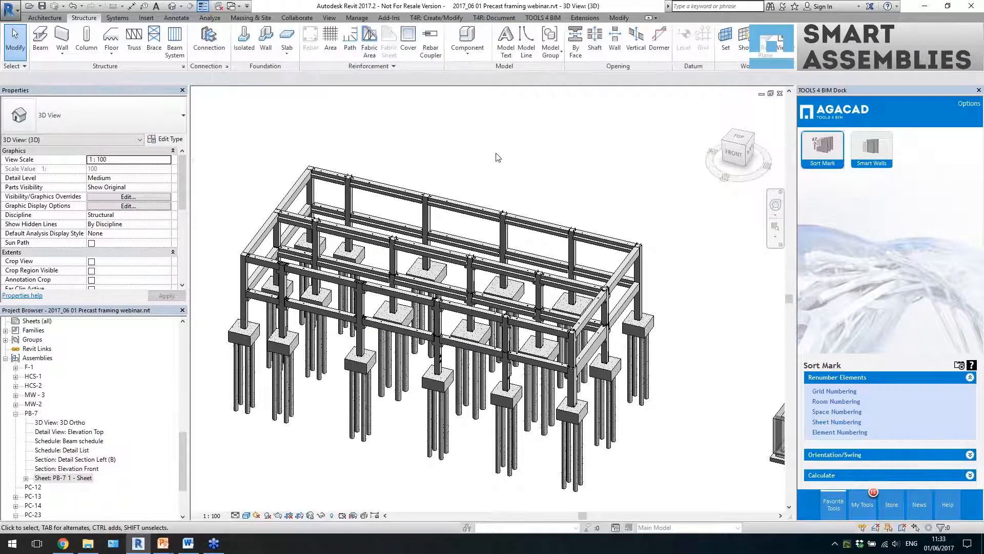
- Switch to the SA template 2017.rvt project and open the sheet of the RC-1 column assembly
{"action": "key", "text": "ctrl+Tab"}
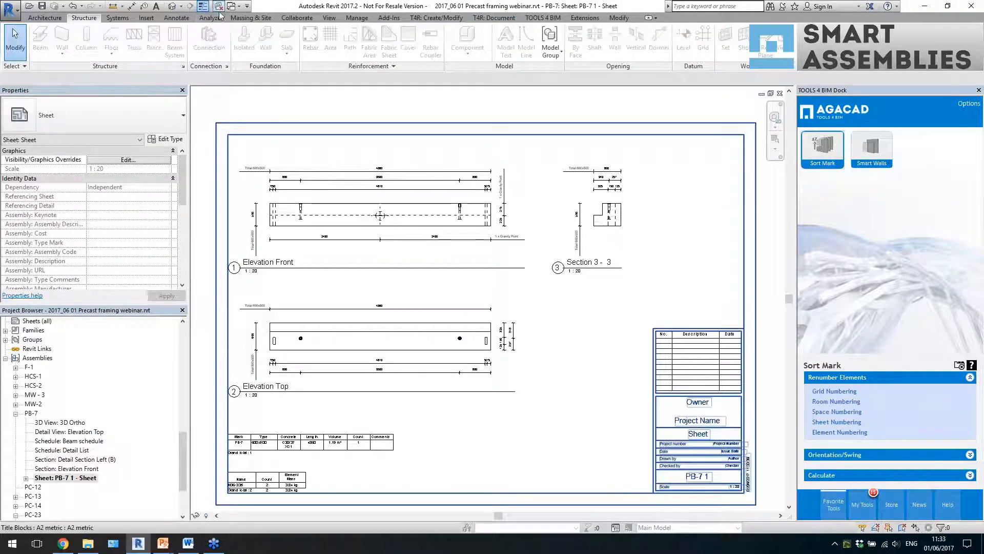
{"action": "left_click", "coordinate": [516, 267]}
{"action": "key", "text": "ctrl+Tab"}
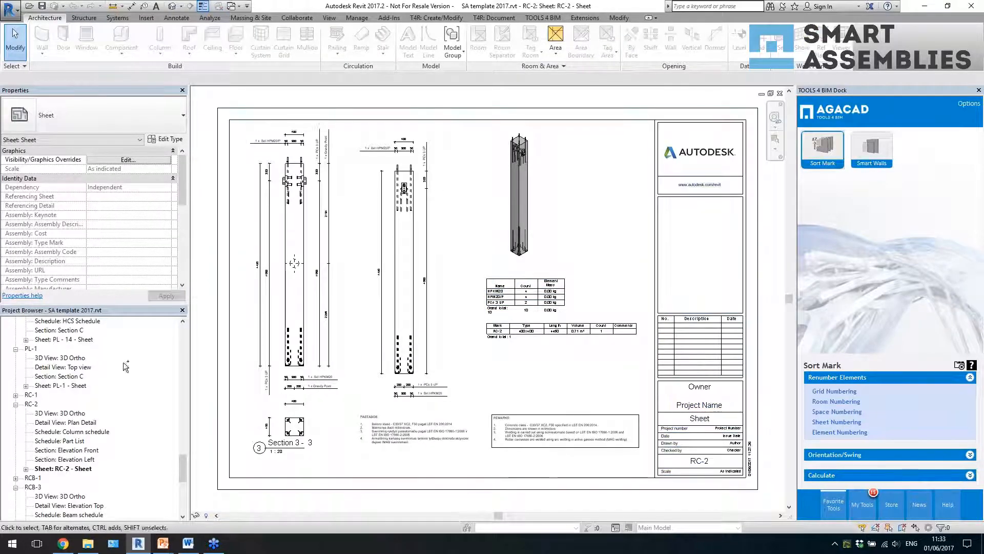
{"action": "double_click", "coordinate": [31, 394]}
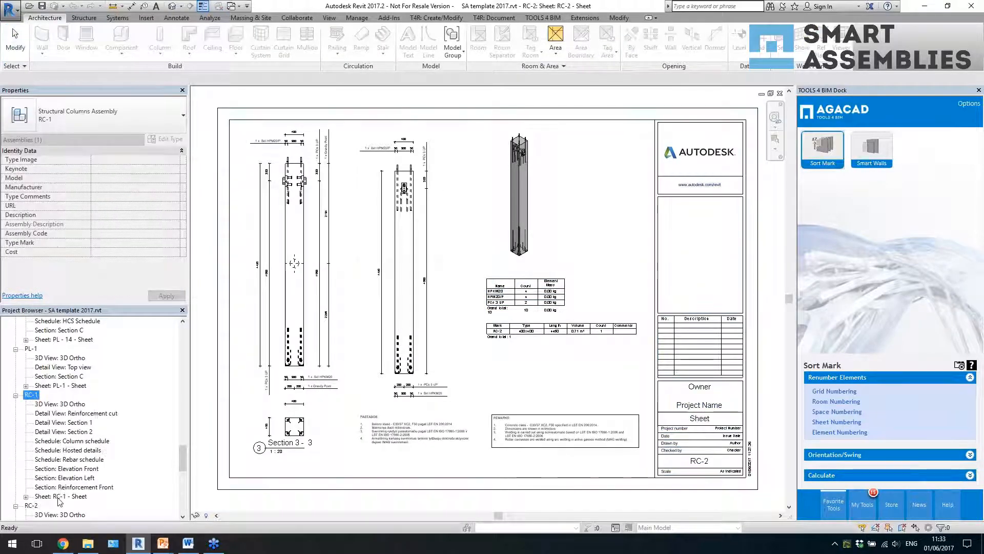
{"action": "left_click", "coordinate": [58, 497]}
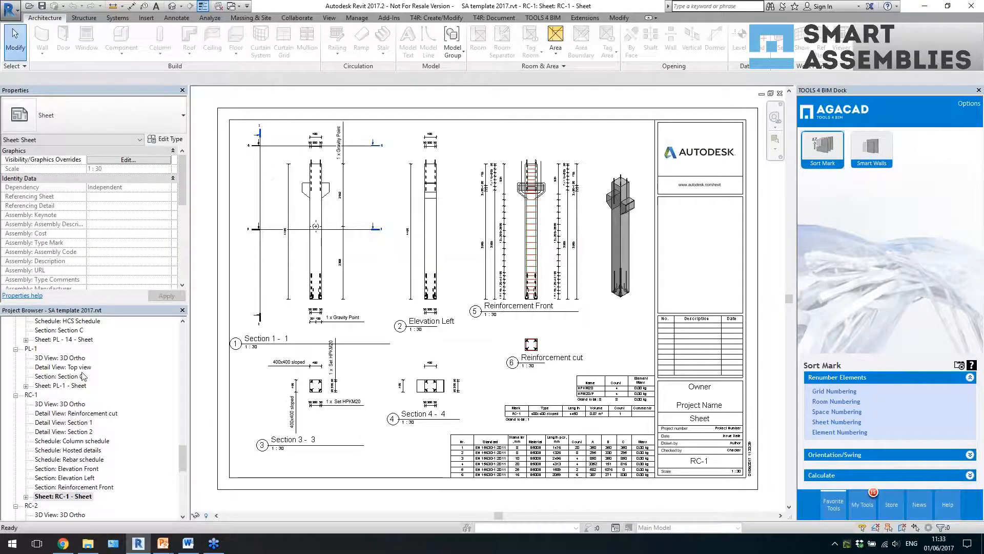
- Examine the RC-1 sheet's reinforcement elevation, reinforcement cut, sections and schedules
{"action": "scroll", "coordinate": [568, 241], "scroll_direction": "up", "scroll_amount": 4}
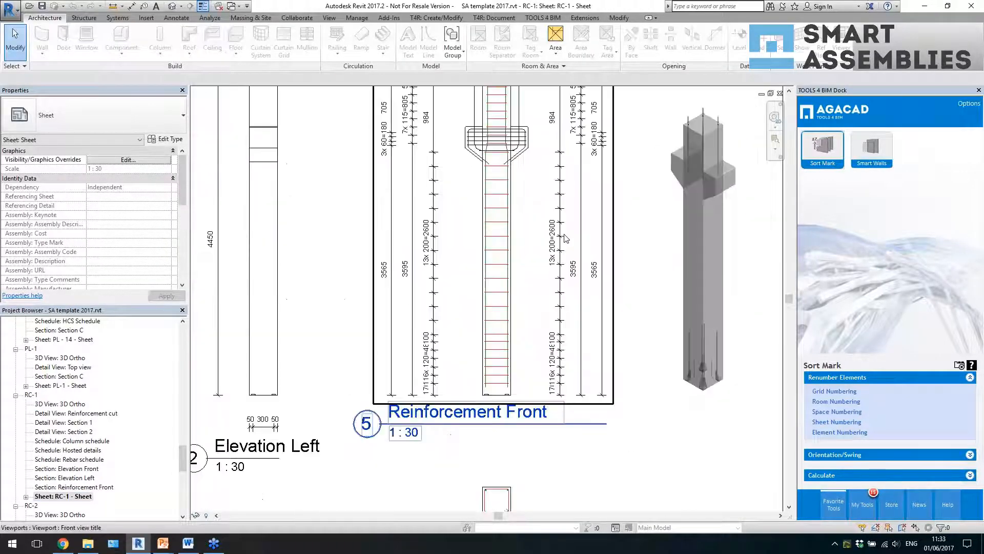
{"action": "scroll", "coordinate": [571, 297], "scroll_direction": "down", "scroll_amount": 2}
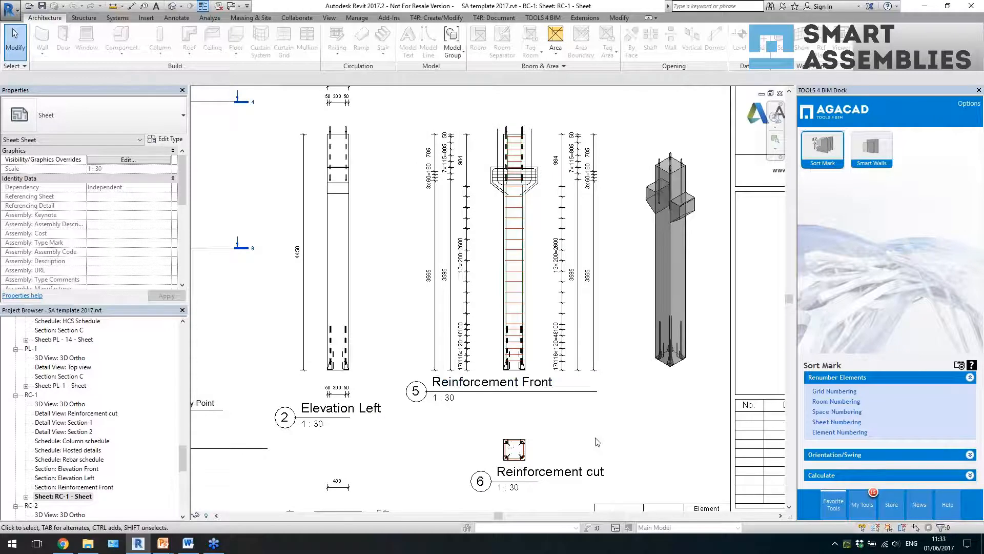
{"action": "middle_click_drag", "start_coordinate": [656, 325], "coordinate": [714, 172]}
{"action": "scroll", "coordinate": [713, 172], "scroll_direction": "down", "scroll_amount": 1}
{"action": "middle_click_drag", "start_coordinate": [580, 334], "coordinate": [644, 269]}
{"action": "scroll", "coordinate": [604, 306], "scroll_direction": "down", "scroll_amount": 1}
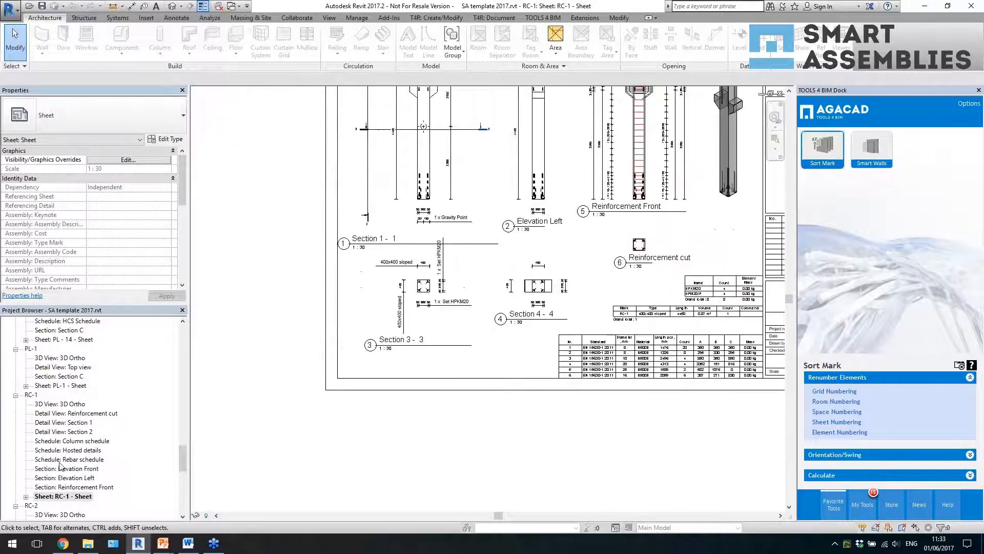
- Find the RCB-1 beam assembly in the project browser and open its RCB-1 sheet
{"action": "left_click", "coordinate": [60, 376]}
{"action": "scroll", "coordinate": [64, 389], "scroll_direction": "down", "scroll_amount": 8}
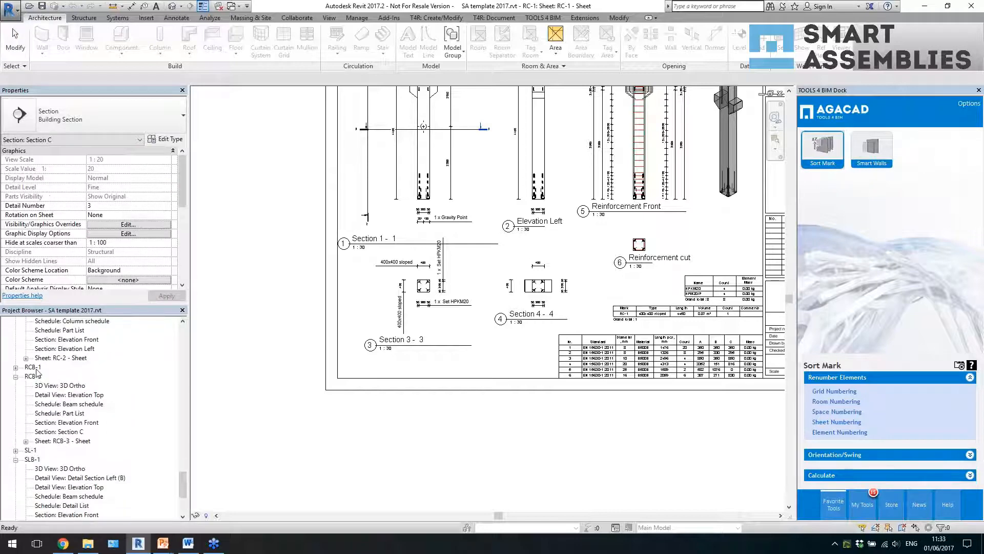
{"action": "double_click", "coordinate": [34, 368]}
{"action": "left_click", "coordinate": [82, 460]}
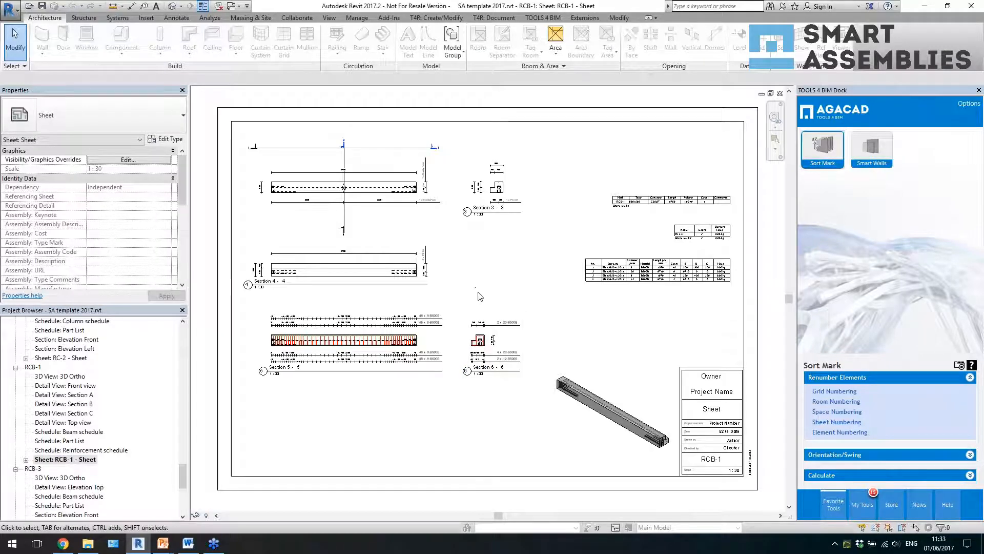
- Examine the bar annotations and dimensions in reinforcement sections 5-5 and 6-6 on the RCB-1 sheet
{"action": "scroll", "coordinate": [232, 398], "scroll_direction": "up", "scroll_amount": 4}
{"action": "scroll", "coordinate": [251, 413], "scroll_direction": "down", "scroll_amount": 3}
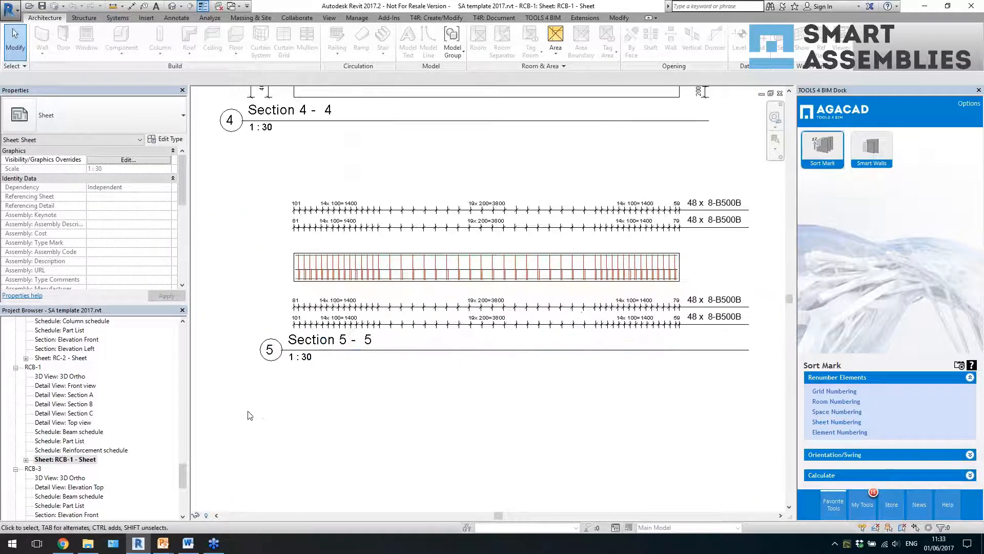
{"action": "scroll", "coordinate": [703, 371], "scroll_direction": "up", "scroll_amount": 4}
{"action": "left_click", "coordinate": [584, 307]}
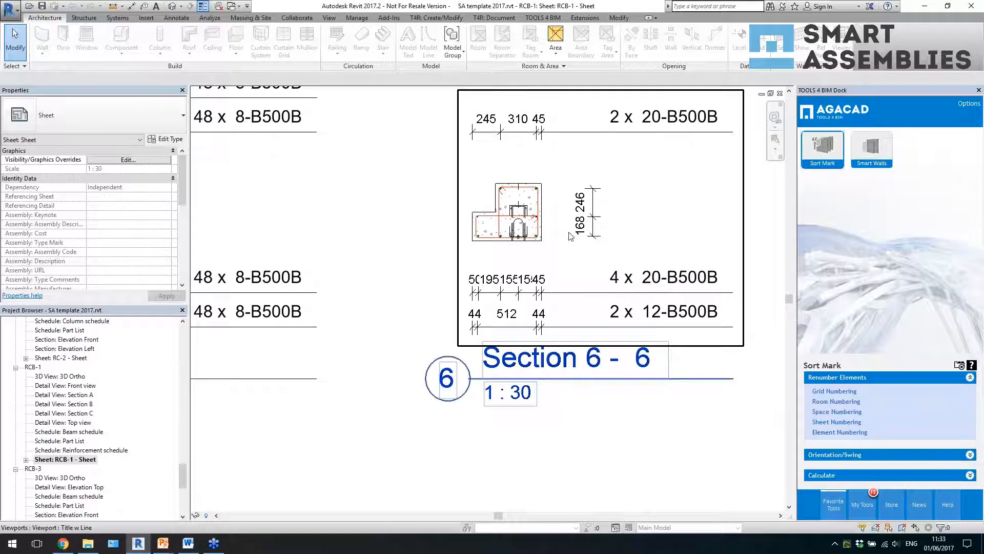
{"action": "scroll", "coordinate": [399, 311], "scroll_direction": "down", "scroll_amount": 2}
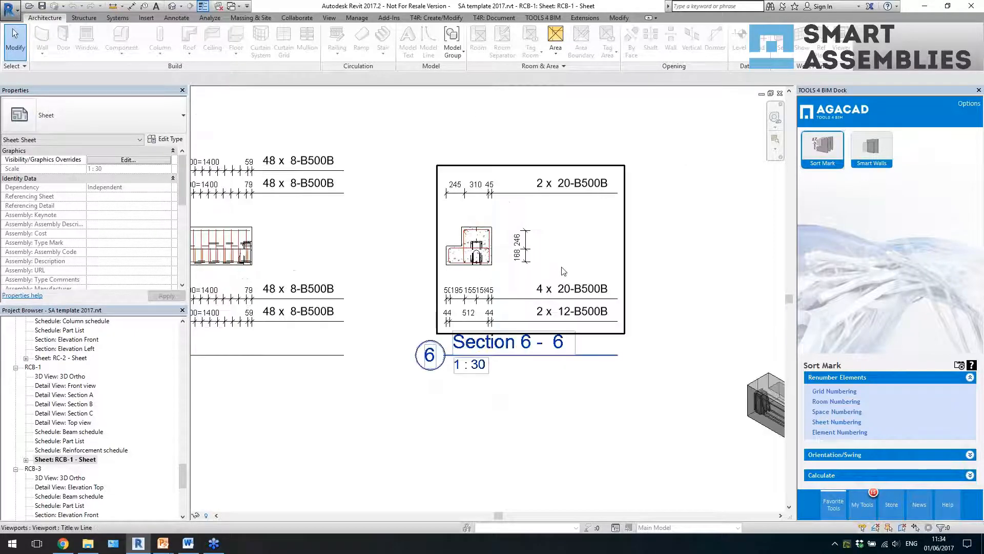
{"action": "scroll", "coordinate": [561, 268], "scroll_direction": "down", "scroll_amount": 4}
- Open the MW-2 wall assembly's formwork sheet and its MW-2 2 - Reinforcement sheet
{"action": "left_click", "coordinate": [64, 404]}
{"action": "left_click_drag", "start_coordinate": [185, 484], "coordinate": [183, 442]}
{"action": "double_click", "coordinate": [97, 423]}
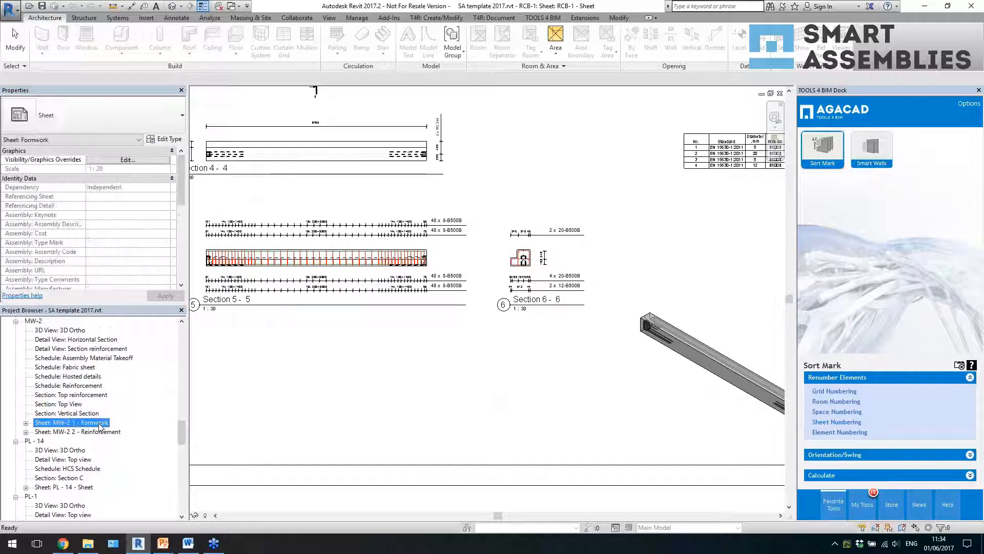
{"action": "double_click", "coordinate": [104, 432]}
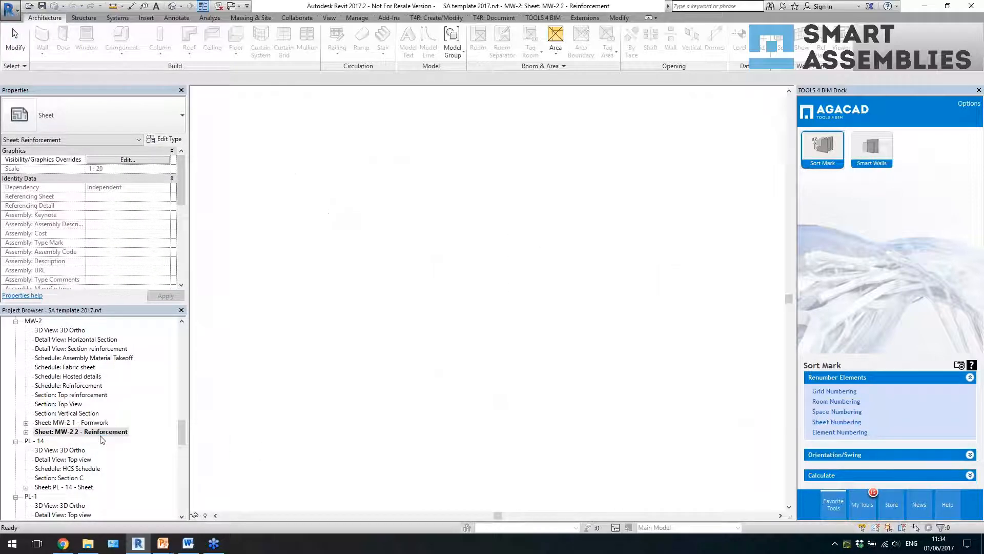
- Open the MW-1.1 2 - Reinforcement sheet of the MW-1.1 wall assembly
{"action": "left_click", "coordinate": [77, 376]}
{"action": "scroll", "coordinate": [89, 427], "scroll_direction": "up", "scroll_amount": 4}
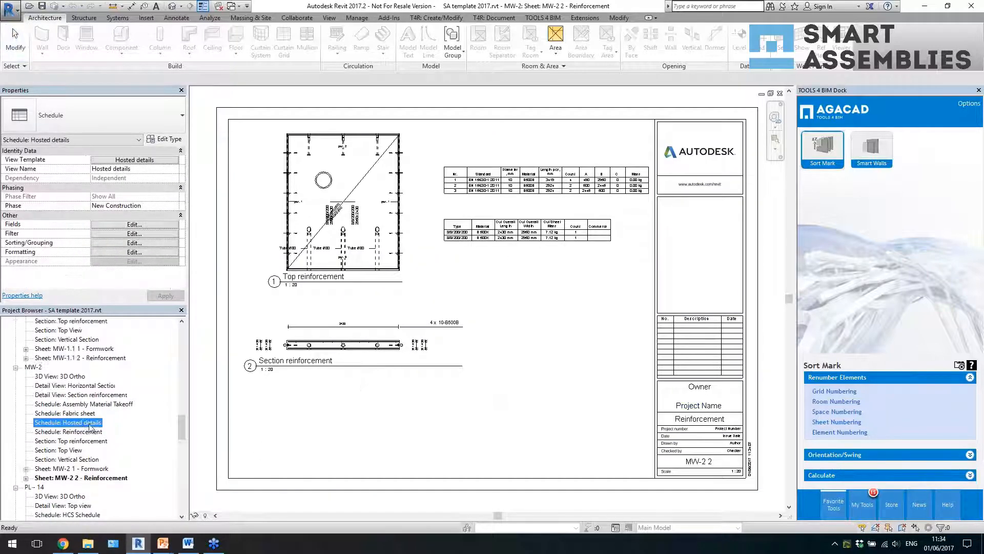
{"action": "double_click", "coordinate": [94, 431]}
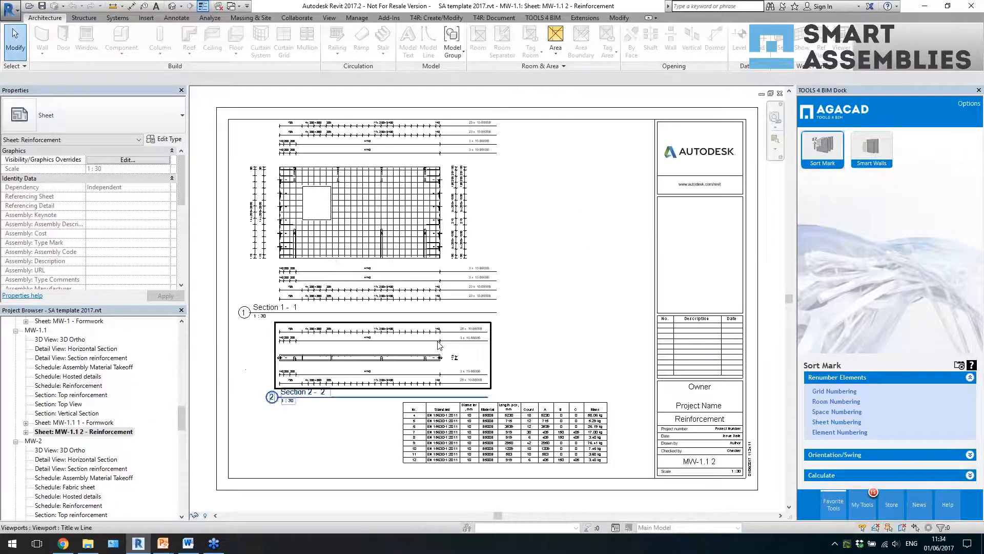
- Show all template elements in the default 3D view and switch to the PowerPoint slide show
{"action": "left_click", "coordinate": [172, 8]}
{"action": "scroll", "coordinate": [367, 193], "scroll_direction": "up", "scroll_amount": 2}
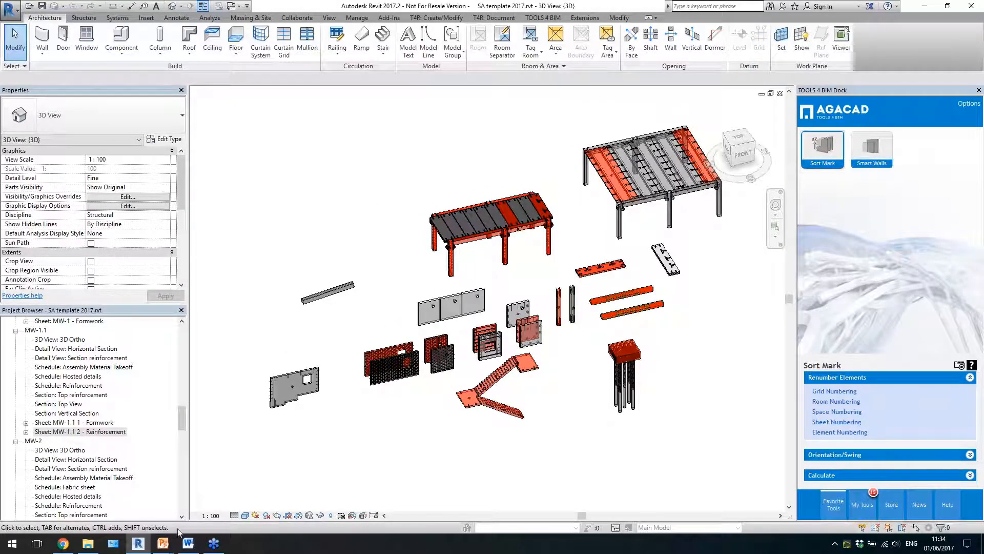
{"action": "mouse_move", "coordinate": [167, 545]}
{"action": "left_click", "coordinate": [177, 498]}
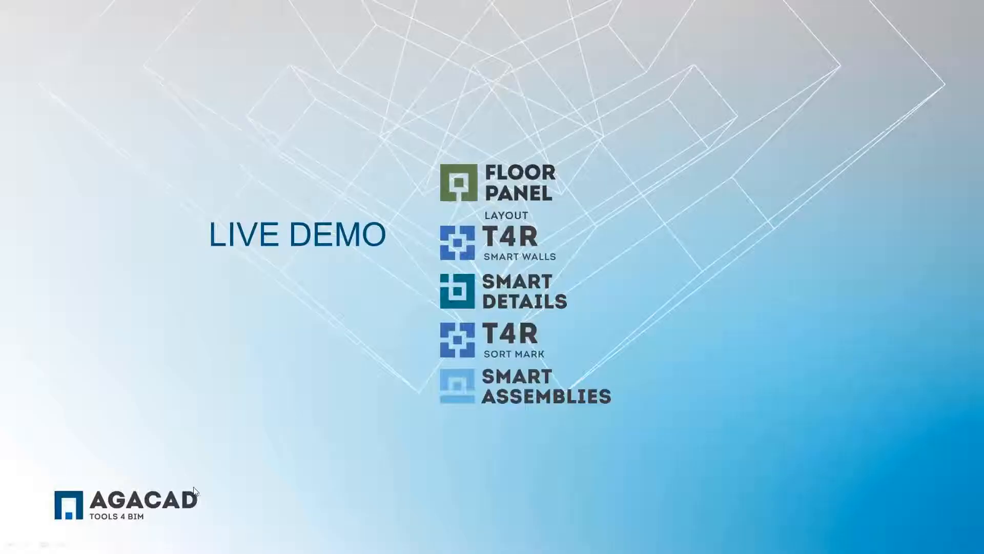
{"action": "left_click", "coordinate": [383, 297]}
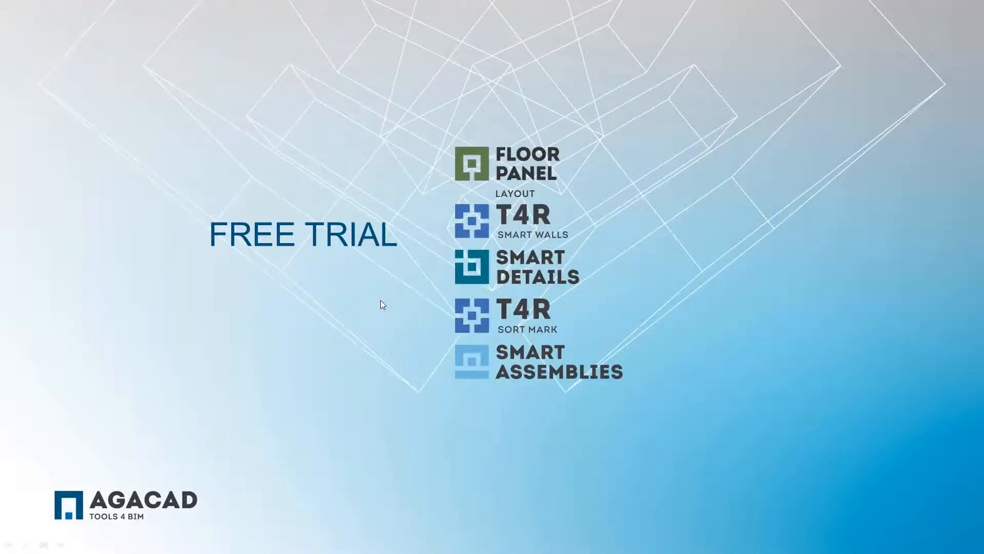
{"action": "left_click", "coordinate": [380, 301]}
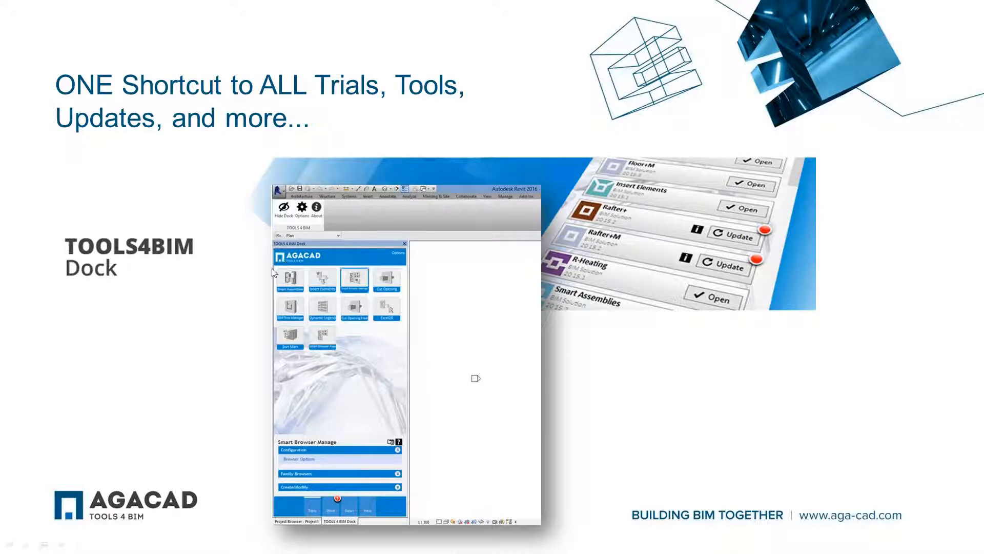
{"action": "left_click", "coordinate": [90, 34]}
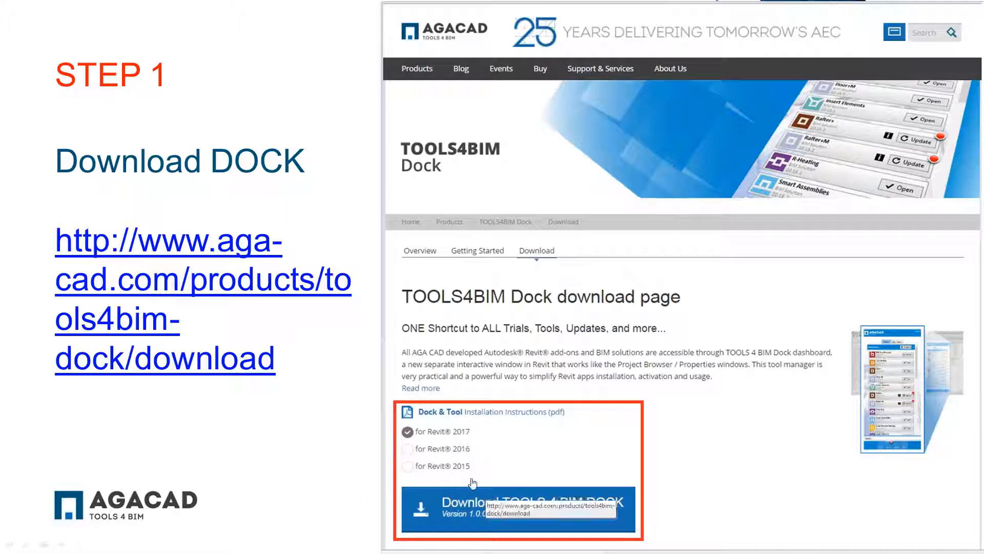
{"action": "left_click", "coordinate": [258, 28]}
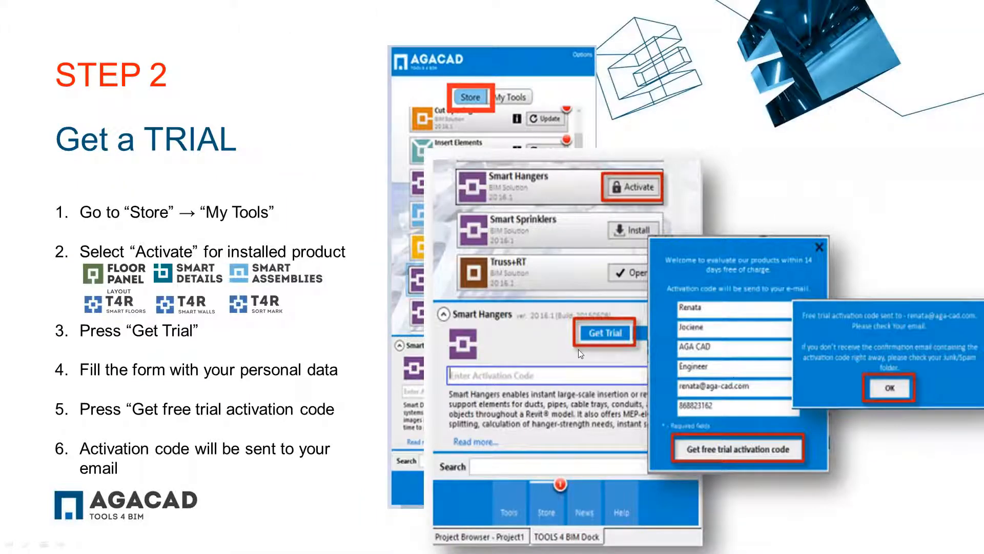
{"action": "left_click", "coordinate": [222, 38]}
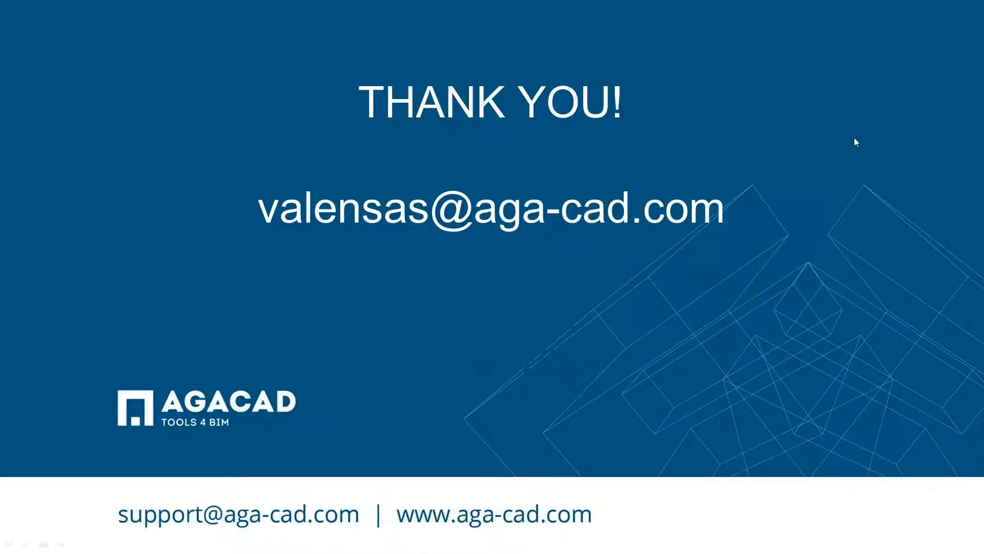